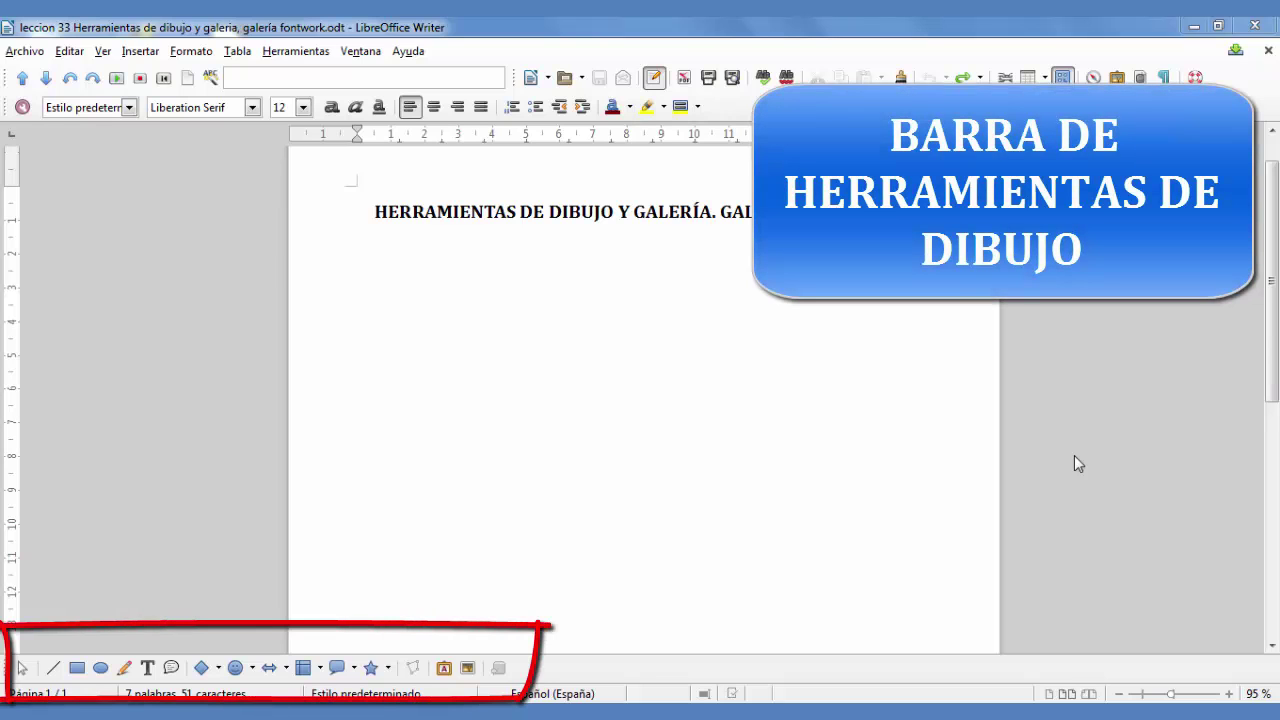
Hide the Dibujo toolbar and display it again
click(103, 52)
mouse_move(175, 133)
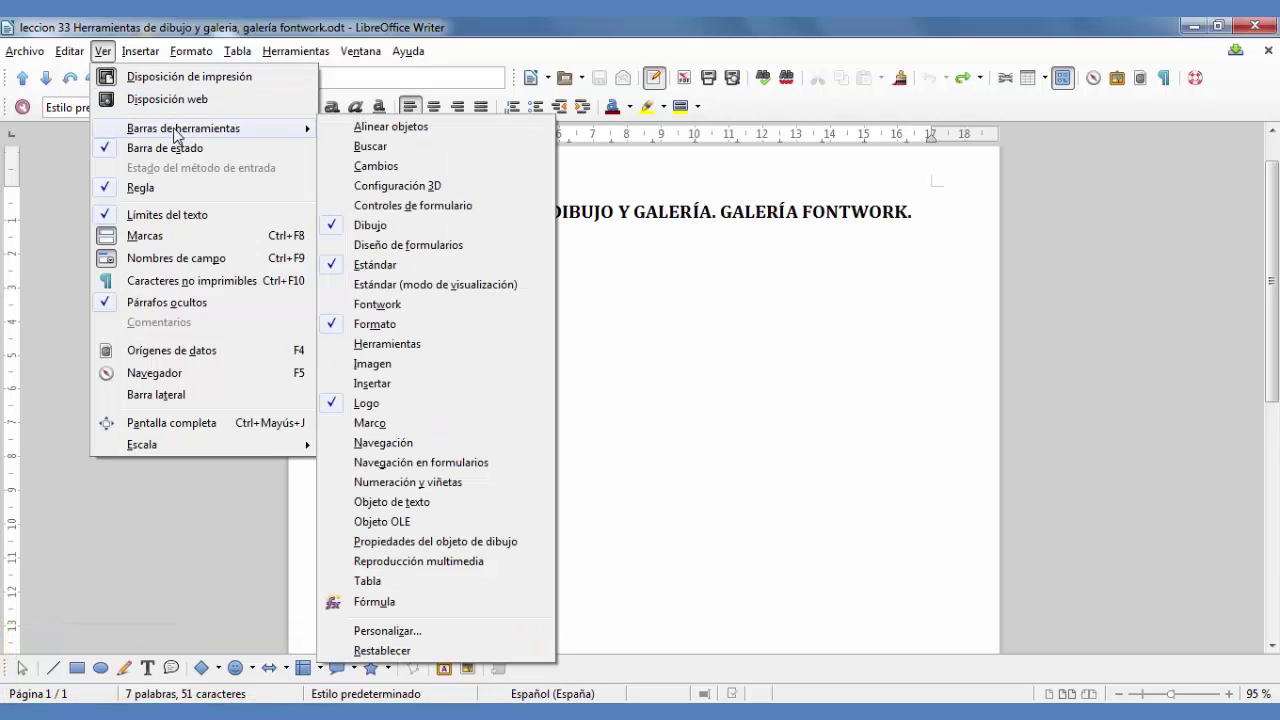
click(467, 228)
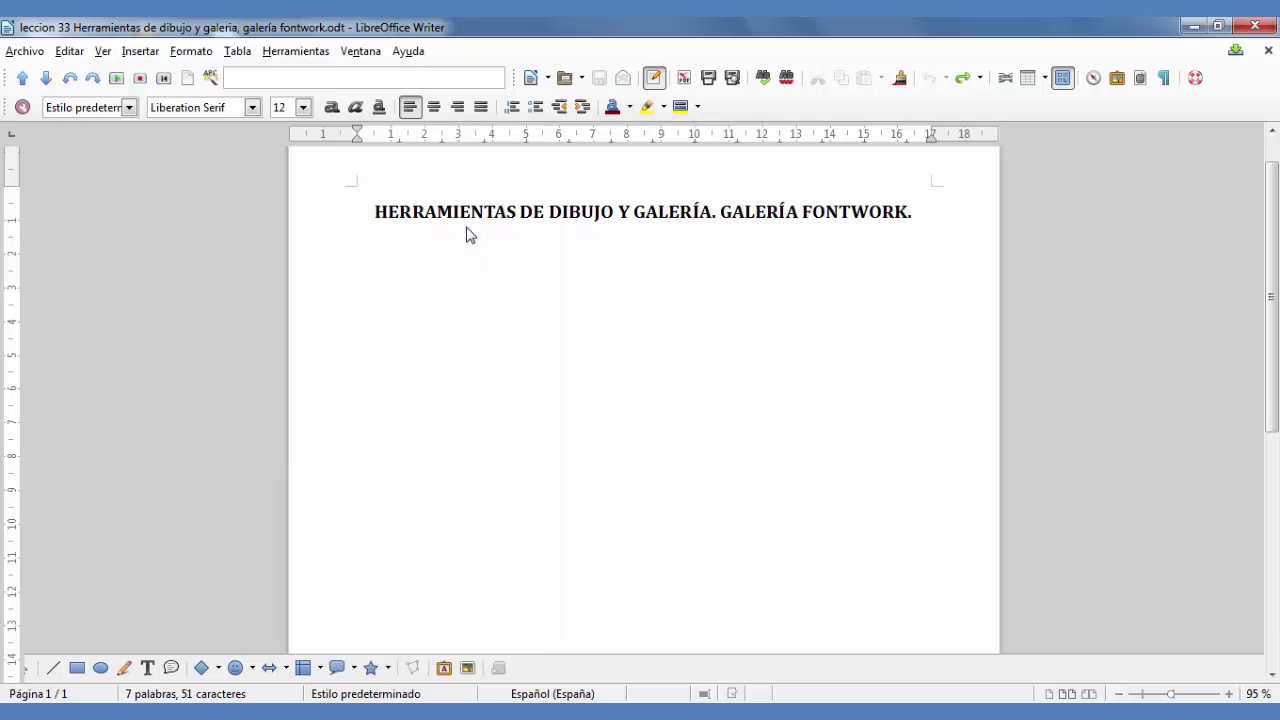
click(103, 52)
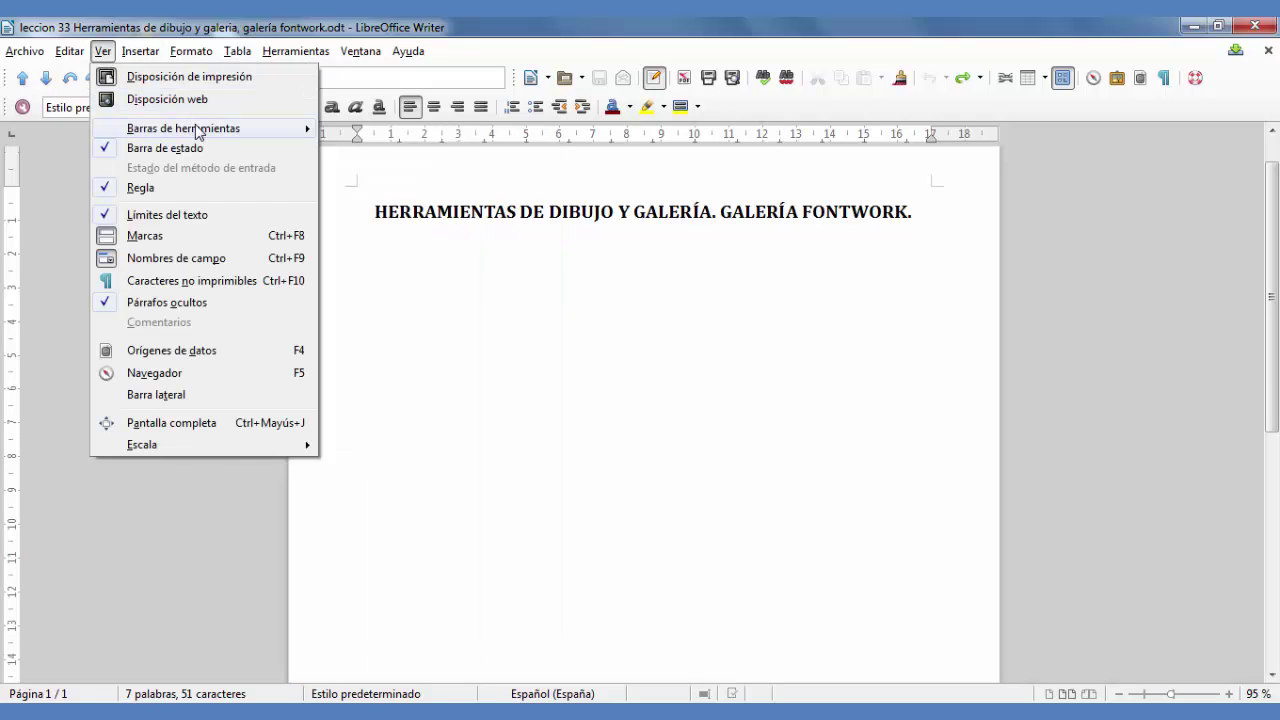
mouse_move(200, 128)
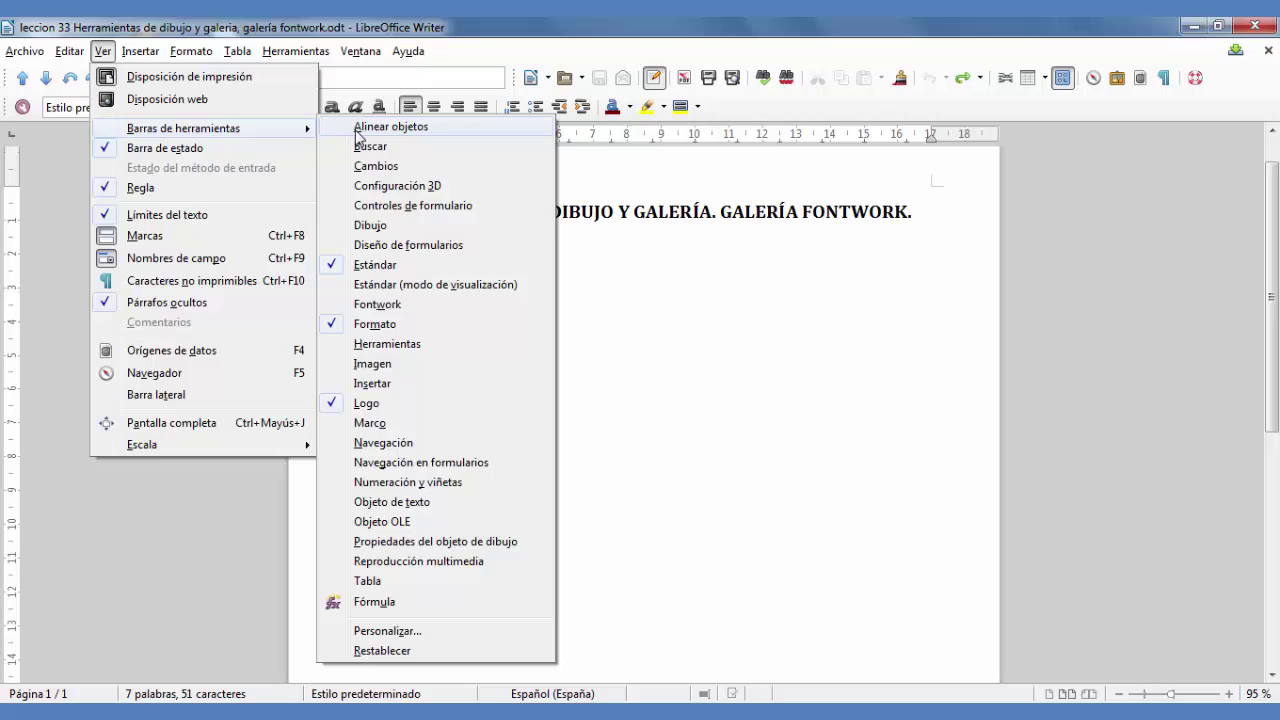
click(448, 228)
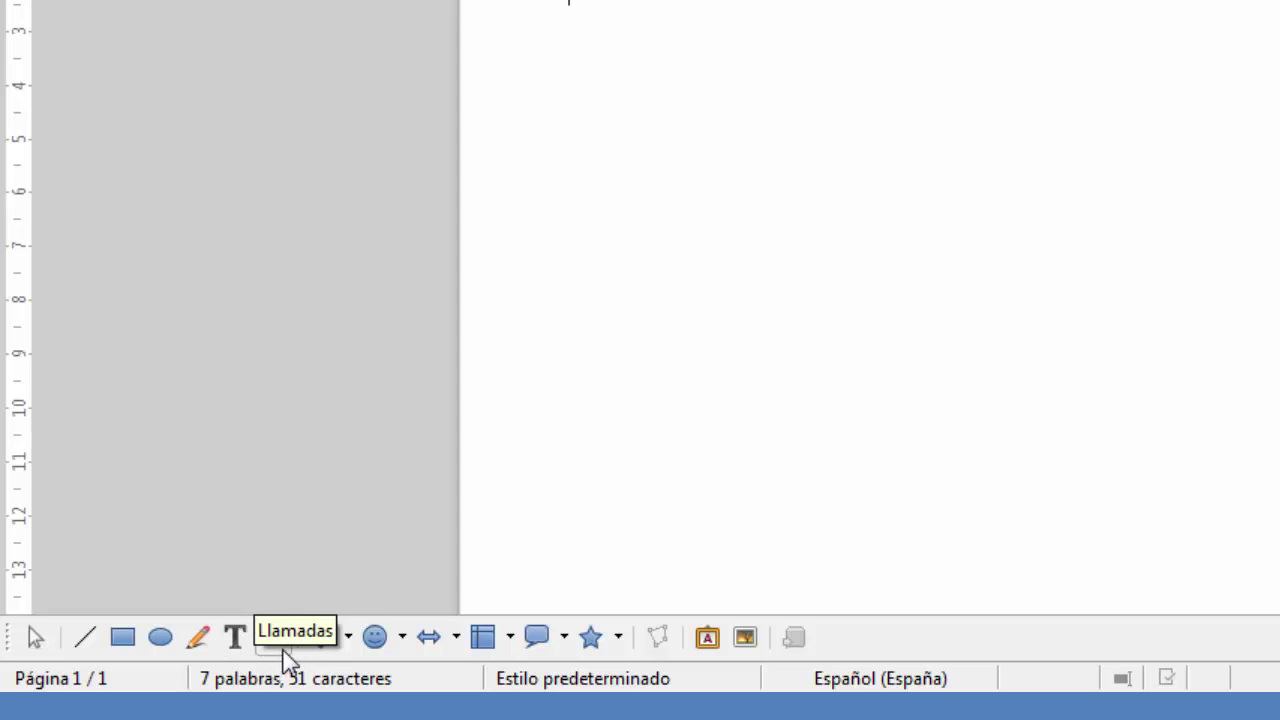
Examine the drawing tools' shape sets: basic shapes, symbols, block arrows, flowchart shapes, callouts and stars
click(349, 645)
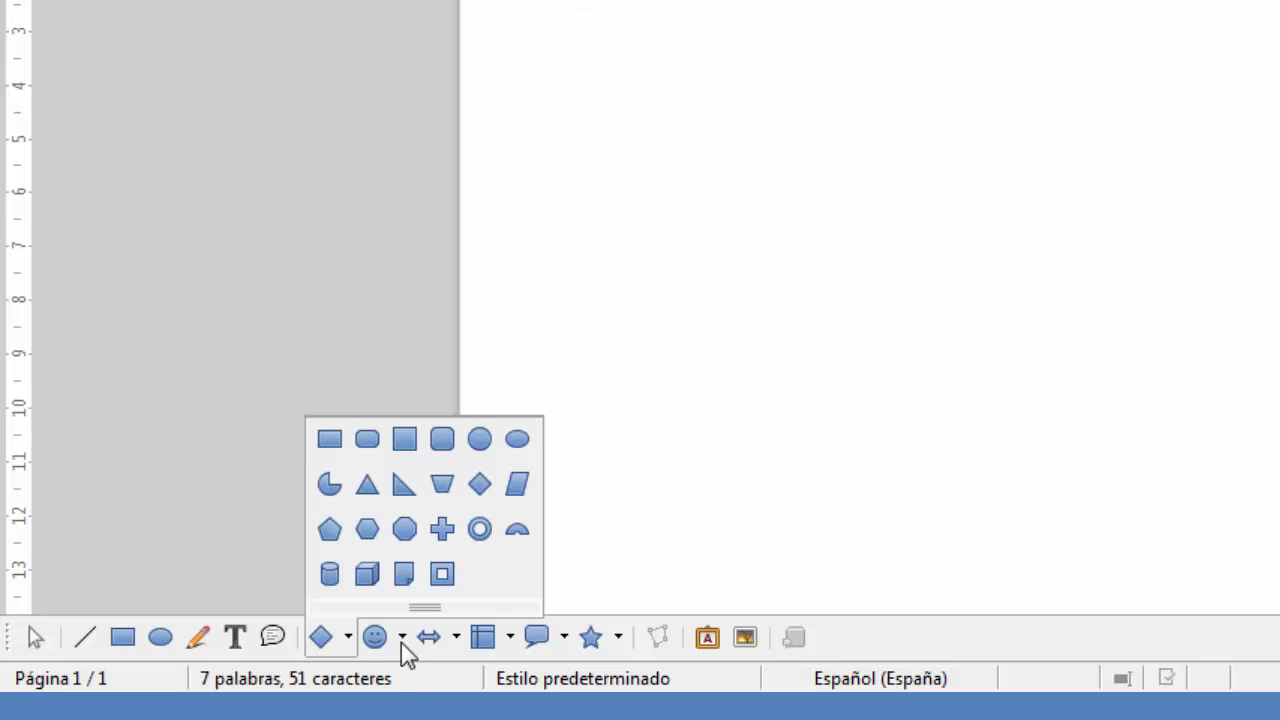
click(403, 643)
click(403, 643)
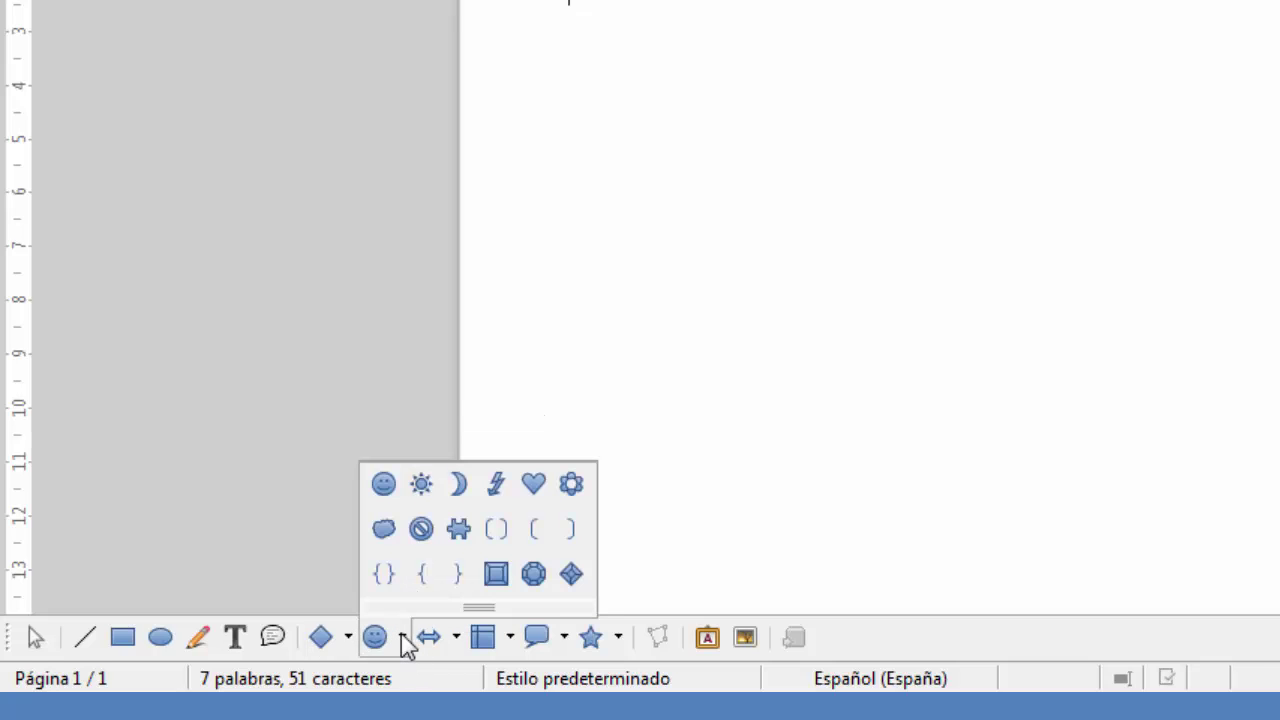
click(456, 645)
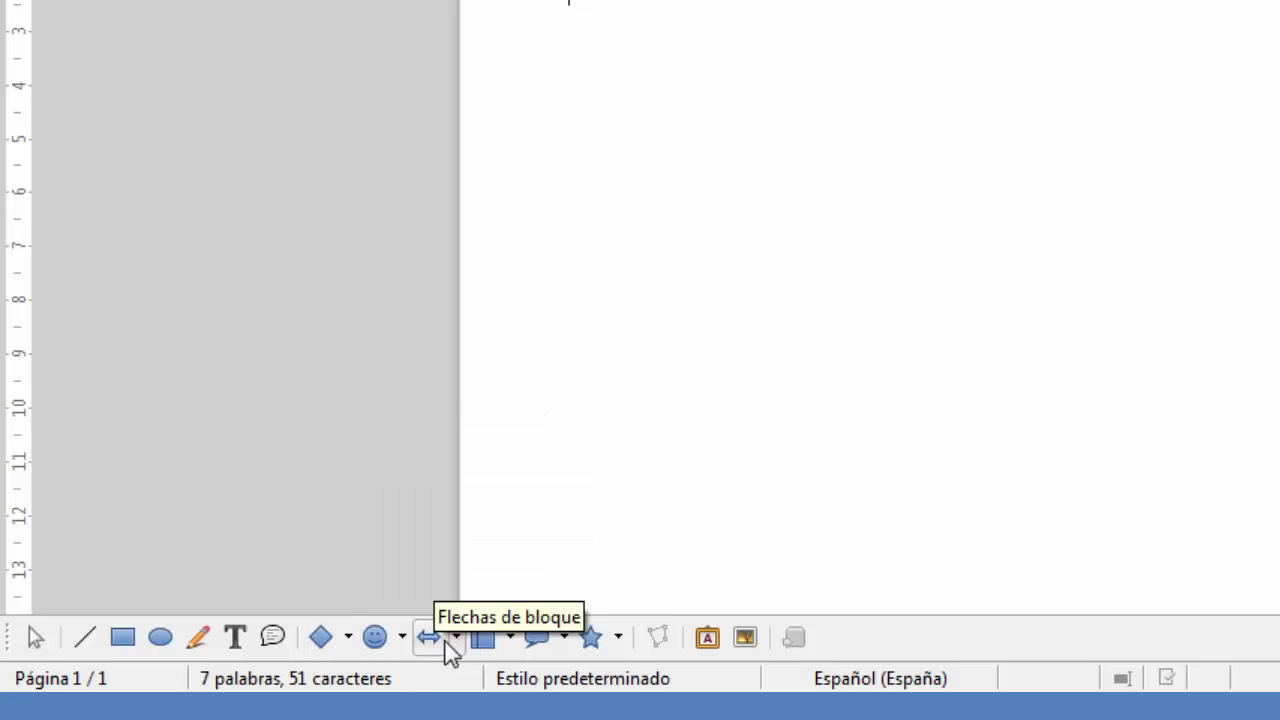
click(455, 644)
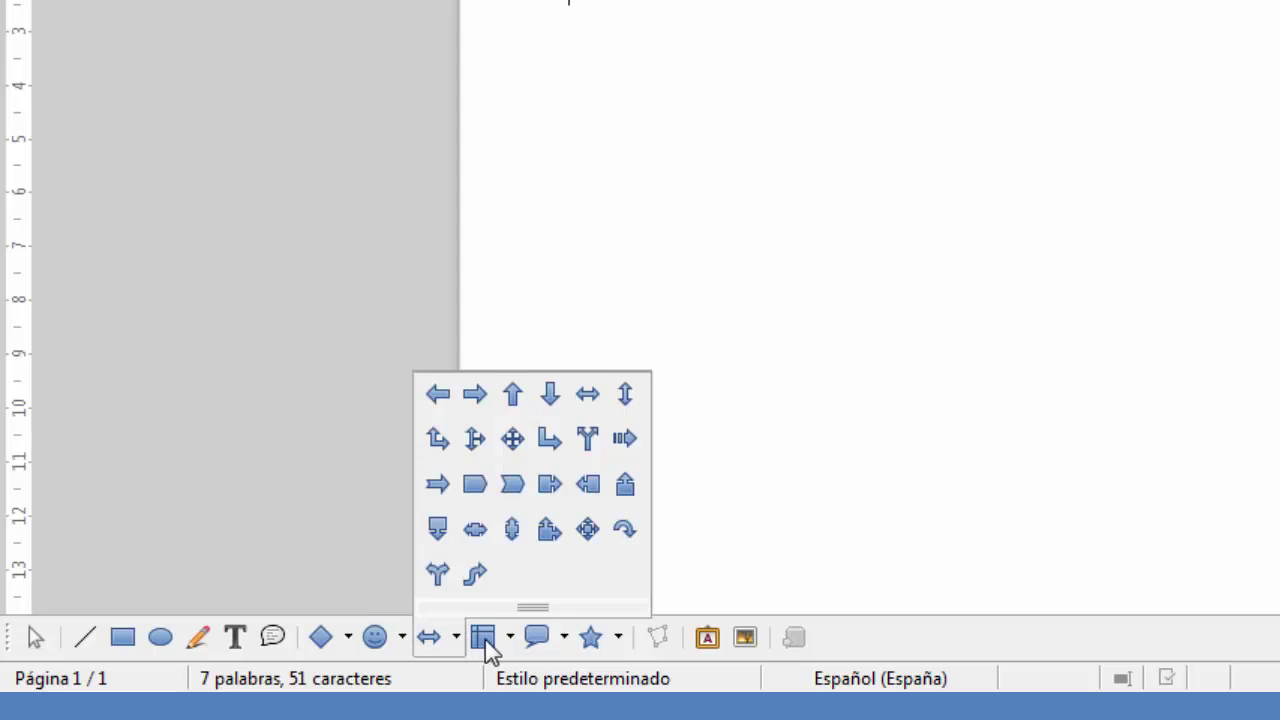
click(489, 649)
click(514, 638)
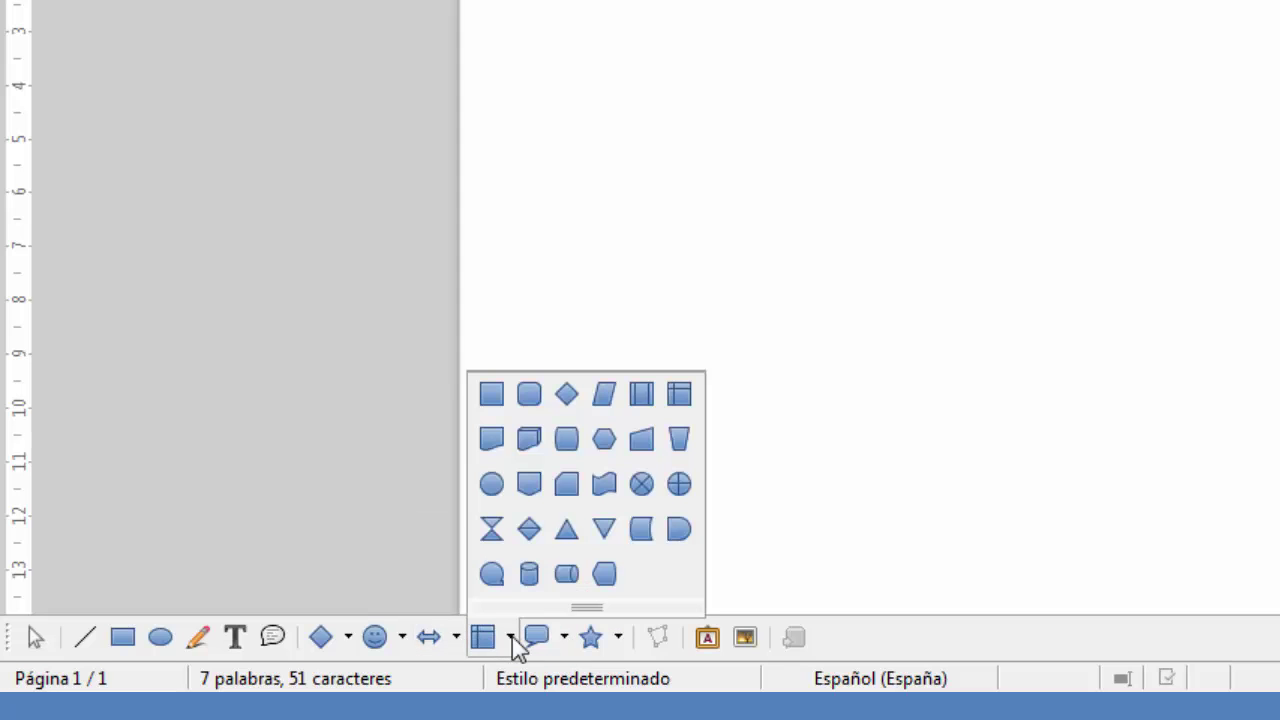
click(555, 640)
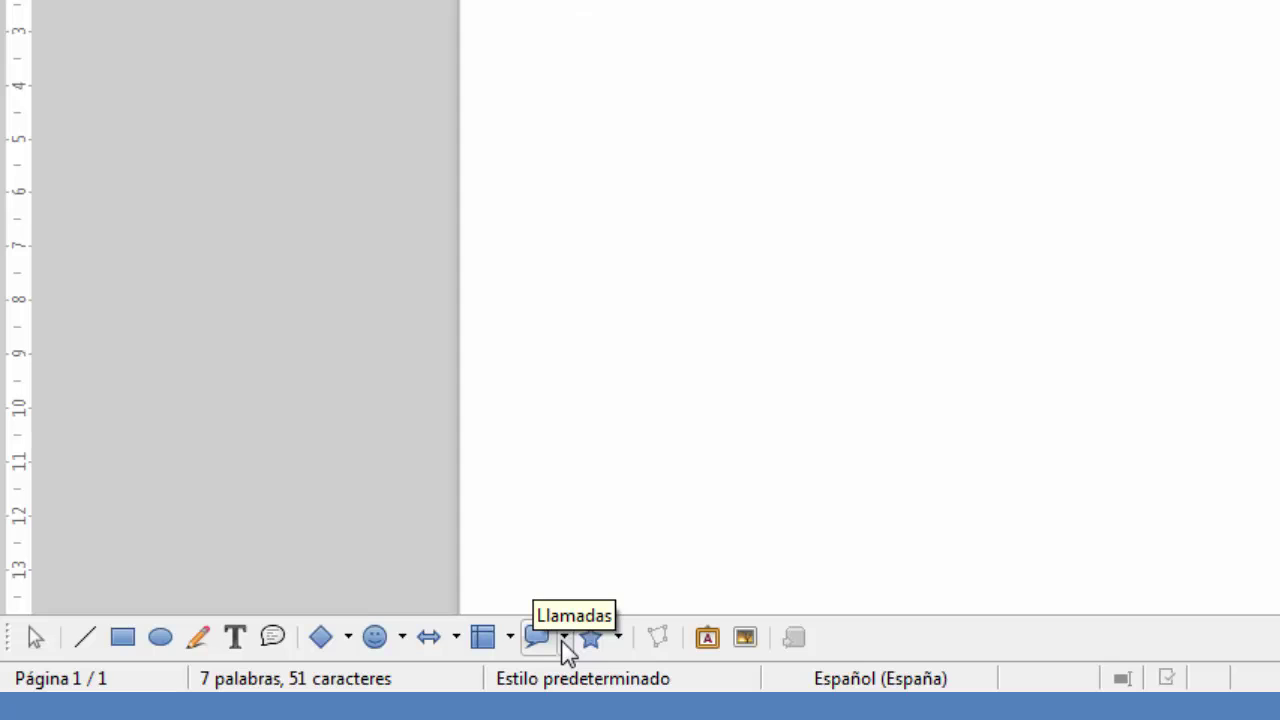
click(564, 640)
click(594, 645)
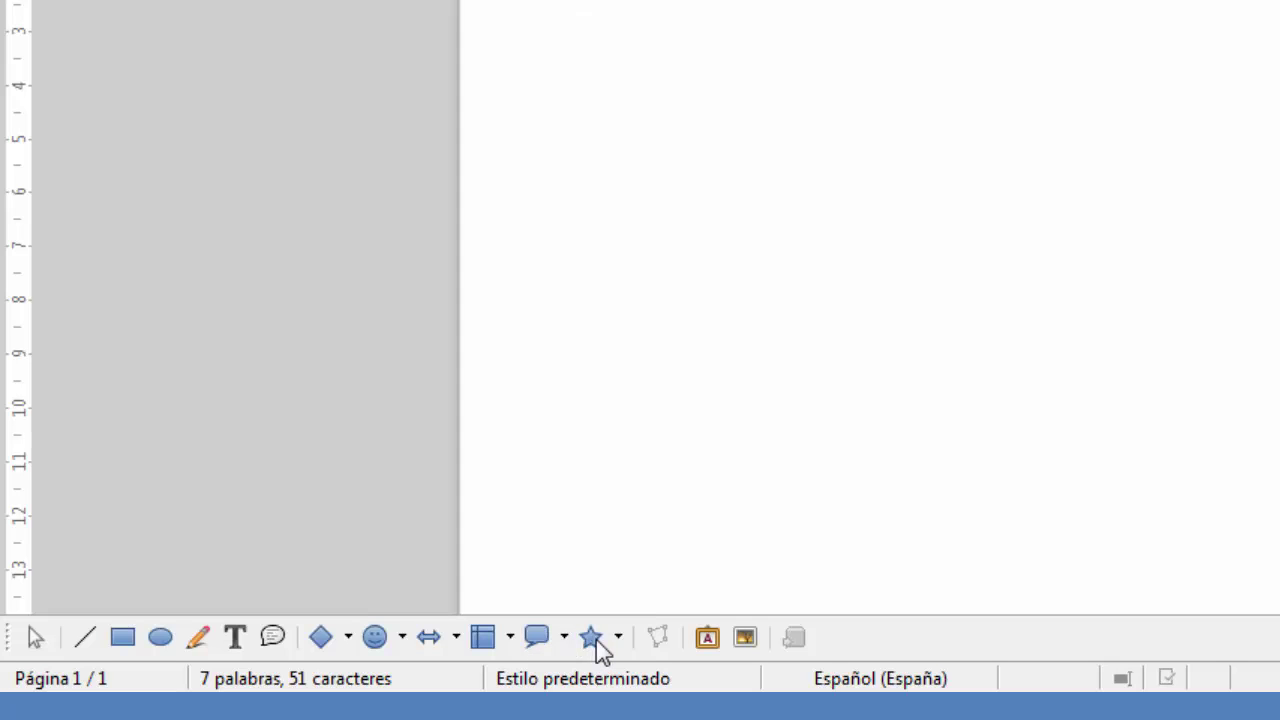
click(618, 640)
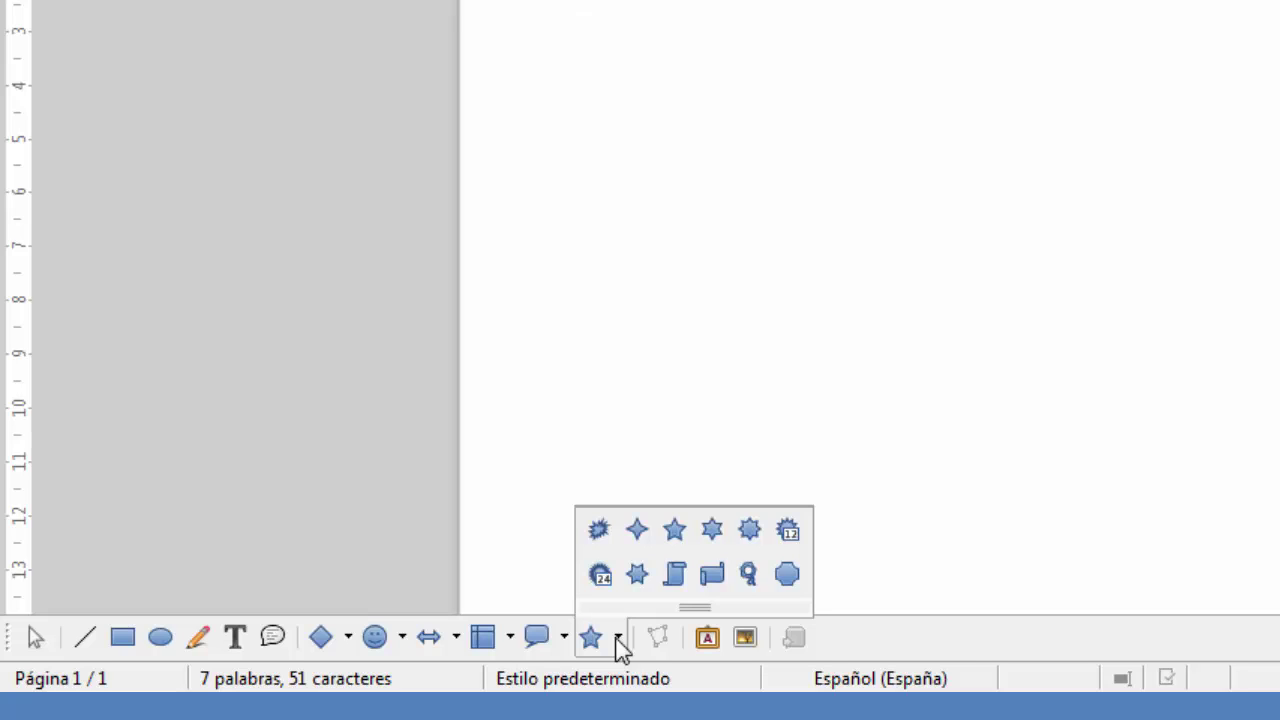
click(943, 651)
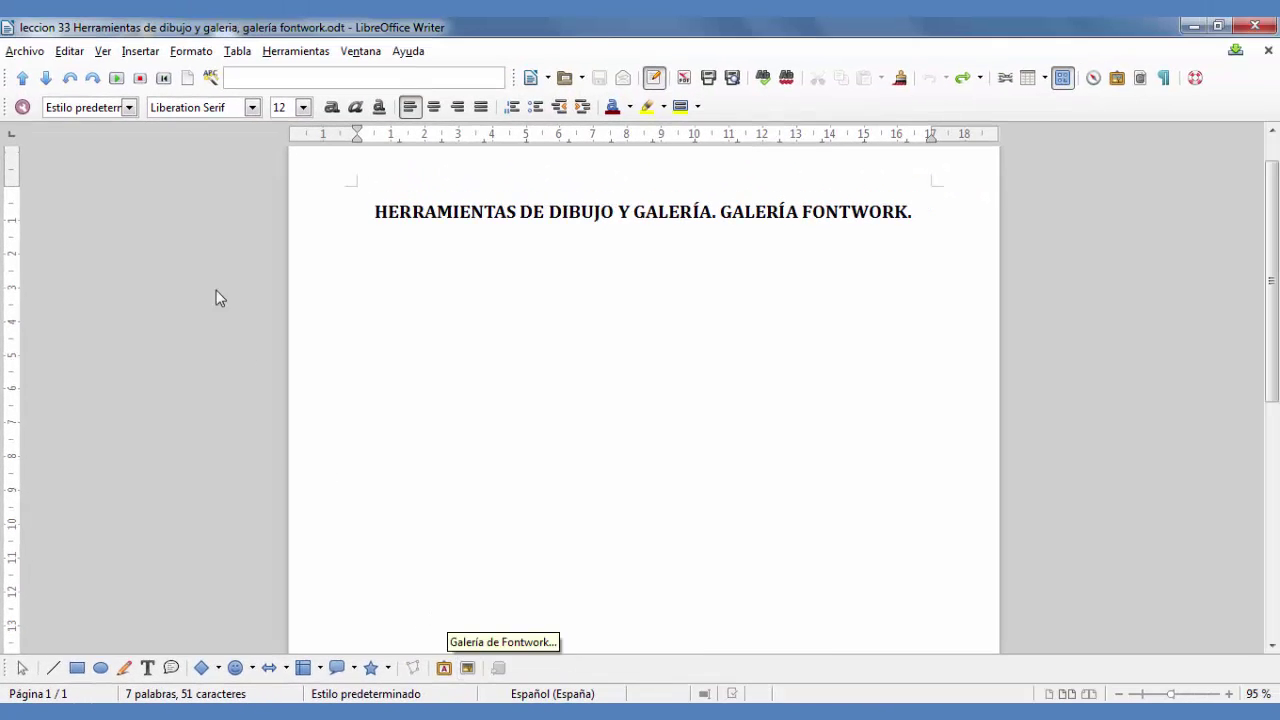
click(140, 51)
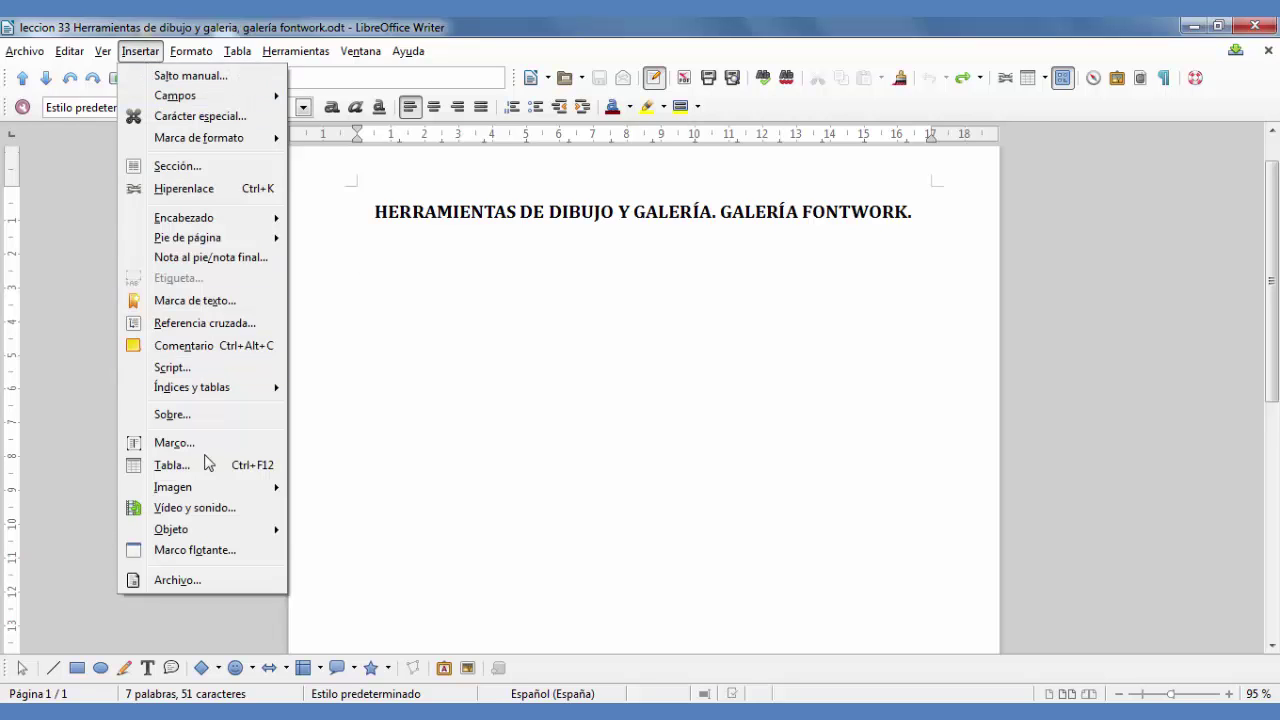
Draw a slightly descending straight line below the heading, spanning about 11.5 cm across and 1.1 cm down
mouse_move(220, 497)
click(54, 668)
click(54, 668)
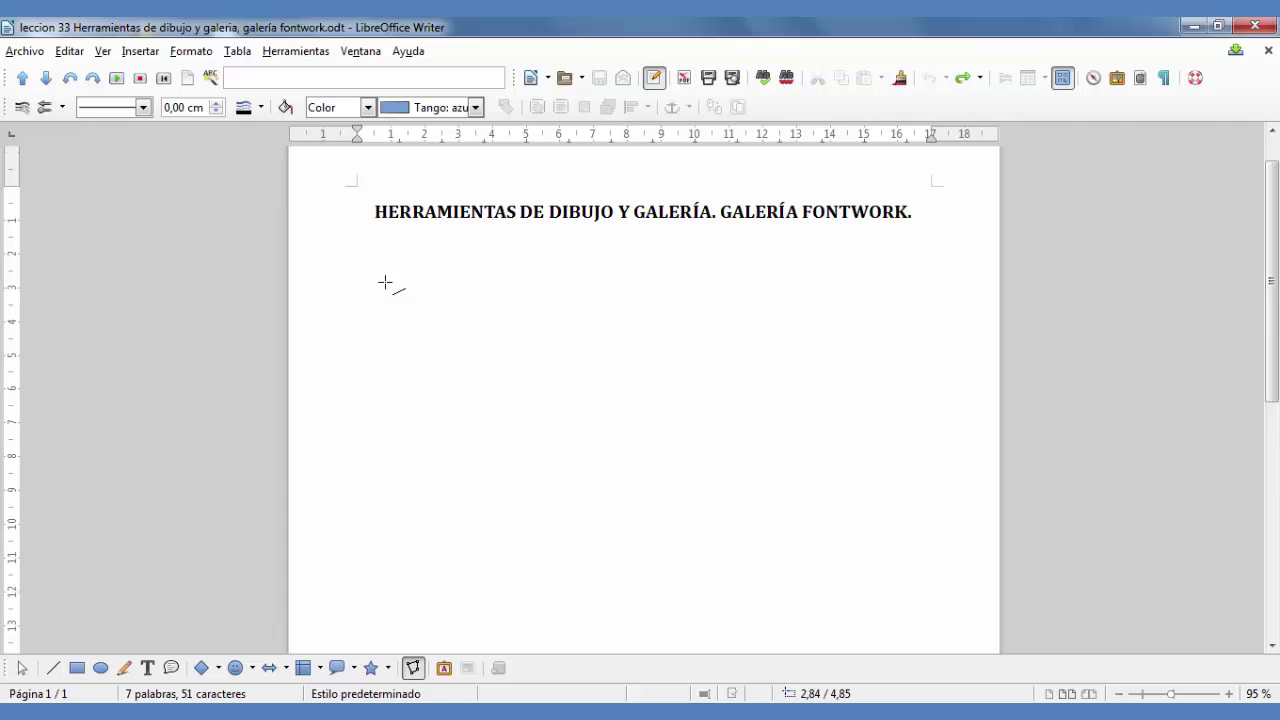
mouse_move(385, 283)
mouse_down()
mouse_move(549, 404)
mouse_move(766, 374)
mouse_move(809, 274)
mouse_move(854, 281)
mouse_move(834, 315)
mouse_move(766, 317)
mouse_move(760, 289)
mouse_move(772, 321)
mouse_up()
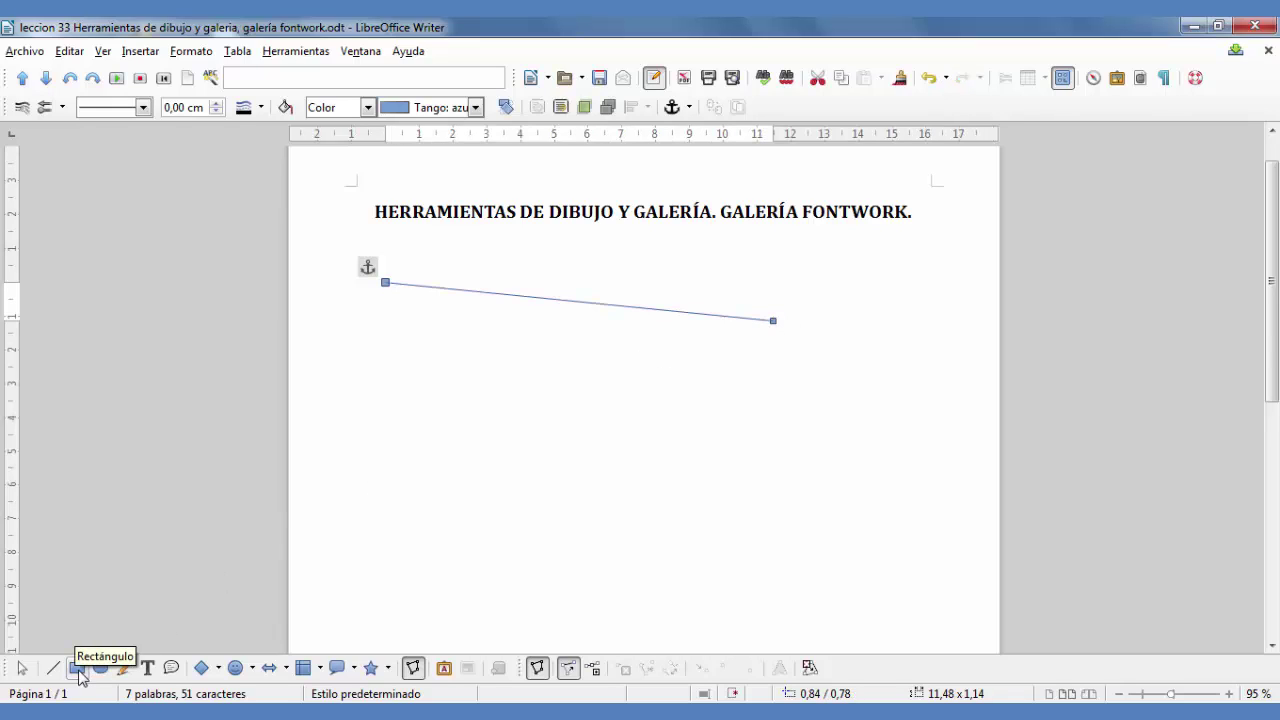
Draw a rectangle about 11.1 by 4.6 cm below the line and an ellipse about 12.7 by 3.4 cm beneath it
click(78, 670)
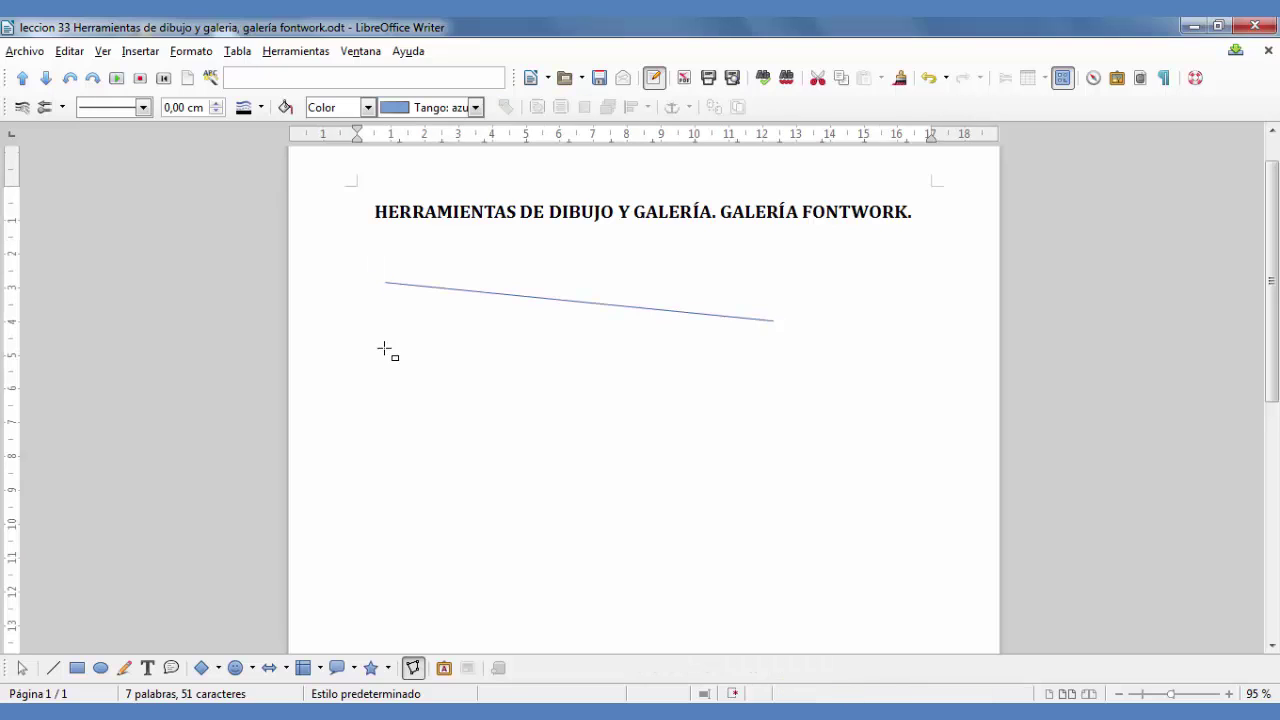
mouse_move(384, 348)
mouse_down()
mouse_move(441, 430)
mouse_move(498, 478)
mouse_move(784, 533)
mouse_move(731, 413)
mouse_move(538, 440)
mouse_move(532, 497)
mouse_move(548, 498)
mouse_move(529, 477)
mouse_move(761, 503)
mouse_up()
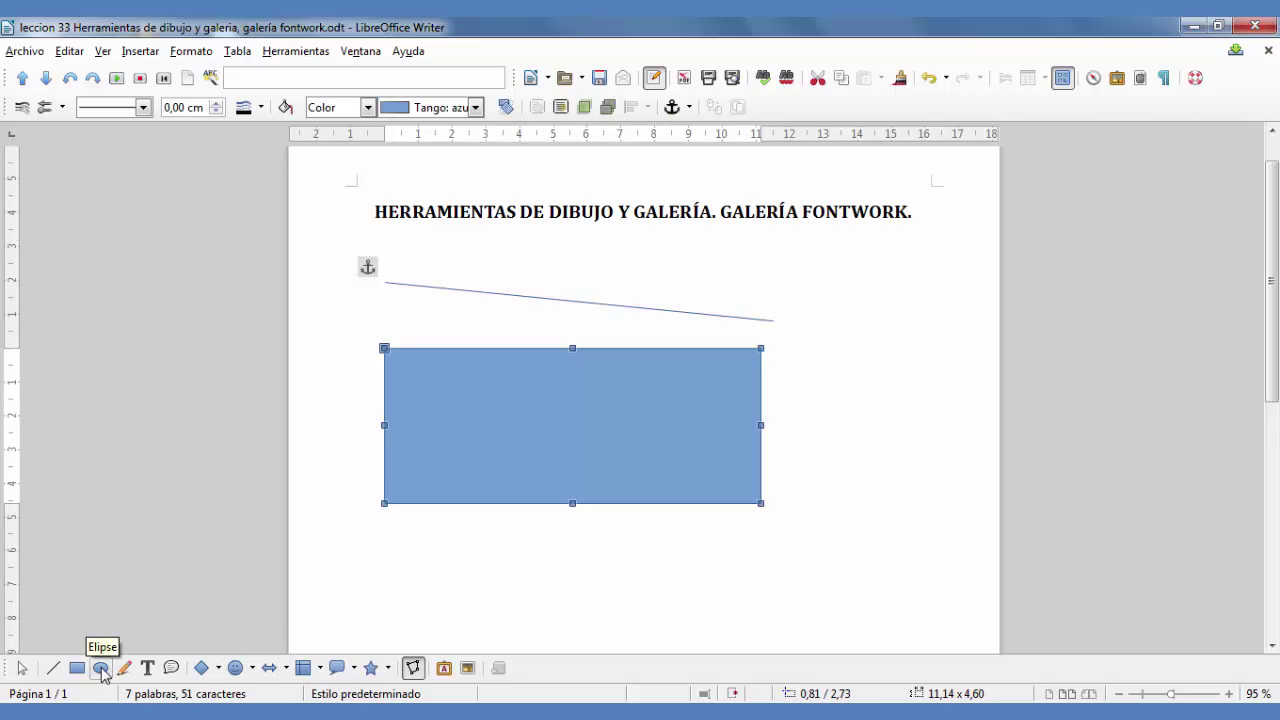
click(101, 668)
scroll(491, 449, down, 3)
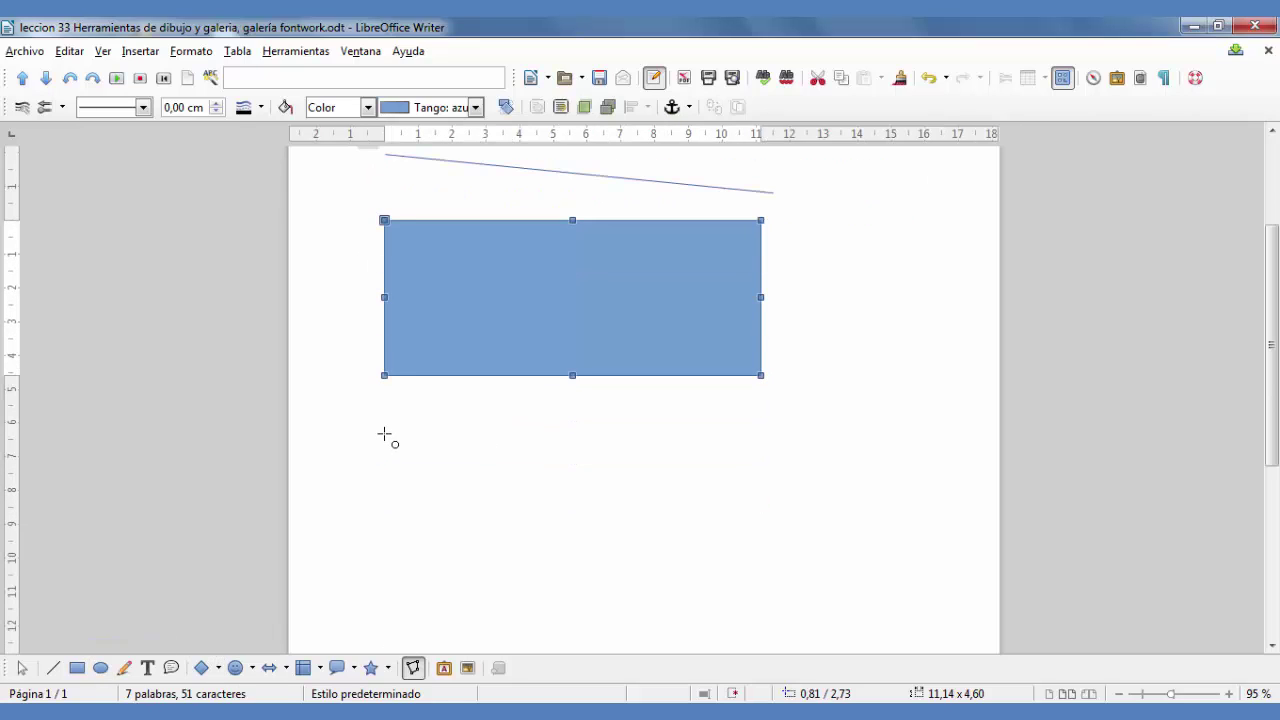
mouse_move(384, 434)
mouse_down()
mouse_move(437, 531)
mouse_move(623, 554)
mouse_move(826, 563)
mouse_move(809, 466)
mouse_move(808, 627)
mouse_move(537, 592)
mouse_move(811, 547)
mouse_up()
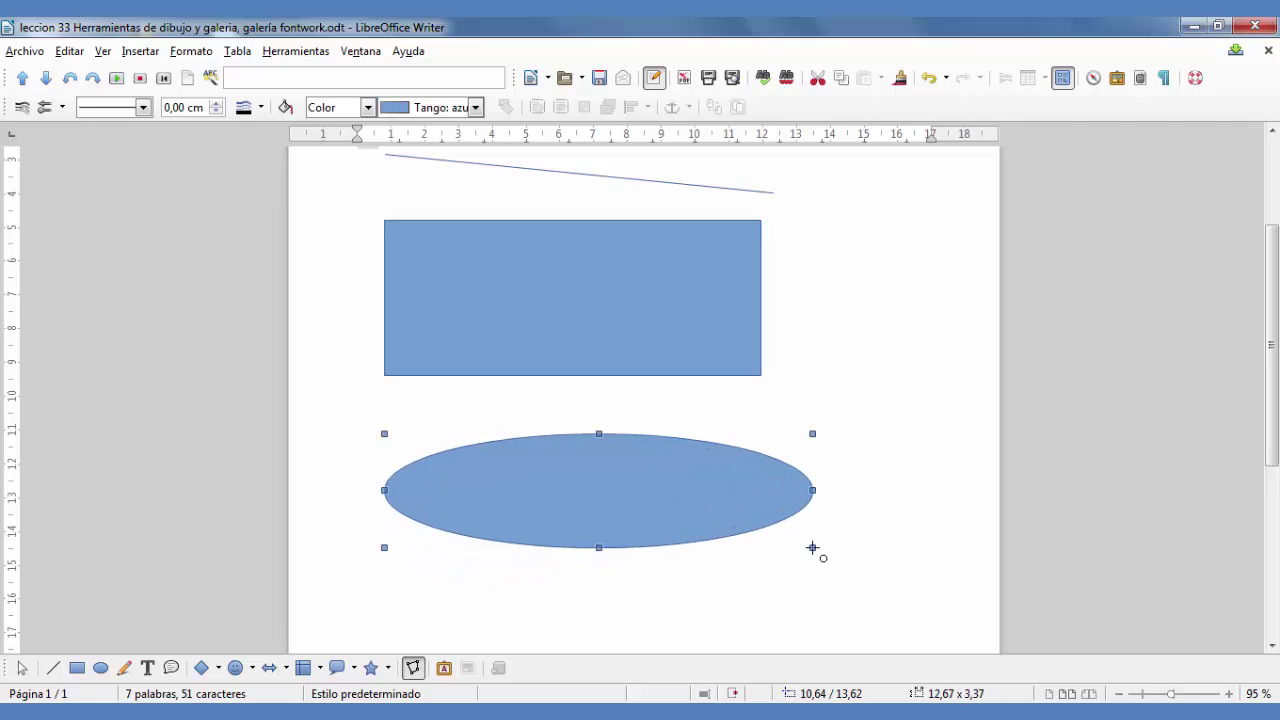
Draw a looping freehand line below the ellipse, covering an area about 14.3 by 6.9 cm
click(126, 670)
scroll(600, 294, down, 5)
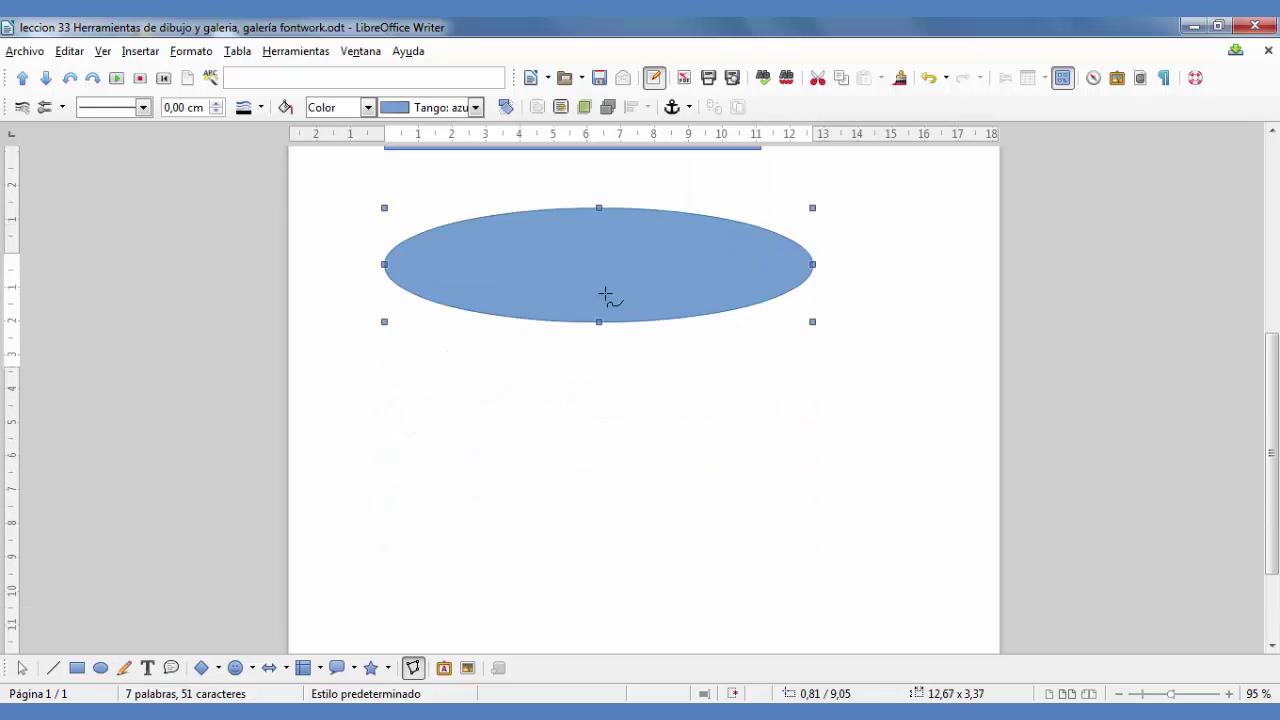
click(410, 377)
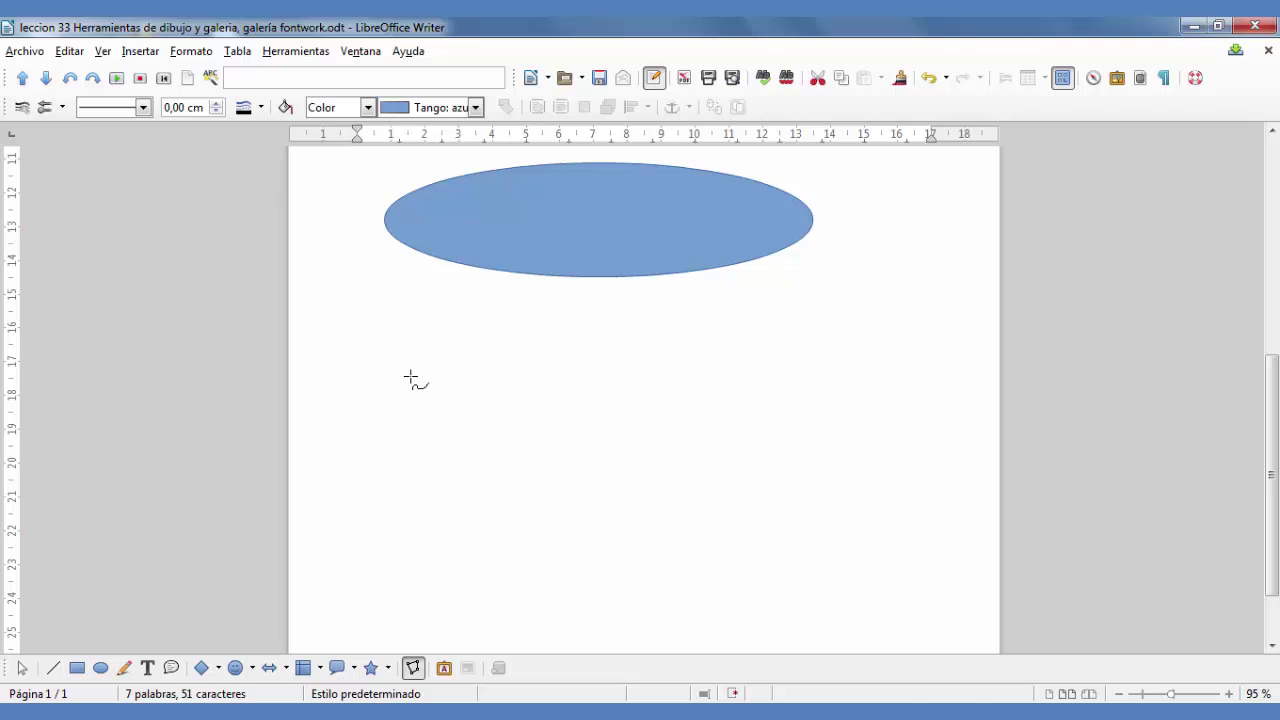
mouse_move(410, 377)
mouse_down()
mouse_move(449, 414)
mouse_move(526, 437)
mouse_move(500, 383)
mouse_move(583, 348)
mouse_move(580, 449)
mouse_move(660, 446)
mouse_move(720, 346)
mouse_move(745, 401)
mouse_move(749, 487)
mouse_move(543, 420)
mouse_move(717, 326)
mouse_move(660, 459)
mouse_move(851, 500)
mouse_move(669, 446)
mouse_move(417, 406)
mouse_move(789, 551)
mouse_move(872, 557)
mouse_up()
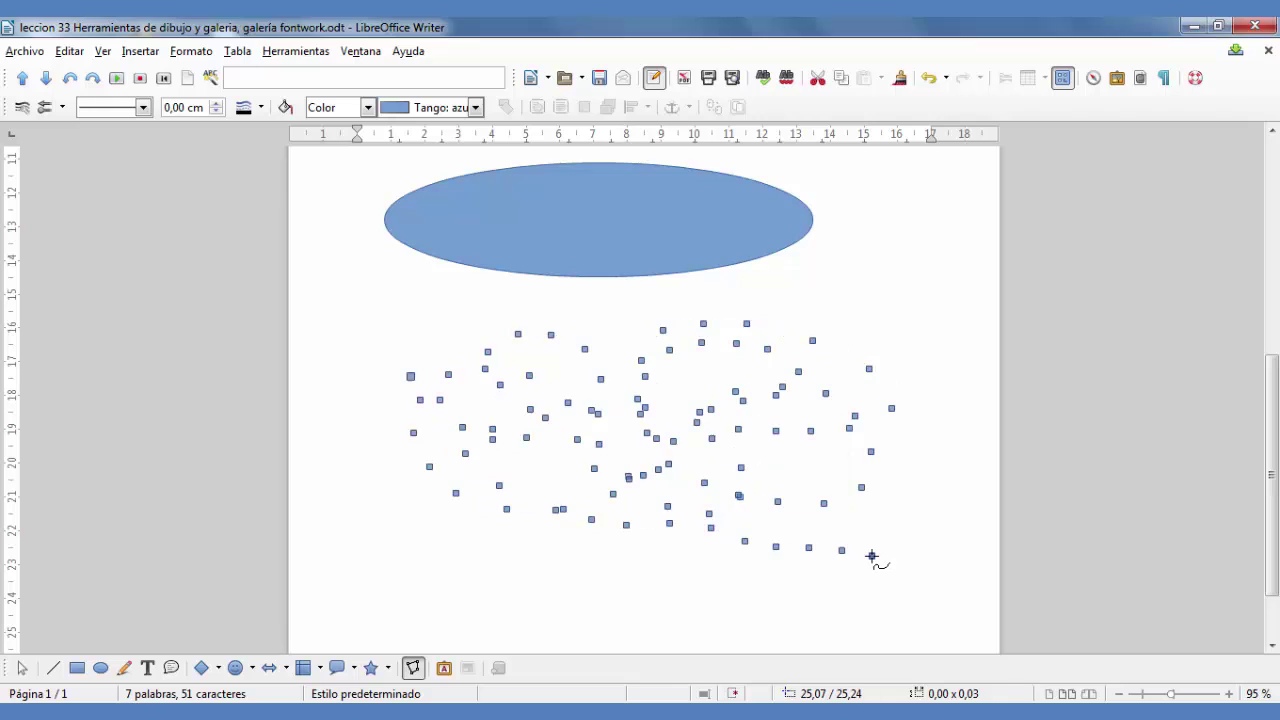
Insert a text box about 10.8 by 3.2 cm below the freehand line, containing "Hola a todos"
click(150, 668)
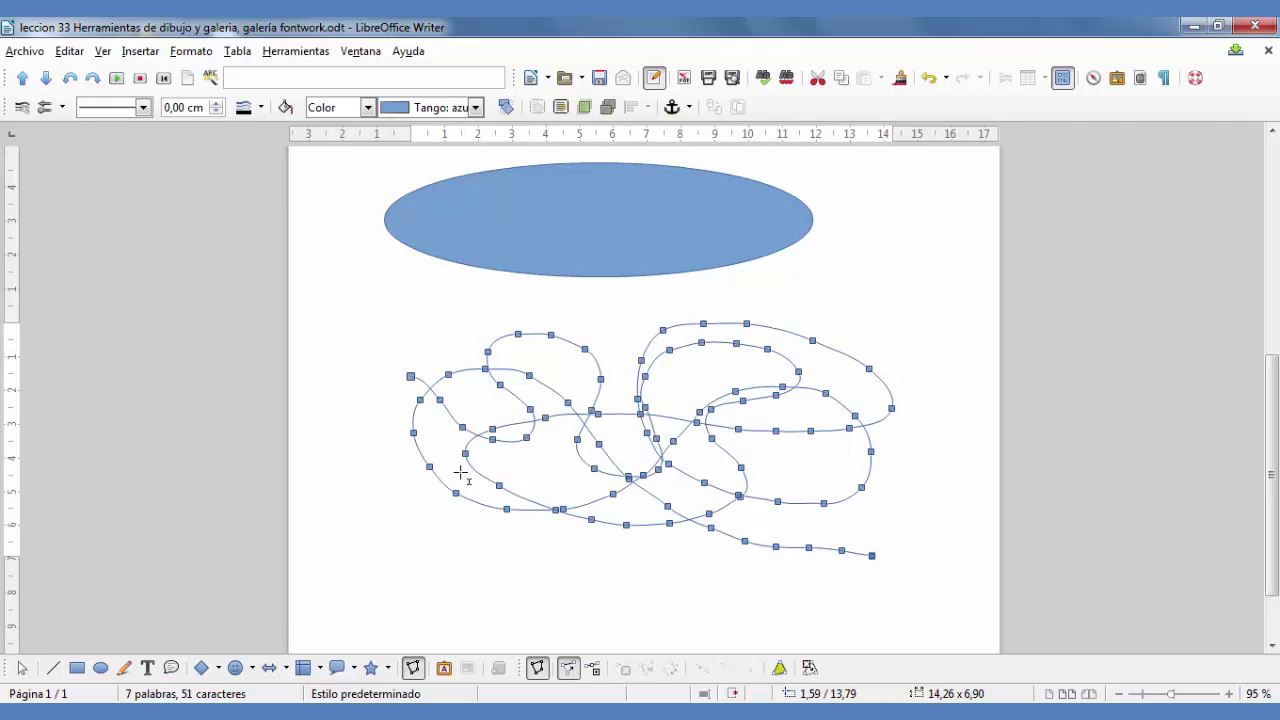
scroll(457, 466, down, 2)
drag(389, 502, 753, 608)
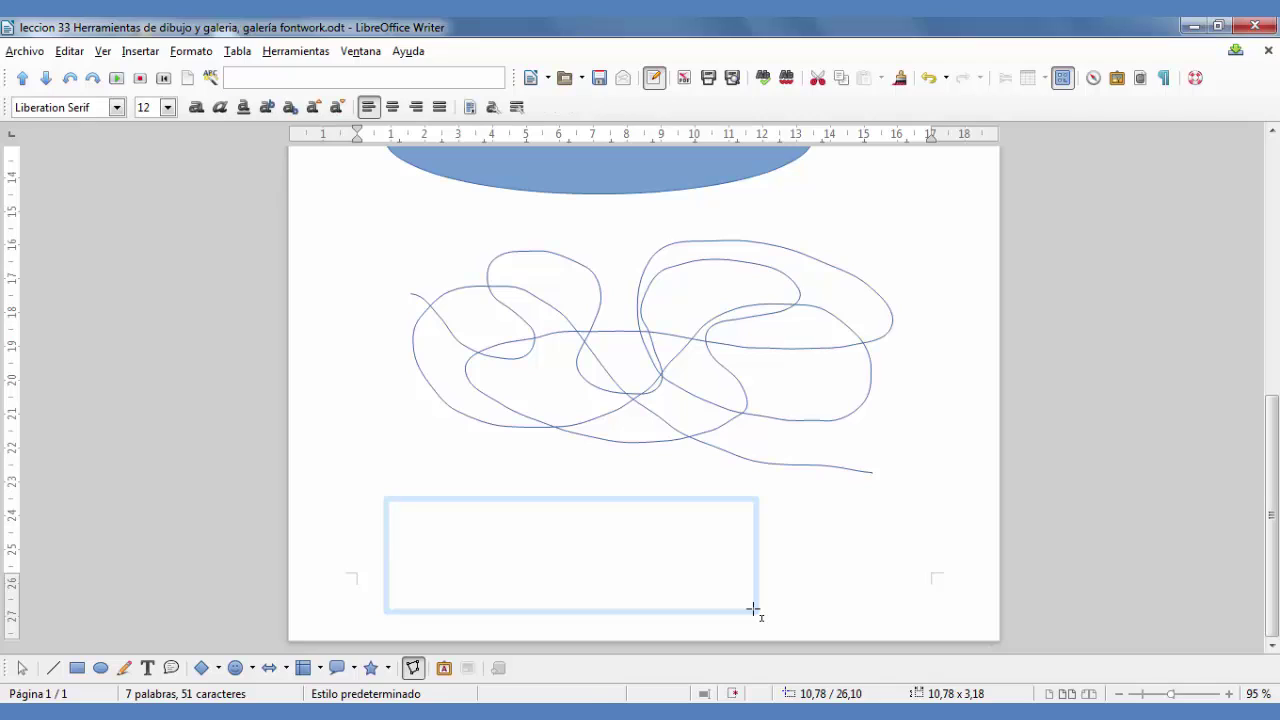
text(Hola )
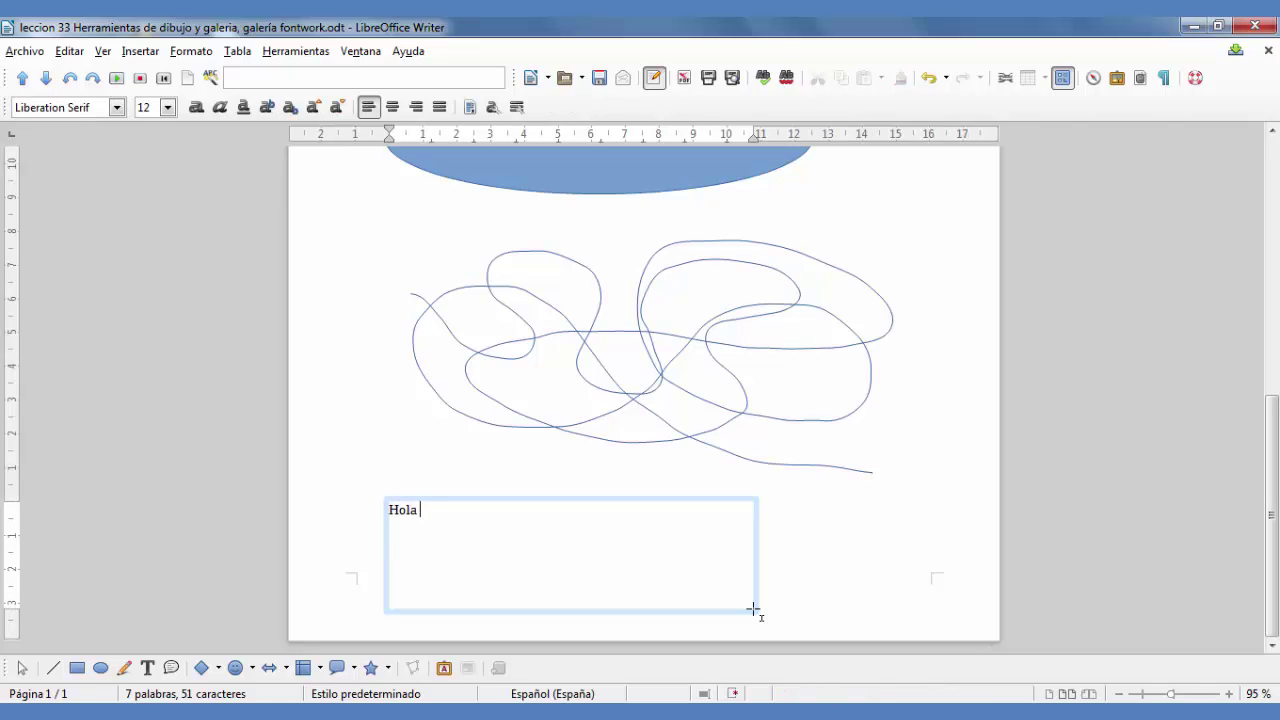
text(a todos)
click(853, 510)
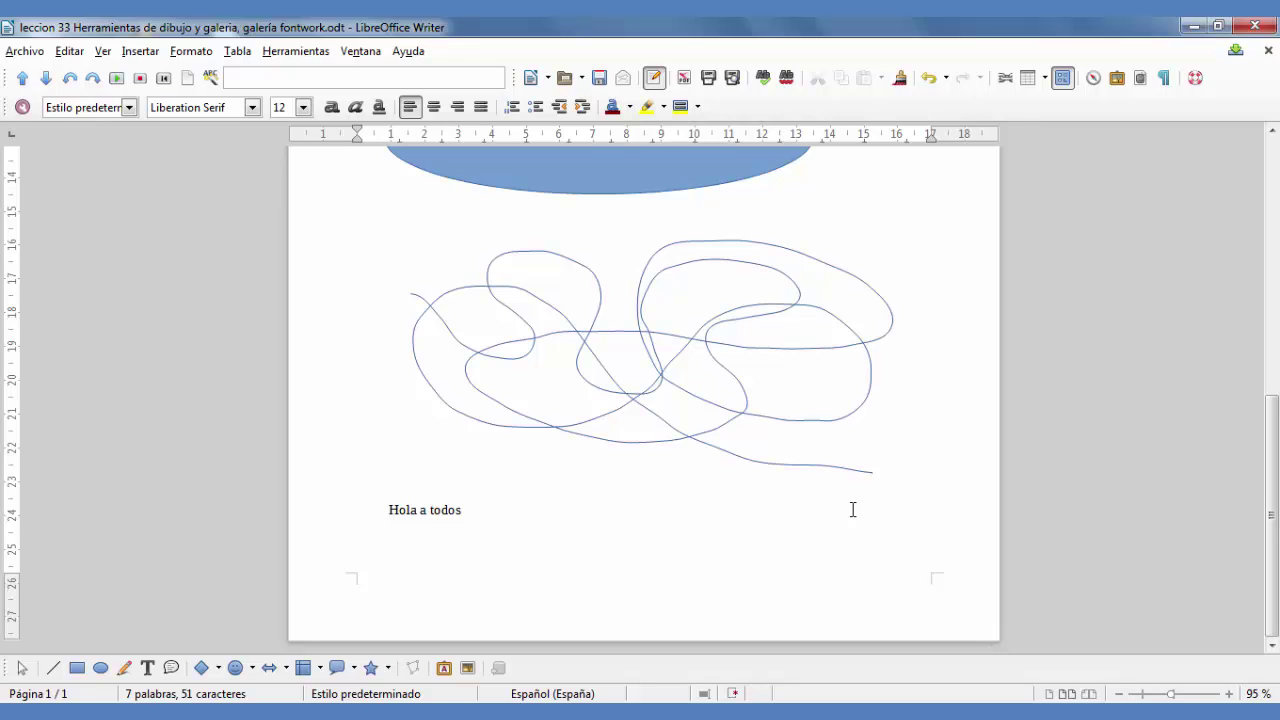
Check the position and size settings of the straight line below the heading without changing them
scroll(853, 510, up, 10)
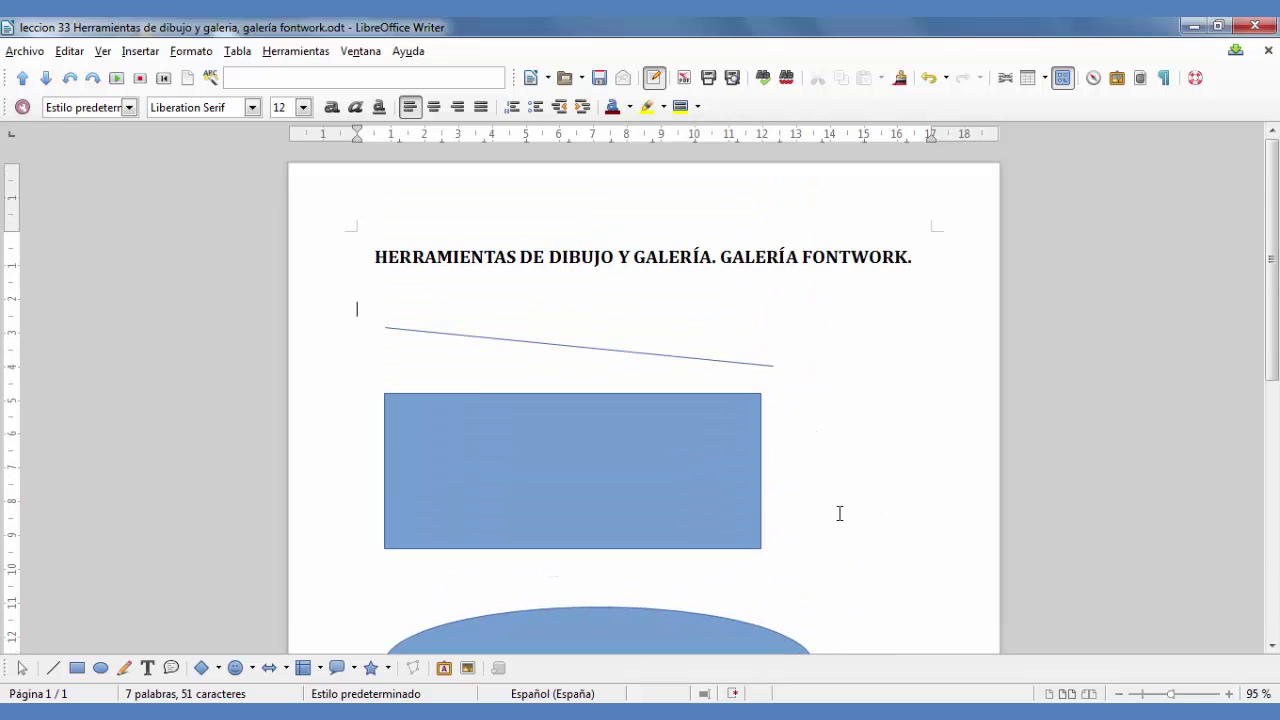
click(479, 337)
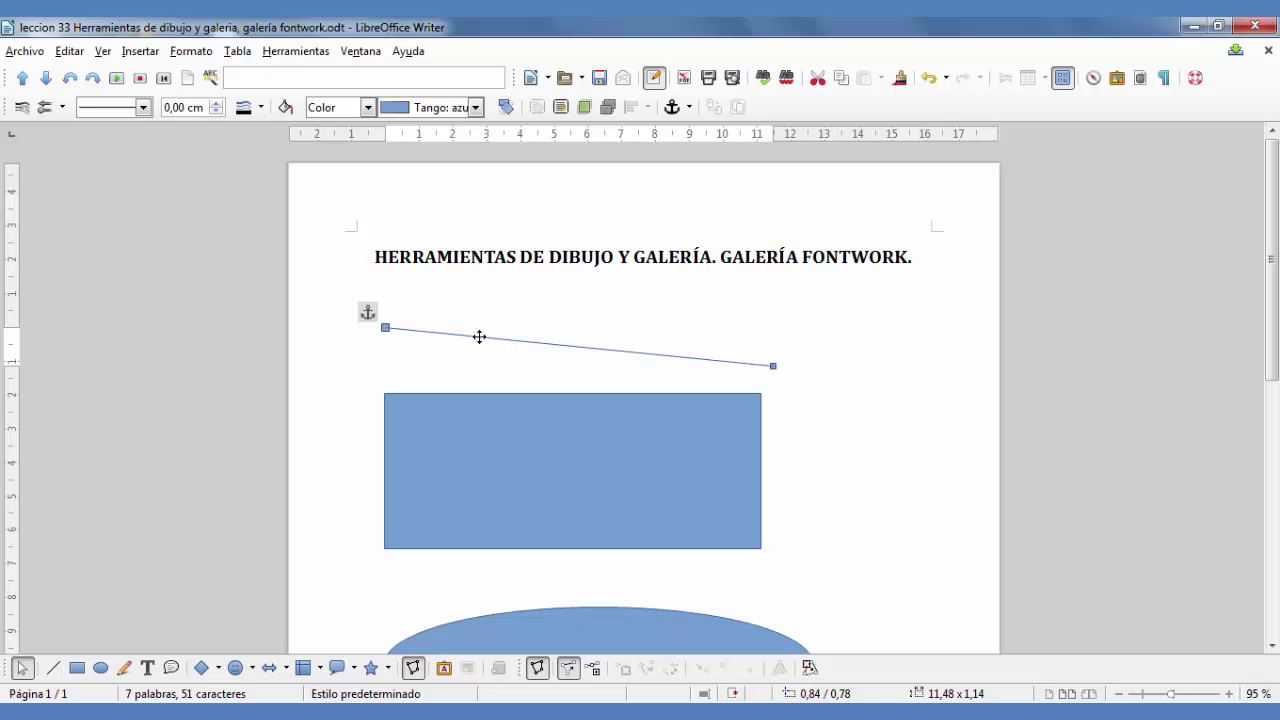
right_click(479, 337)
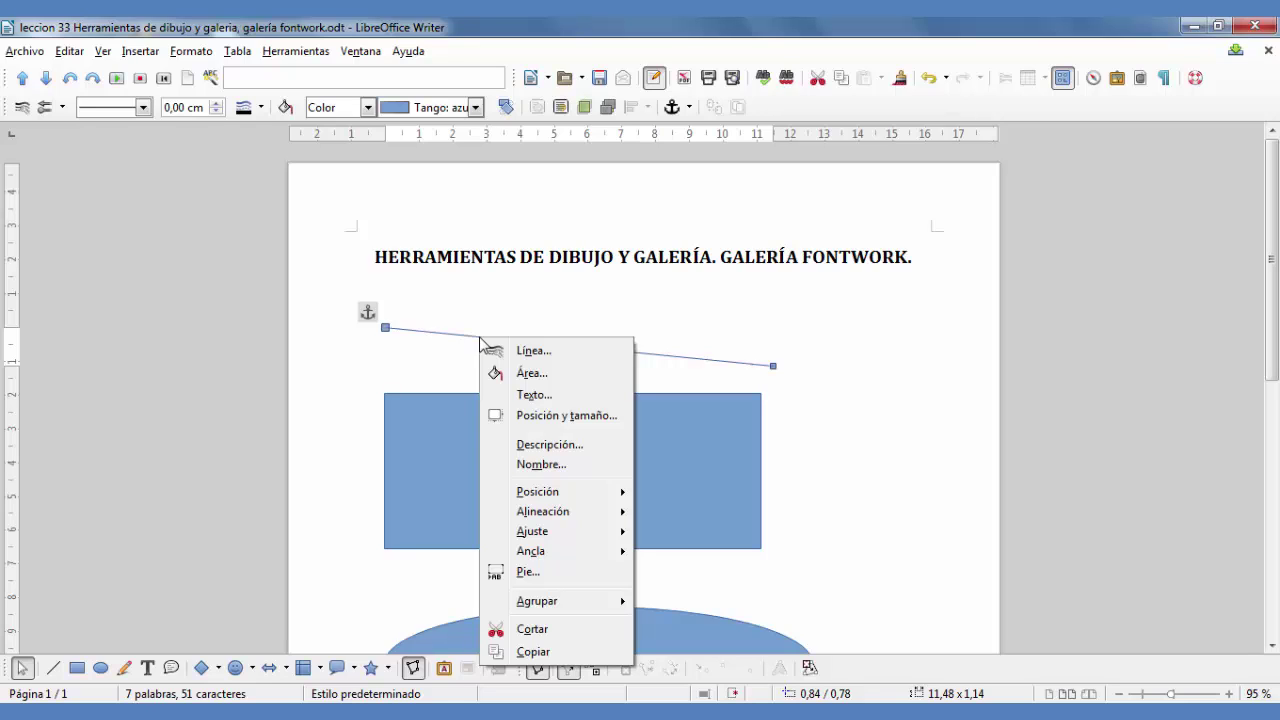
click(539, 416)
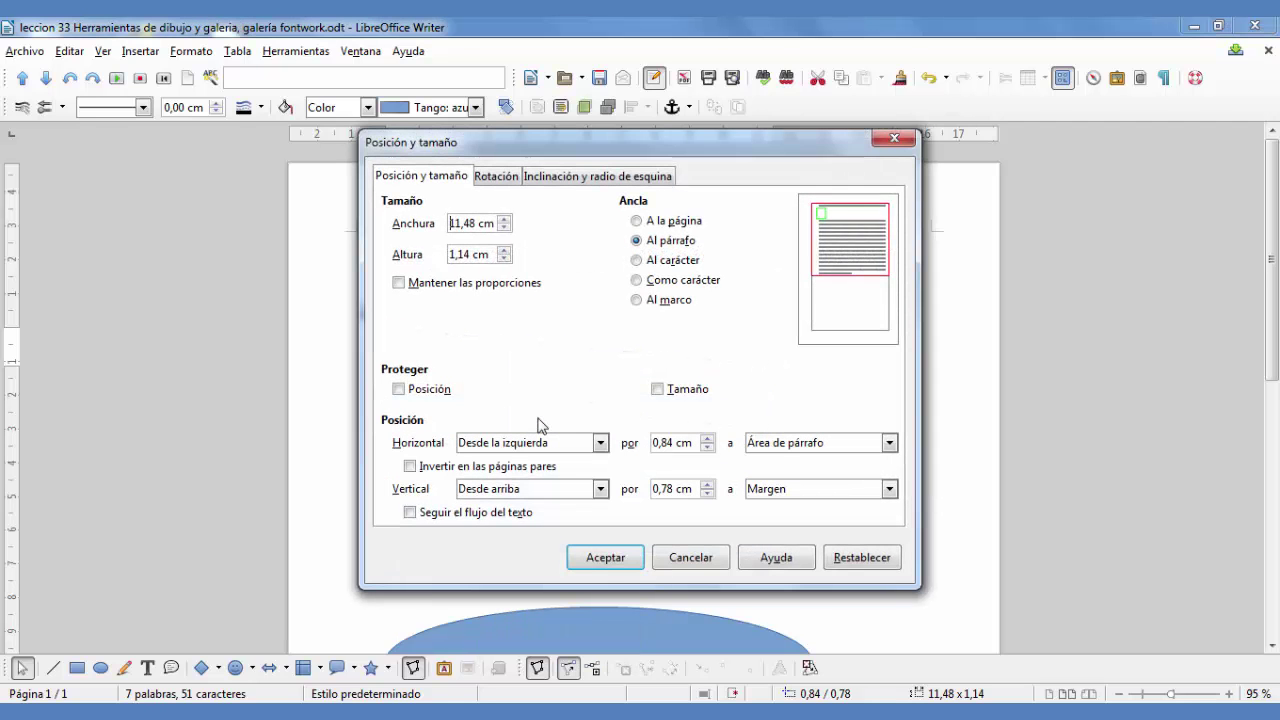
click(703, 557)
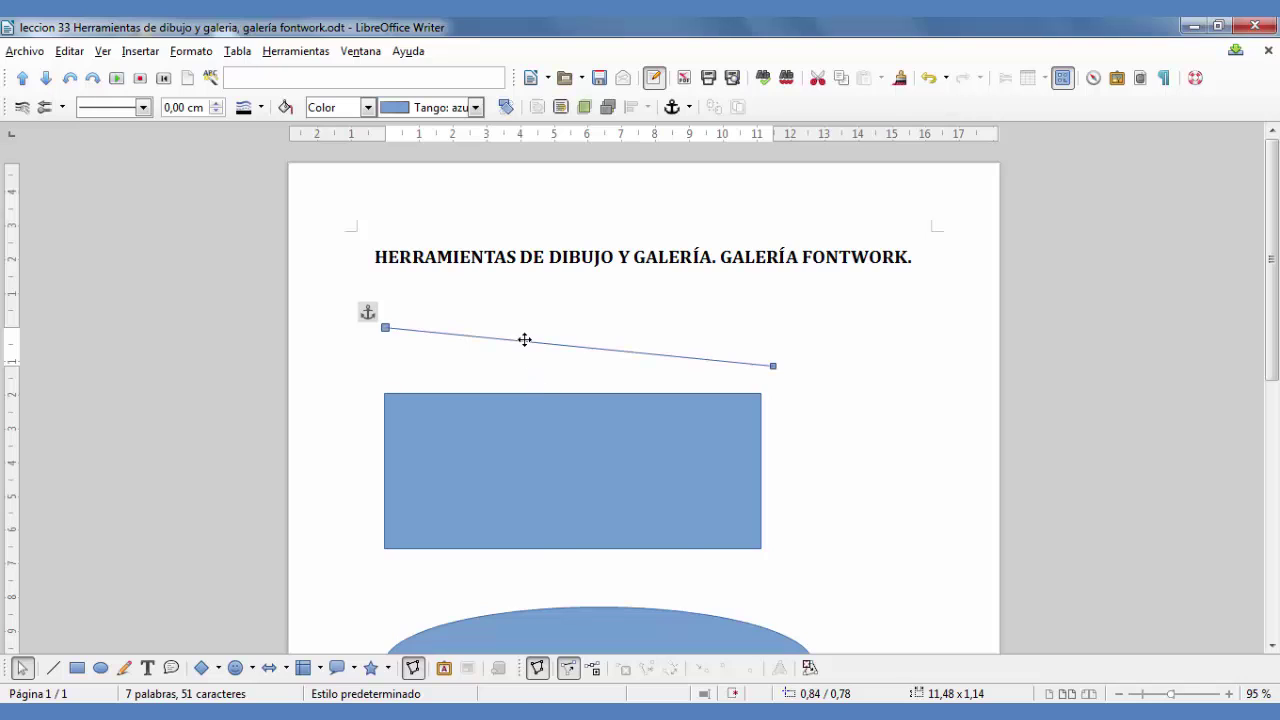
View the straight line's title and description settings and close them without entering anything
right_click(523, 340)
click(598, 457)
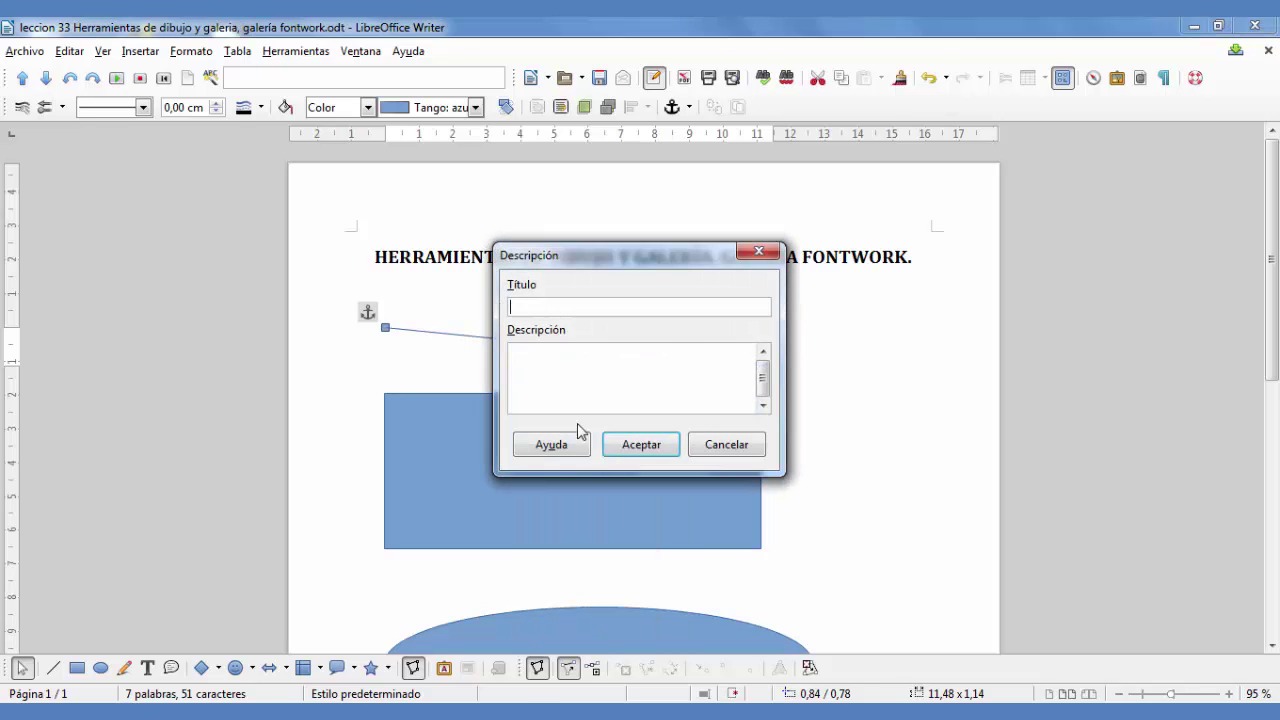
click(734, 449)
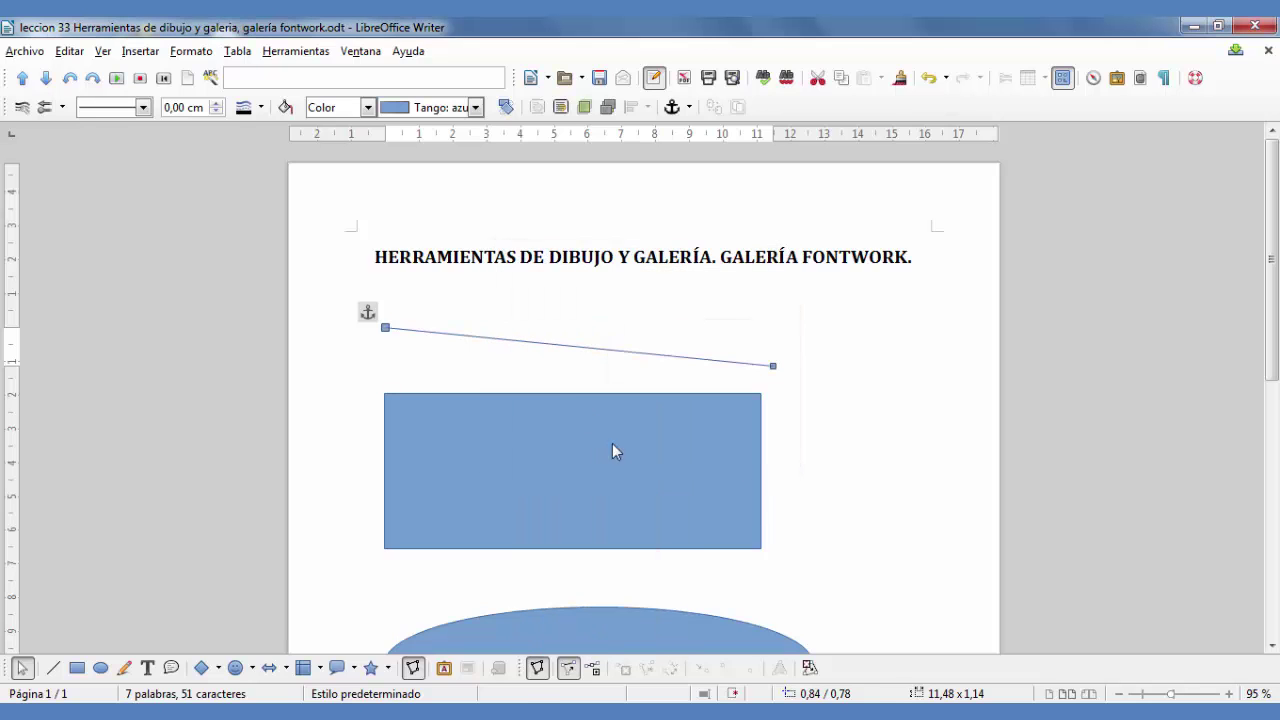
View the straight line's name setting and close it without entering anything
right_click(556, 344)
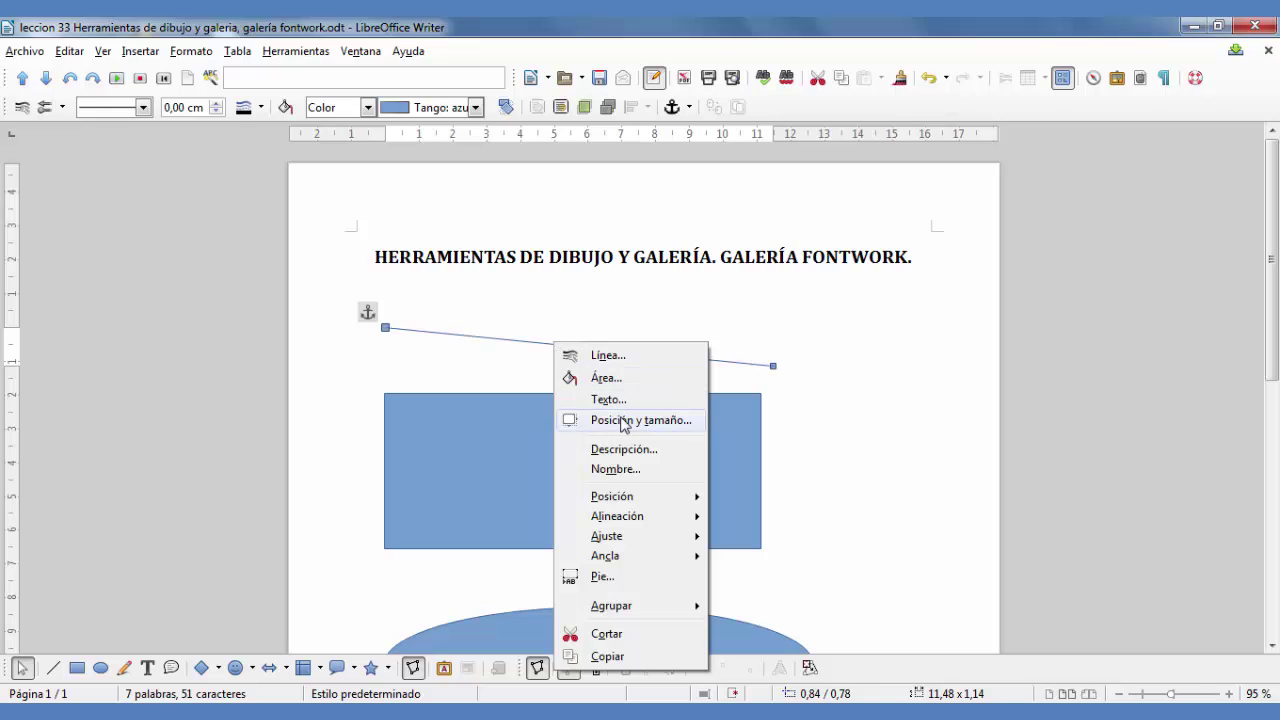
click(624, 470)
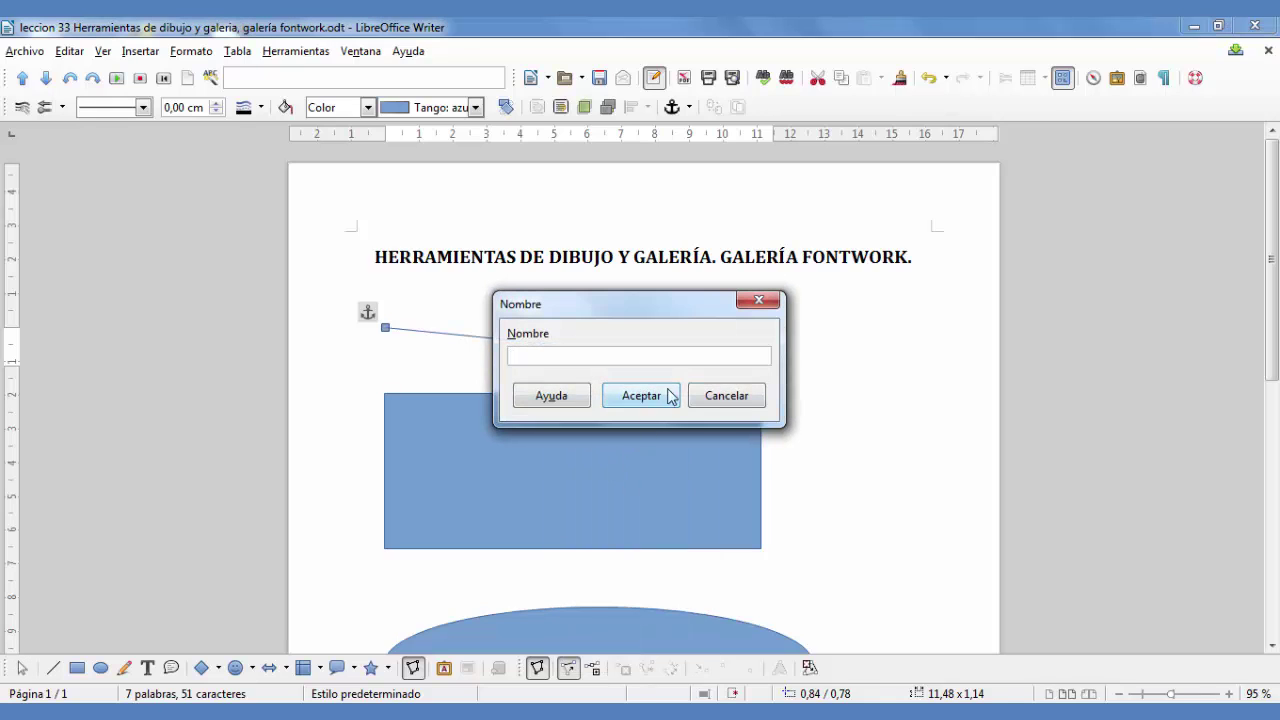
click(724, 400)
Review the straight line's arrangement, alignment, wrap, anchor, caption and grouping options without changing anything
right_click(583, 348)
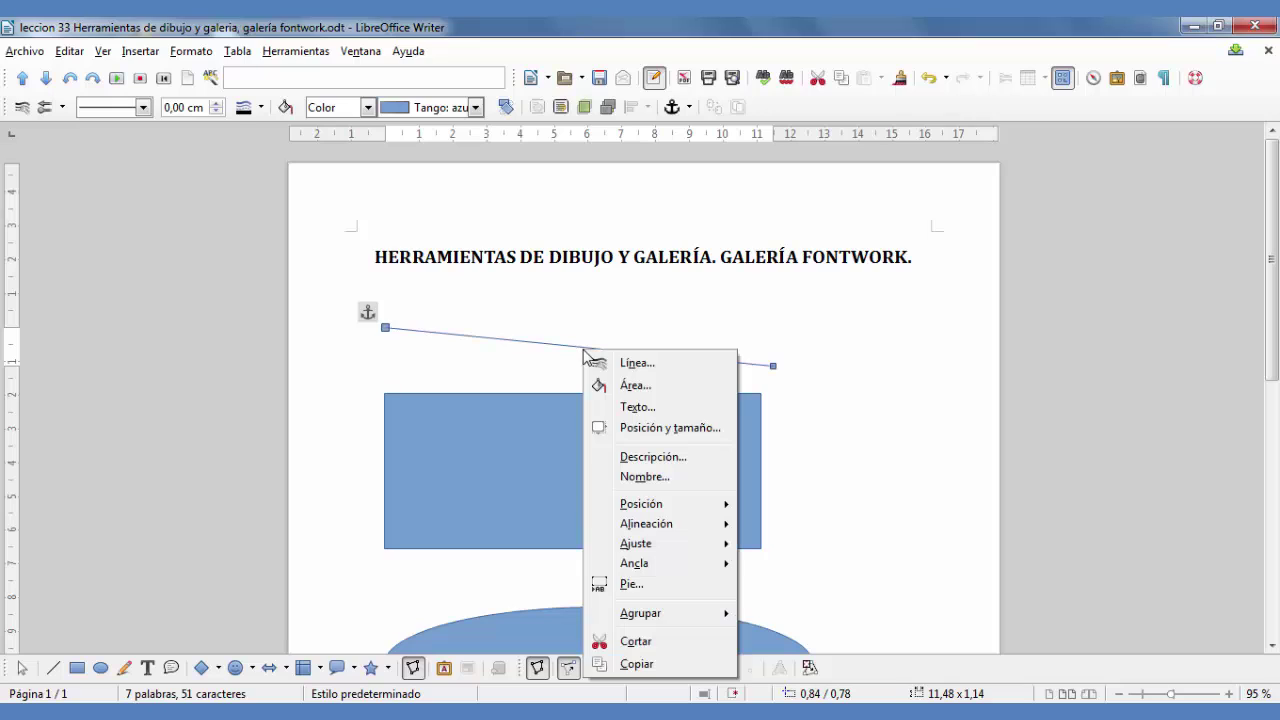
mouse_move(661, 510)
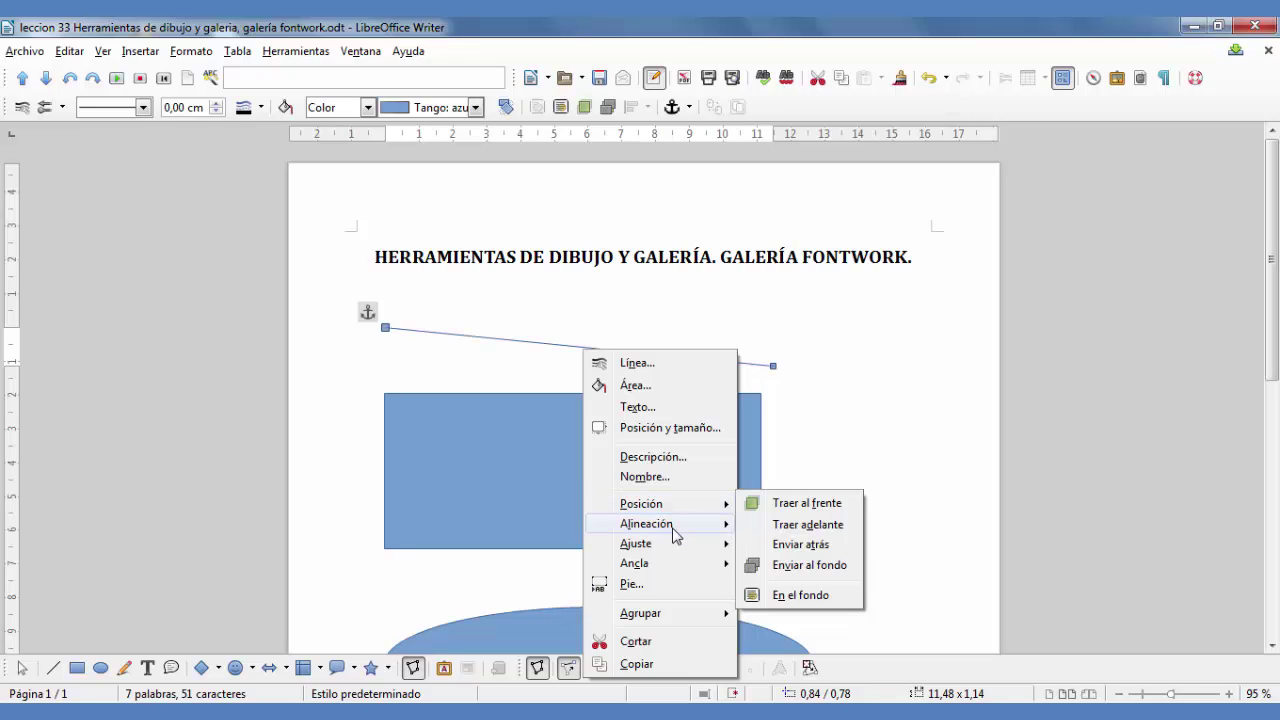
mouse_move(675, 535)
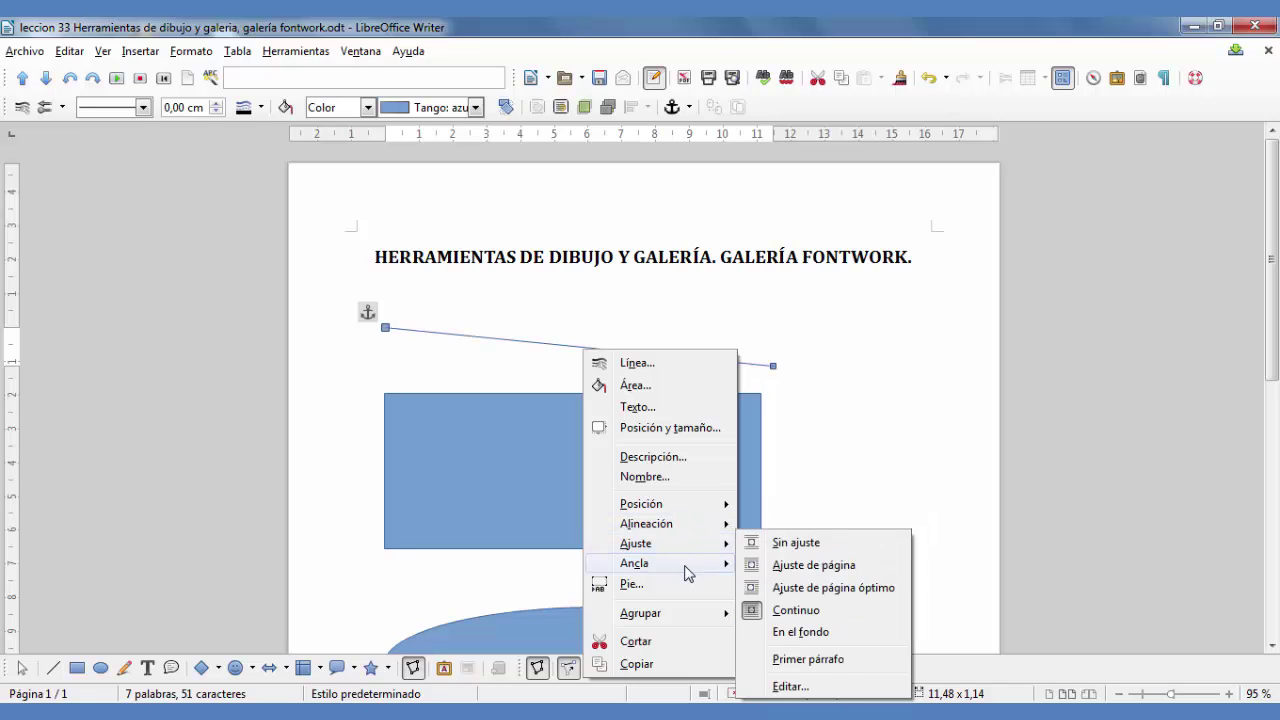
mouse_move(686, 568)
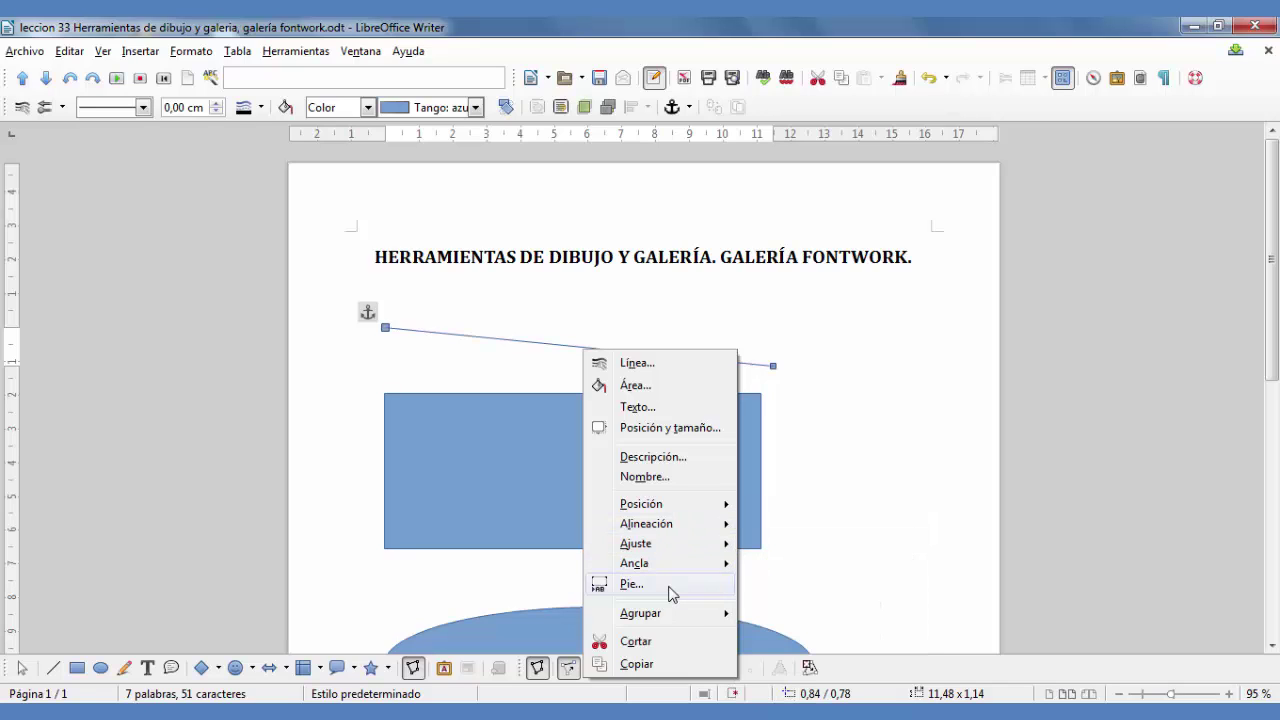
click(672, 590)
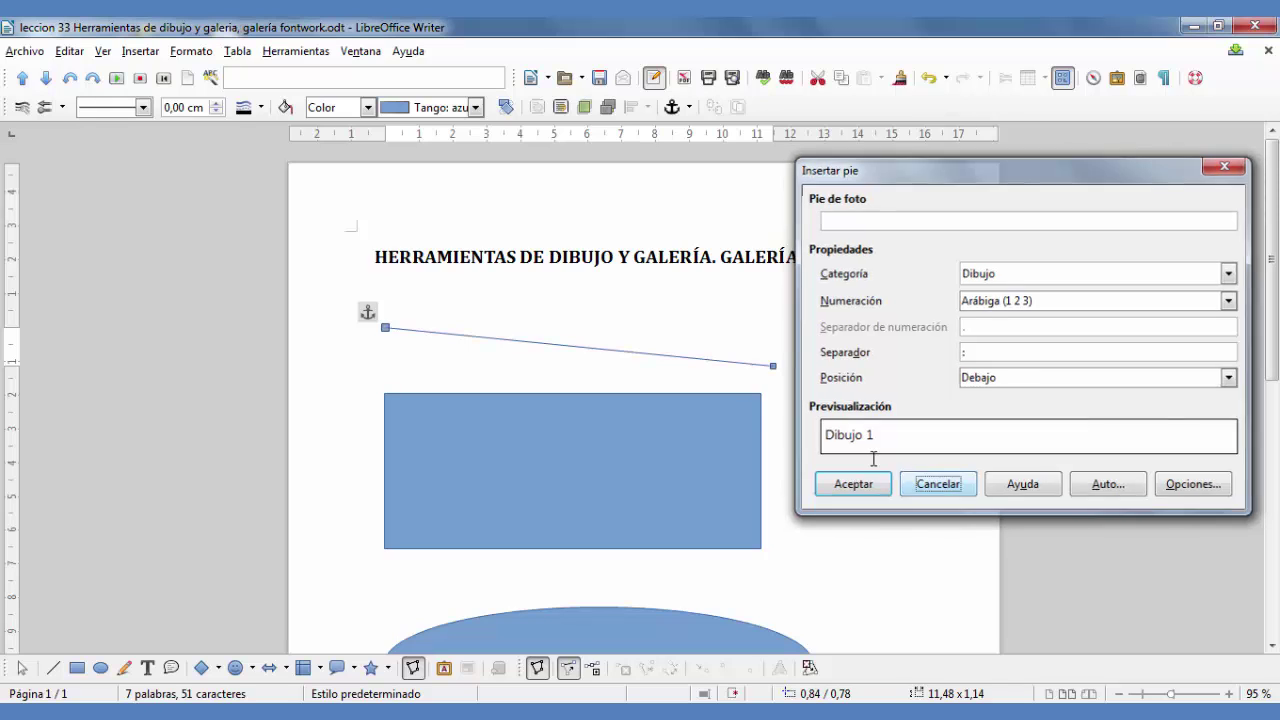
click(942, 486)
right_click(600, 350)
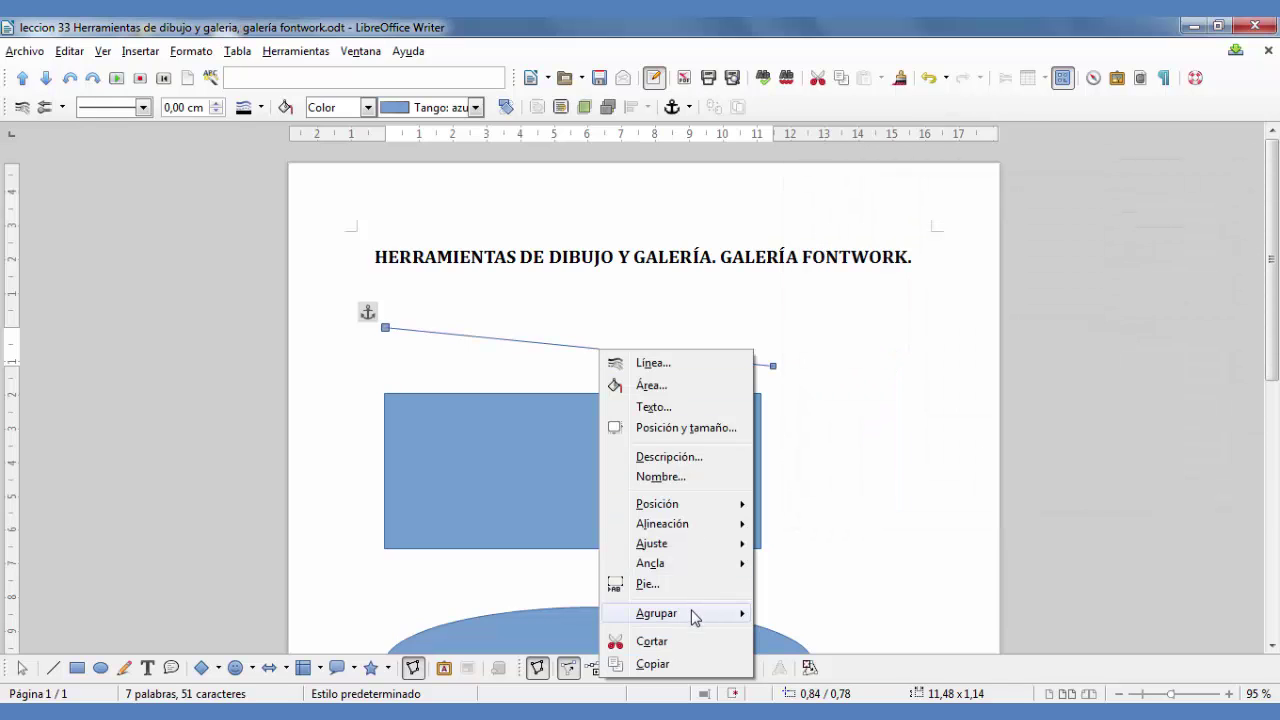
mouse_move(695, 617)
click(553, 489)
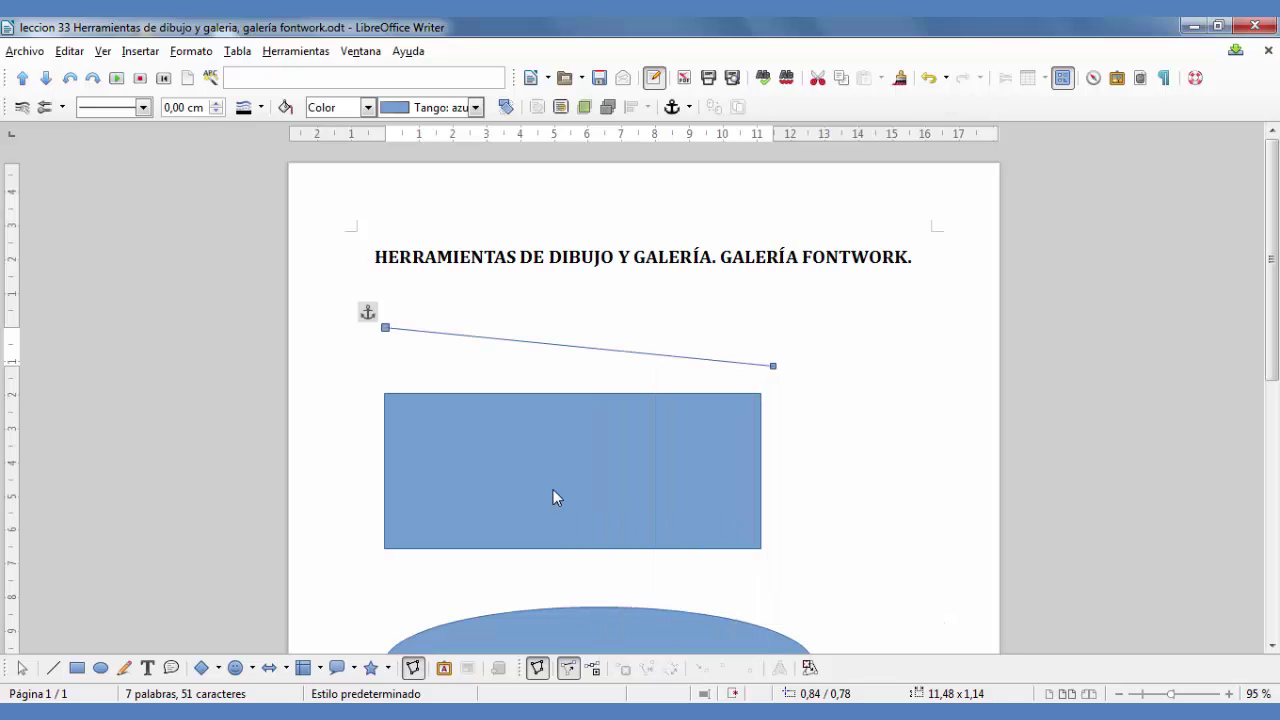
Group the rectangle with the straight line above it and move the group up about 0.2 cm
click(515, 456)
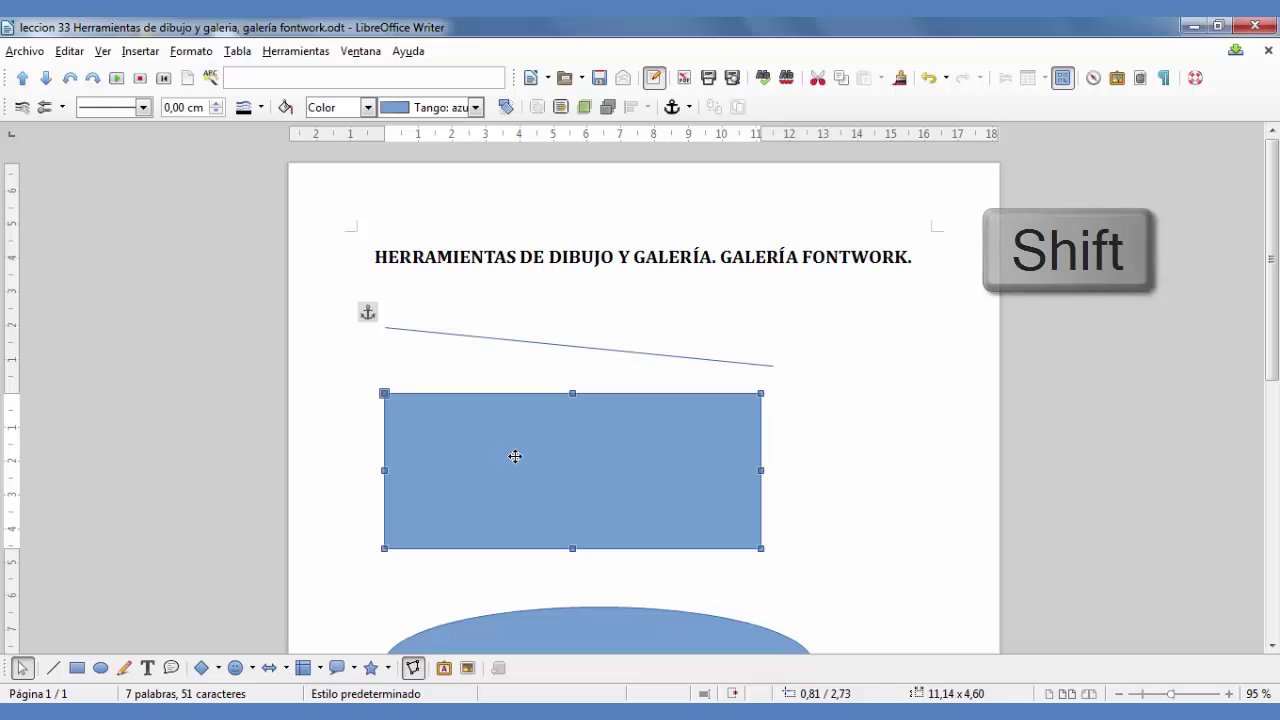
shift+click(548, 344)
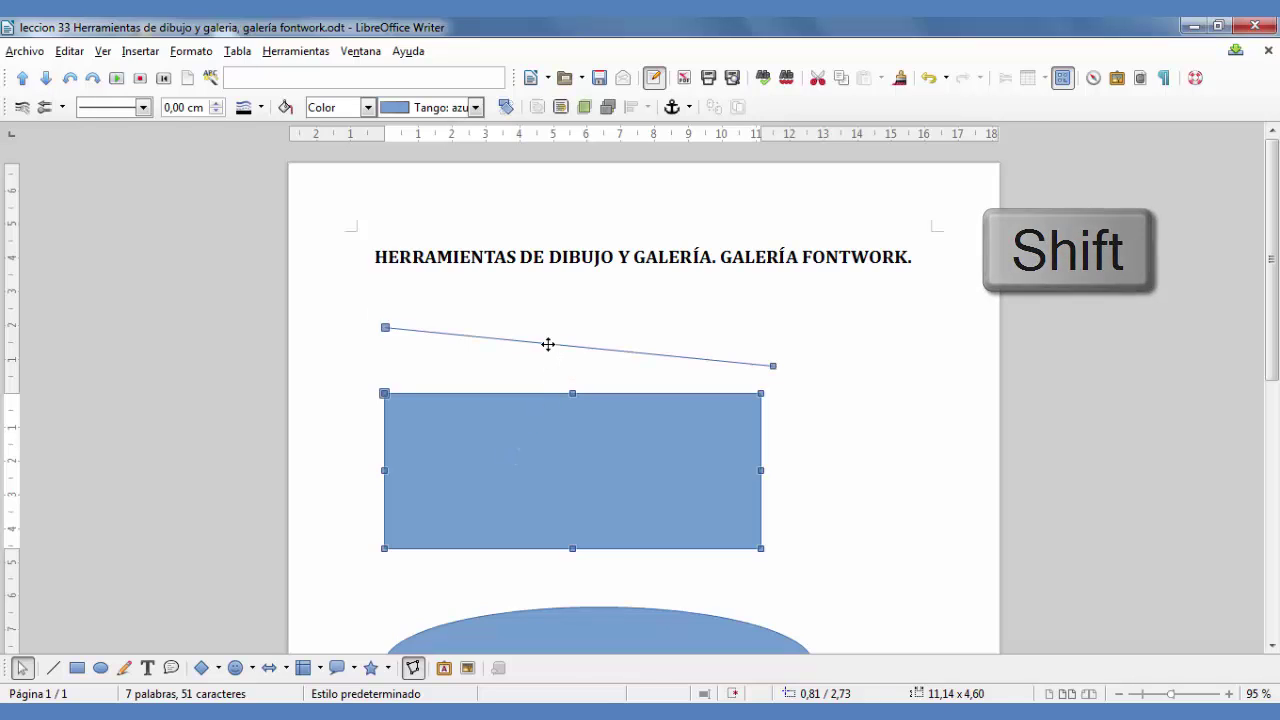
right_click(548, 344)
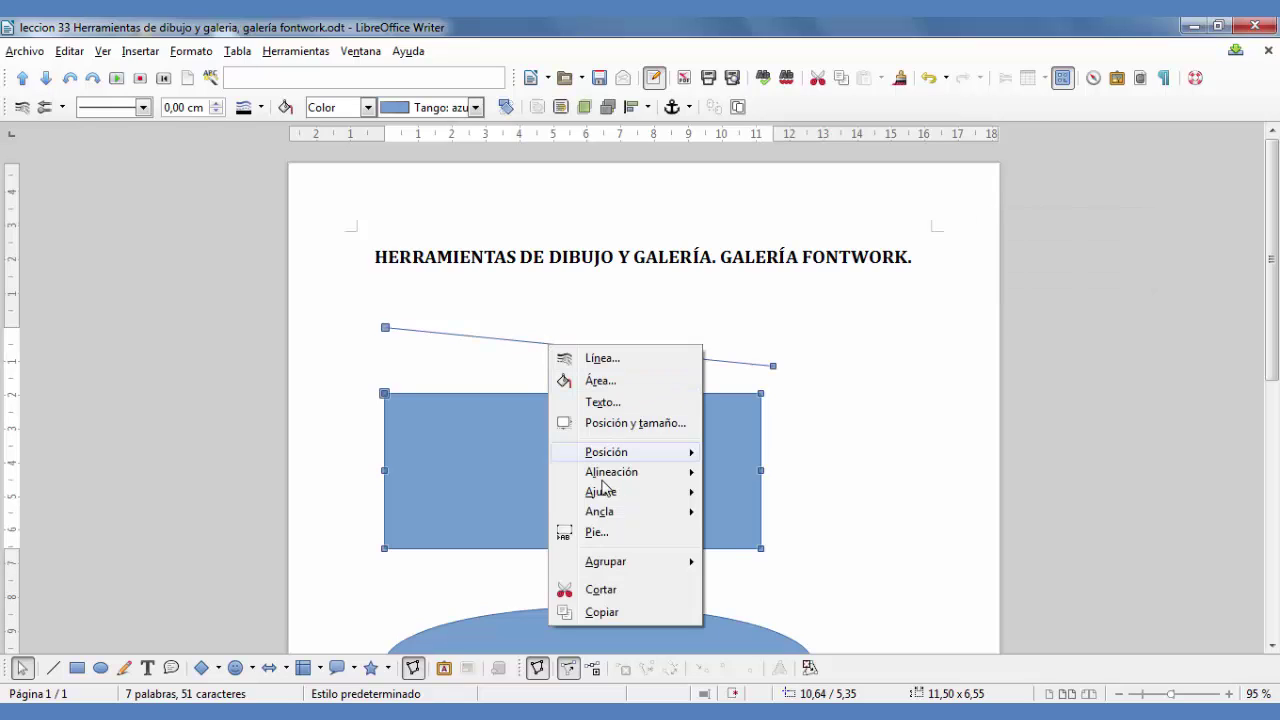
mouse_move(637, 566)
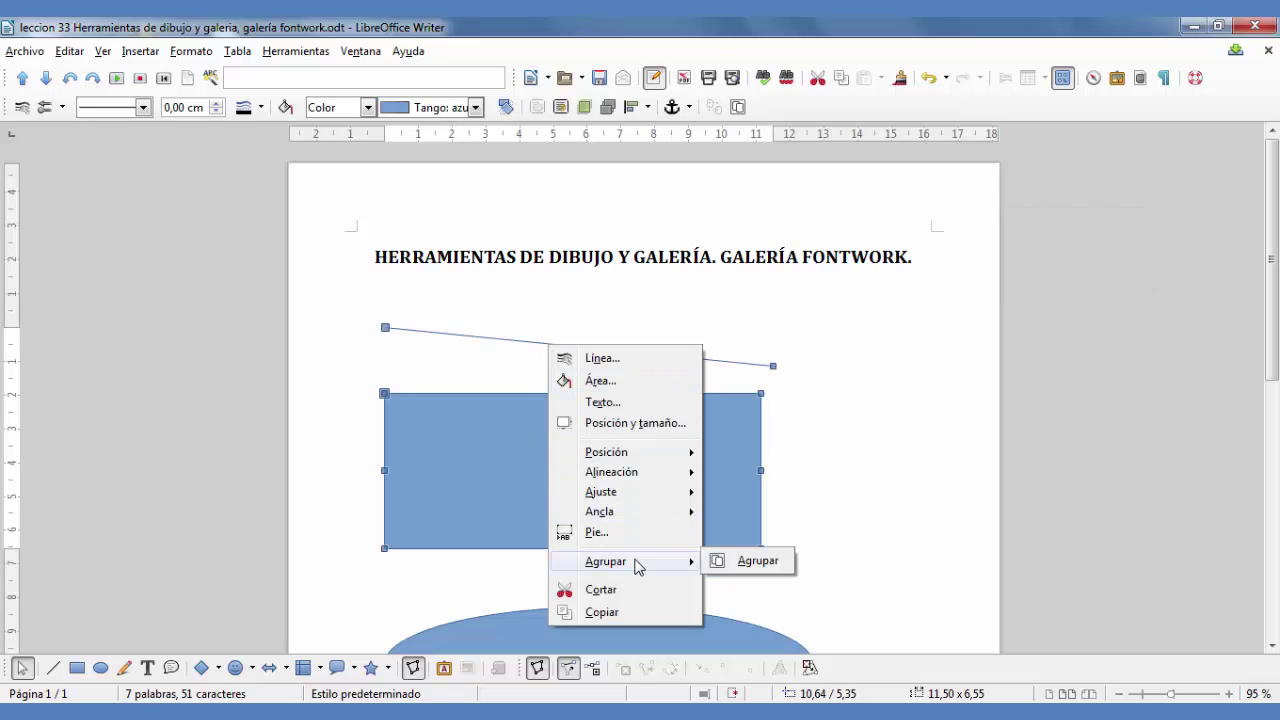
click(757, 561)
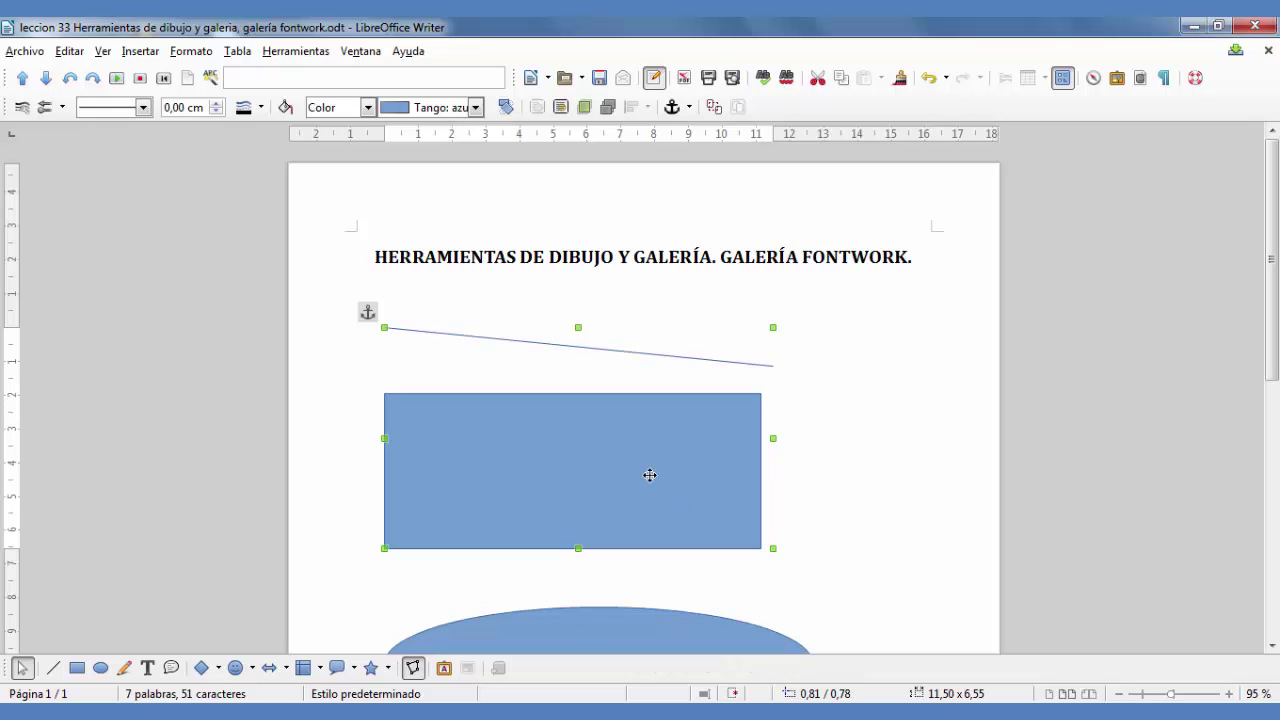
mouse_move(640, 469)
mouse_down()
mouse_move(817, 506)
mouse_move(843, 420)
mouse_move(736, 419)
mouse_move(631, 489)
mouse_move(806, 483)
mouse_move(654, 446)
mouse_move(638, 464)
mouse_up()
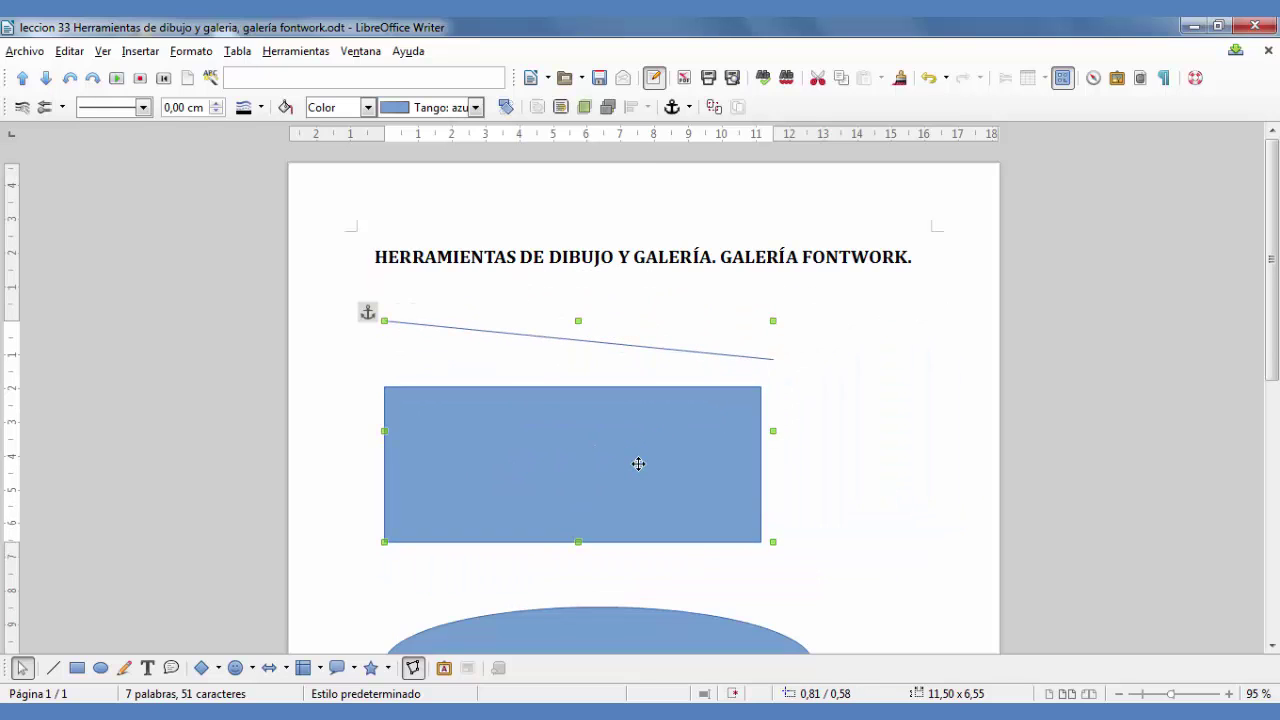
Ungroup the line and rectangle and move the rectangle alone about 0.7 cm to the right
right_click(638, 464)
mouse_move(689, 405)
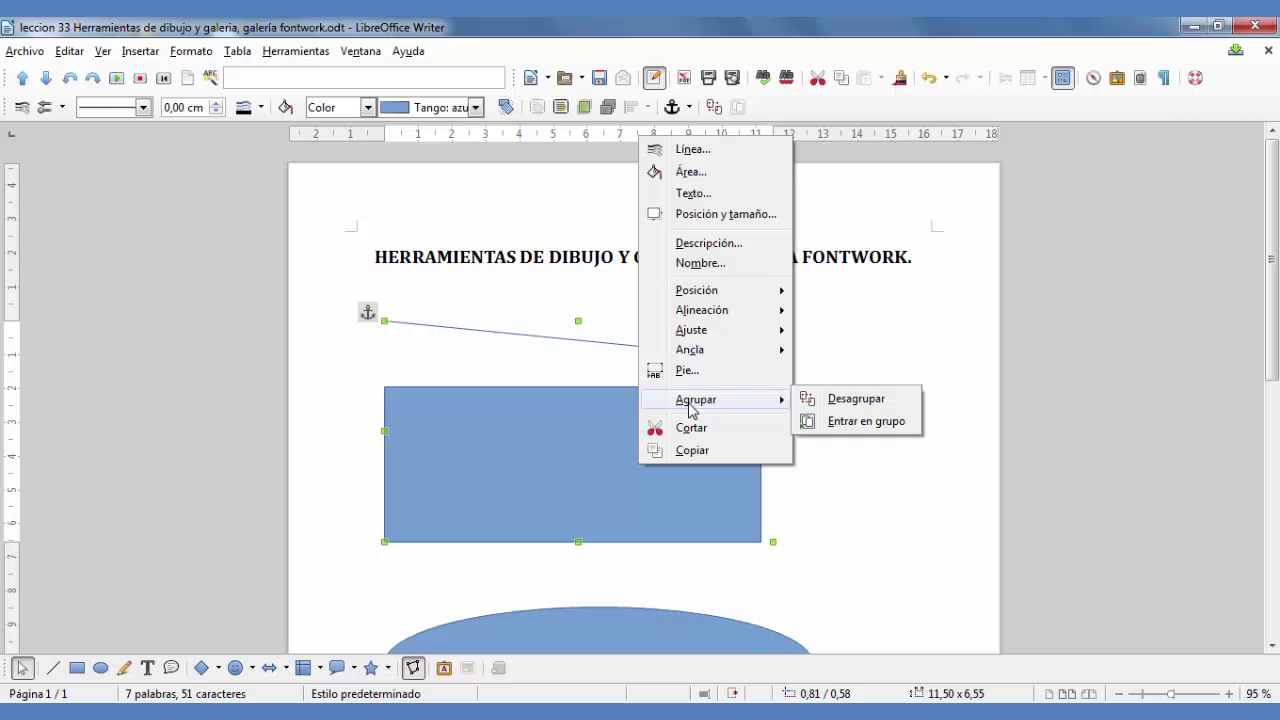
click(858, 400)
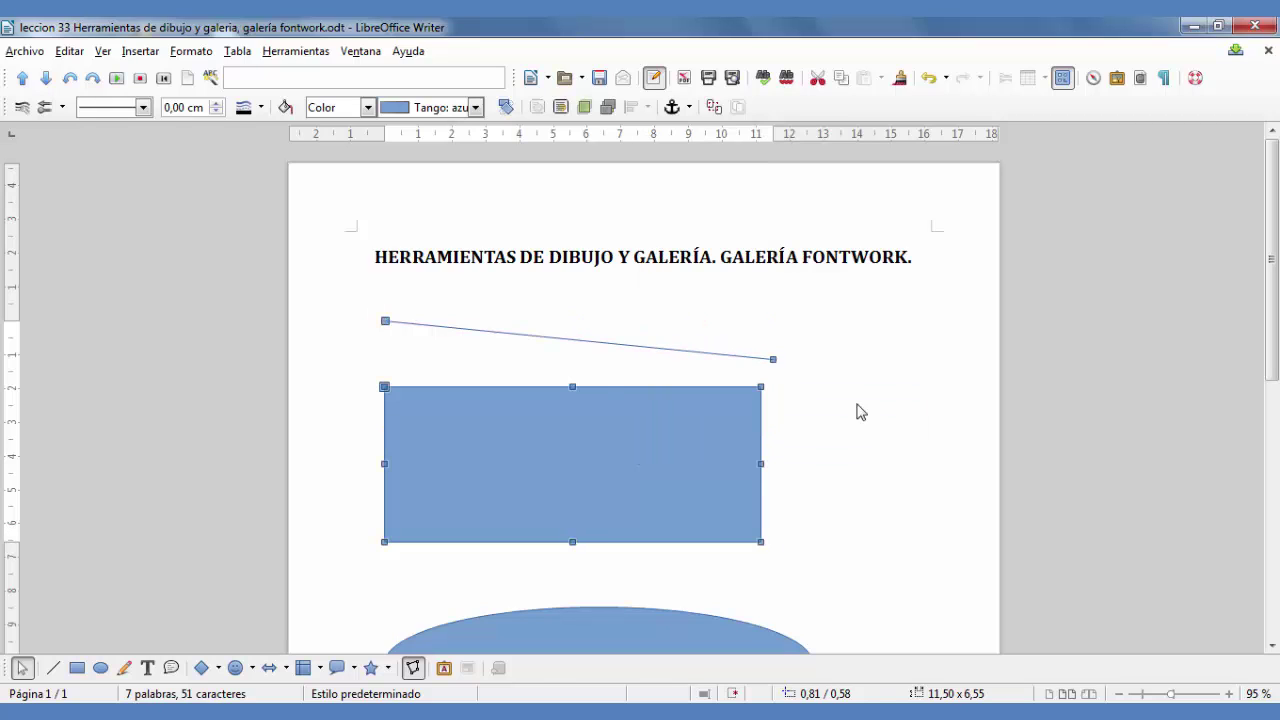
click(654, 450)
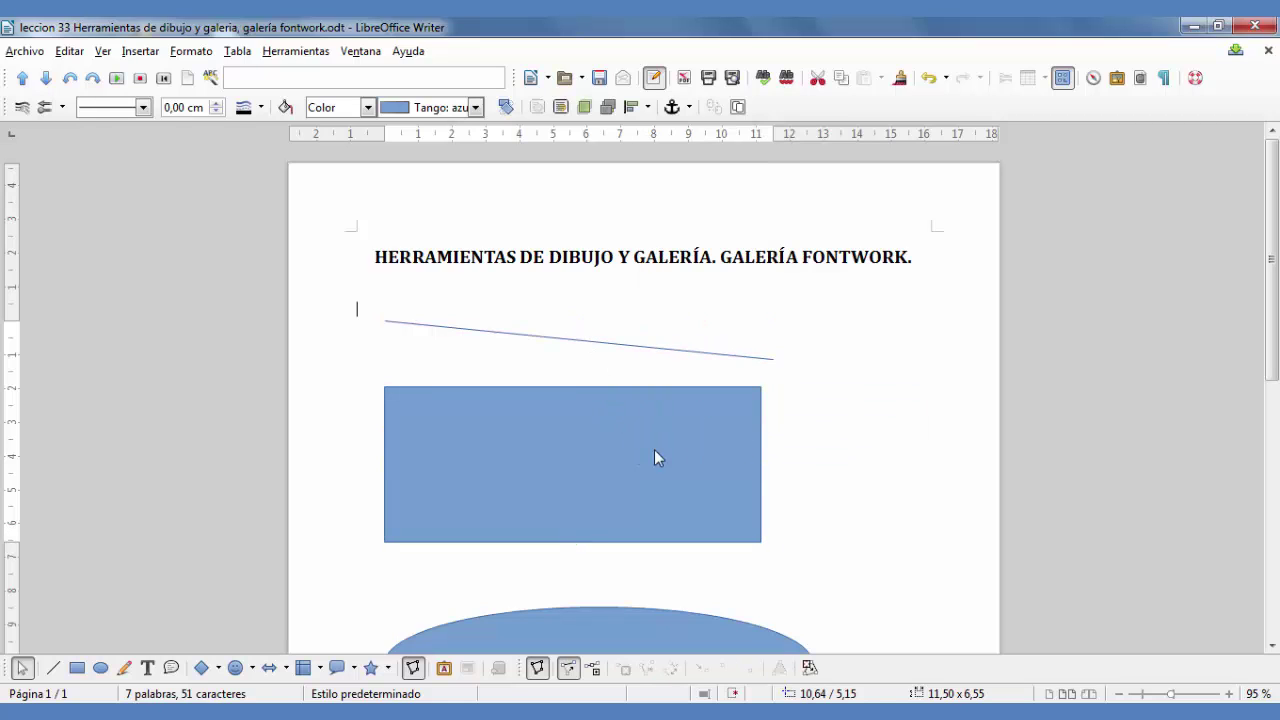
mouse_move(675, 464)
mouse_down()
mouse_move(886, 463)
mouse_move(714, 363)
mouse_move(646, 477)
mouse_move(671, 458)
mouse_move(657, 454)
mouse_up()
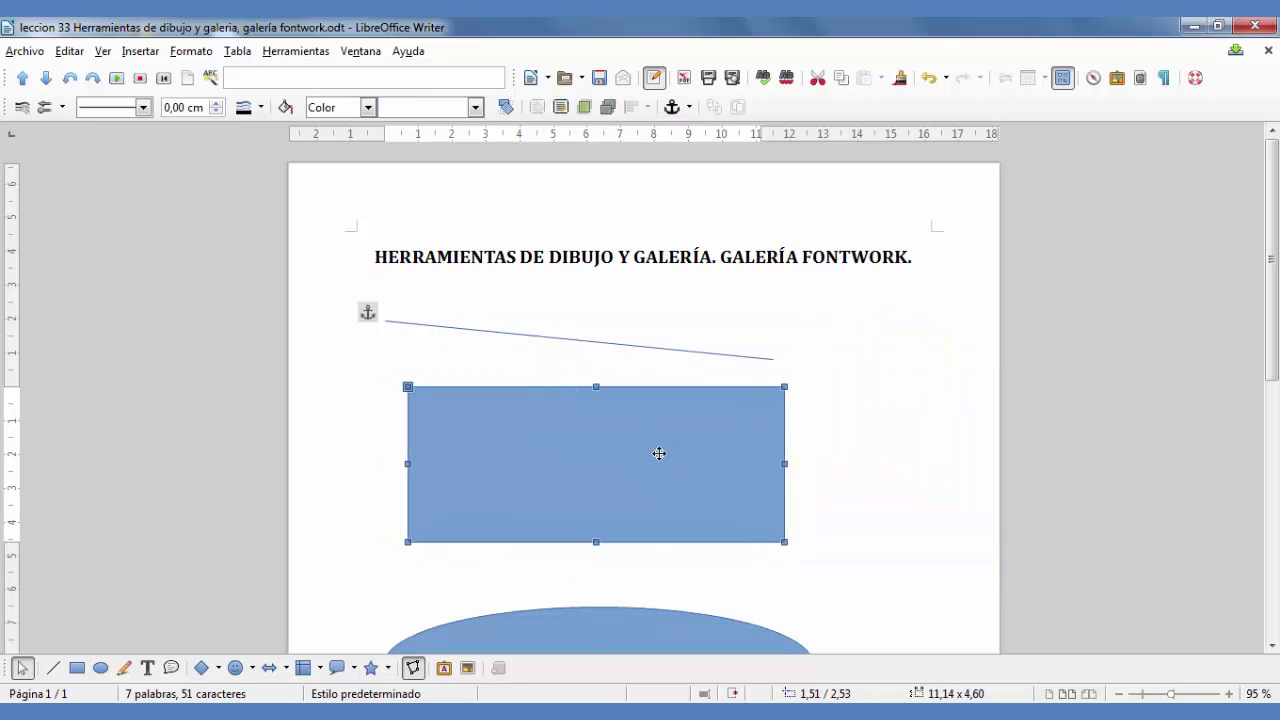
Examine the line styles and the start and end arrow styles available for the straight line
click(596, 348)
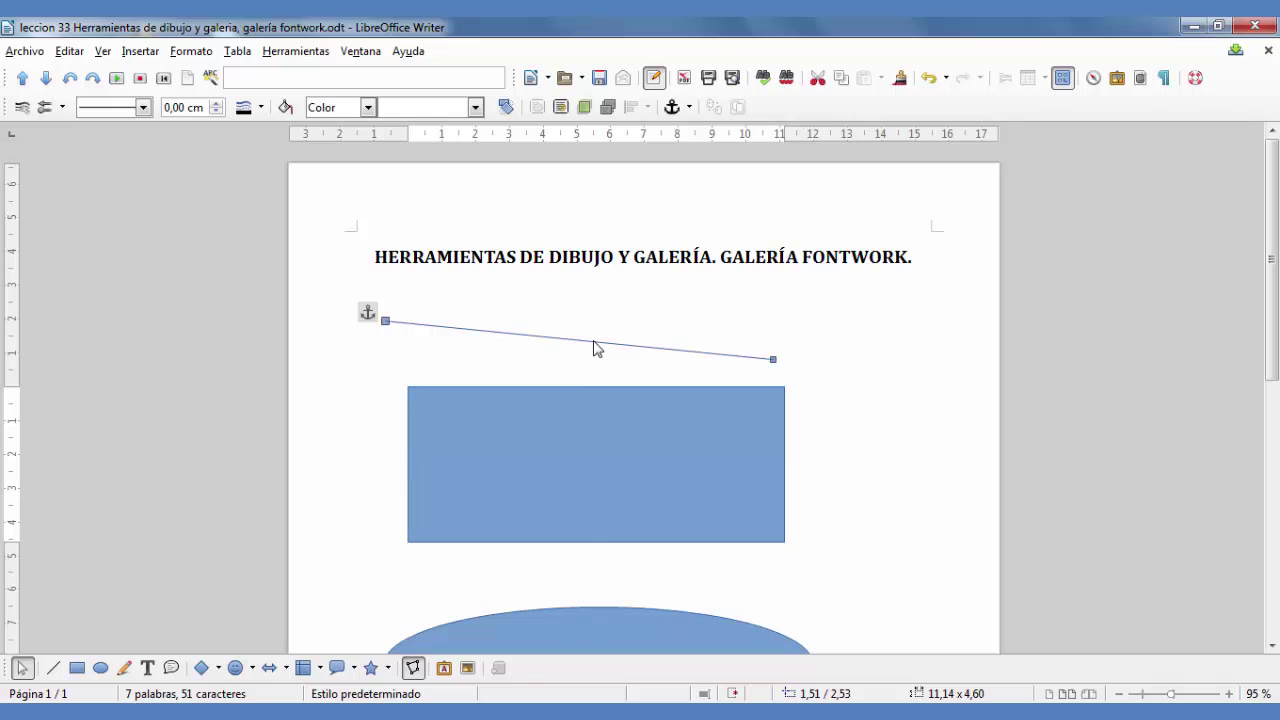
right_click(596, 347)
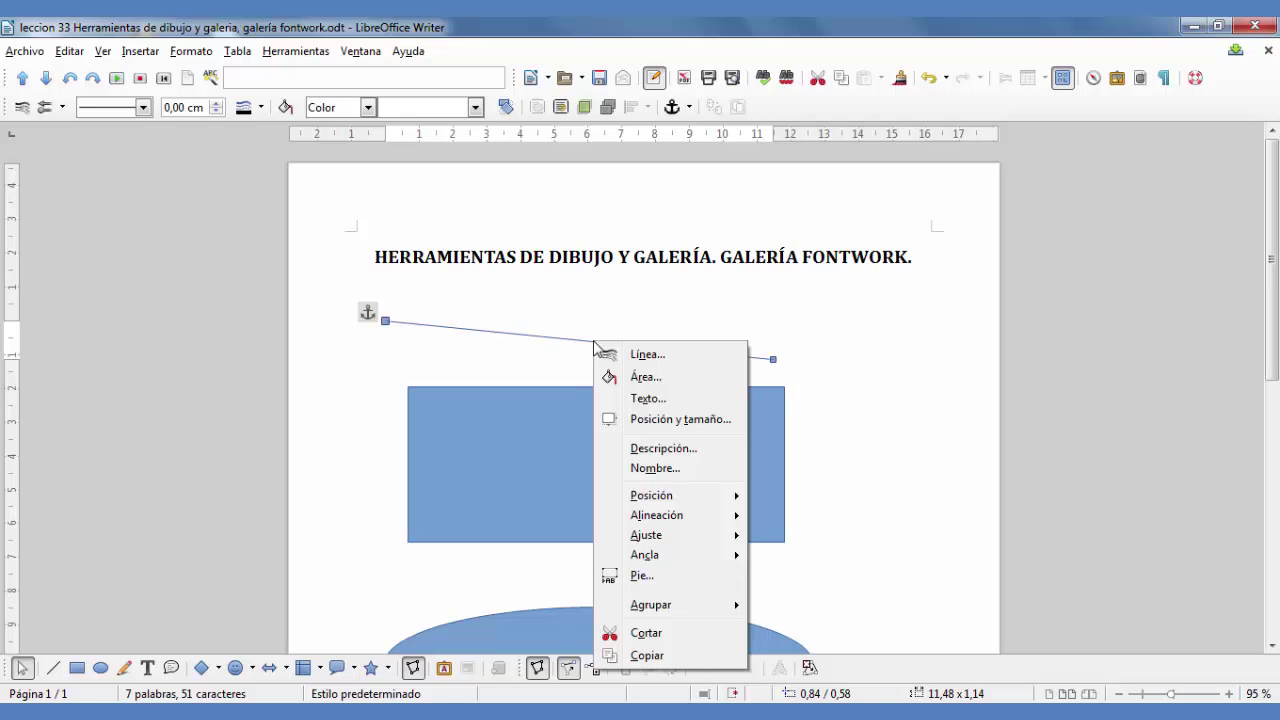
click(683, 364)
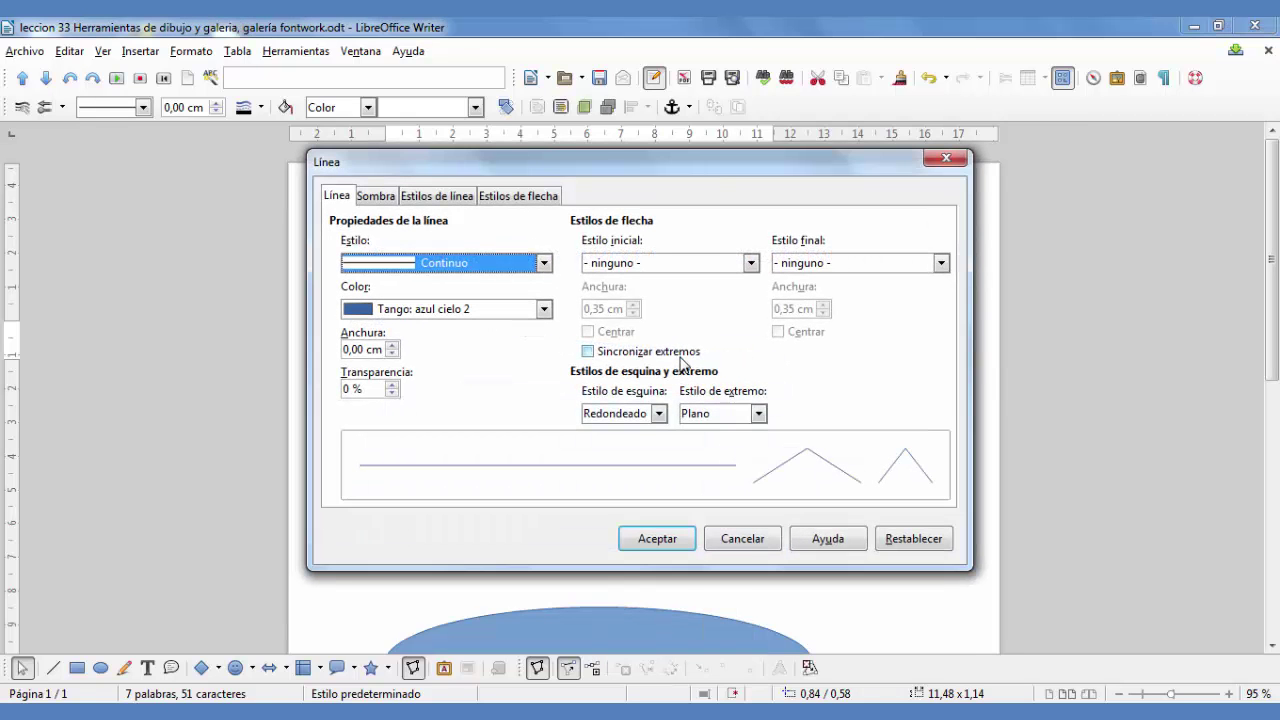
click(545, 263)
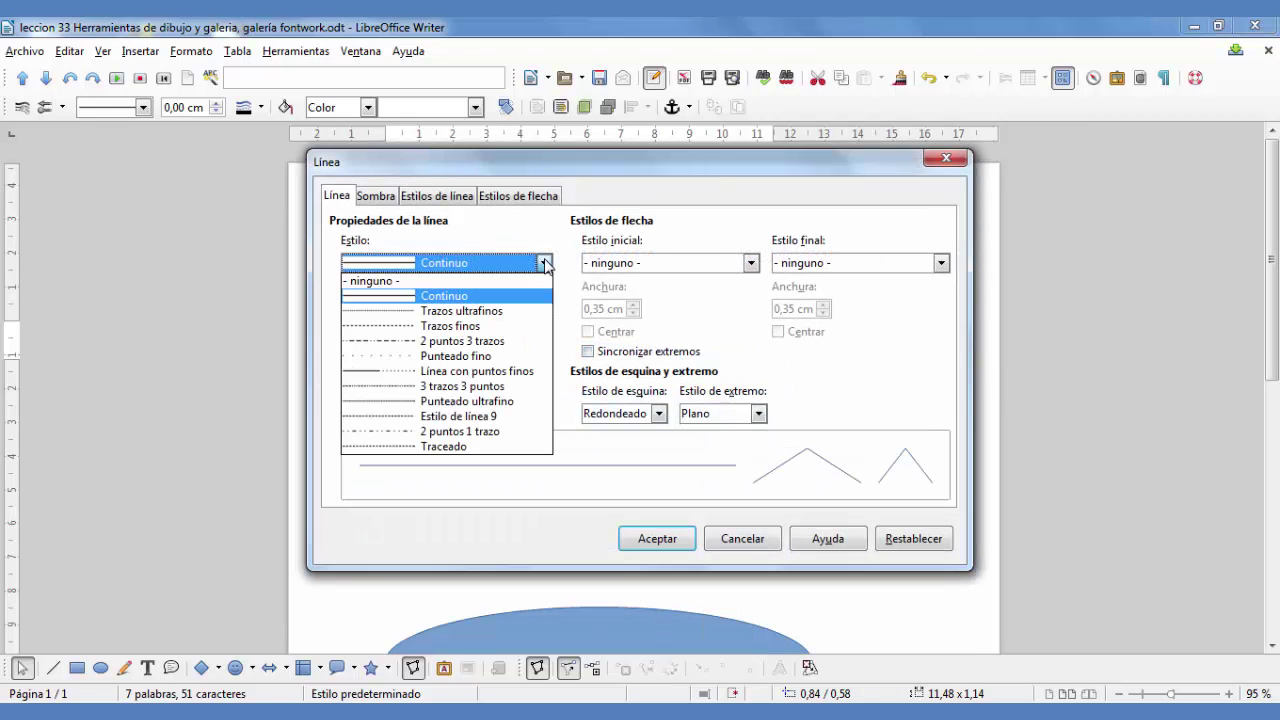
click(545, 263)
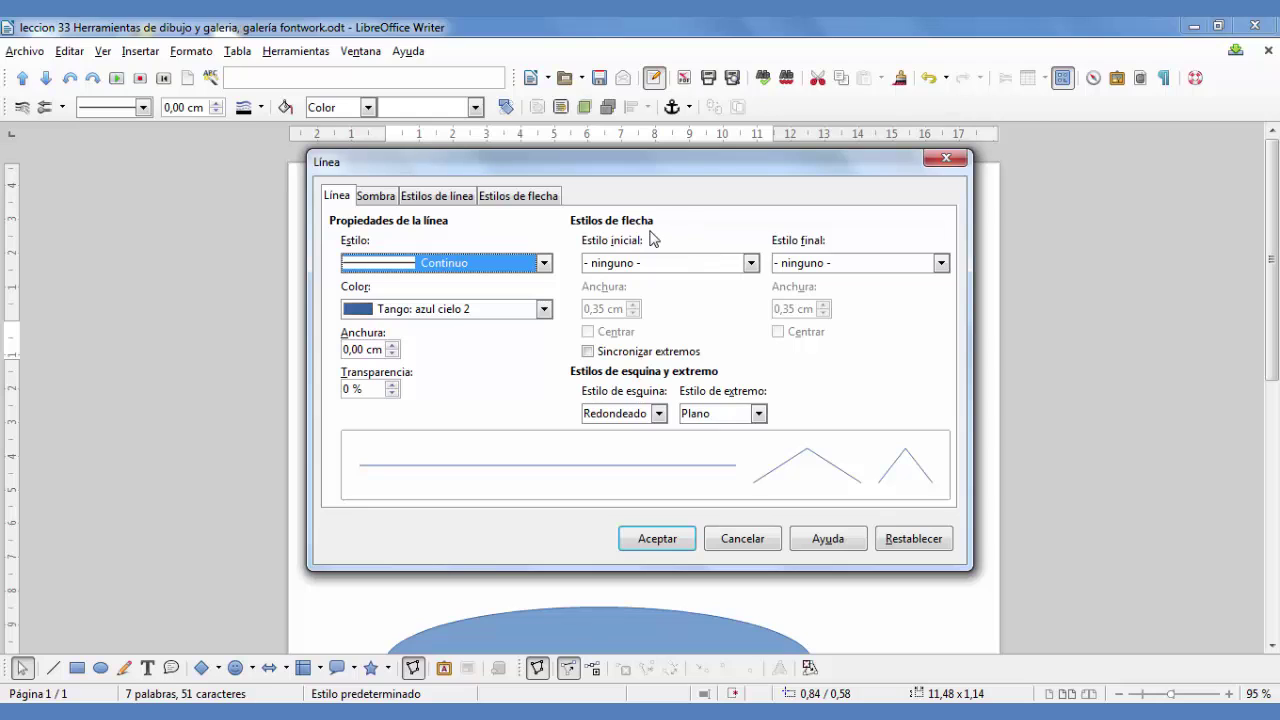
click(750, 263)
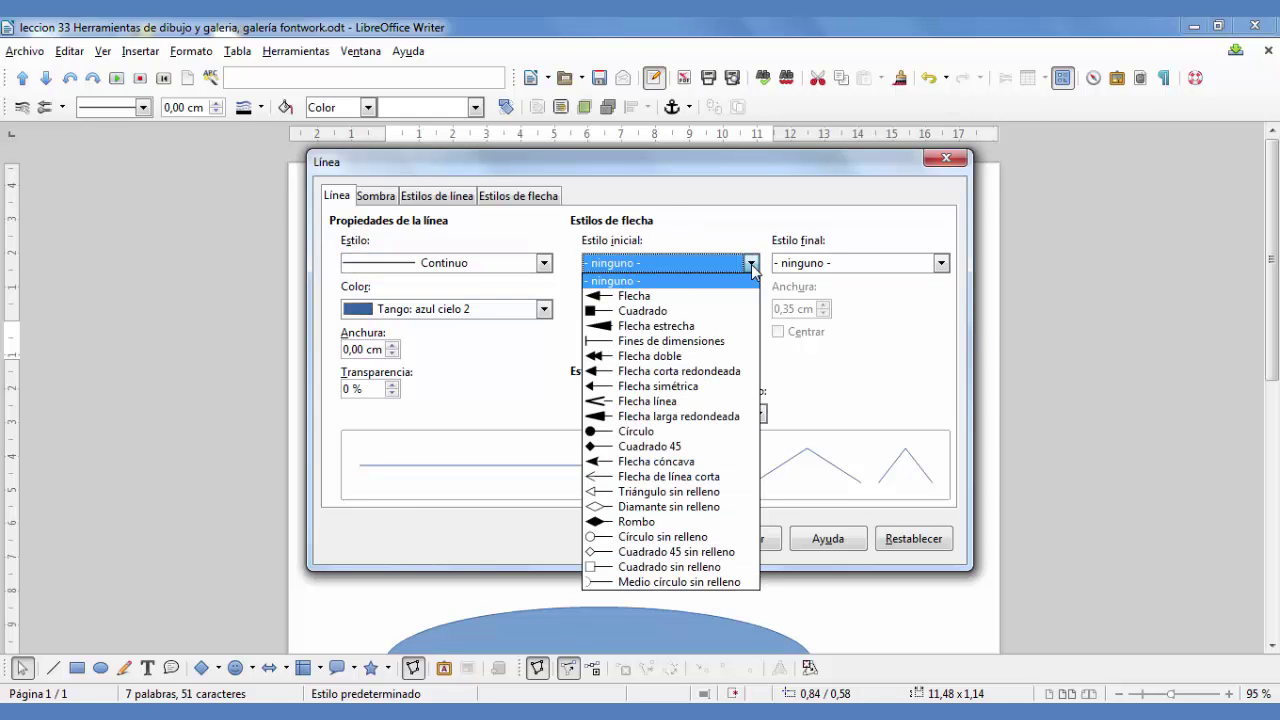
click(941, 264)
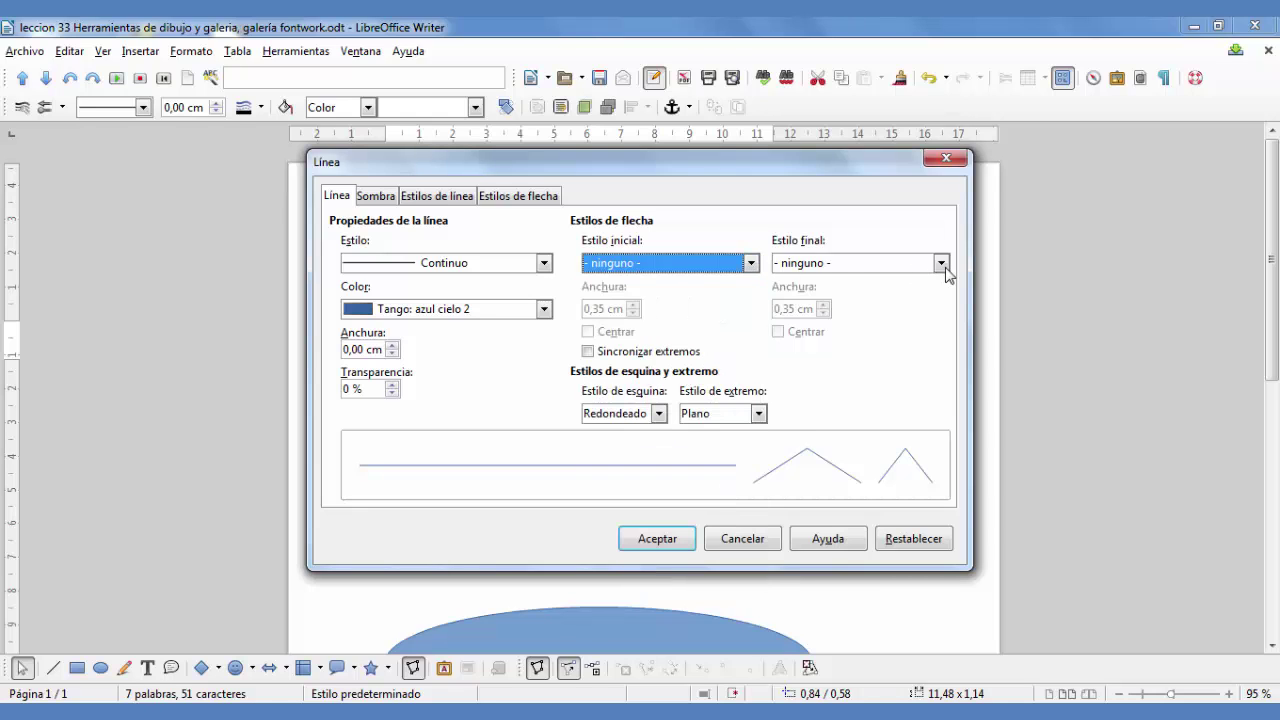
click(941, 264)
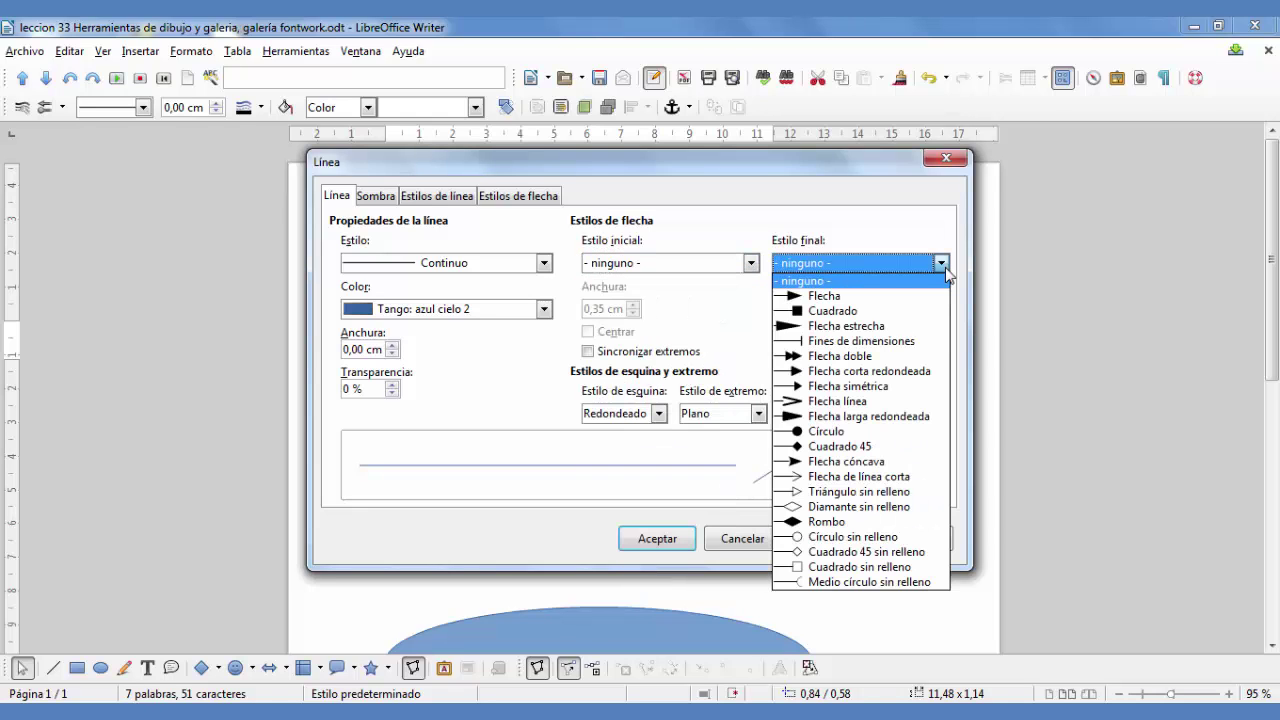
click(608, 362)
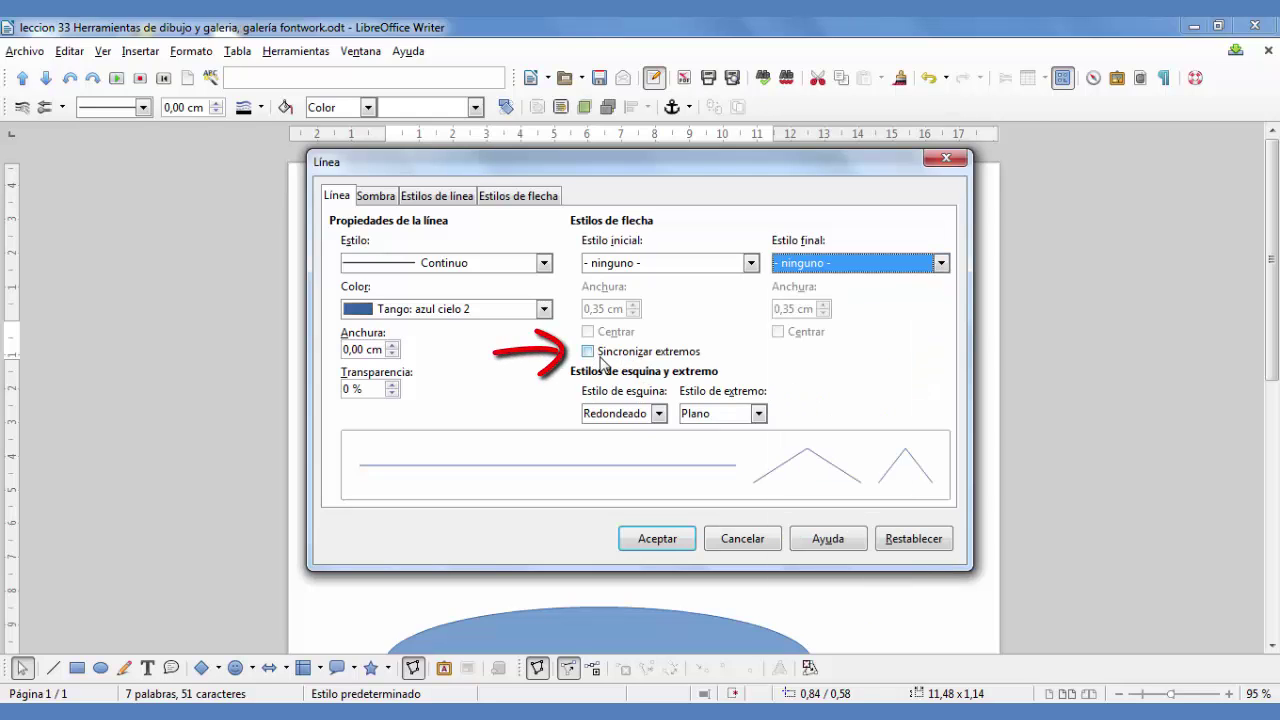
Synchronize the straight line's ends and apply the Flecha doble arrow style to both, with Redondeado corners and Plano caps
click(589, 356)
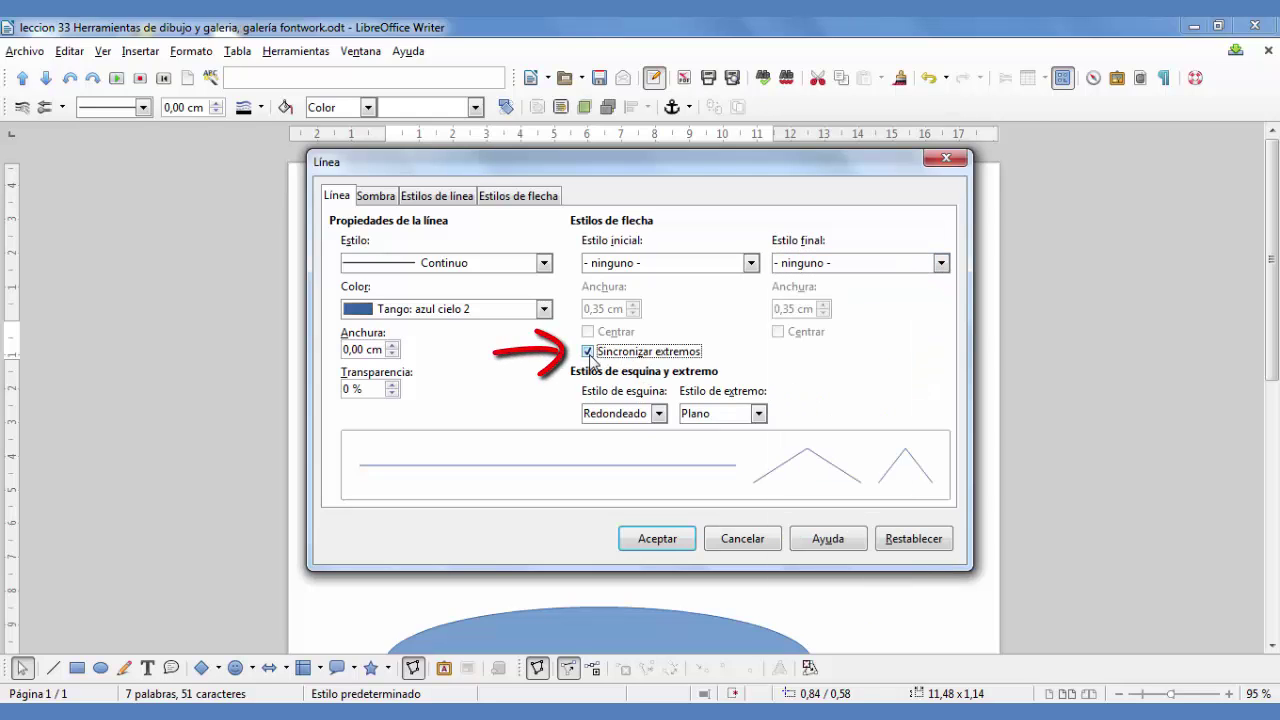
click(751, 263)
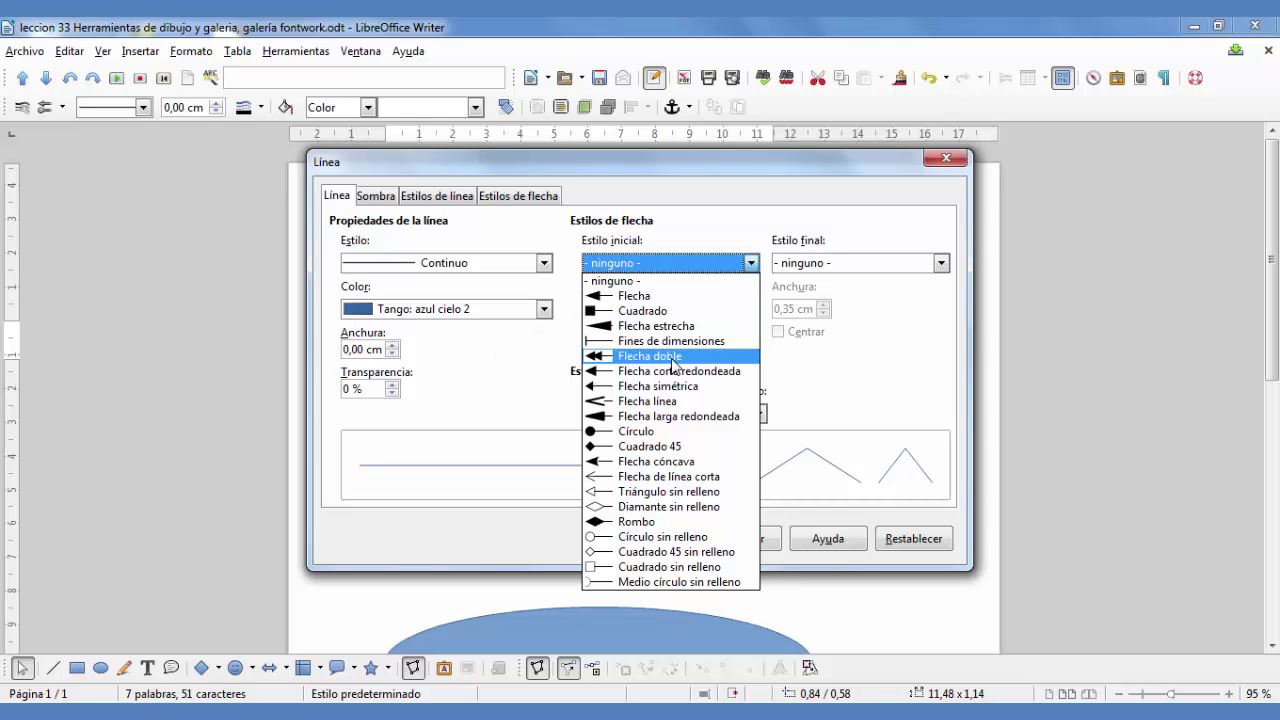
click(671, 358)
click(661, 414)
click(662, 415)
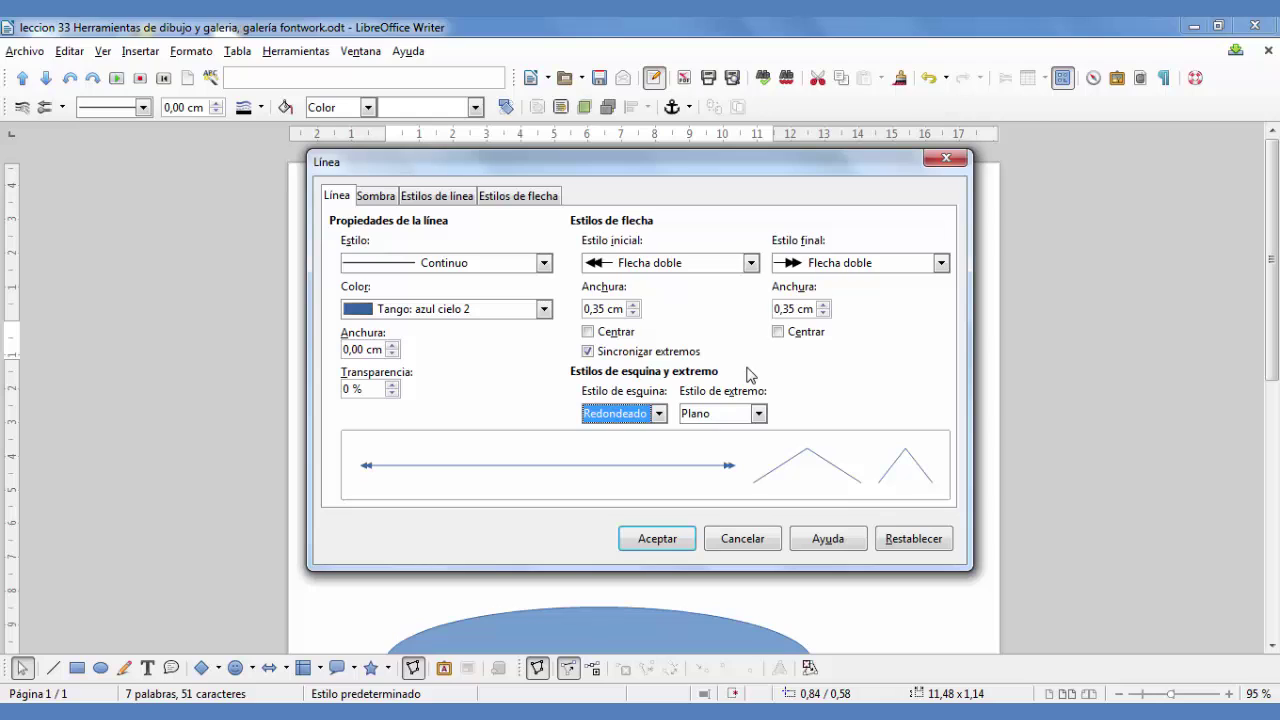
click(659, 415)
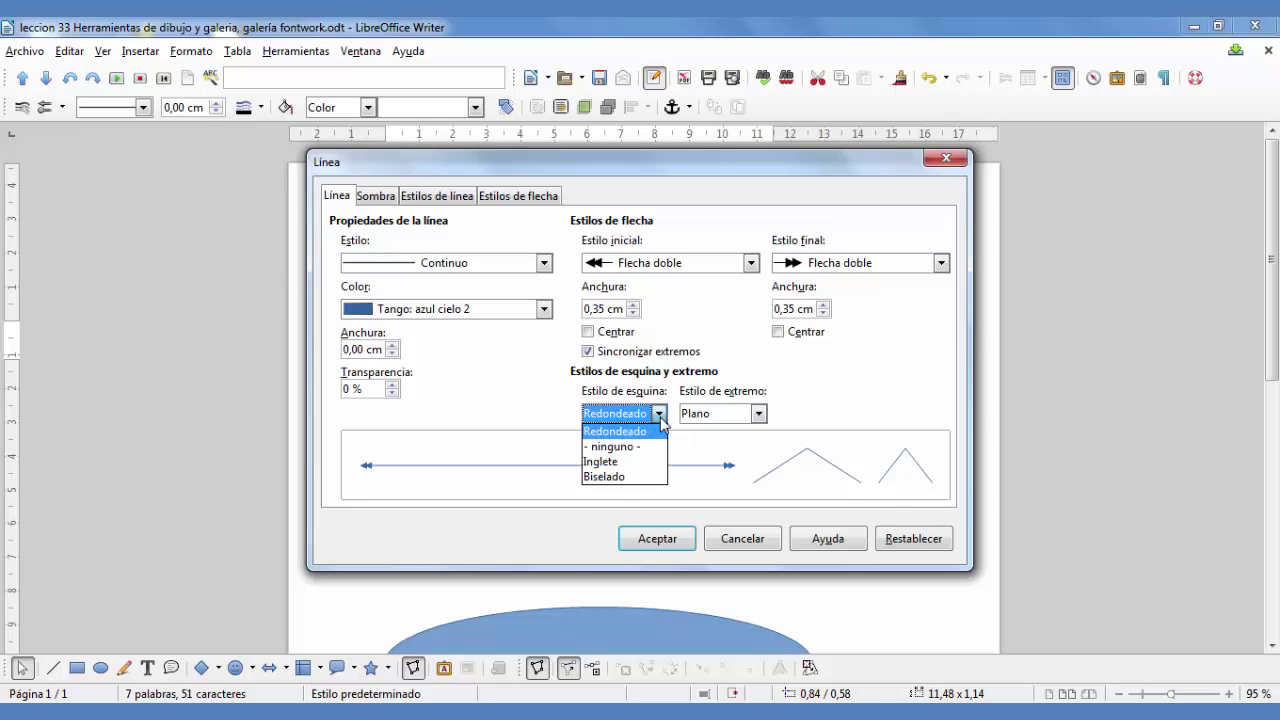
click(759, 415)
click(759, 415)
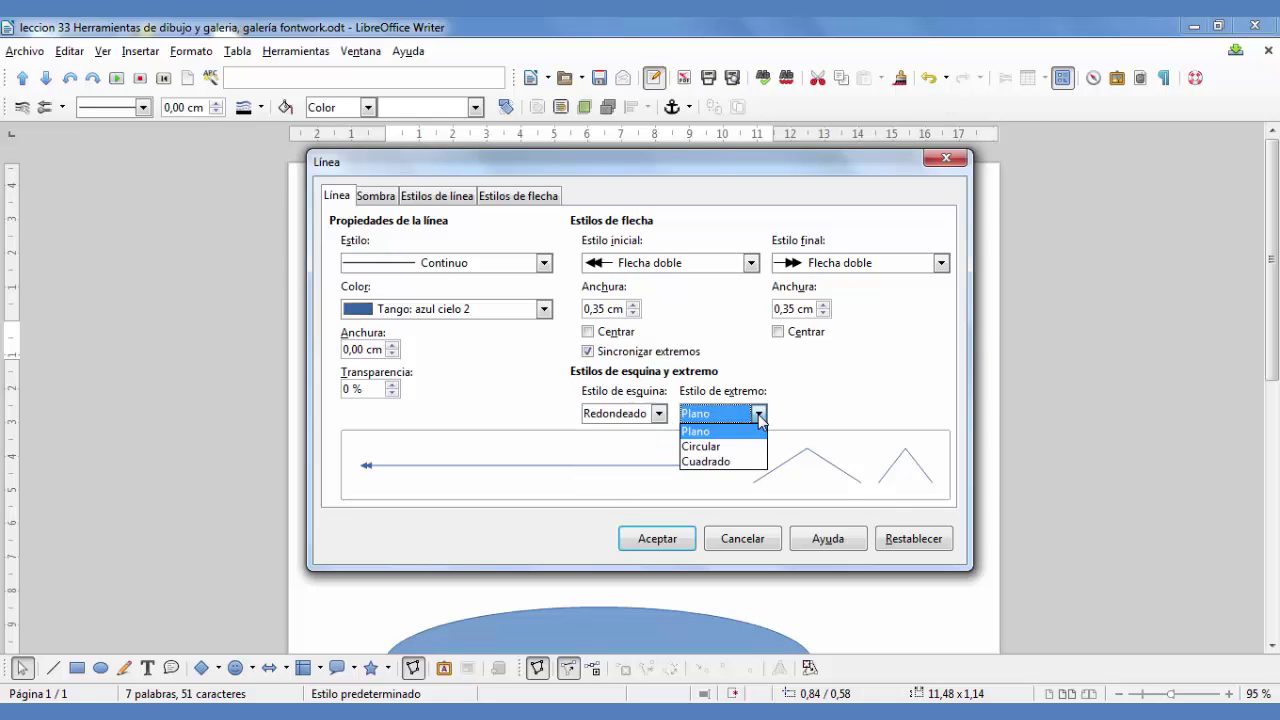
click(664, 539)
click(667, 541)
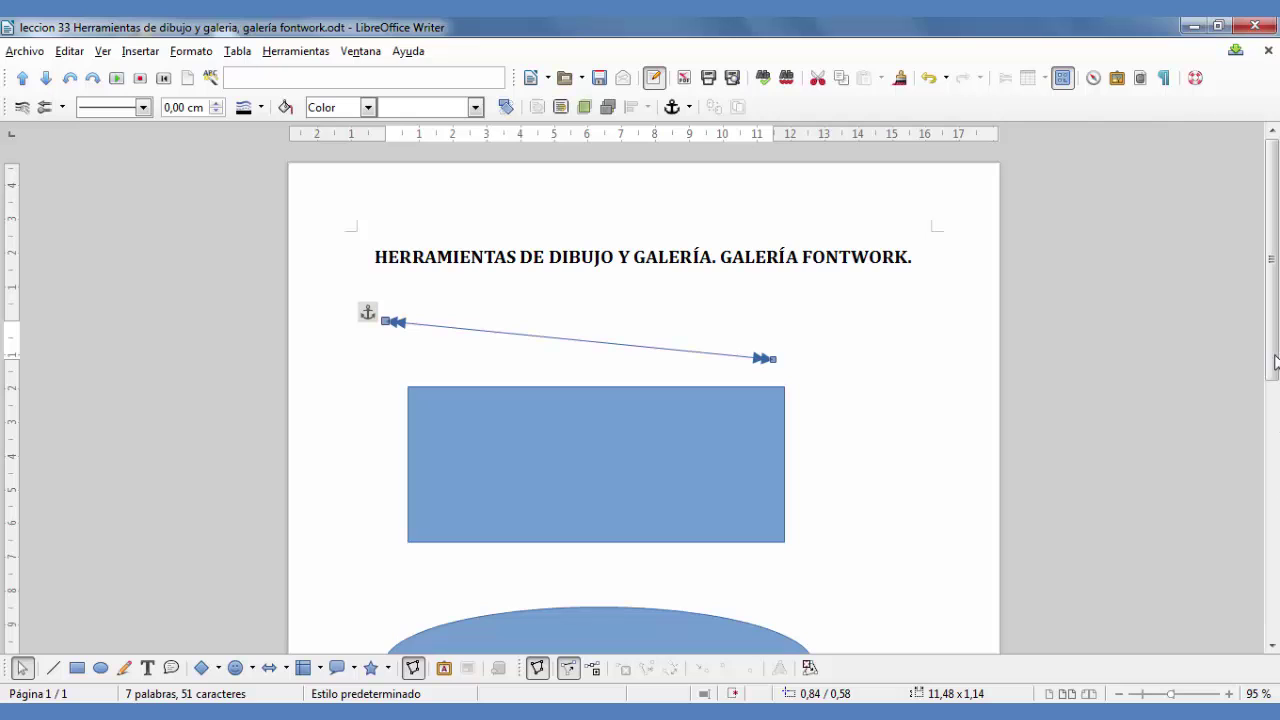
Try out a black shadow for the straight line with its distance raised to 0,60 cm
right_click(604, 344)
click(660, 360)
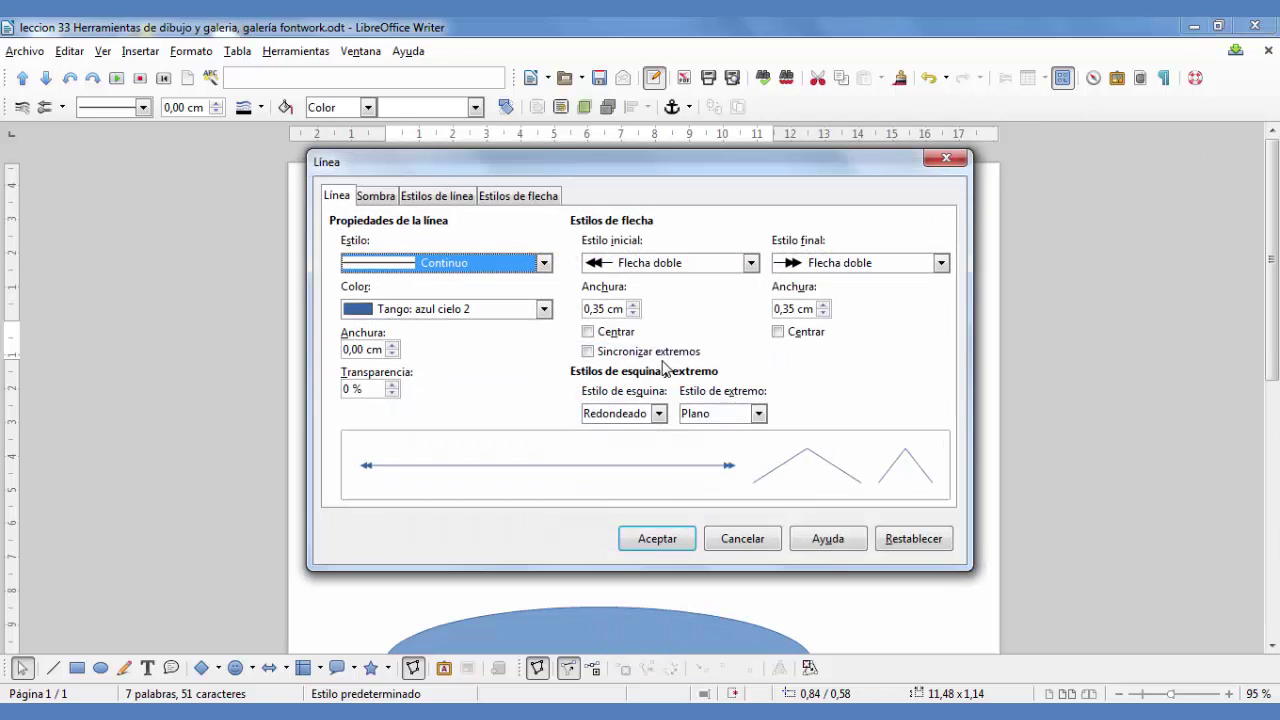
click(376, 197)
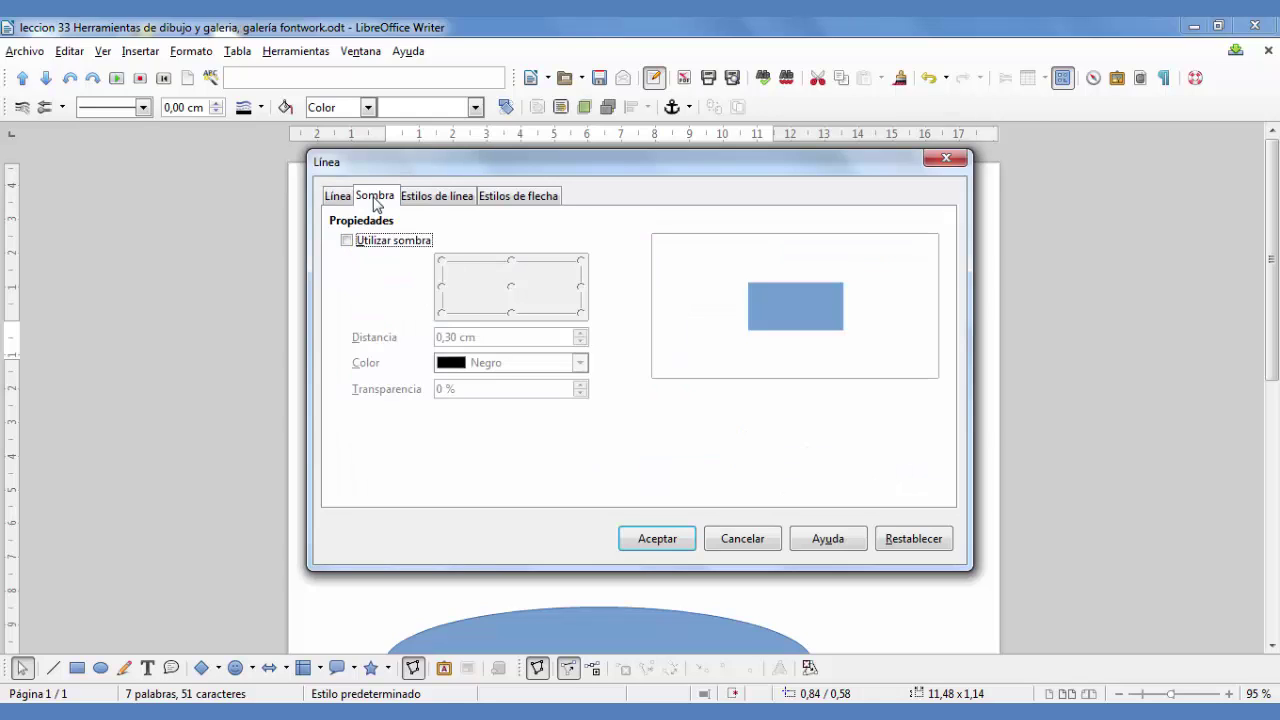
click(347, 241)
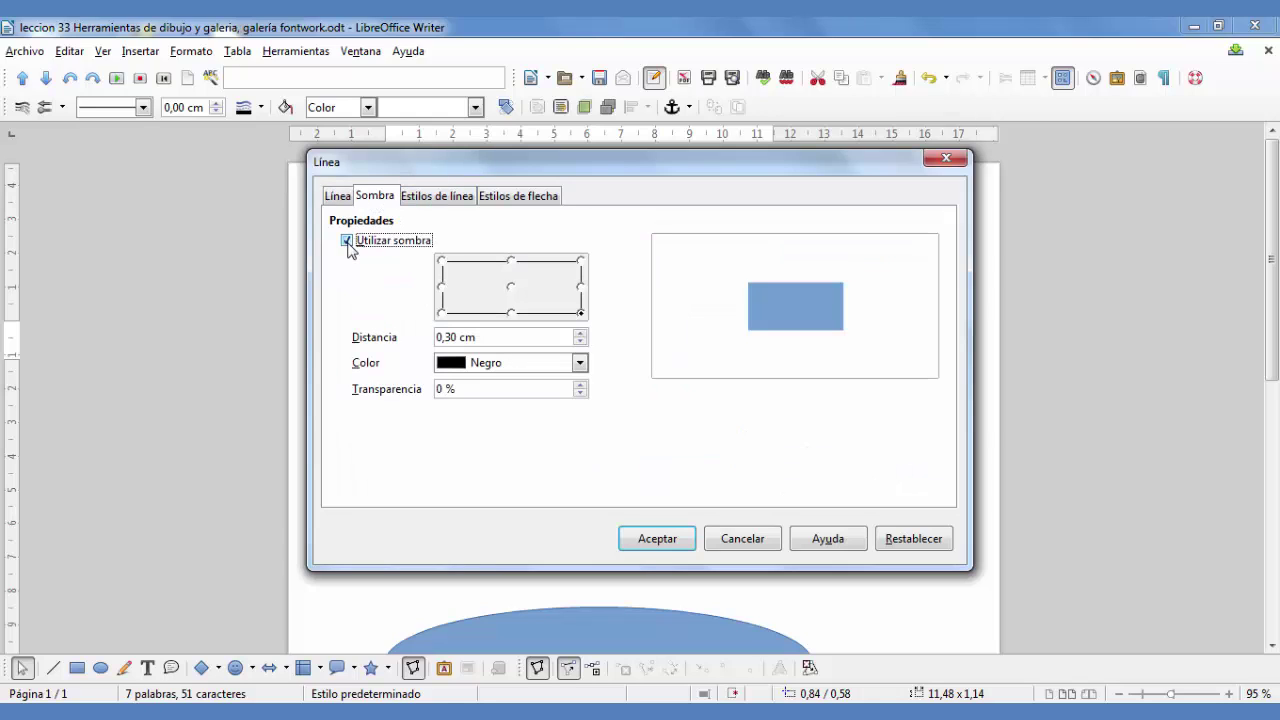
click(580, 333)
click(580, 333)
click(580, 333)
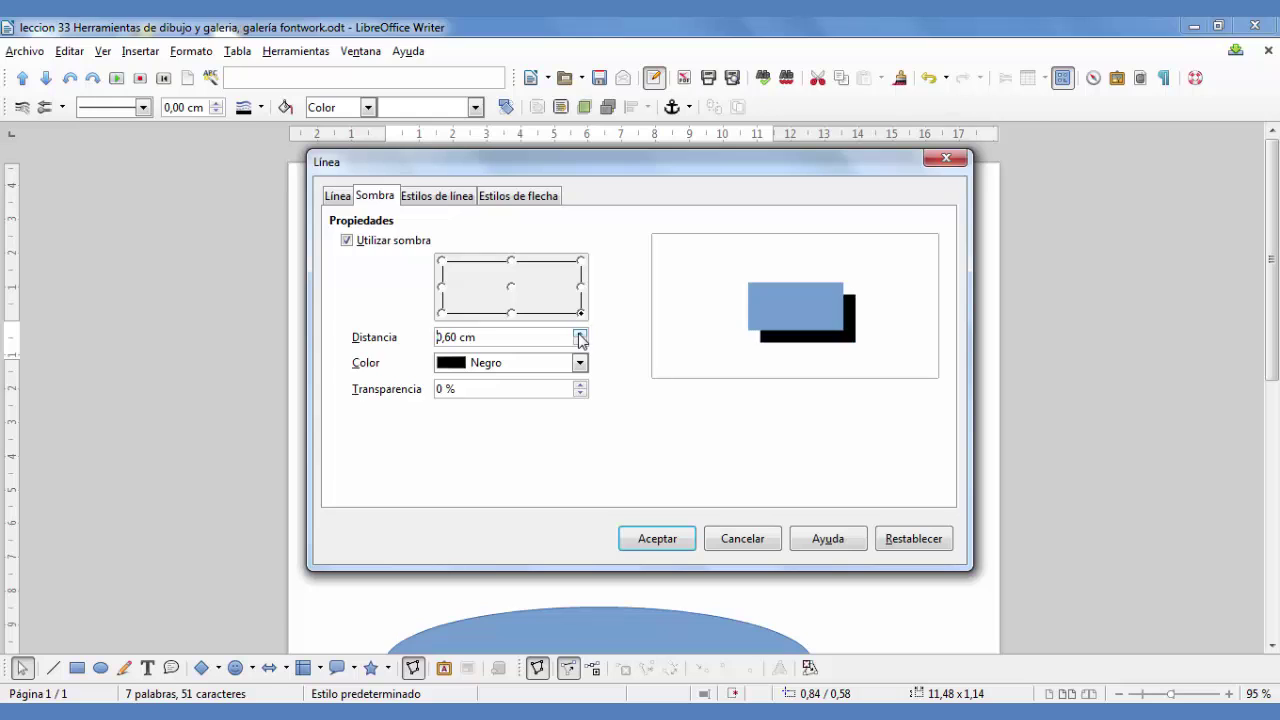
Examine the editable line styles and arrow styles for the straight line, and close its line settings without applying anything
click(455, 199)
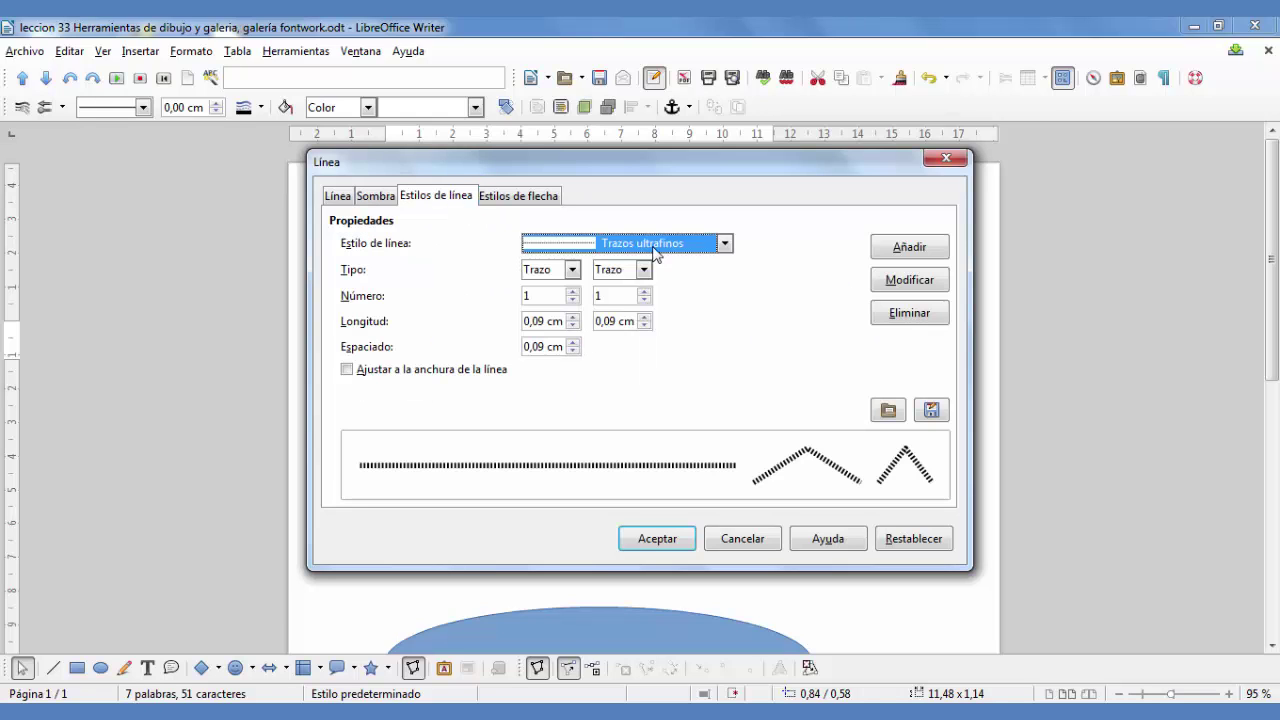
click(728, 249)
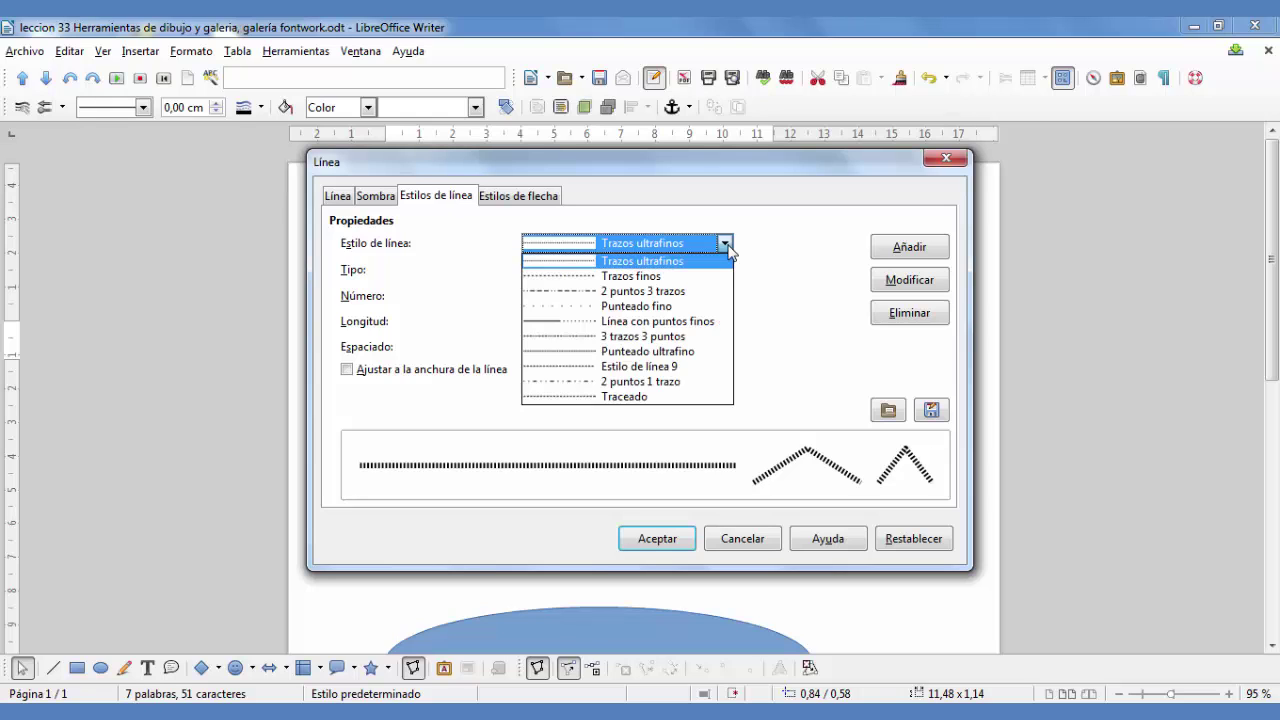
click(728, 249)
click(517, 199)
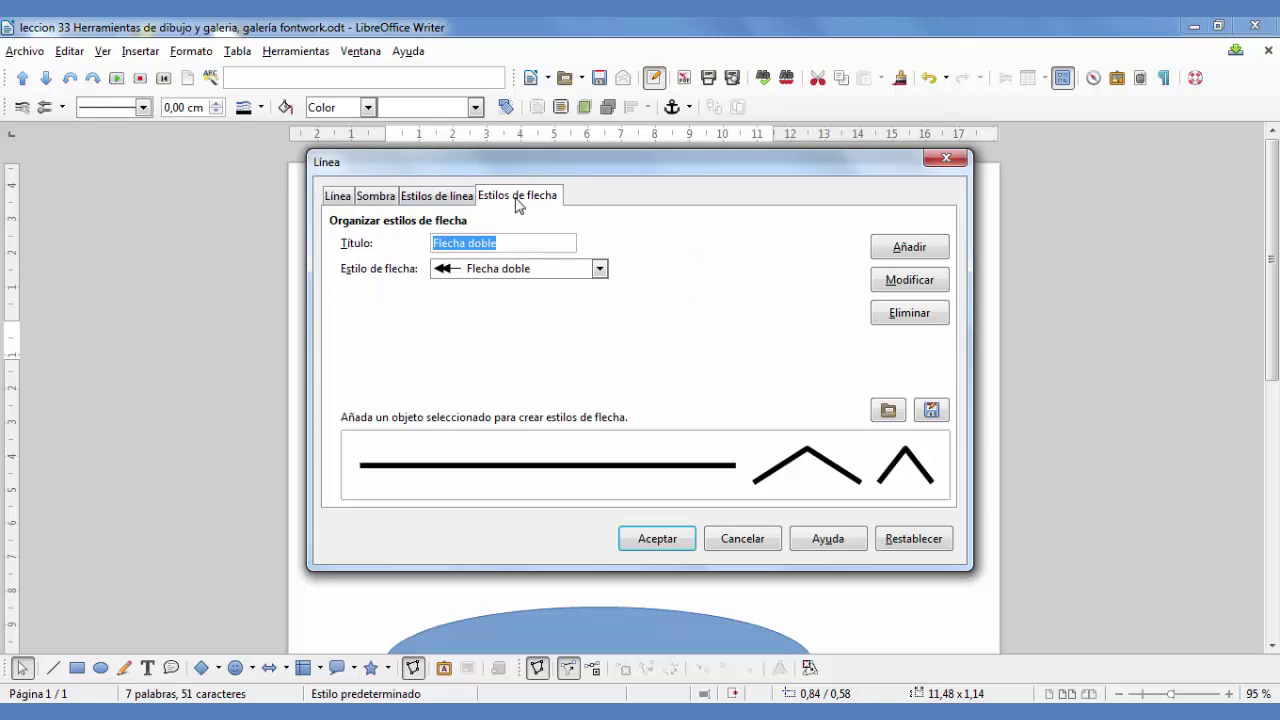
click(599, 268)
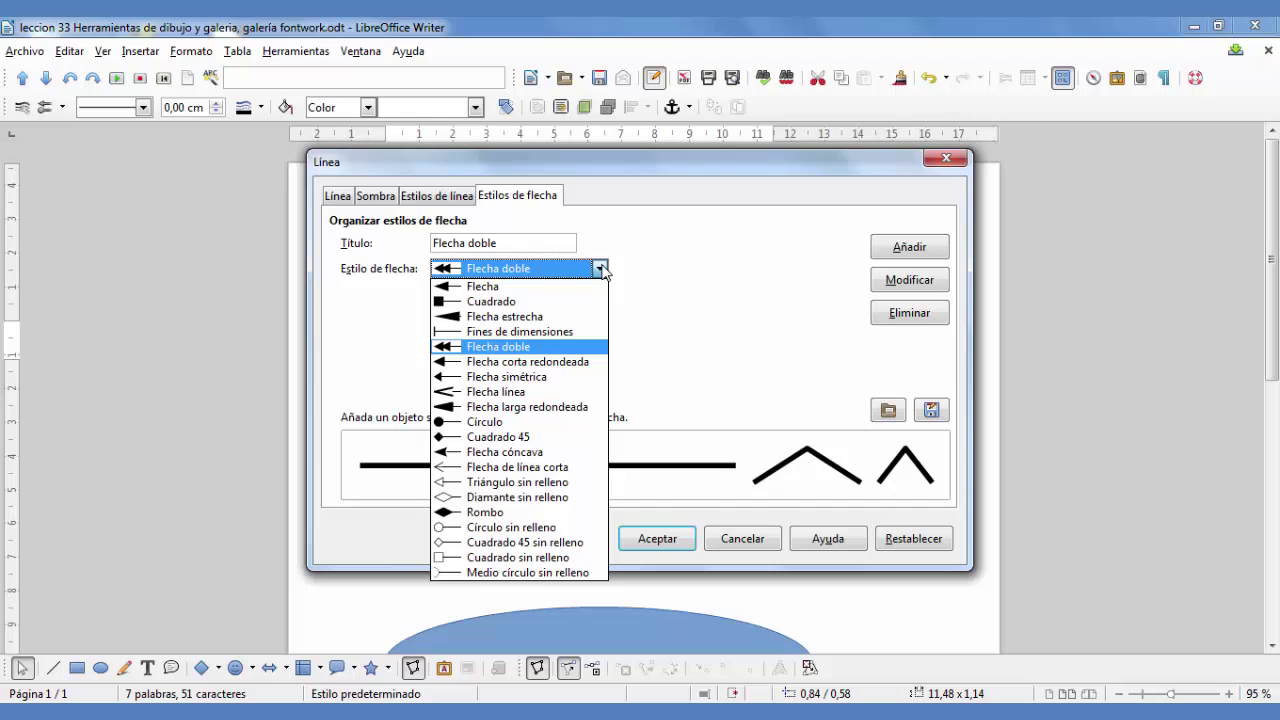
click(716, 268)
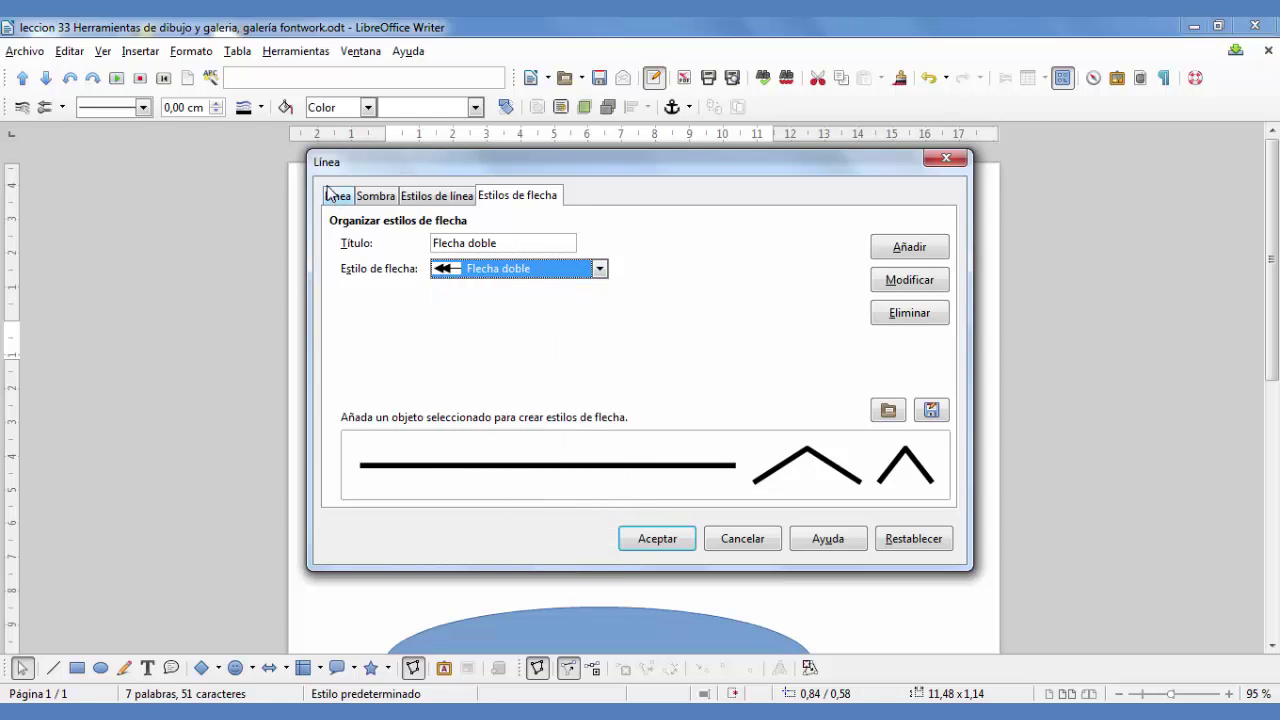
click(338, 198)
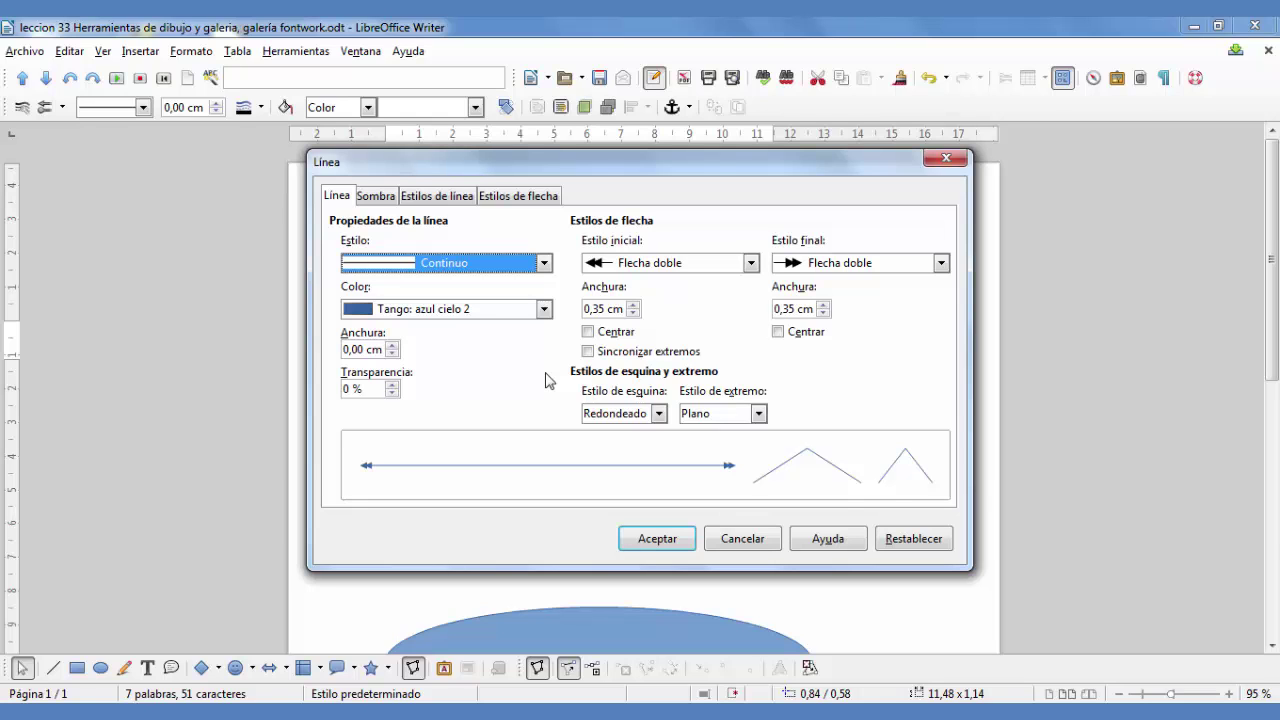
click(742, 540)
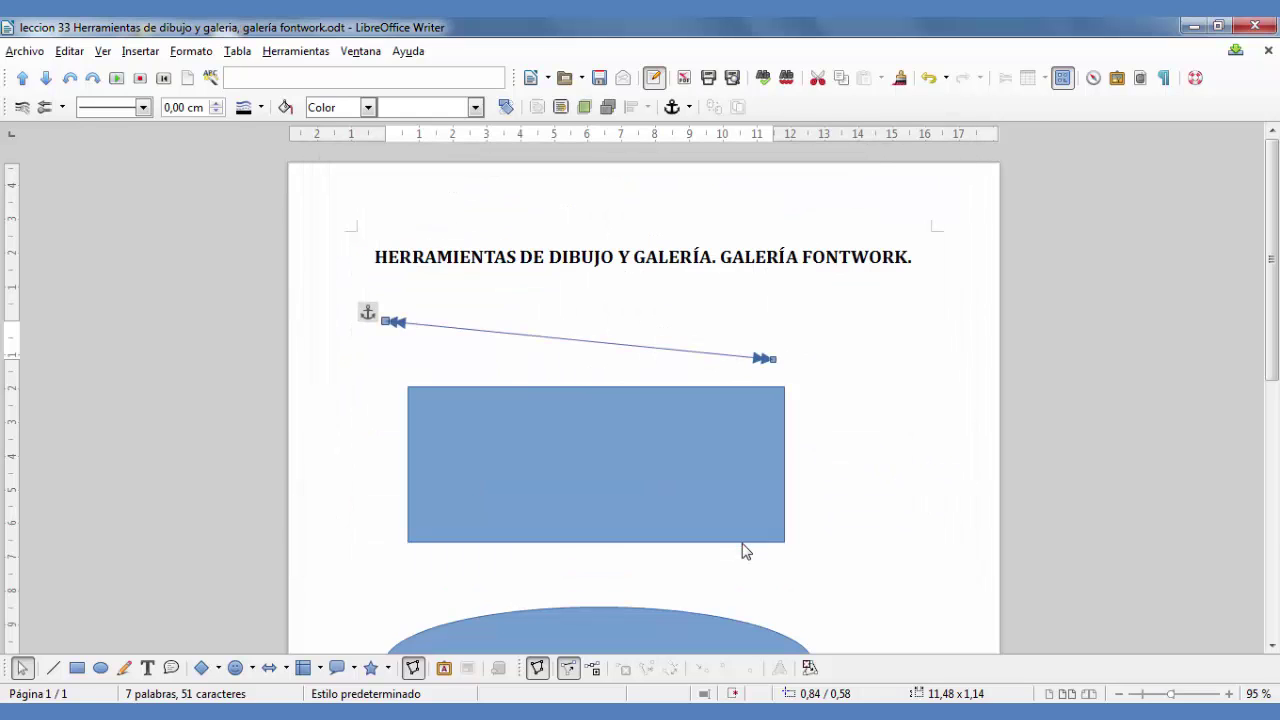
Examine the area fill, shadow, transparency and colour settings available for the straight line, discarding them without changes
right_click(515, 333)
click(584, 370)
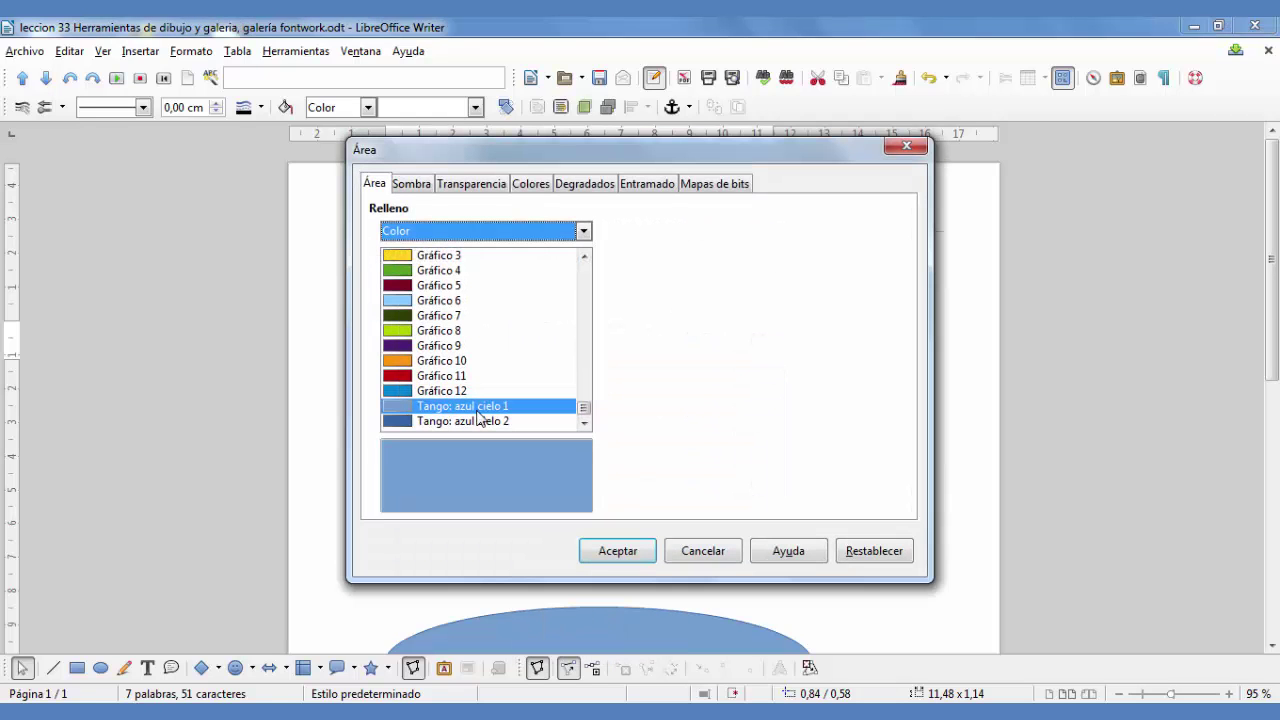
click(402, 187)
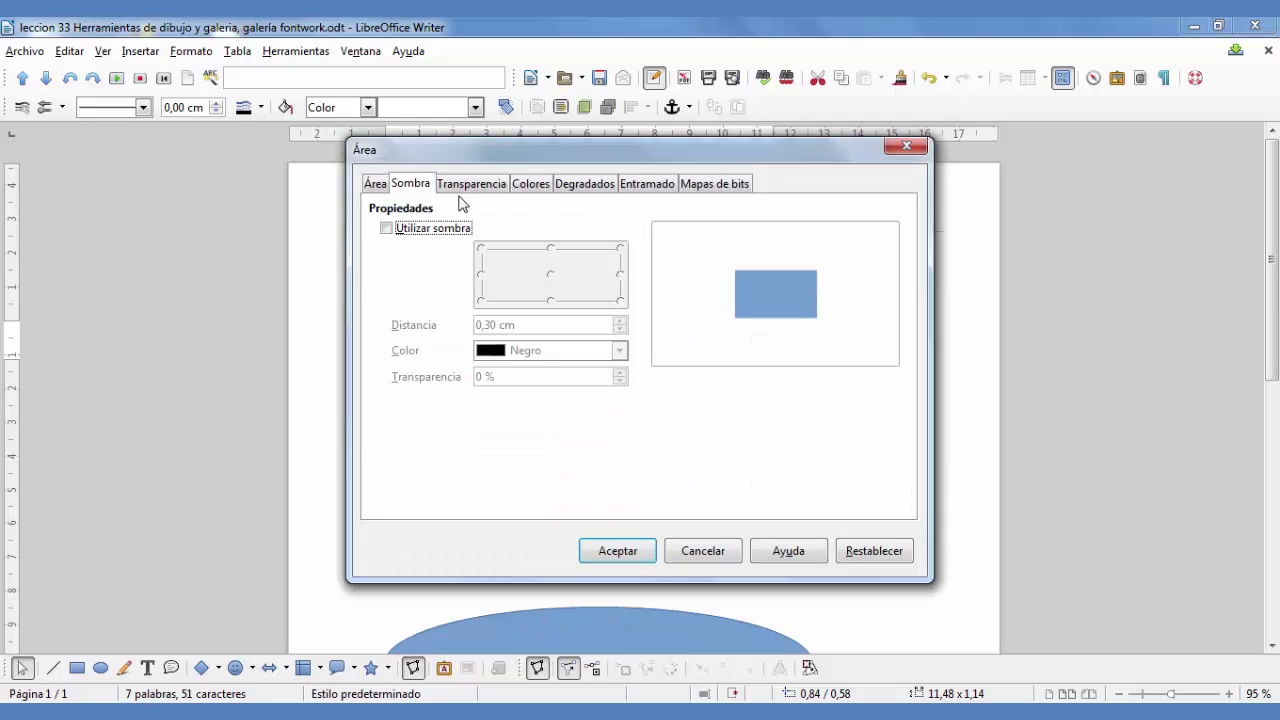
click(469, 187)
click(534, 187)
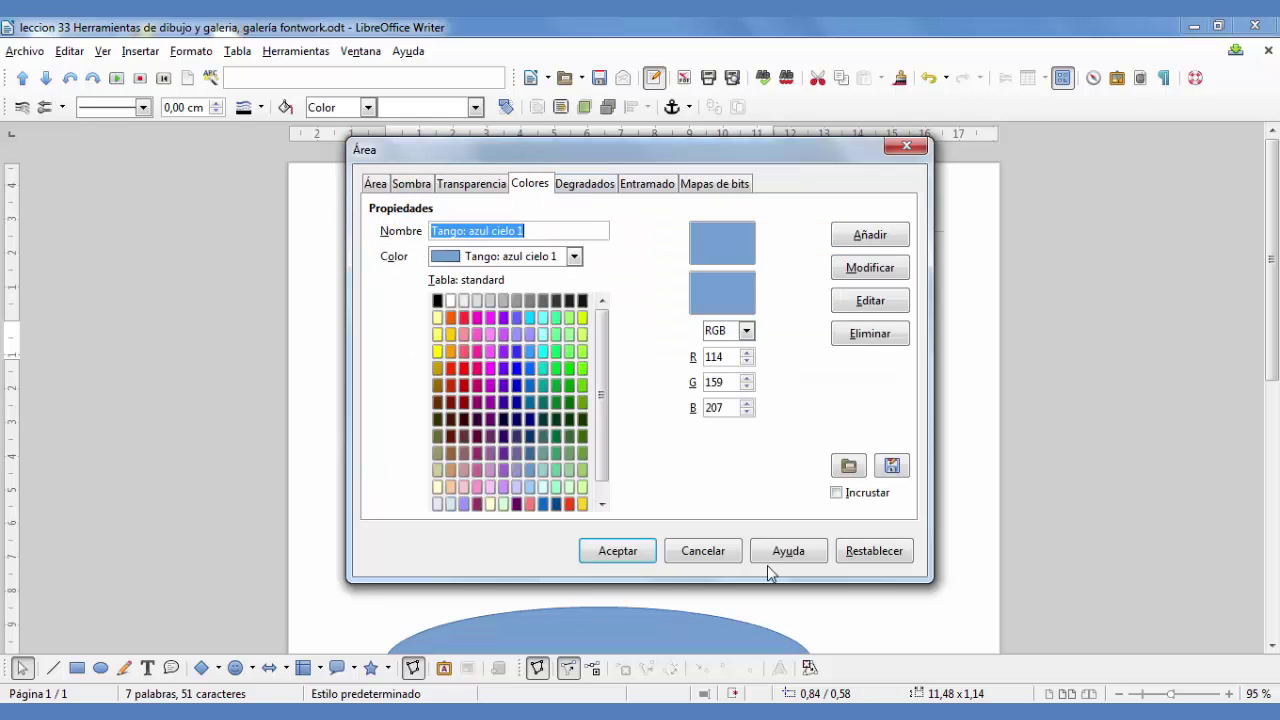
click(703, 551)
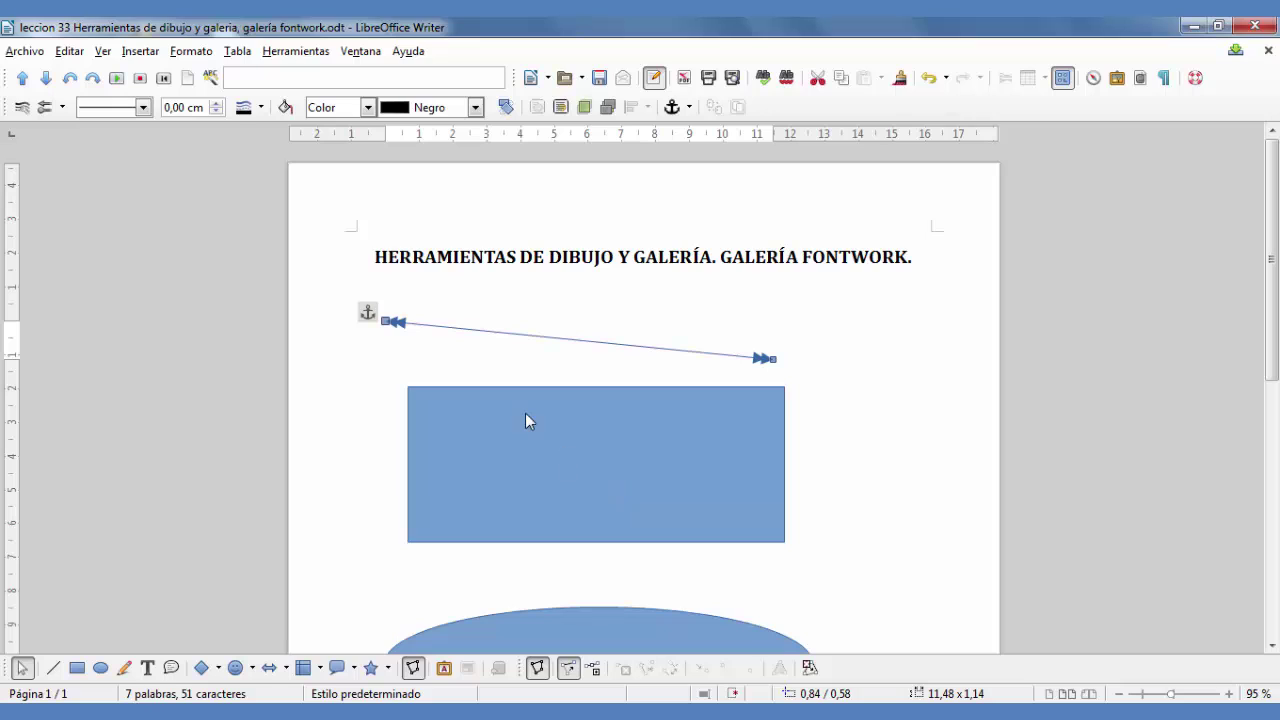
Examine the line properties of the blue rectangle and leave them unapplied
click(525, 413)
right_click(525, 413)
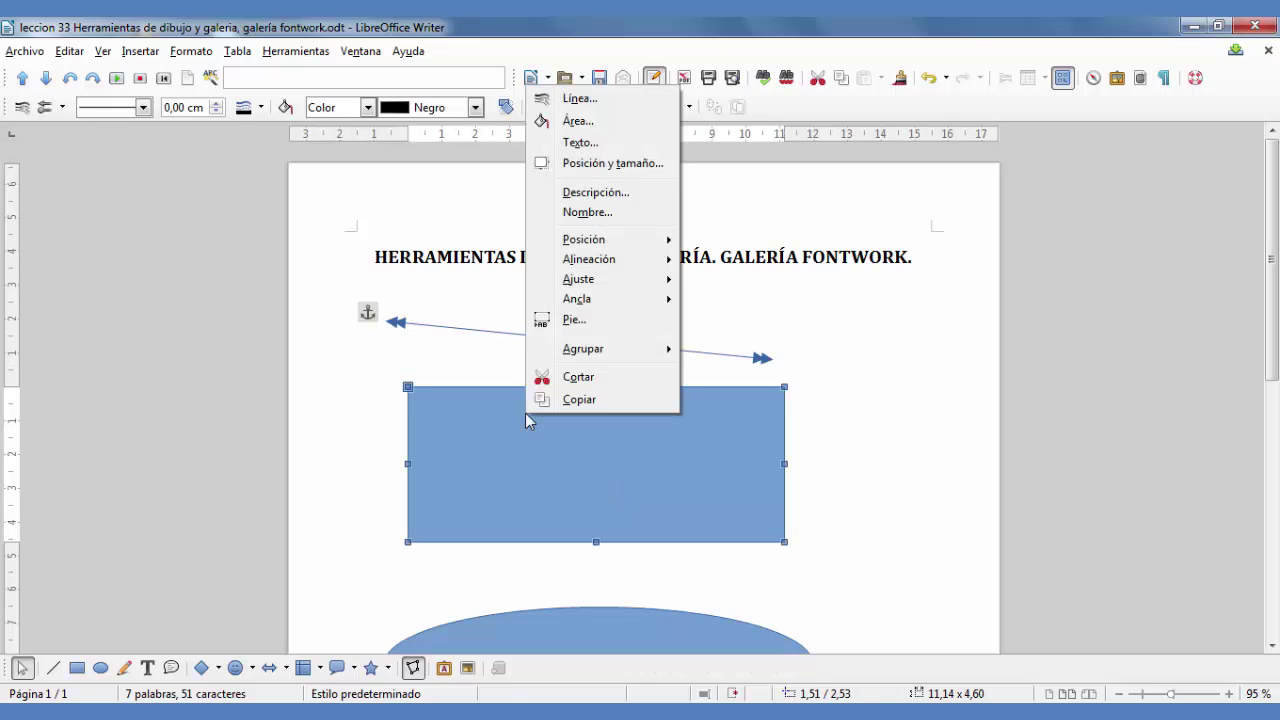
click(618, 99)
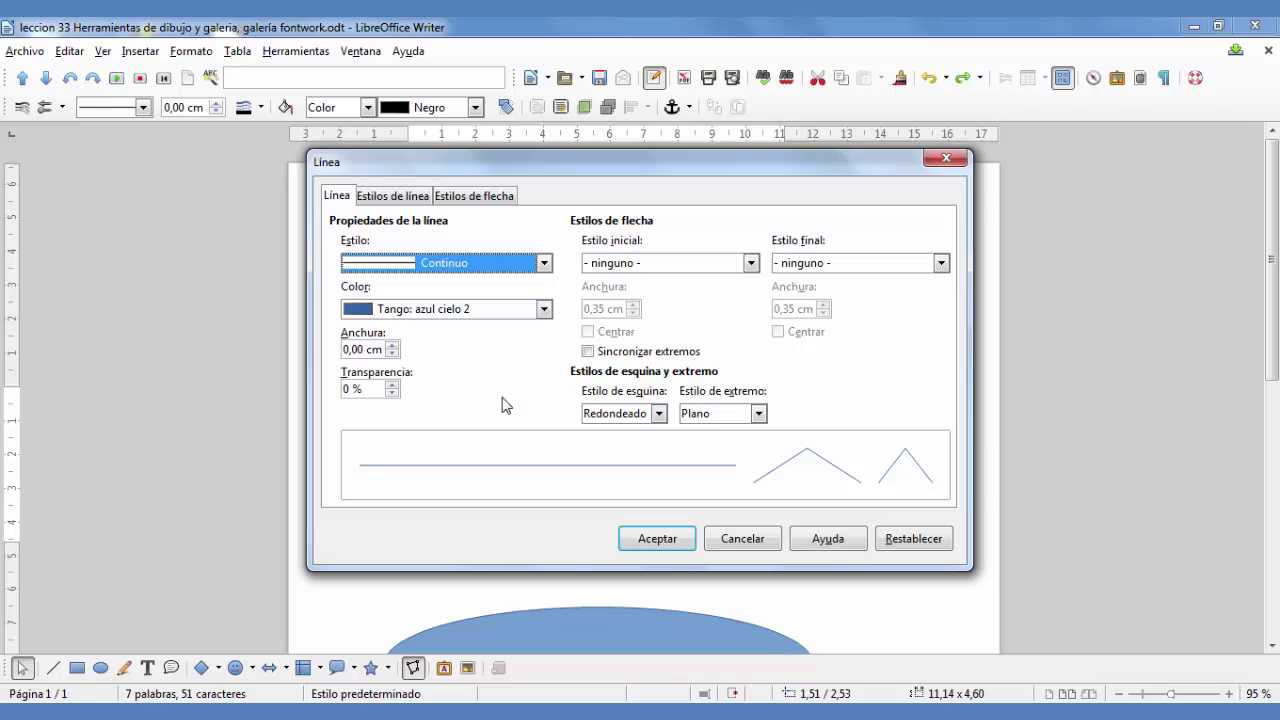
click(766, 551)
Set the rectangle's area fill to the Gráfico 10 colour and enable a shadow in Gris 4
right_click(617, 443)
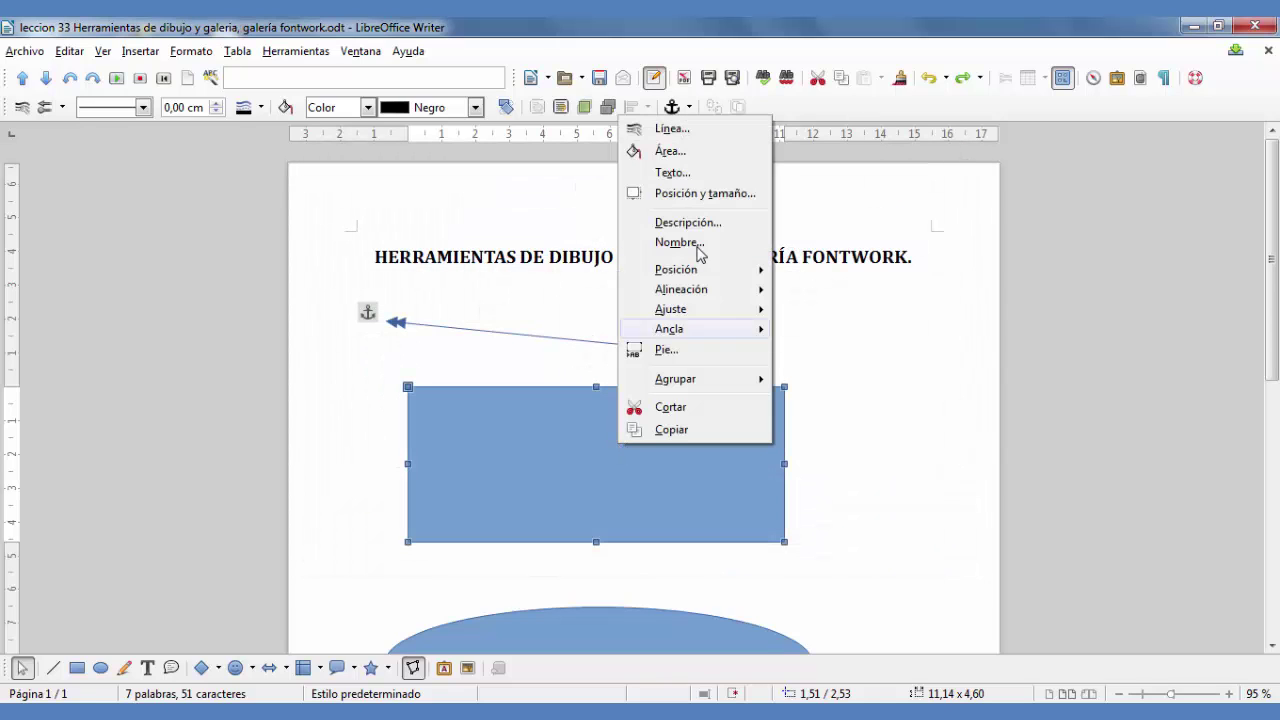
click(705, 163)
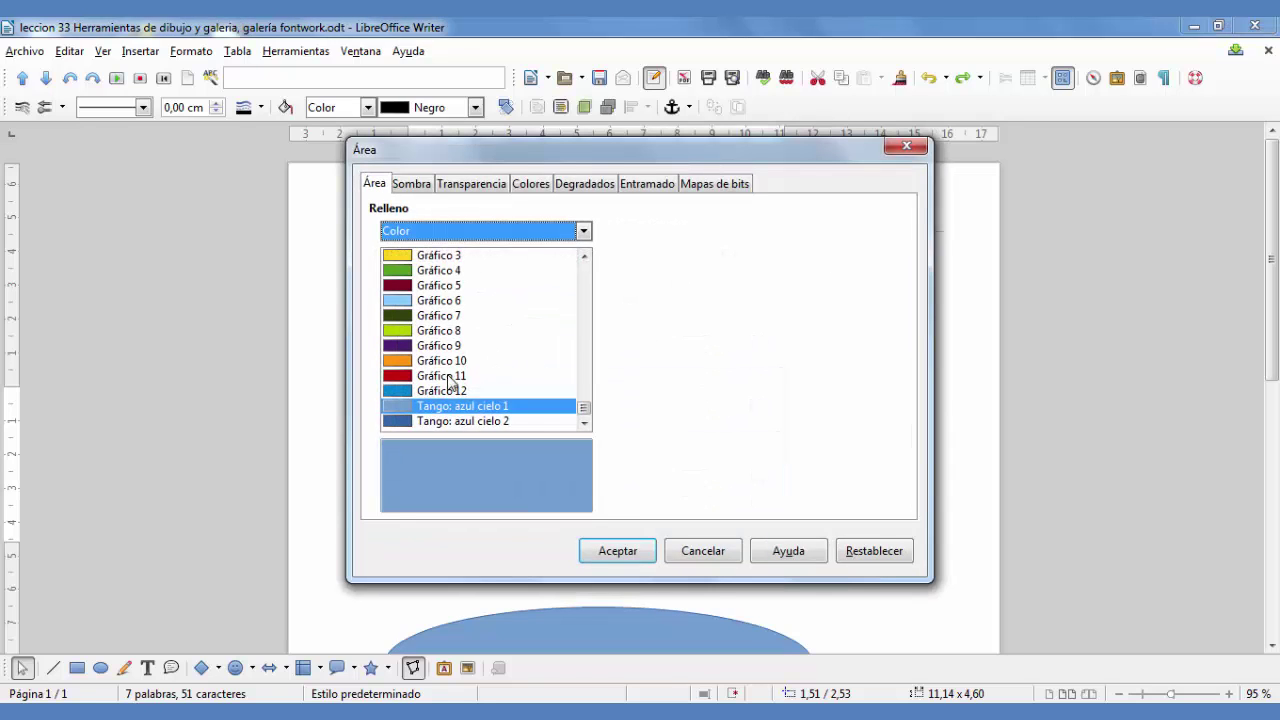
click(441, 364)
click(411, 188)
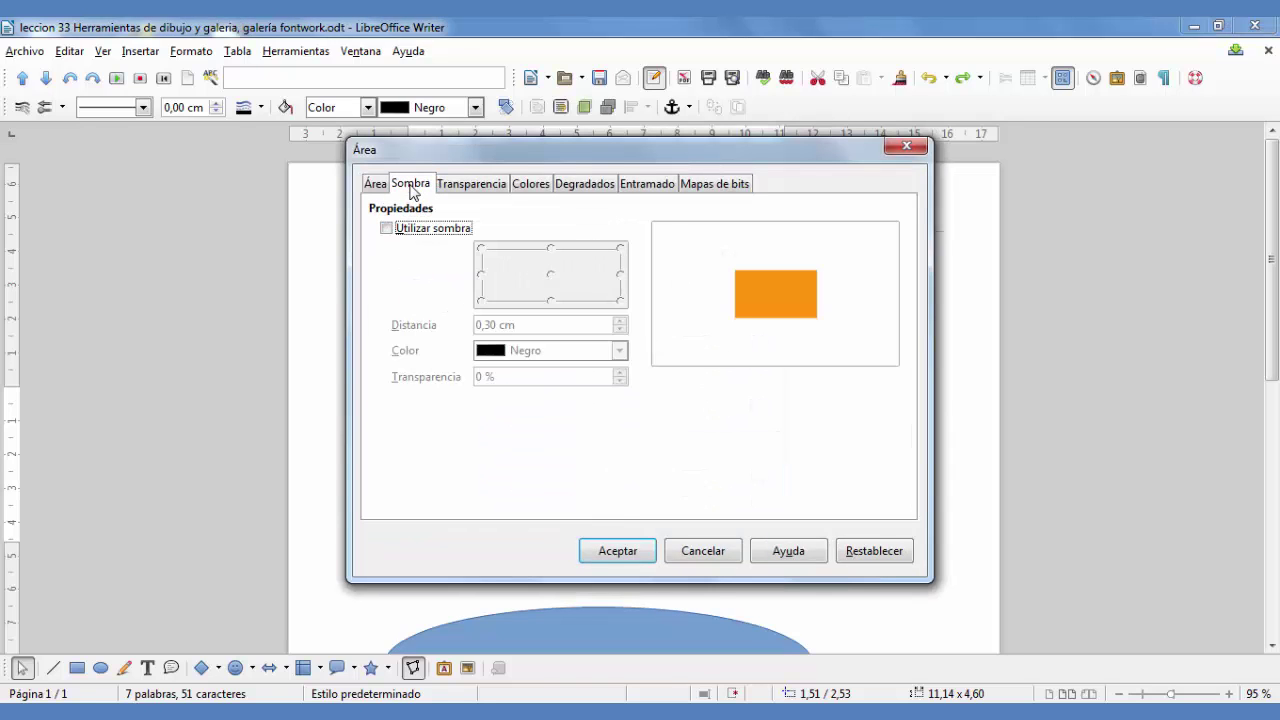
click(387, 229)
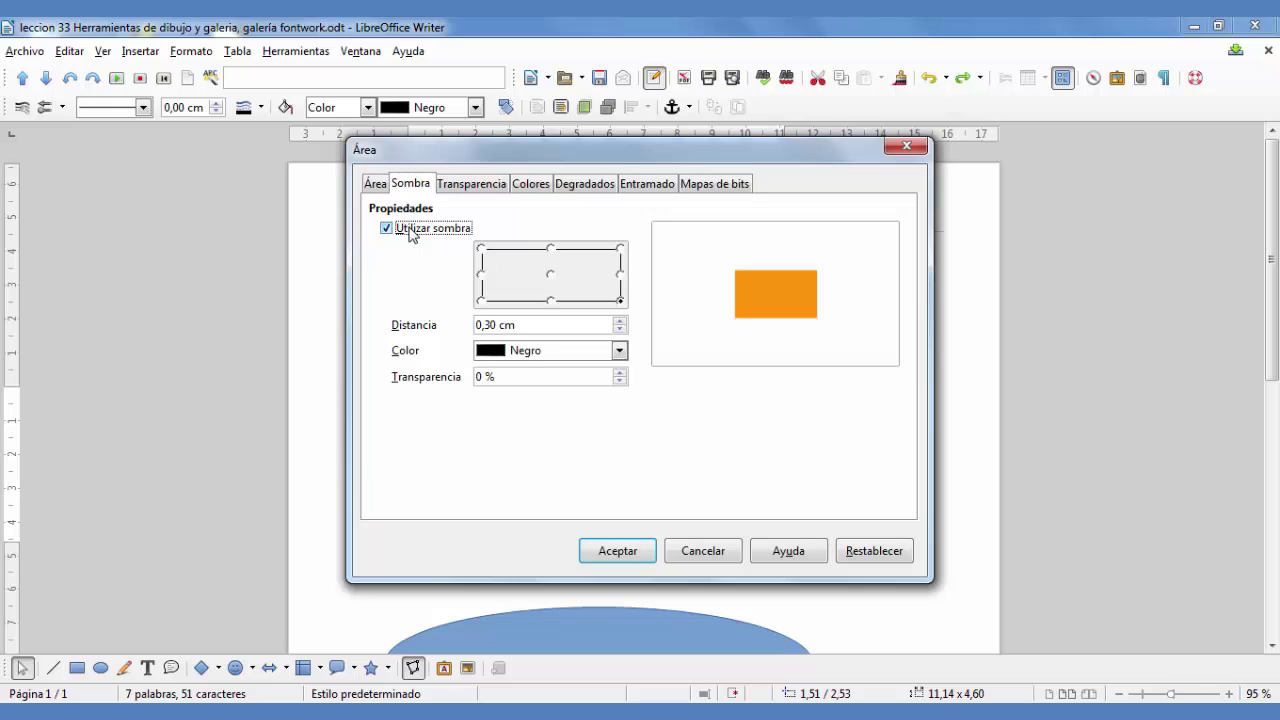
click(620, 350)
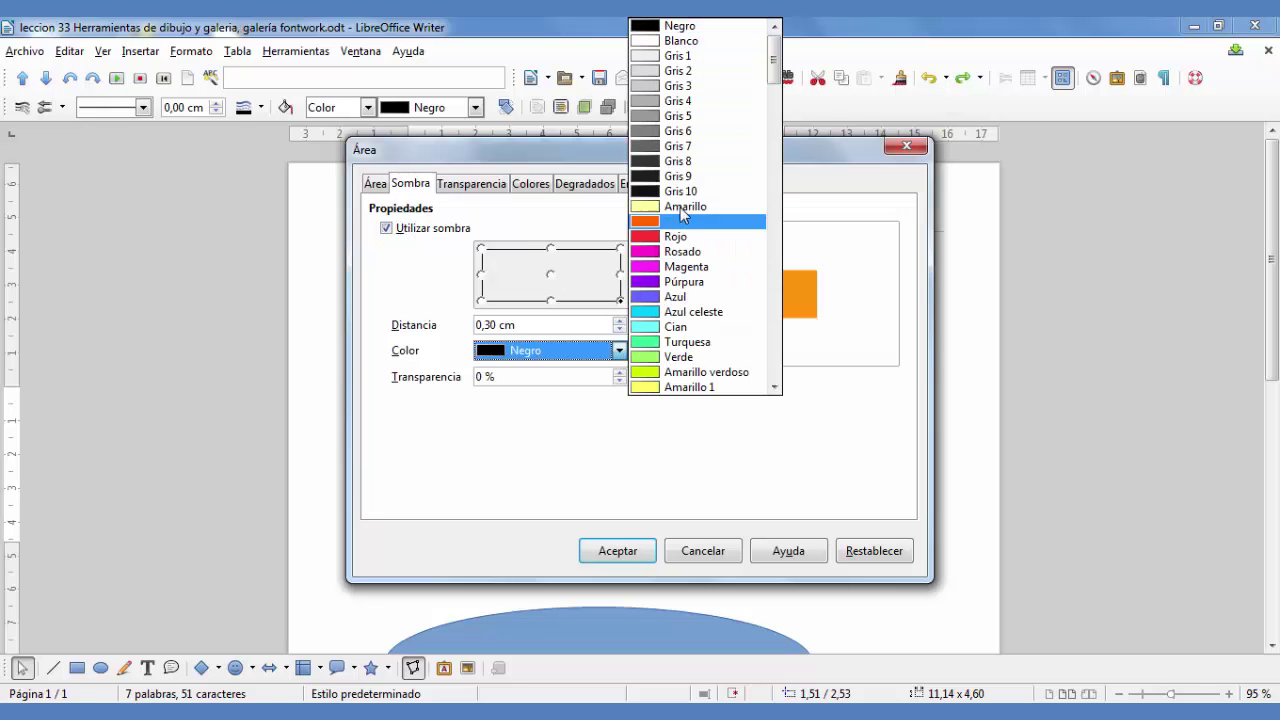
click(697, 102)
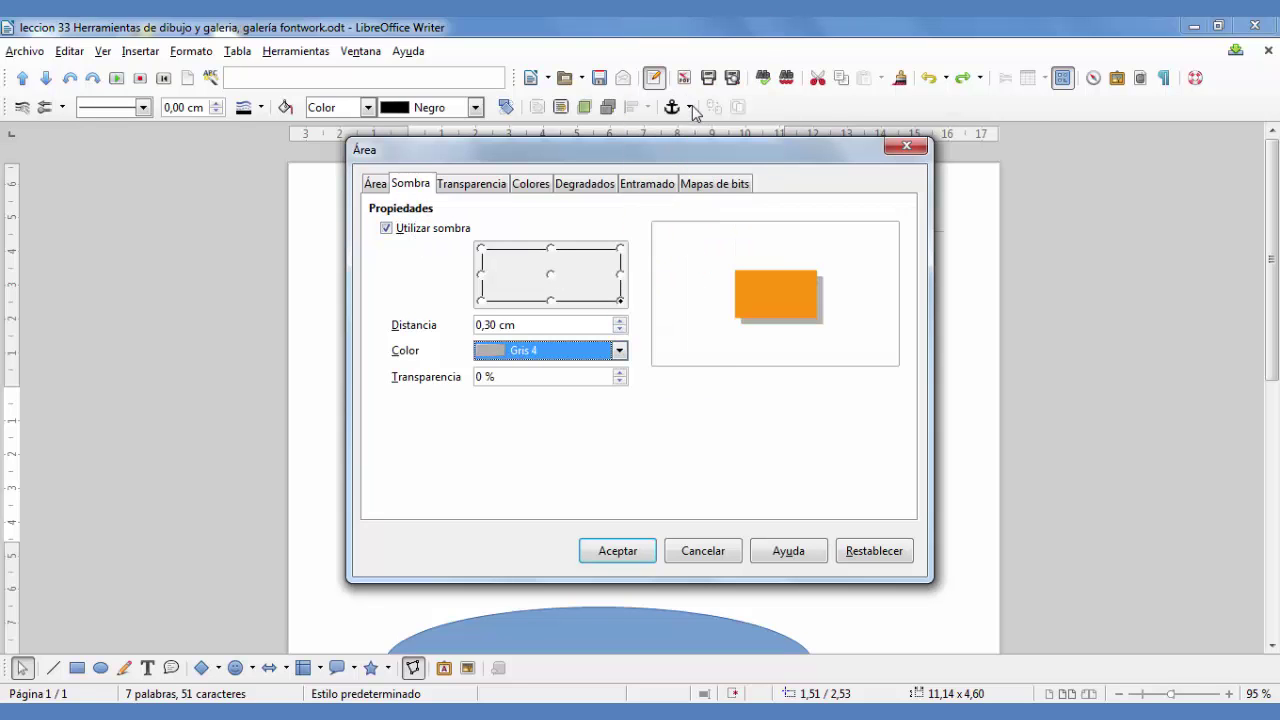
Try several shadow positions around the rectangle and settle on the upper-right corner
click(624, 253)
click(553, 249)
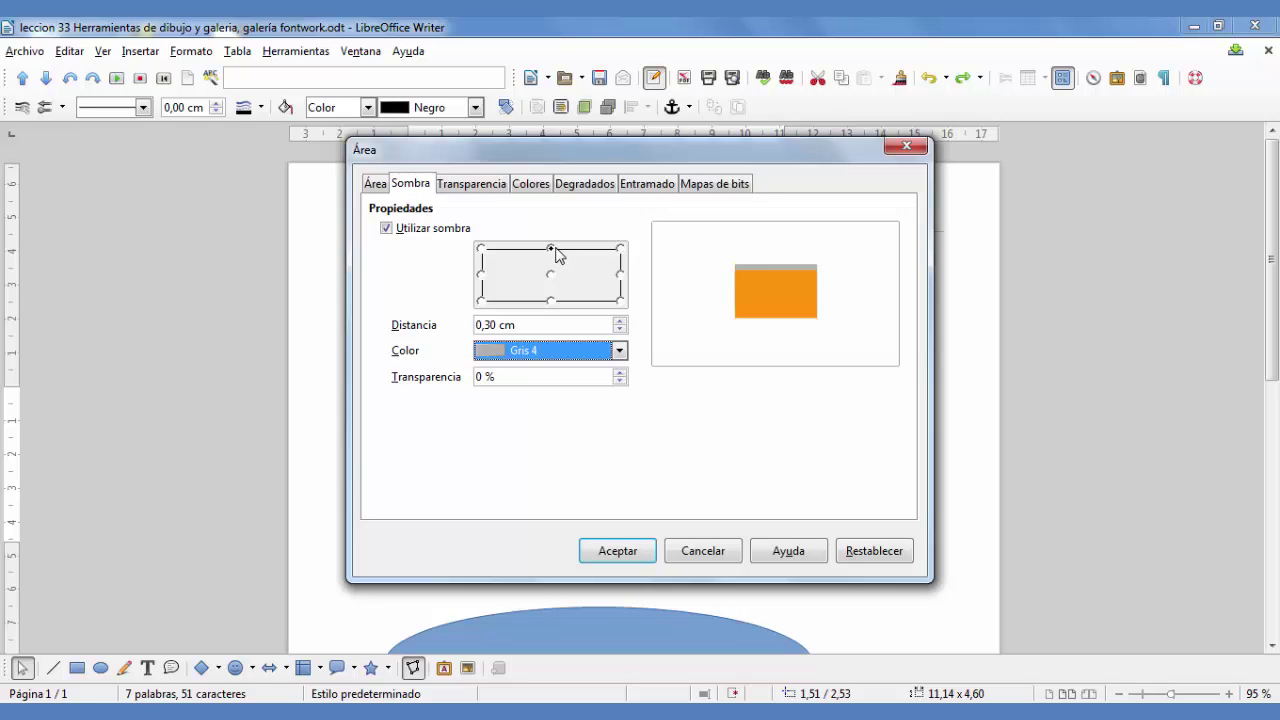
click(487, 280)
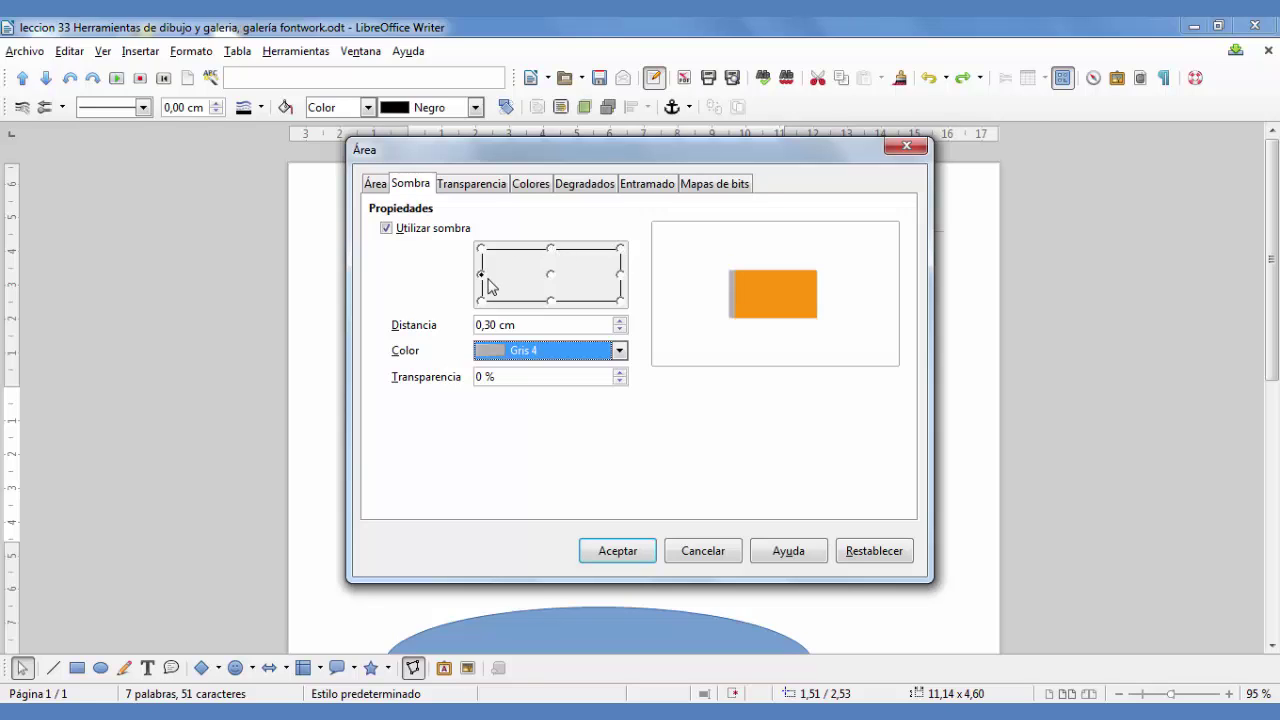
click(557, 302)
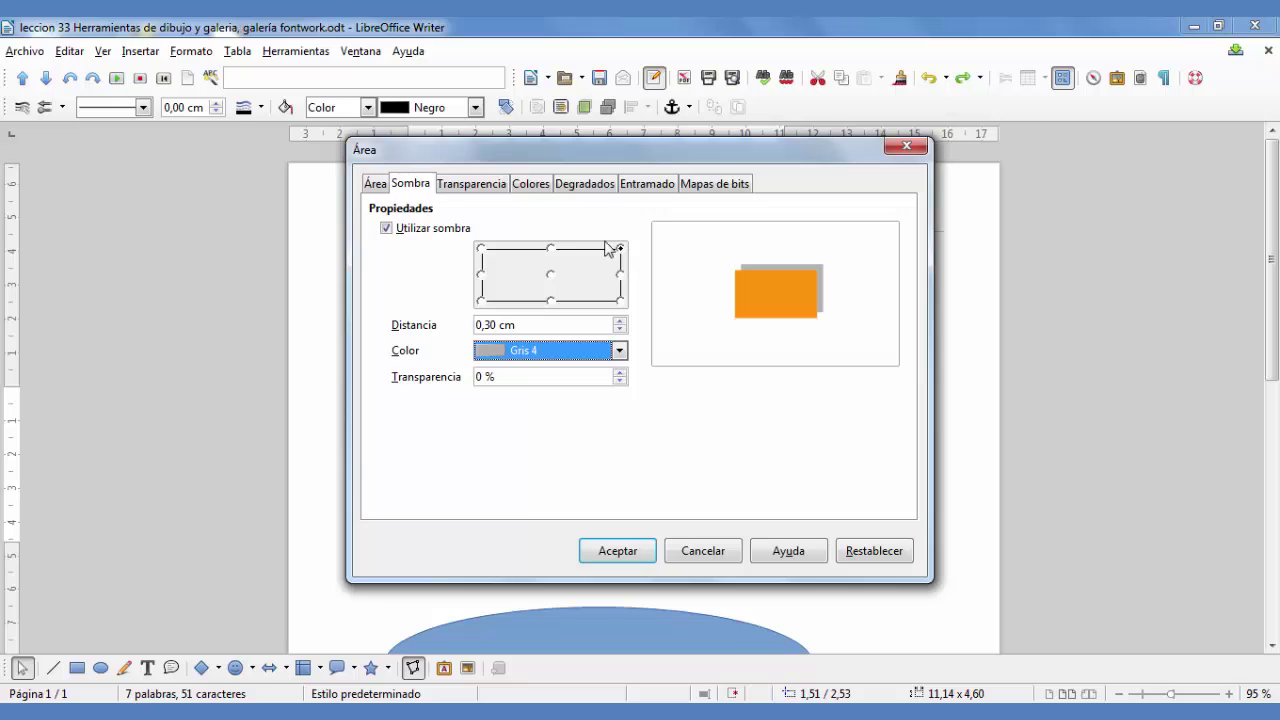
Apply a uniform transparency of 50 % to the rectangle's fill
click(495, 192)
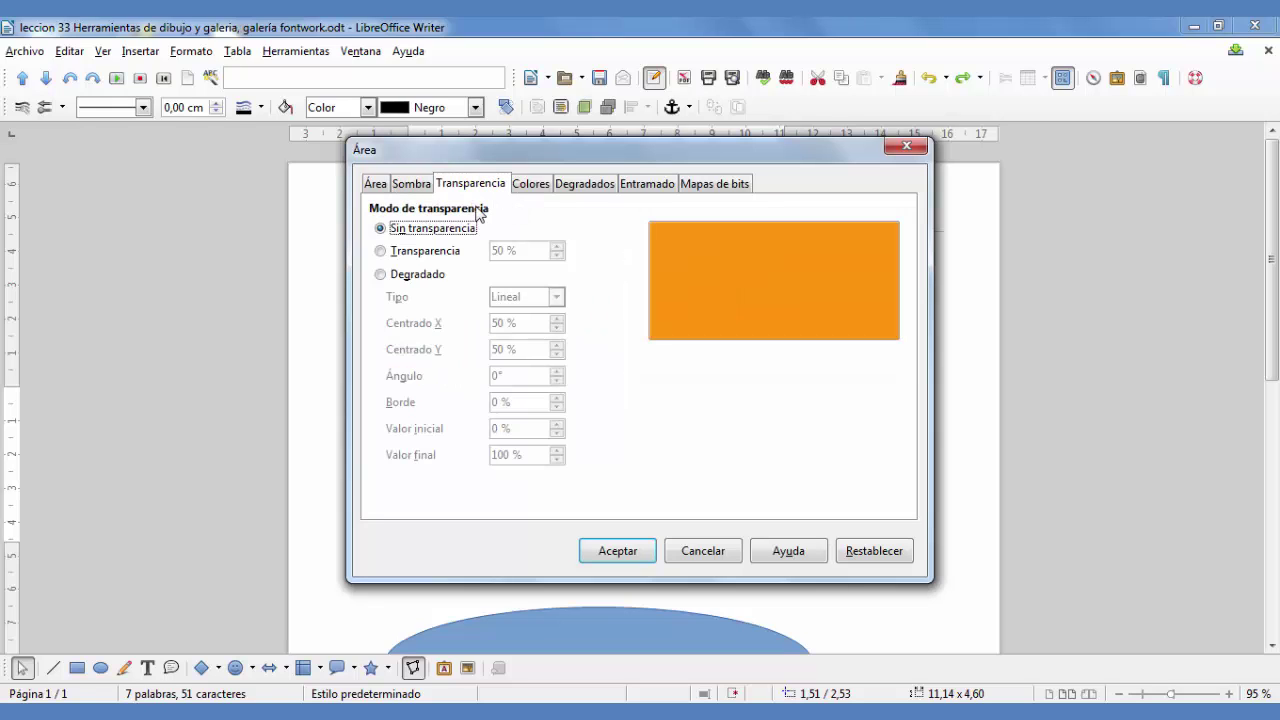
click(405, 252)
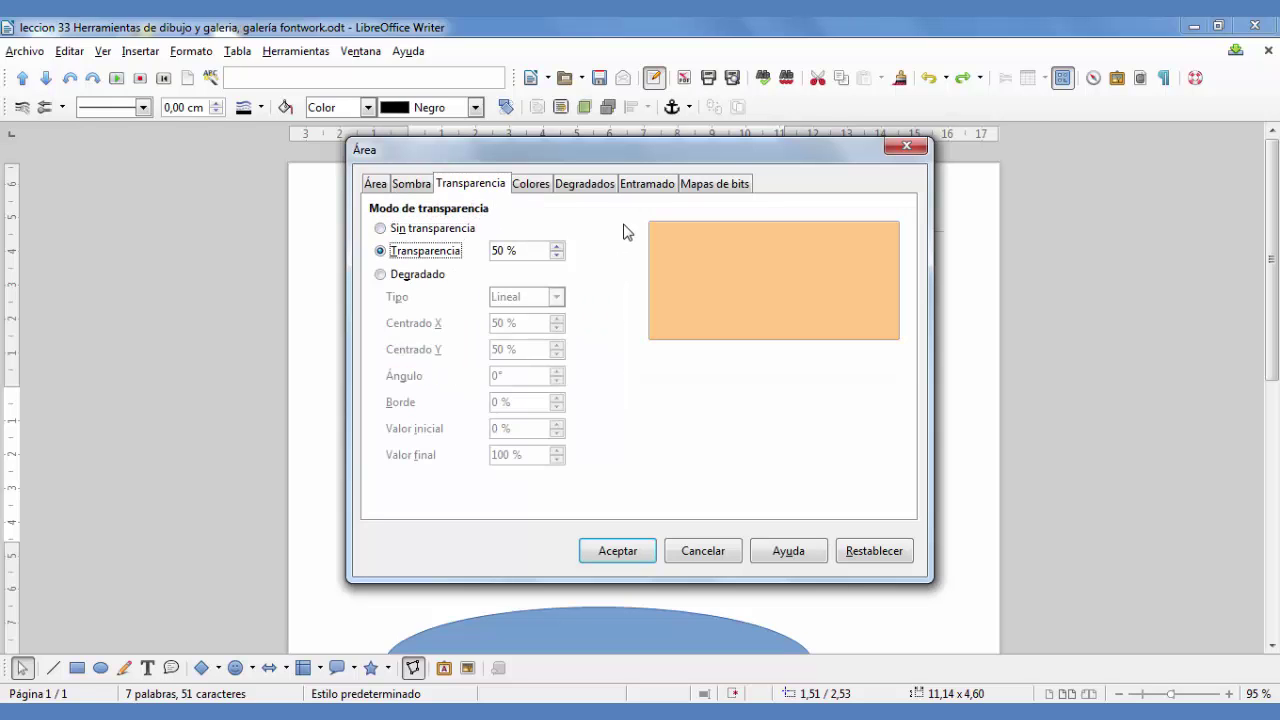
click(557, 257)
click(556, 246)
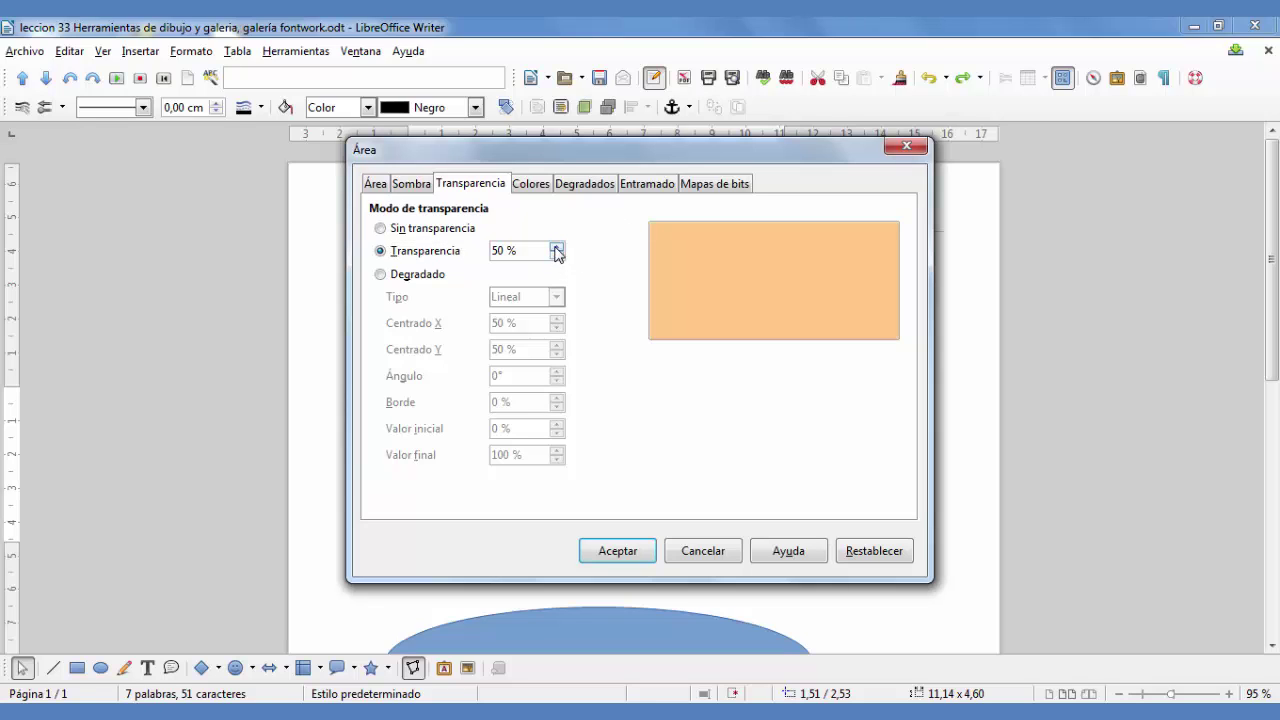
Review the colour, gradient and hatching options for the rectangle and fill it with the Naranja bitmap
click(538, 188)
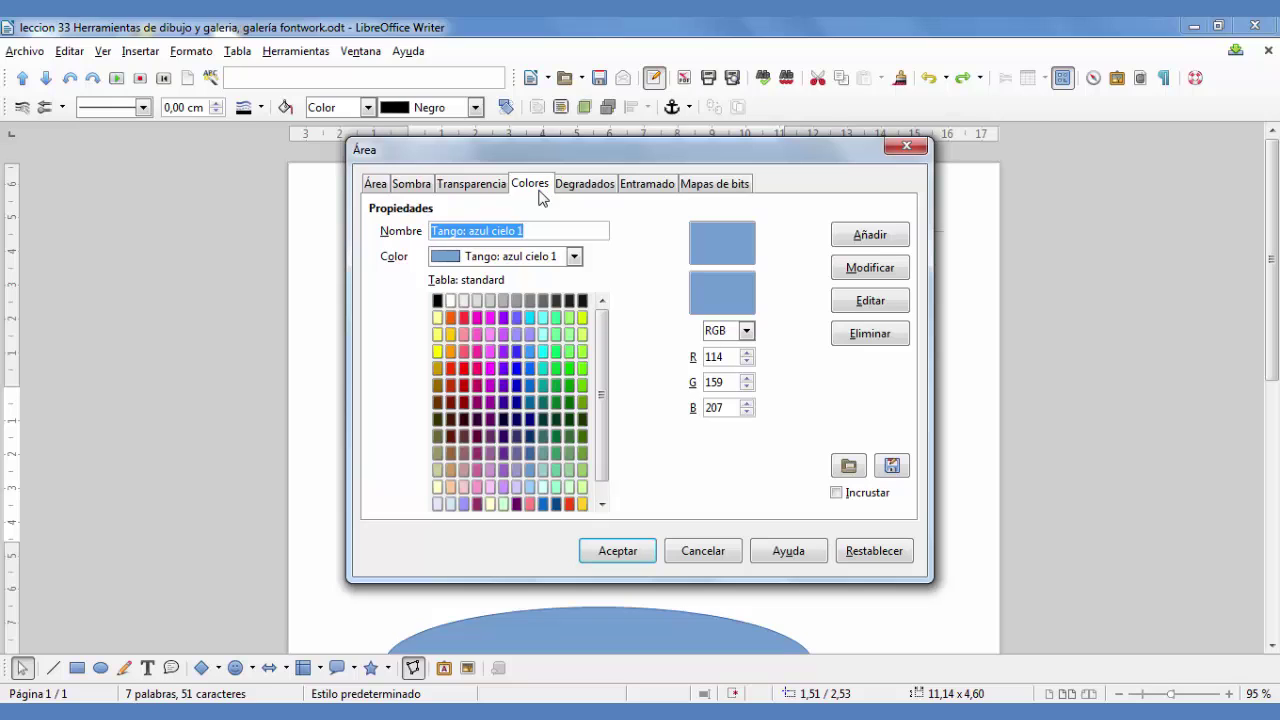
click(590, 188)
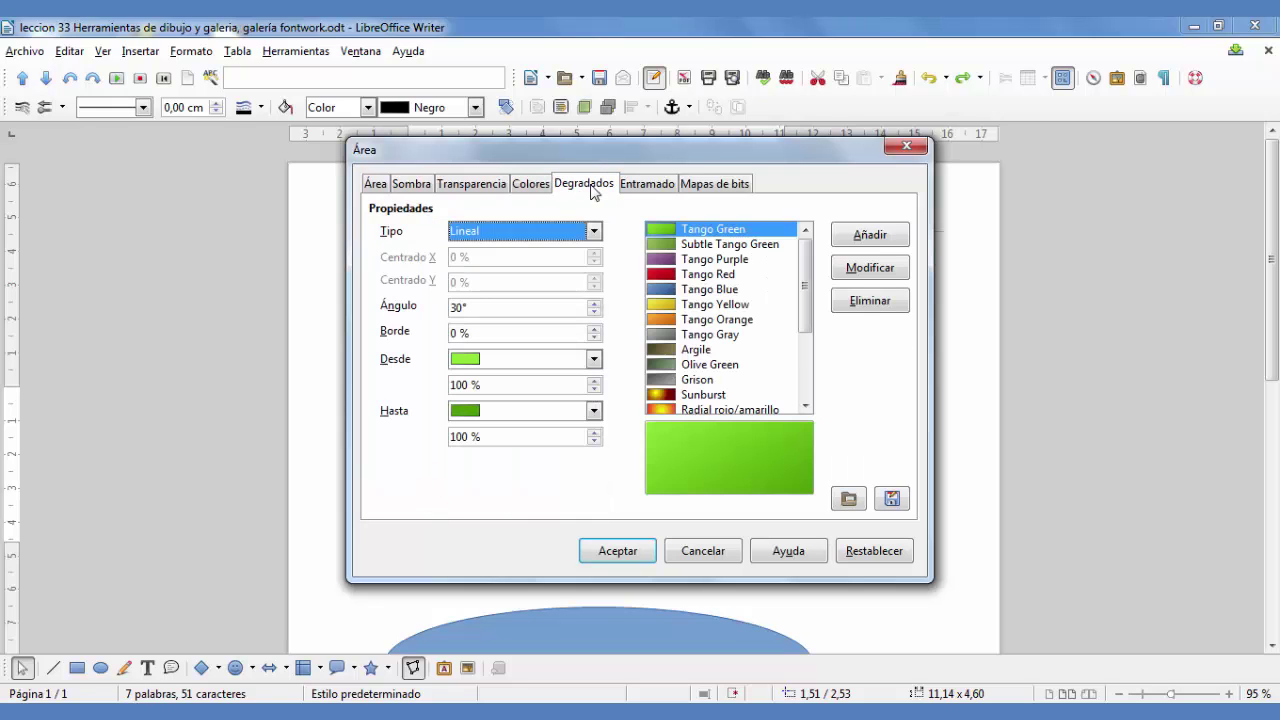
click(648, 187)
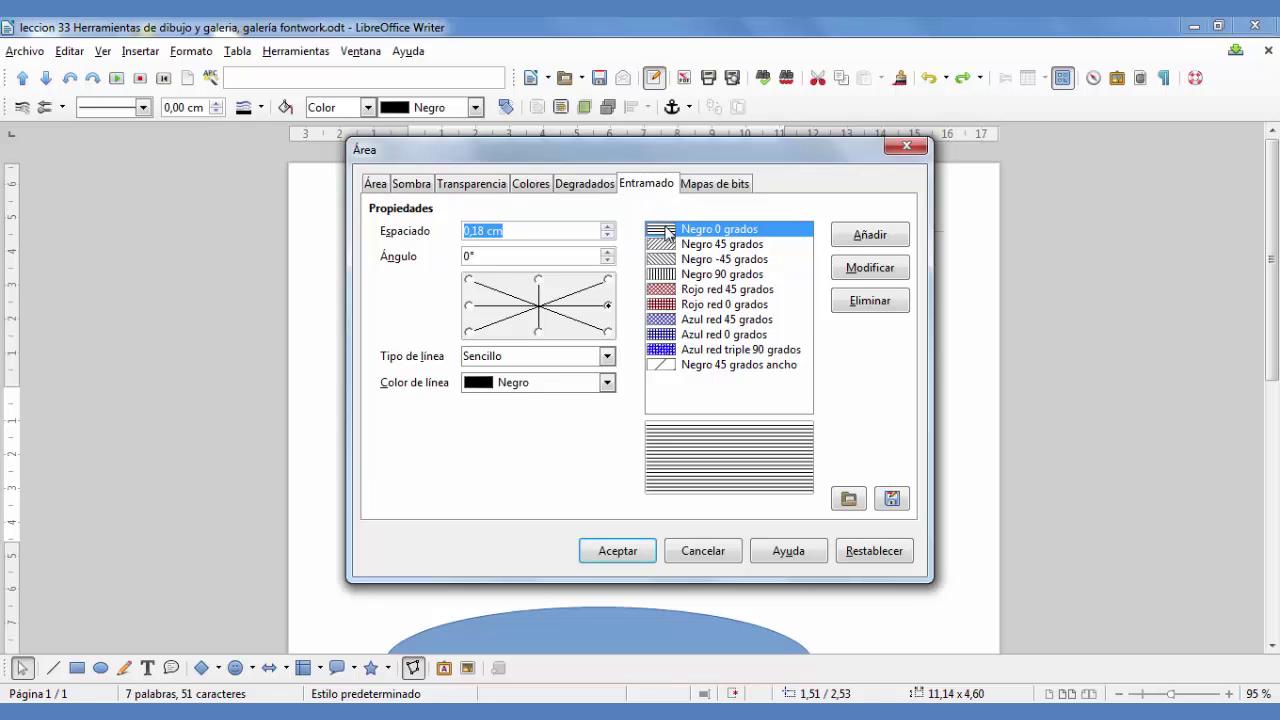
click(722, 186)
drag(808, 283, 815, 345)
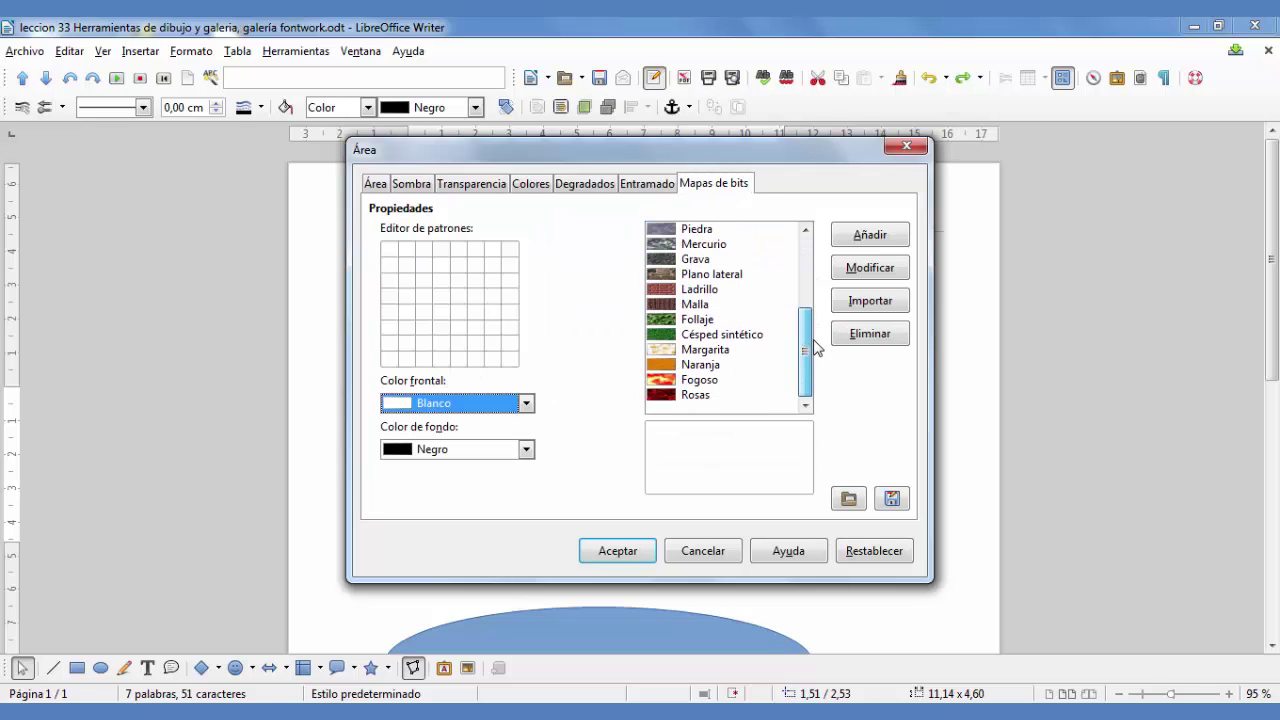
click(714, 366)
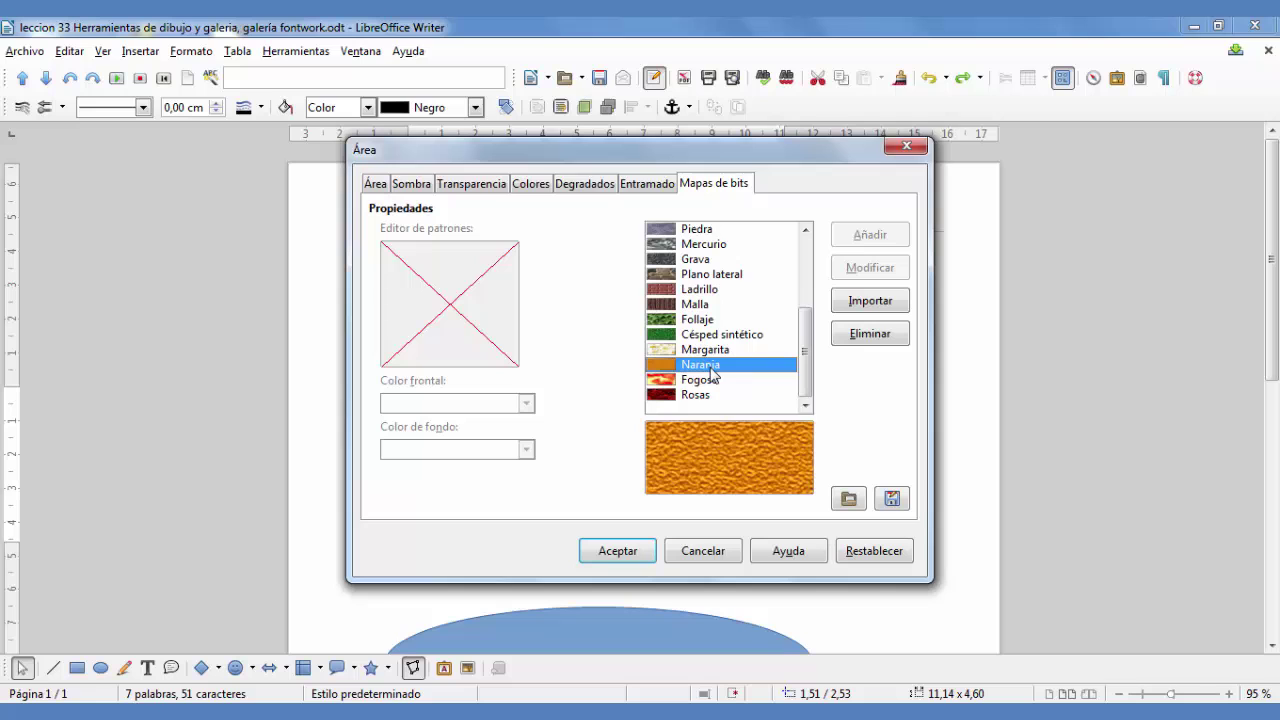
click(645, 552)
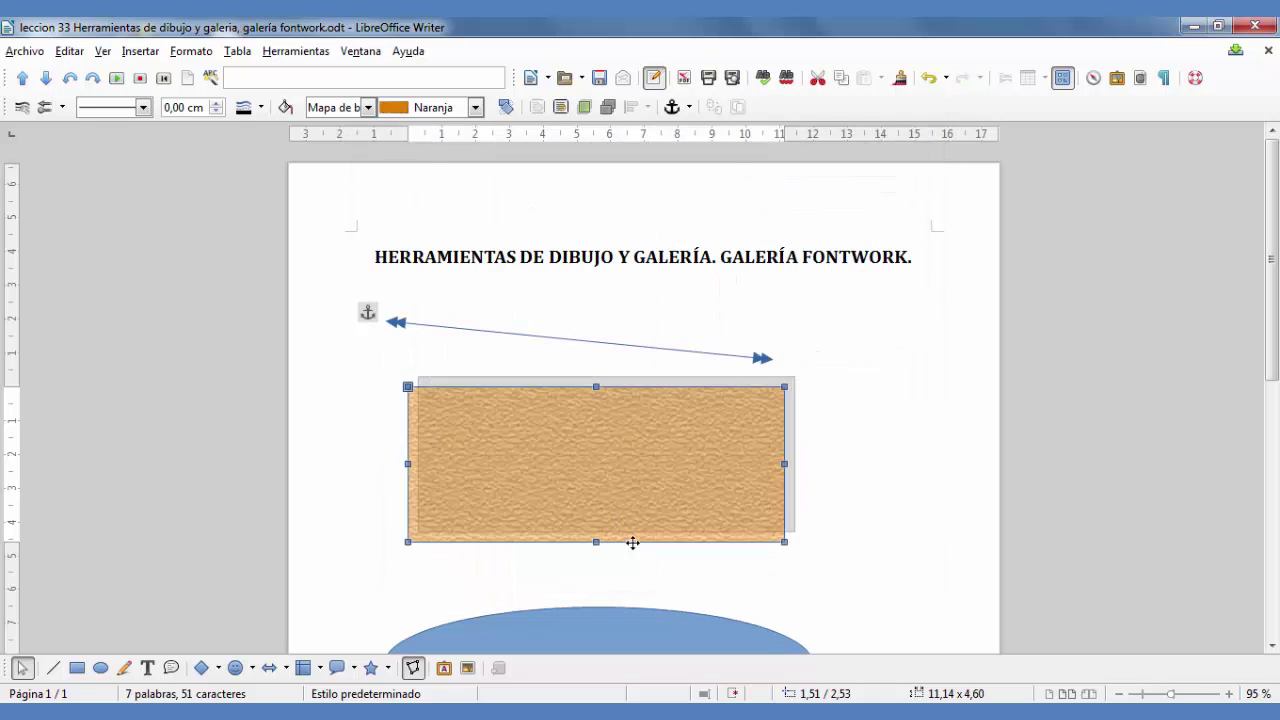
Check the text options offered for the bitmap-filled rectangle and leave them without applying any change
right_click(683, 394)
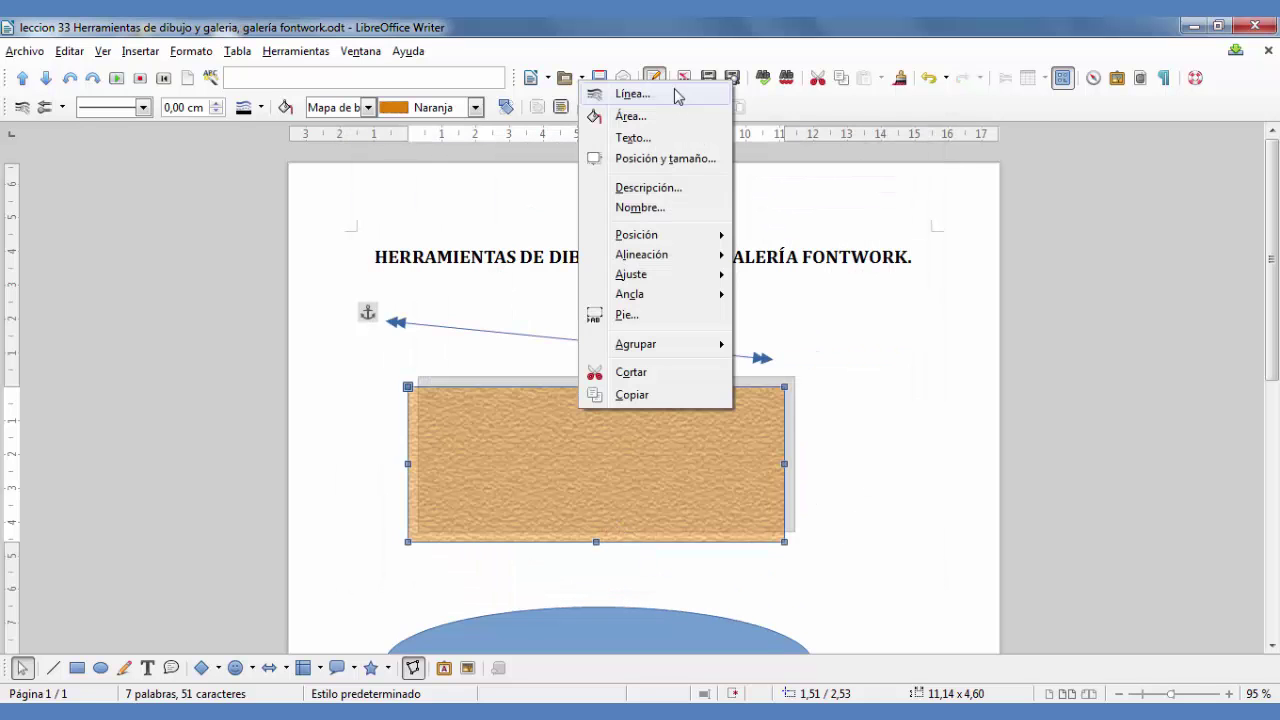
click(686, 139)
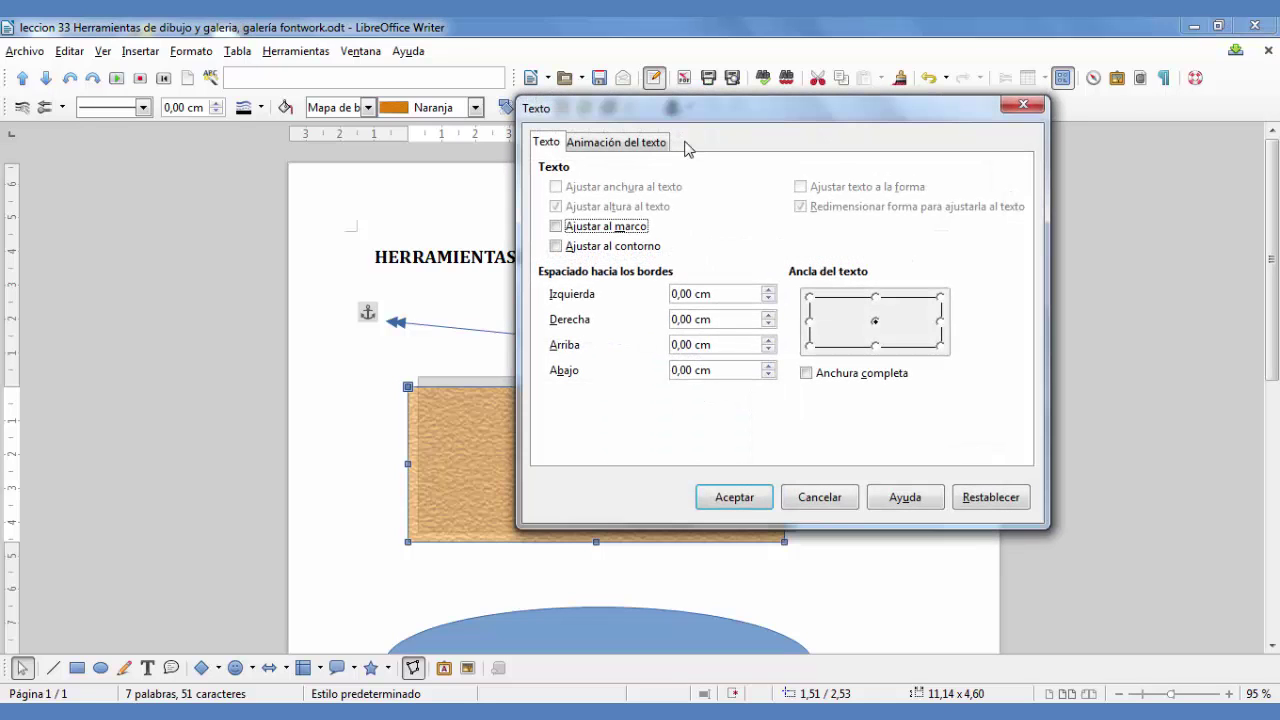
click(848, 497)
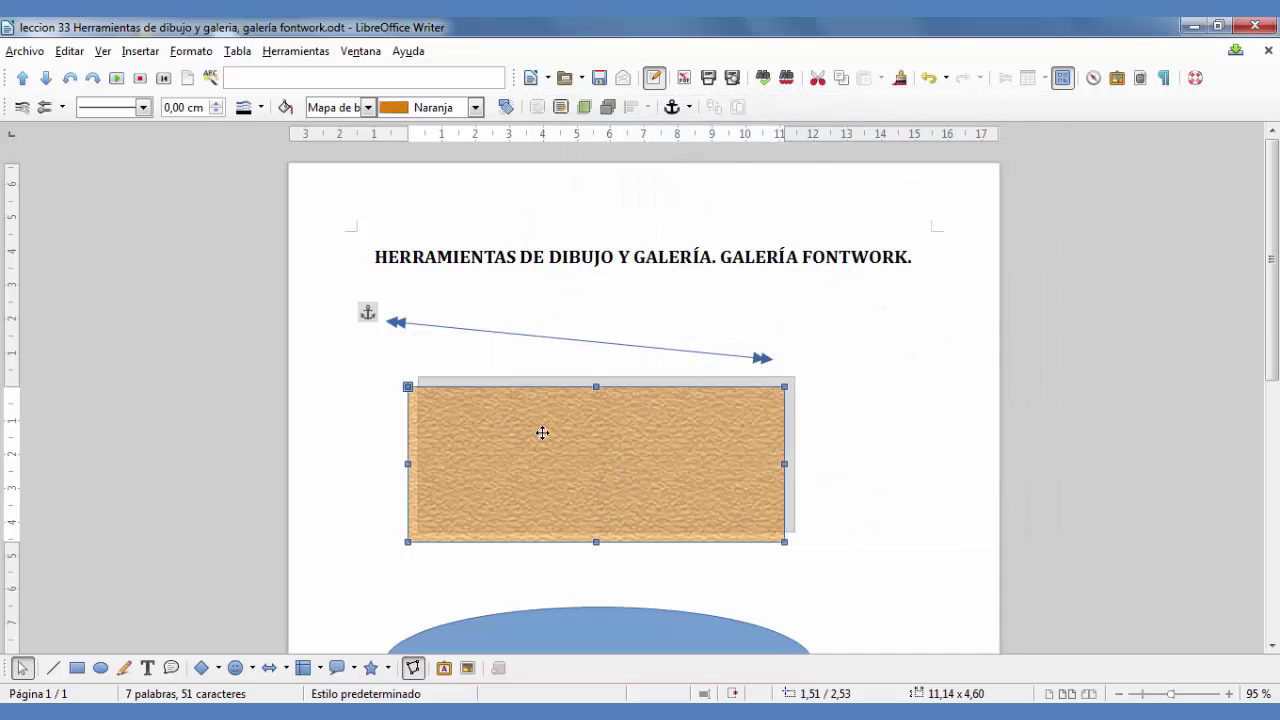
Add the text "Hola a todos" inside the blue ellipse
scroll(542, 432, down, 3)
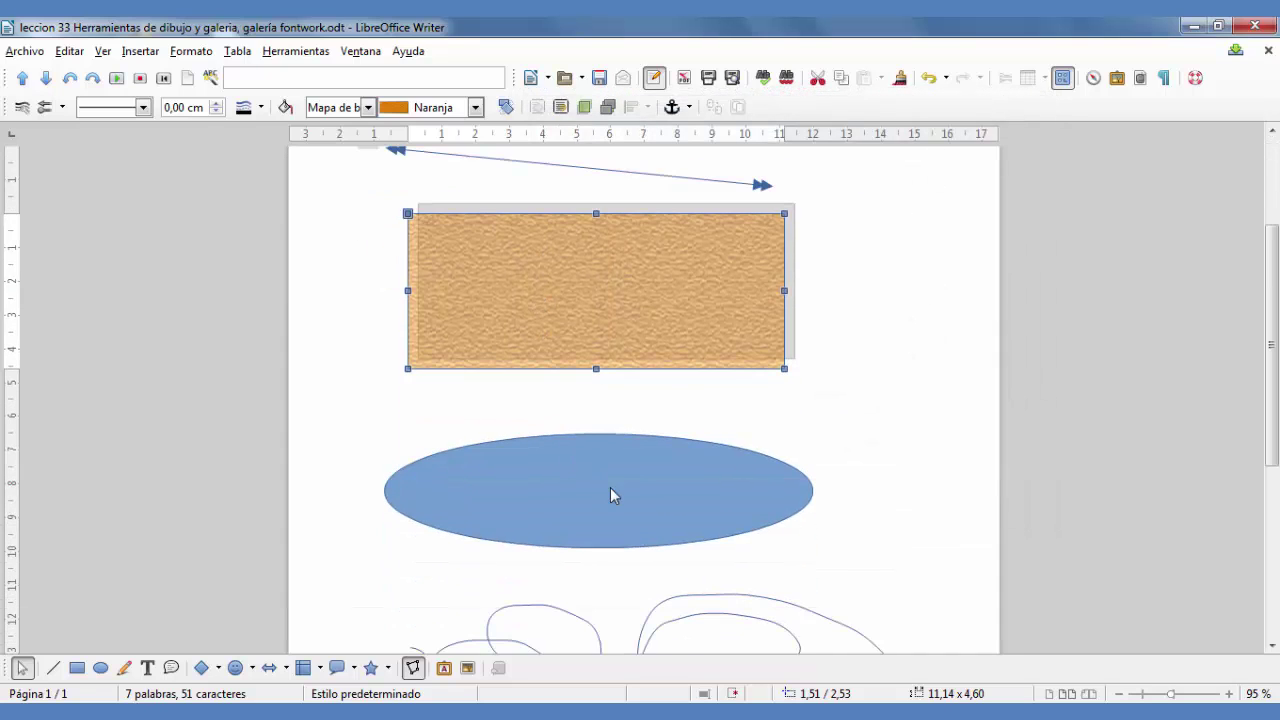
click(611, 490)
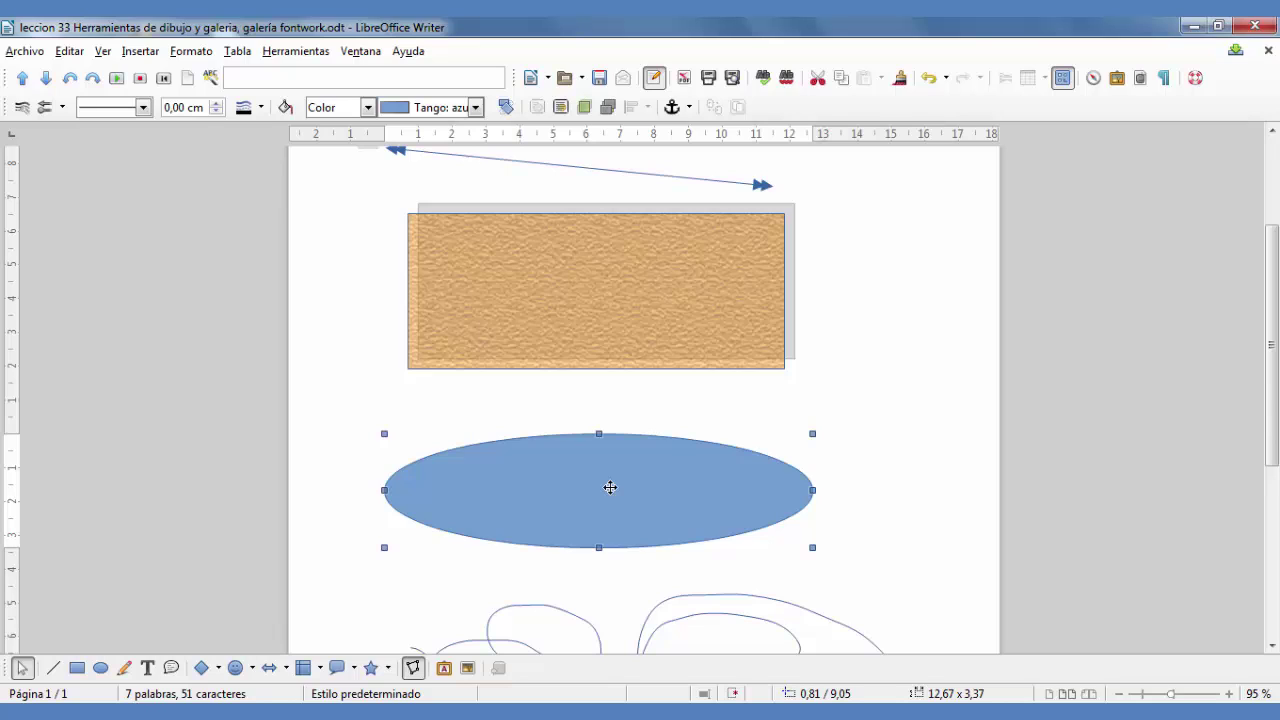
text(Ho)
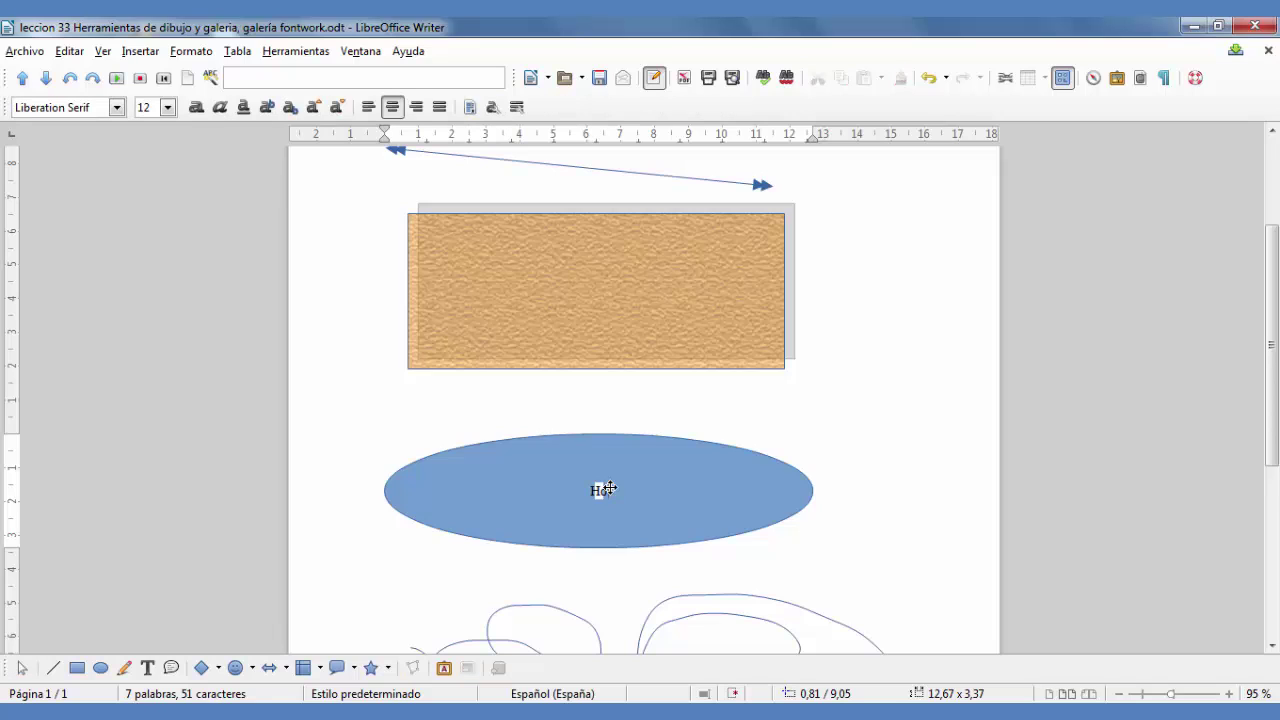
text(la a todos)
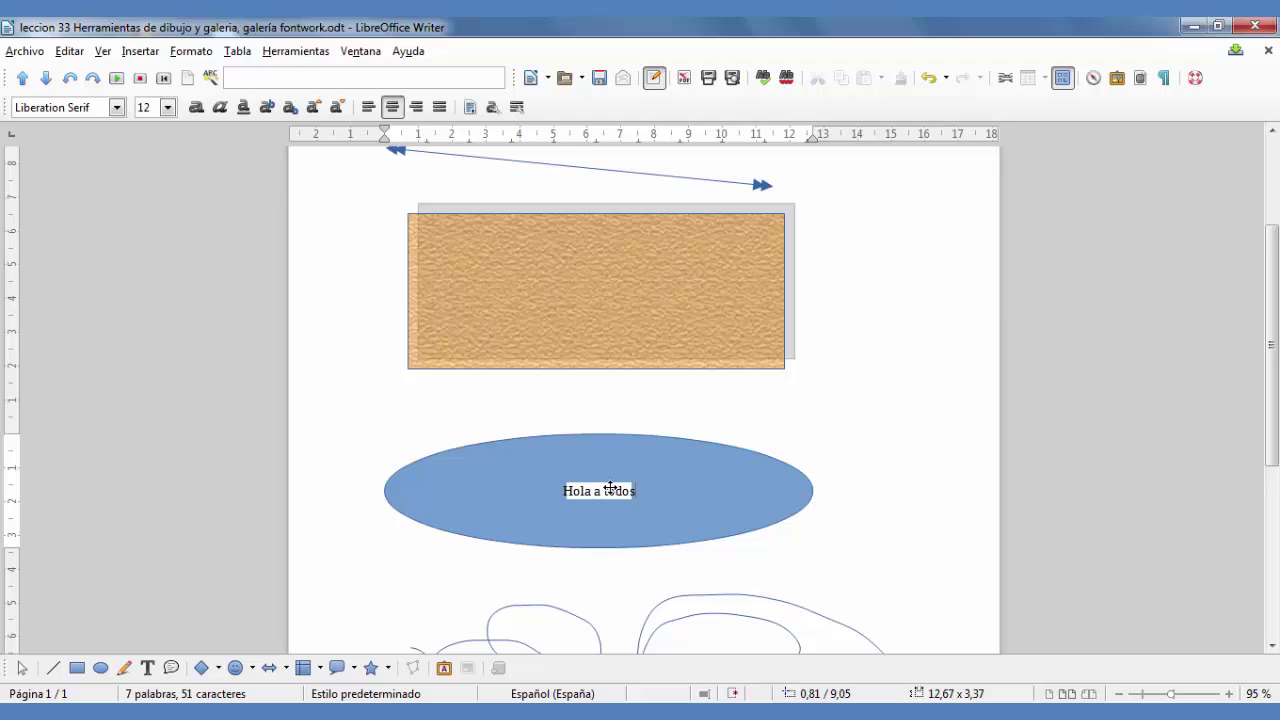
key(Escape)
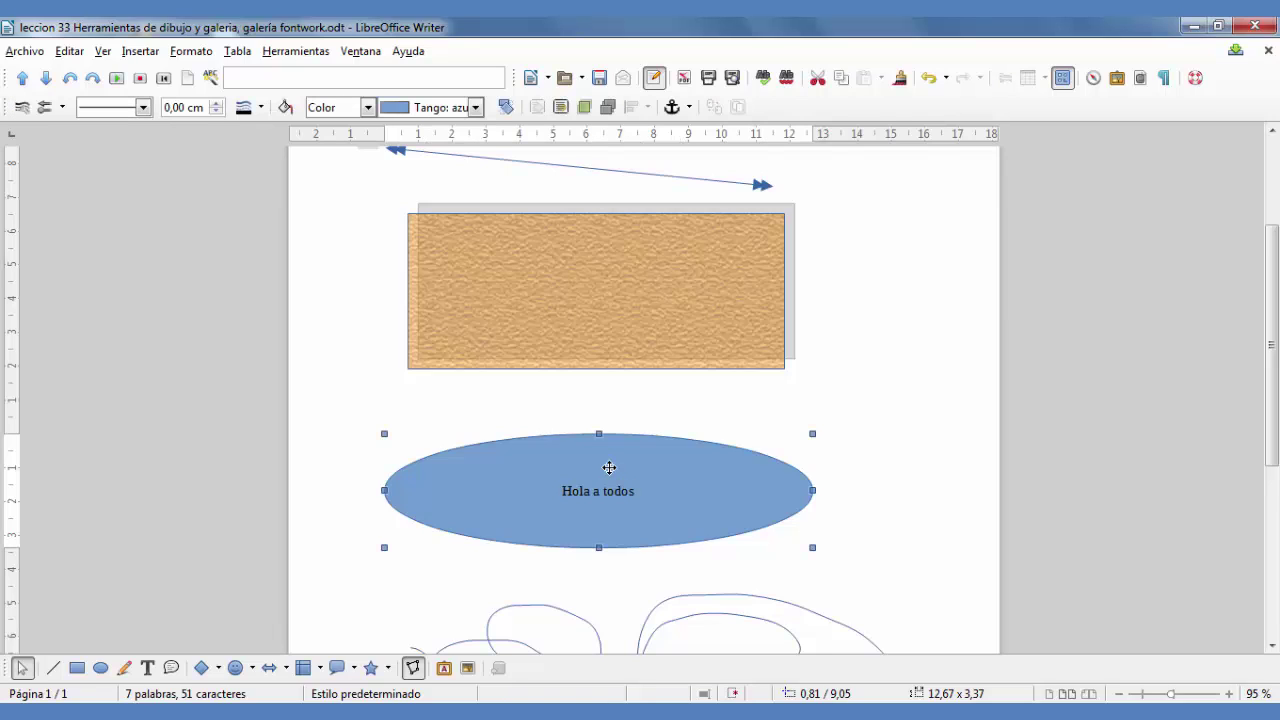
Apply the Desplazamiento bidireccional animation effect to the ellipse's text
right_click(610, 468)
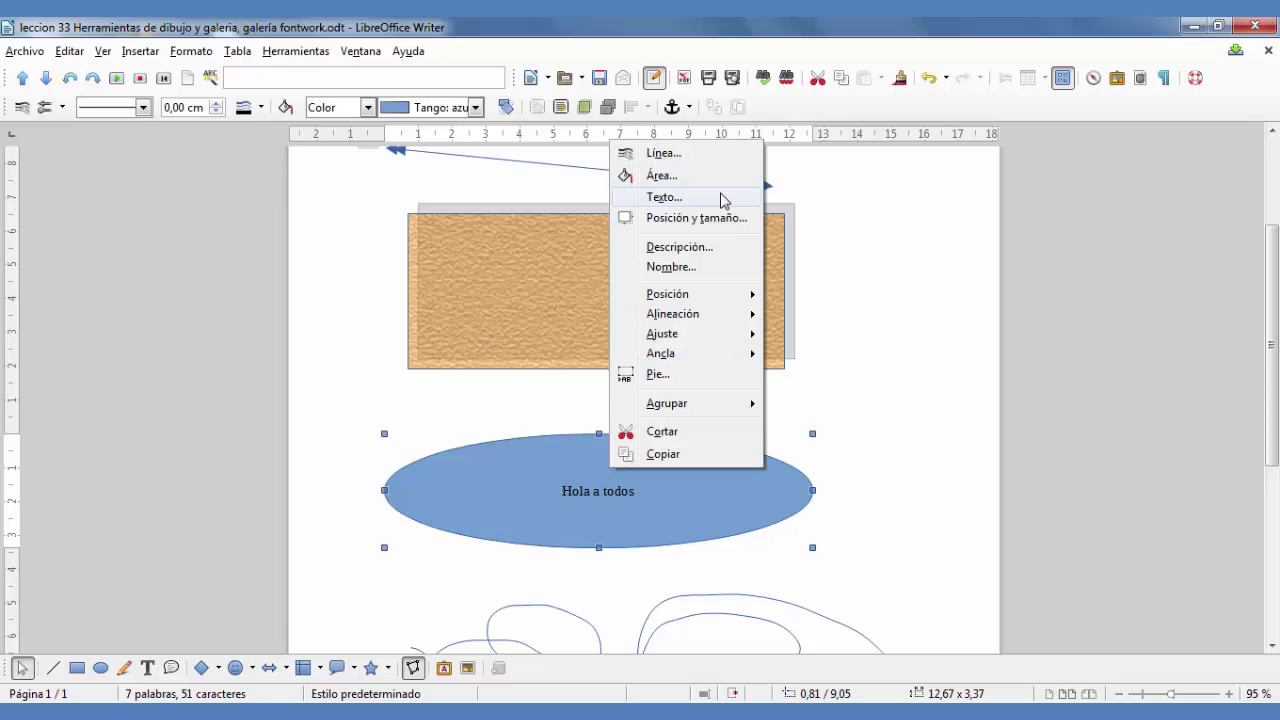
click(664, 197)
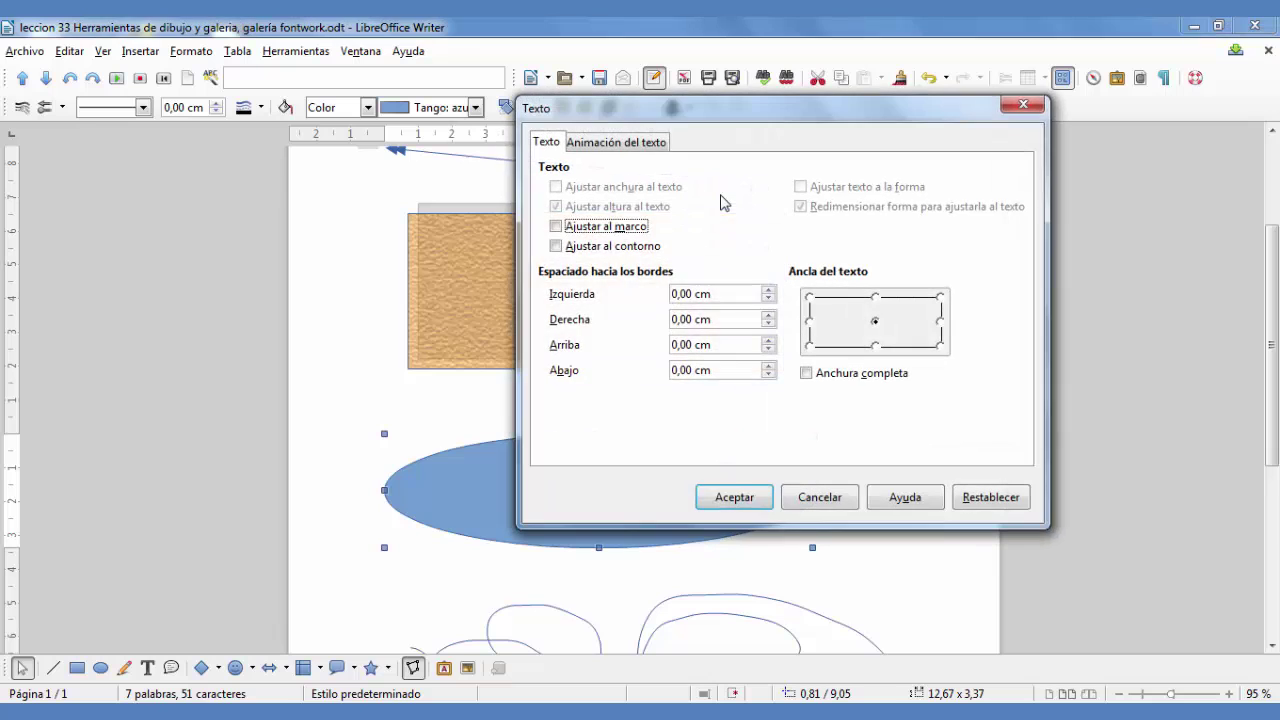
drag(652, 118, 882, 133)
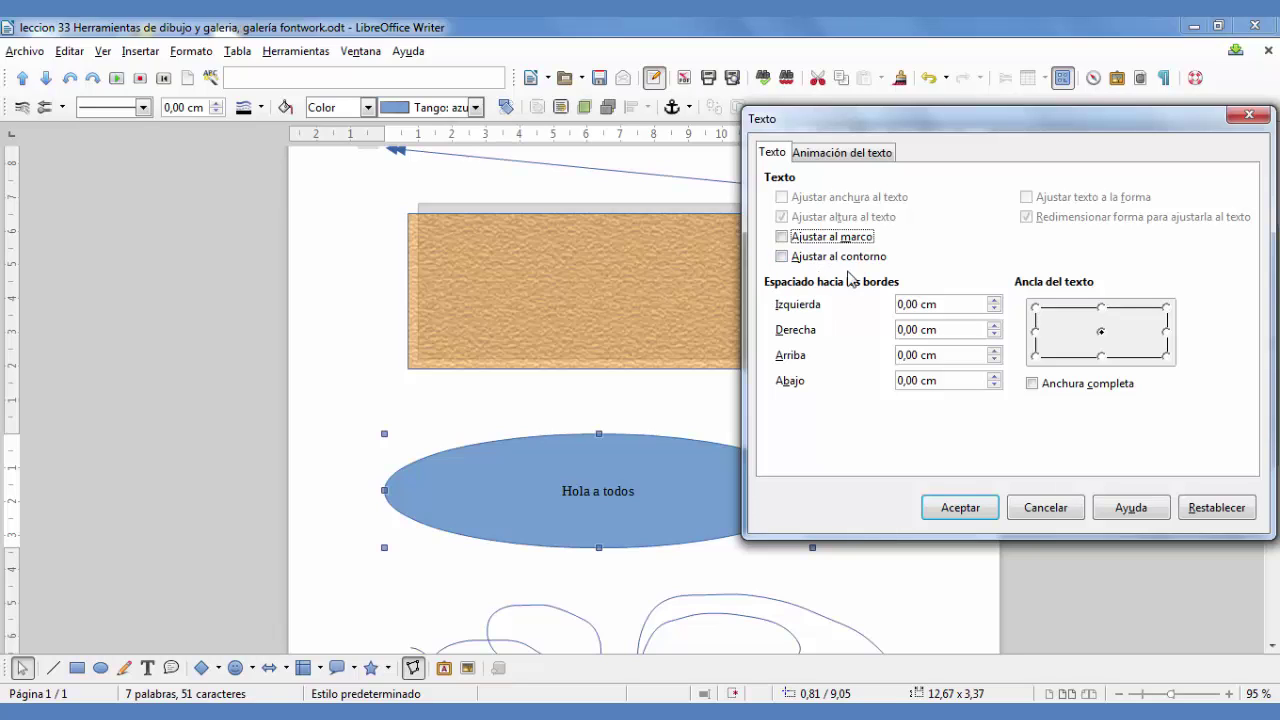
click(852, 156)
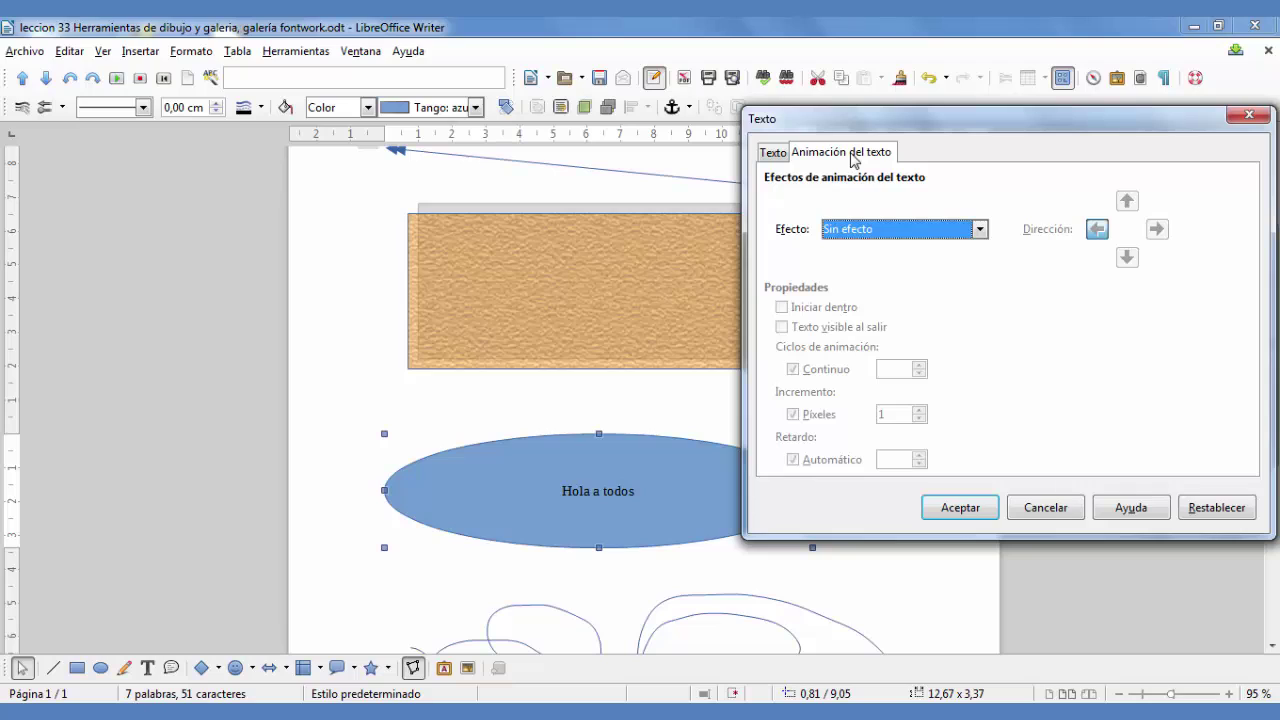
click(981, 229)
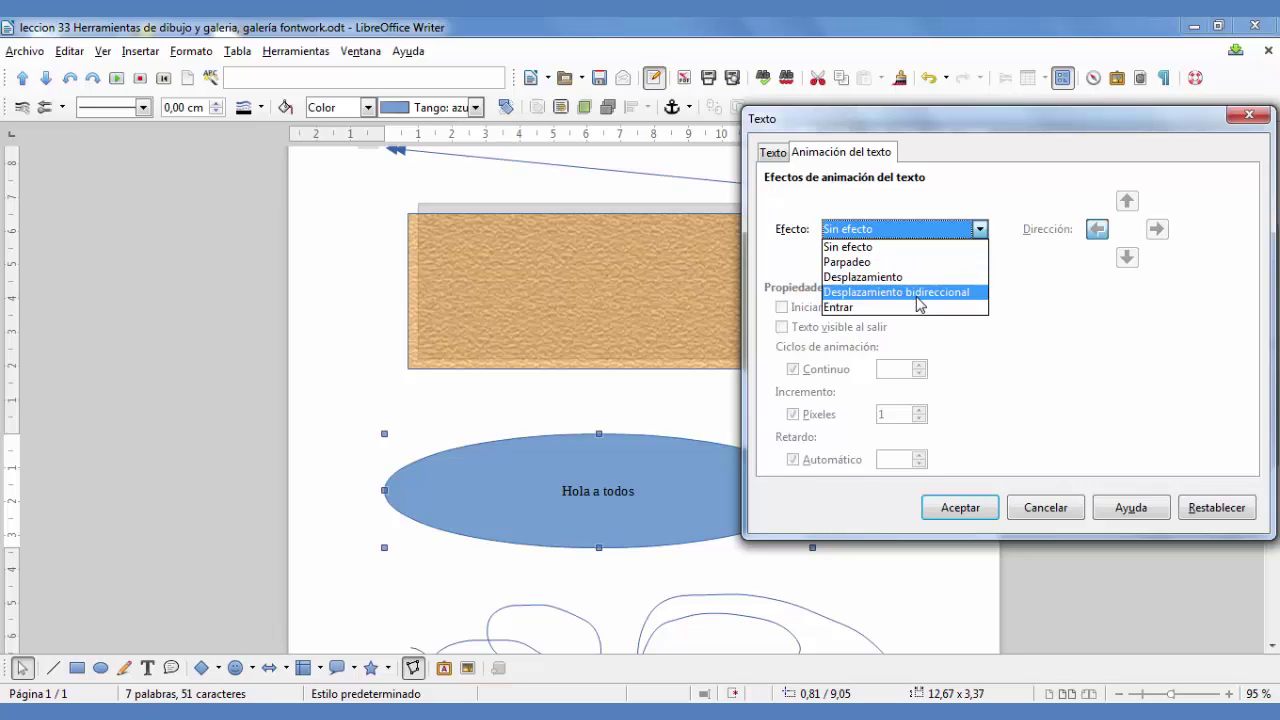
click(917, 292)
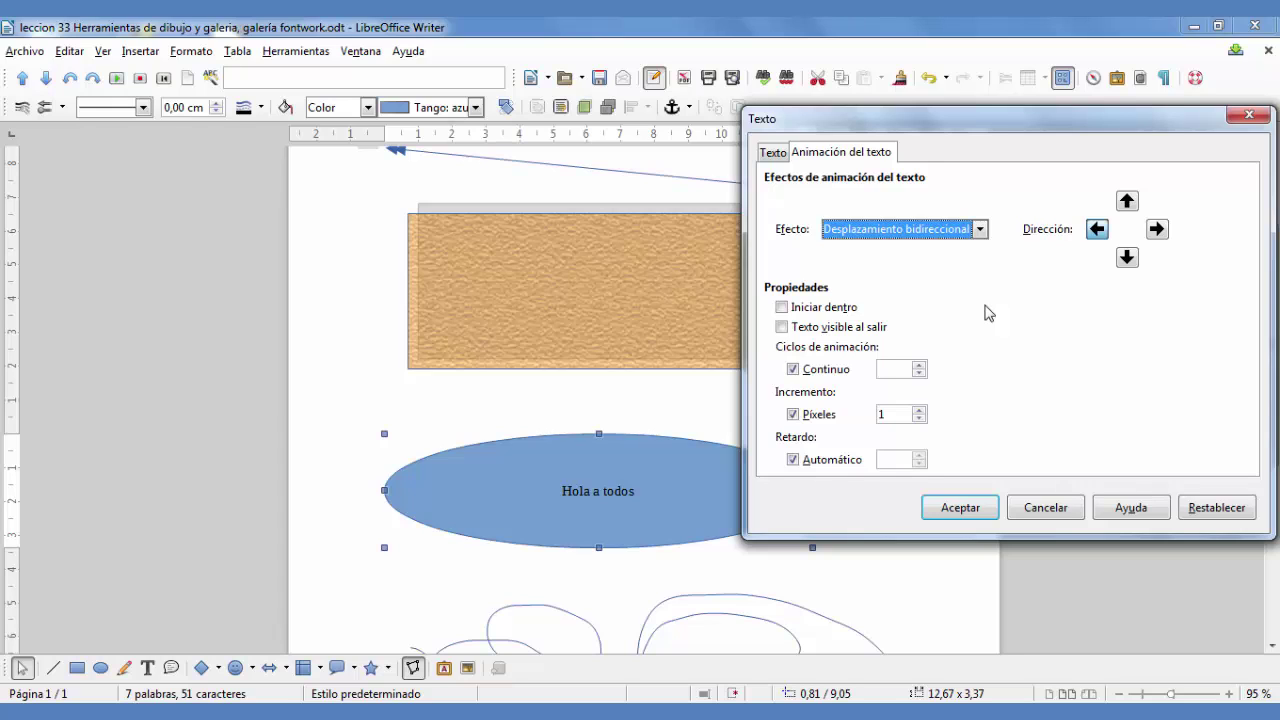
click(965, 509)
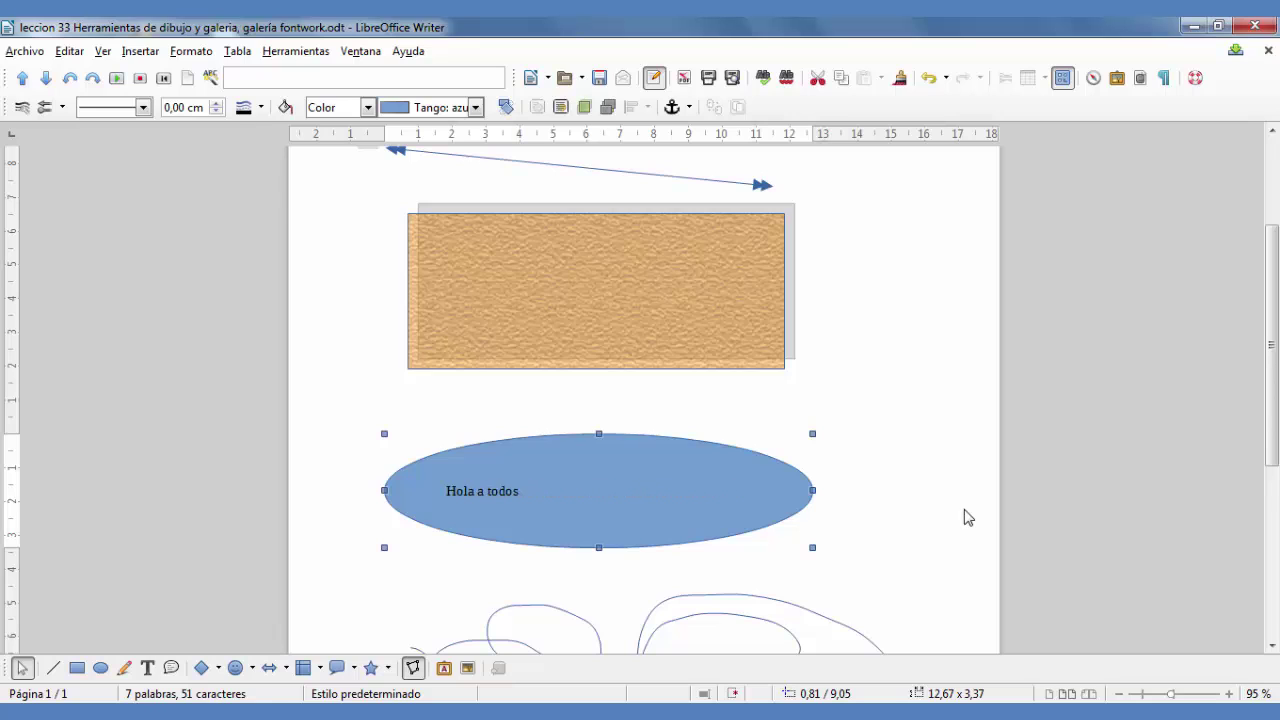
Set the ellipse's text animation back to Sin efecto and deselect the shape
right_click(758, 474)
click(810, 205)
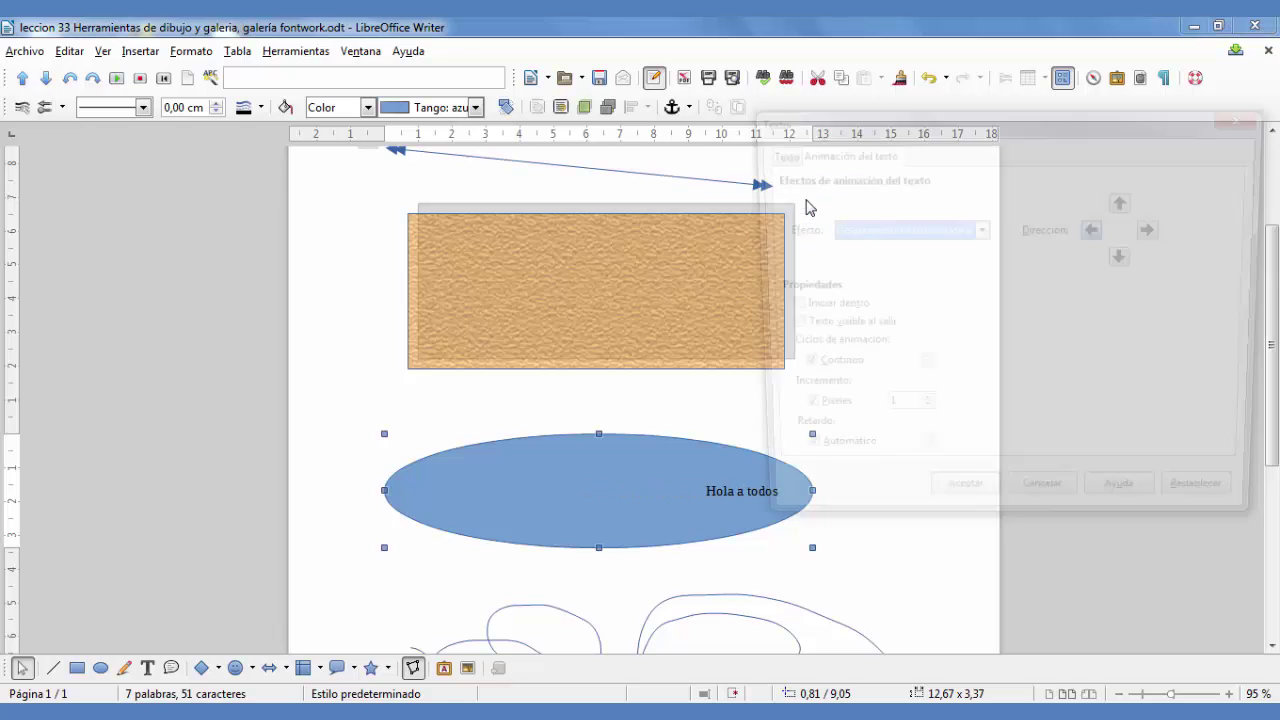
click(981, 230)
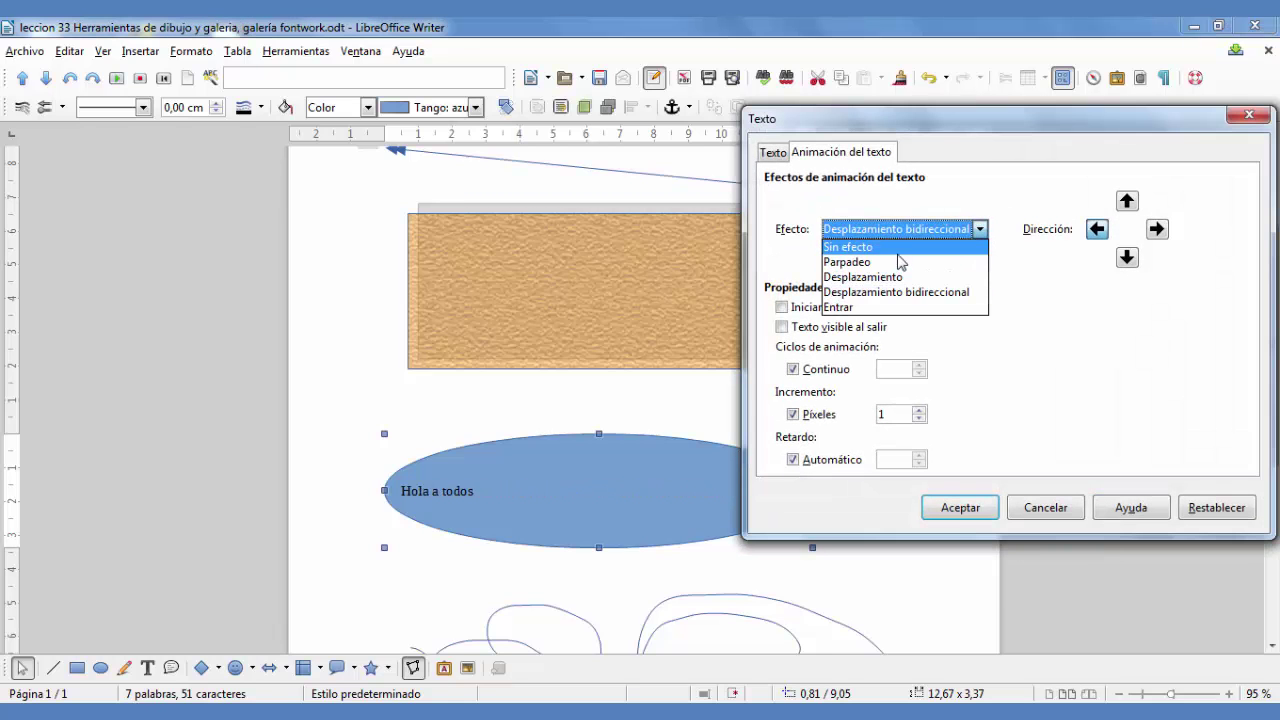
click(898, 244)
click(960, 508)
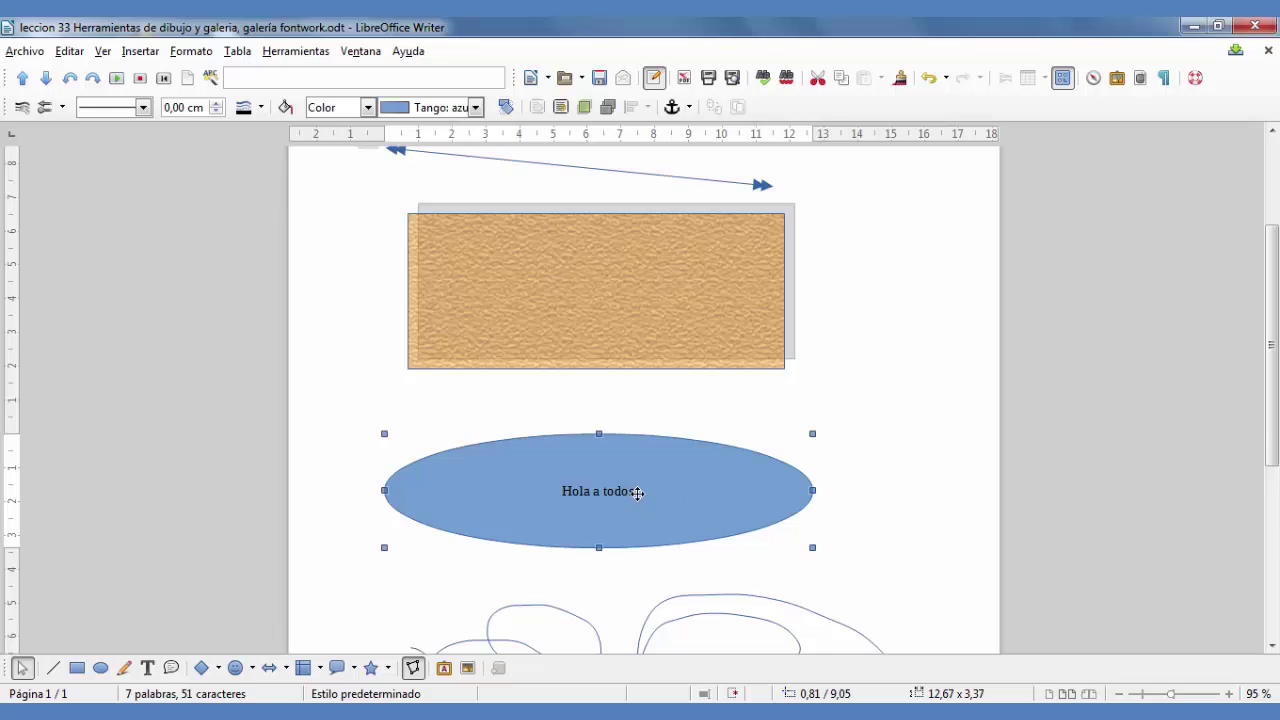
click(903, 446)
Delete all of the text inside the blue ellipse, leaving the shape itself in place
scroll(730, 380, down, 5)
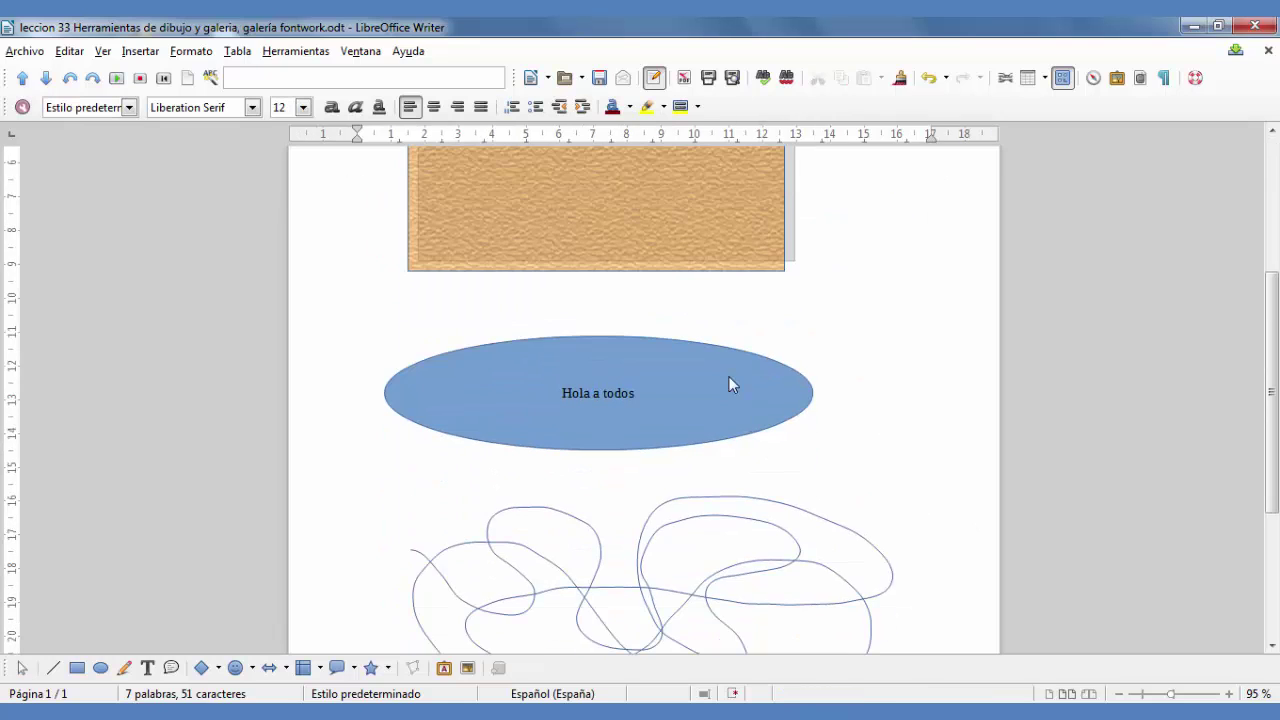
click(729, 380)
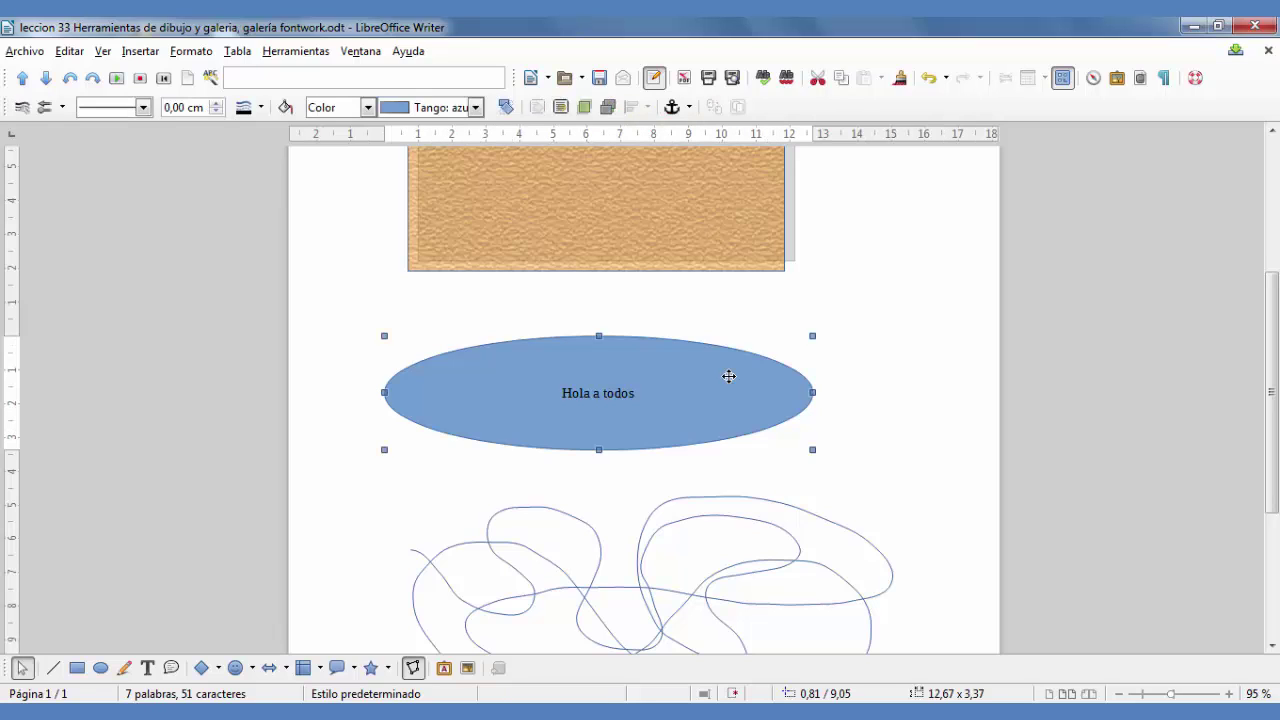
text(!)
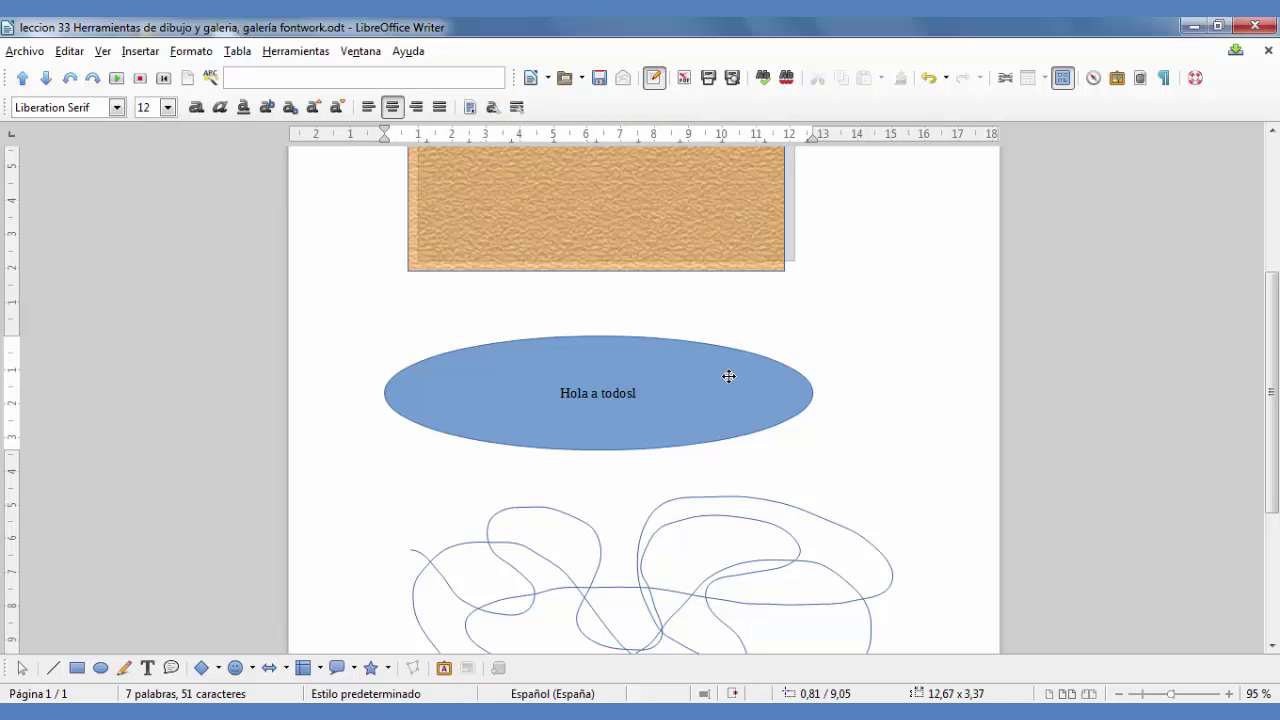
key(ctrl+a)
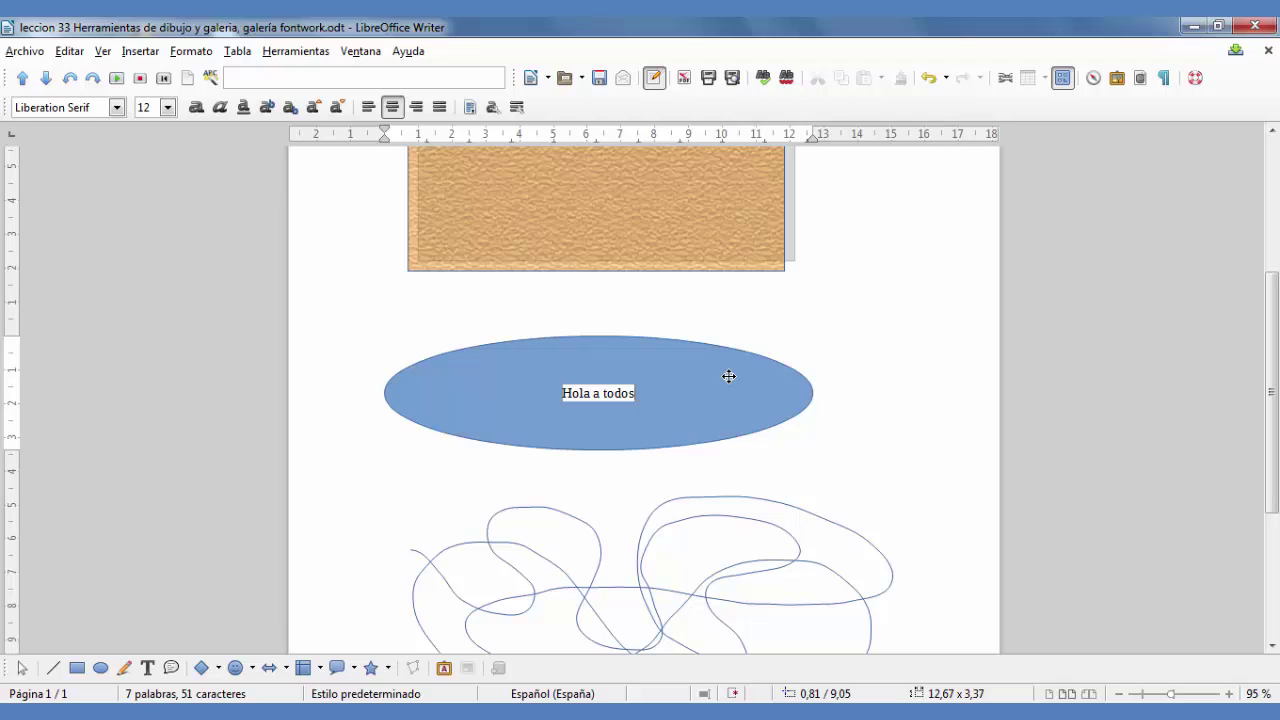
key(BackSpace)
key(BackSpace)
key(BackSpace)
key(BackSpace)
key(BackSpace)
key(BackSpace)
key(BackSpace)
key(BackSpace)
key(BackSpace)
key(BackSpace)
key(BackSpace)
key(BackSpace)
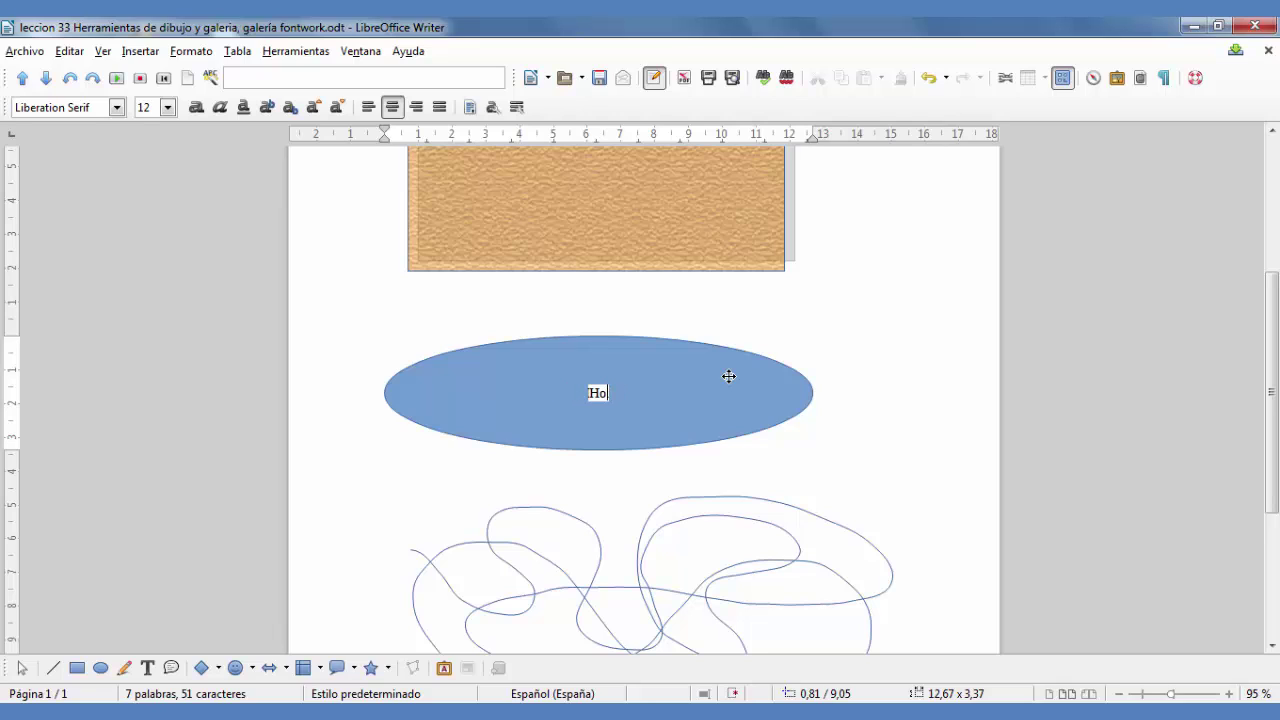
key(Escape)
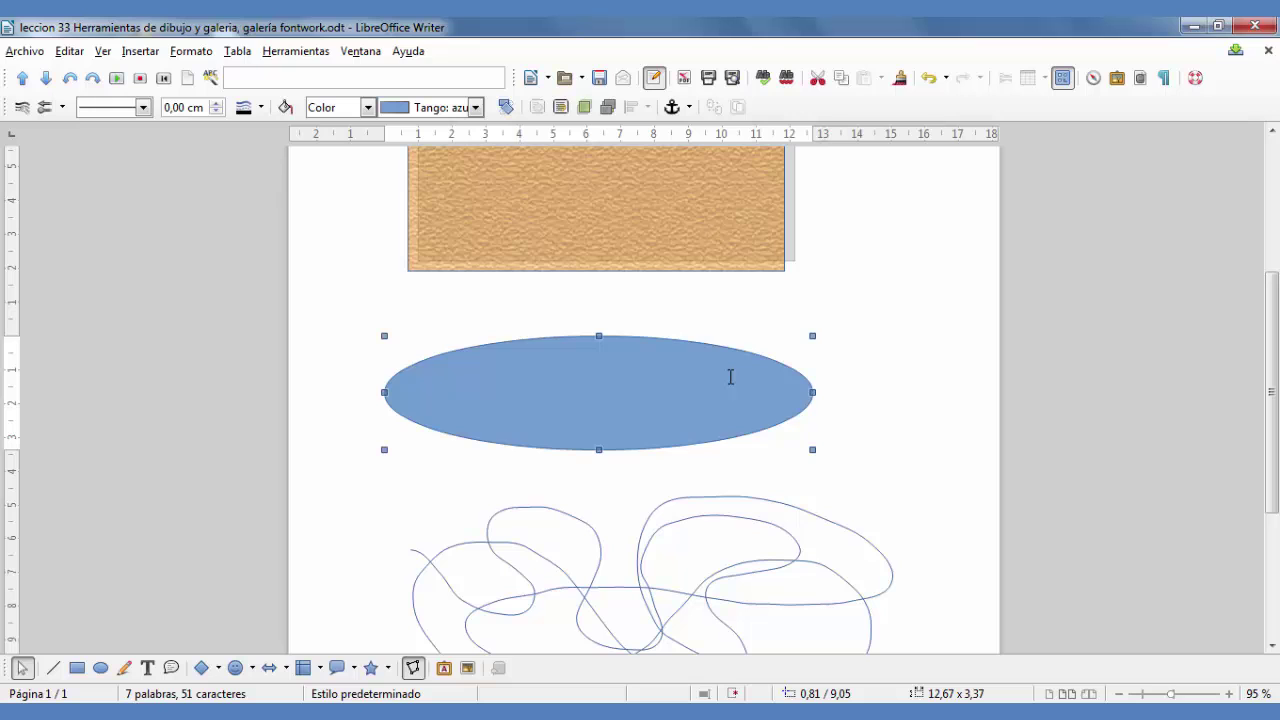
Add empty paragraphs after the existing drawings to start a second page
scroll(730, 385, down, 5)
click(522, 524)
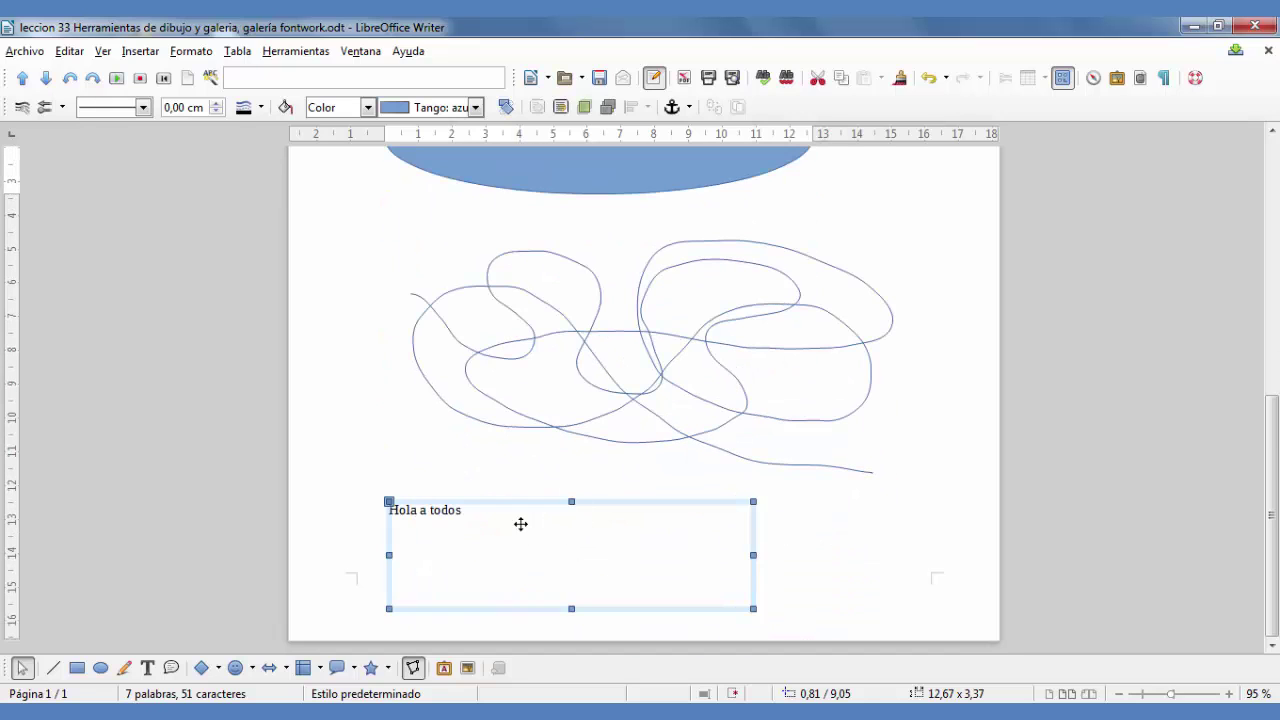
scroll(809, 587, up, 10)
click(822, 606)
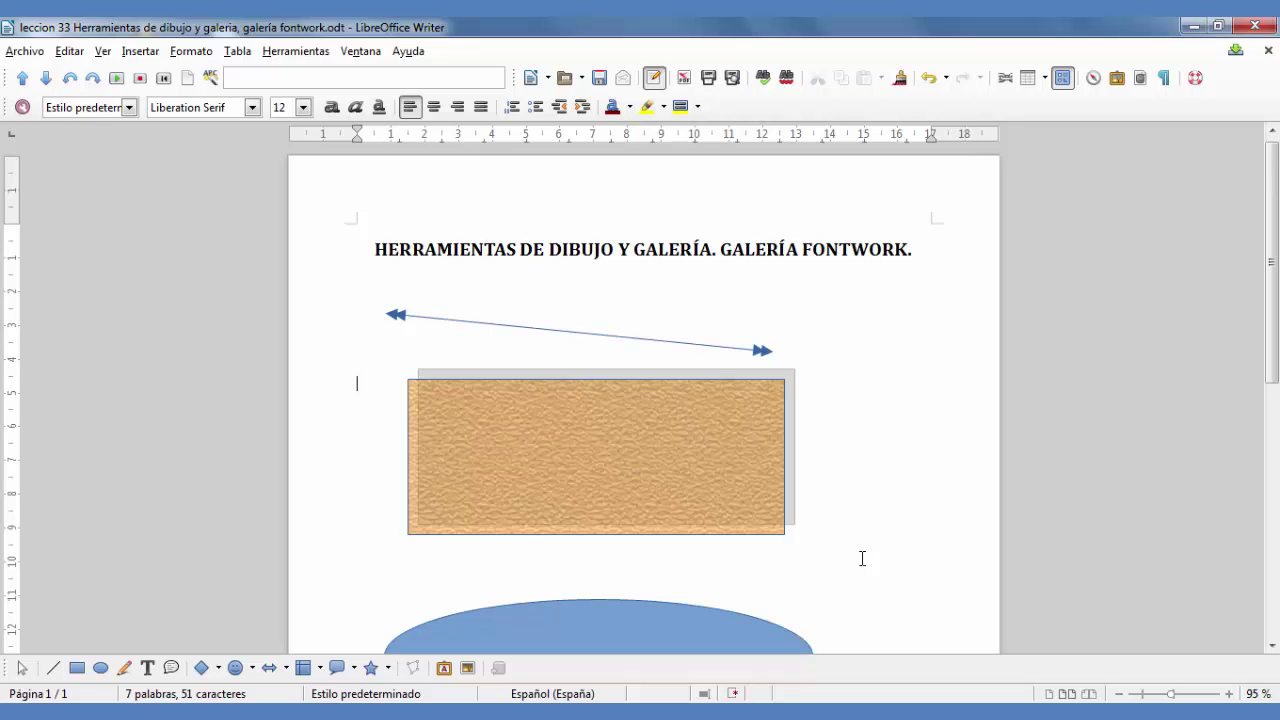
scroll(862, 558, down, 6)
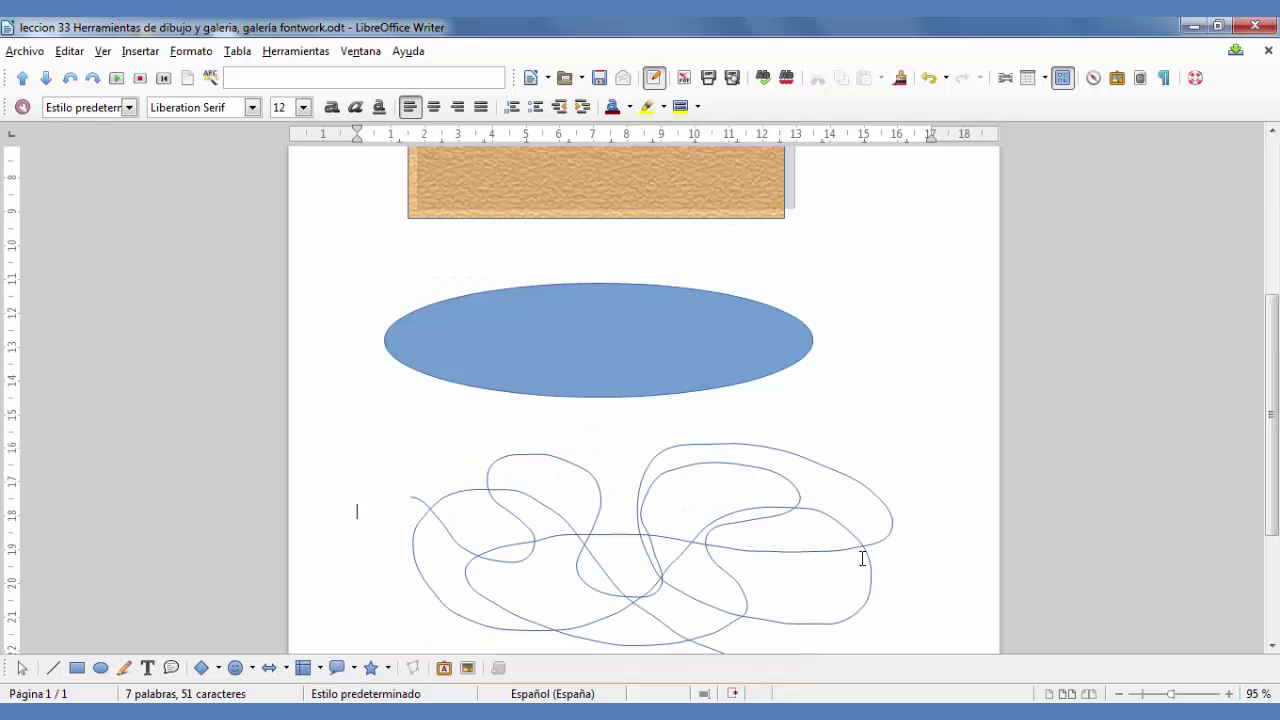
scroll(862, 558, down, 3)
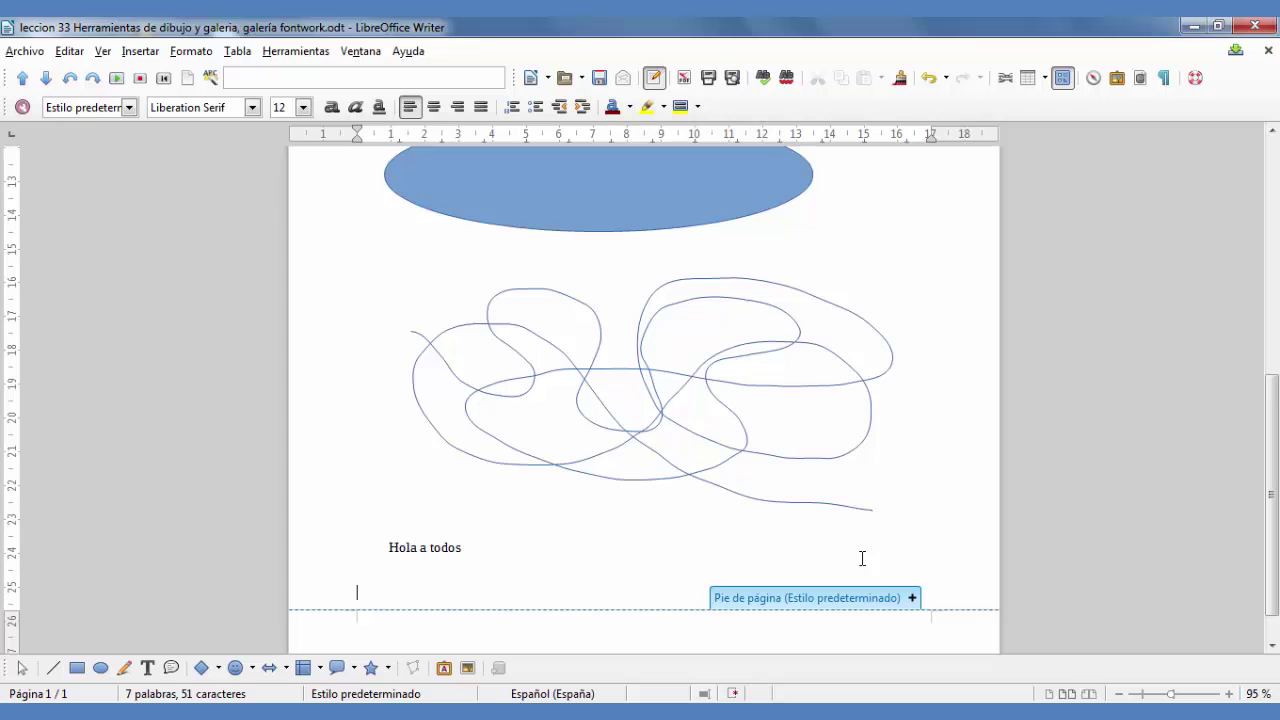
key(Return)
scroll(383, 323, down, 3)
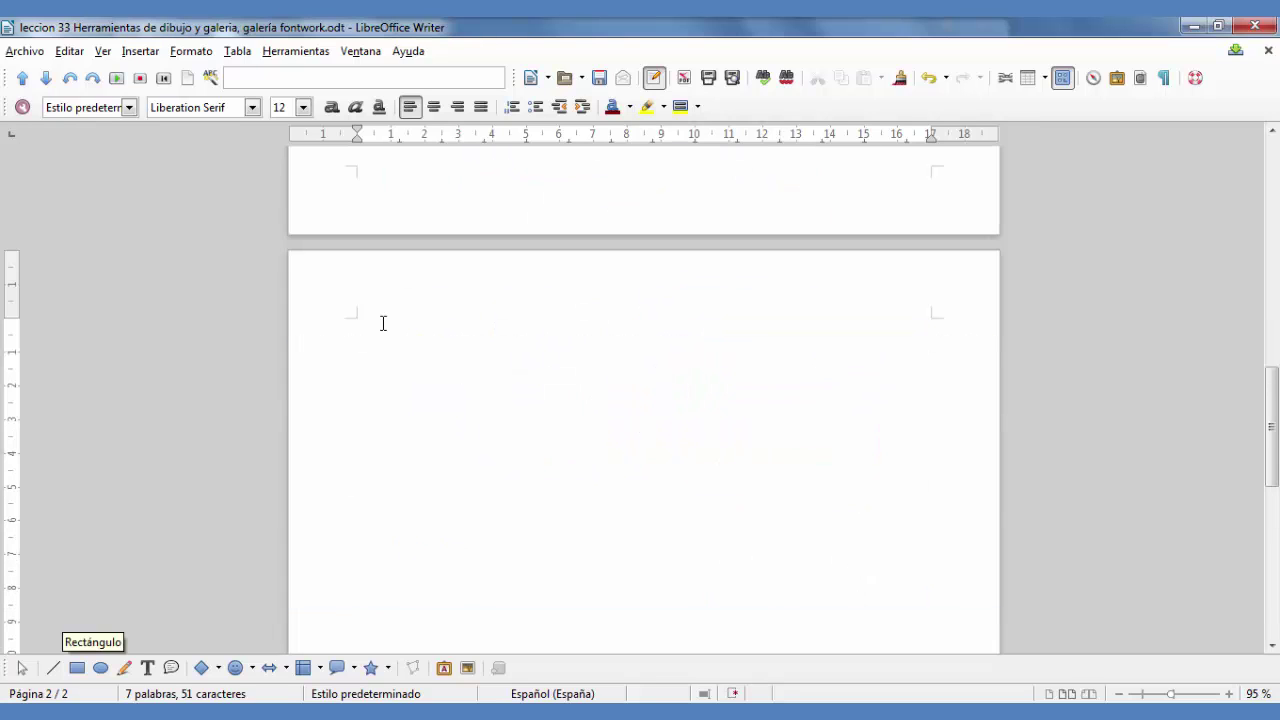
Draw a horizontal line about 15 cm long near the top of page 2 and add the text "Hola A todos" to it
click(53, 668)
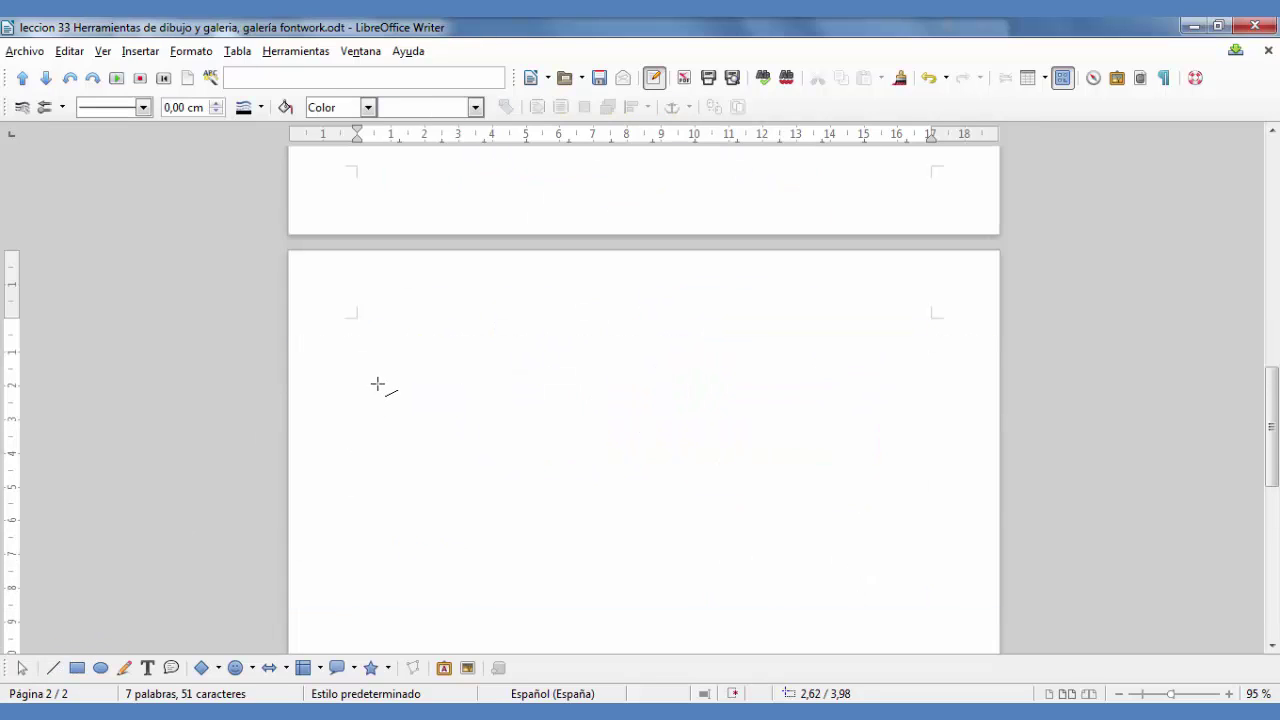
drag(369, 379, 881, 378)
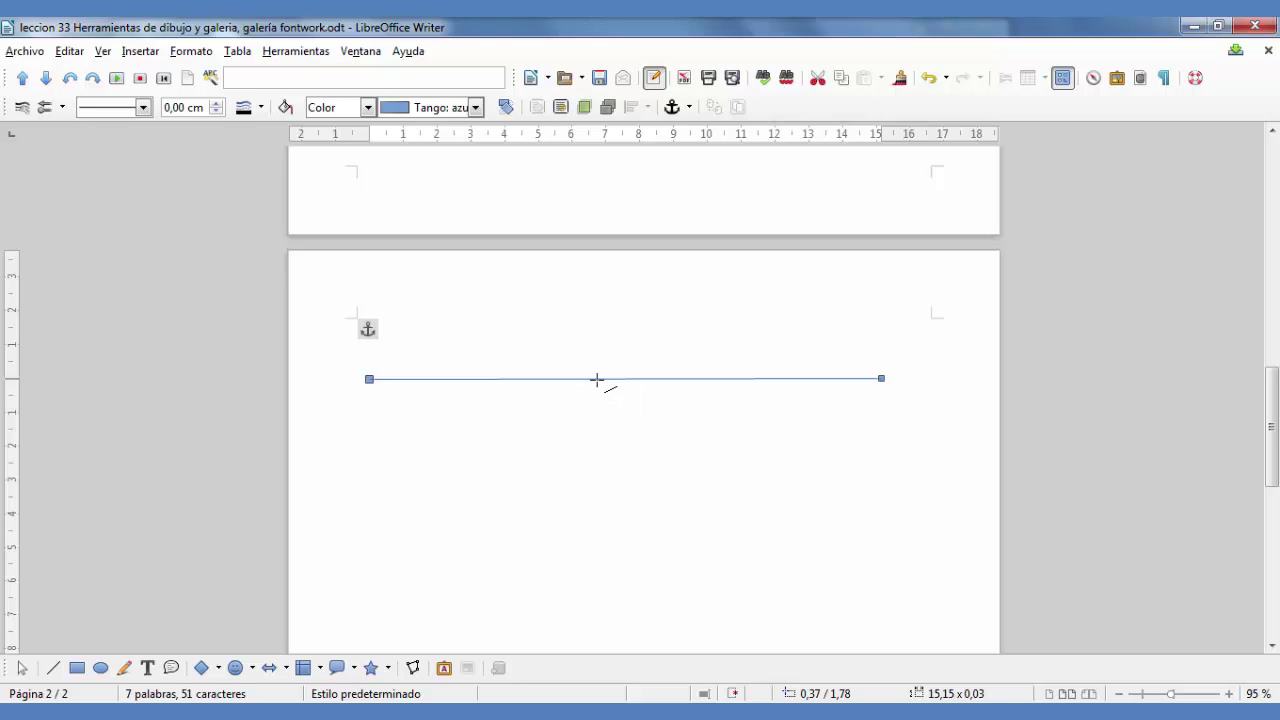
text(Hola A todos)
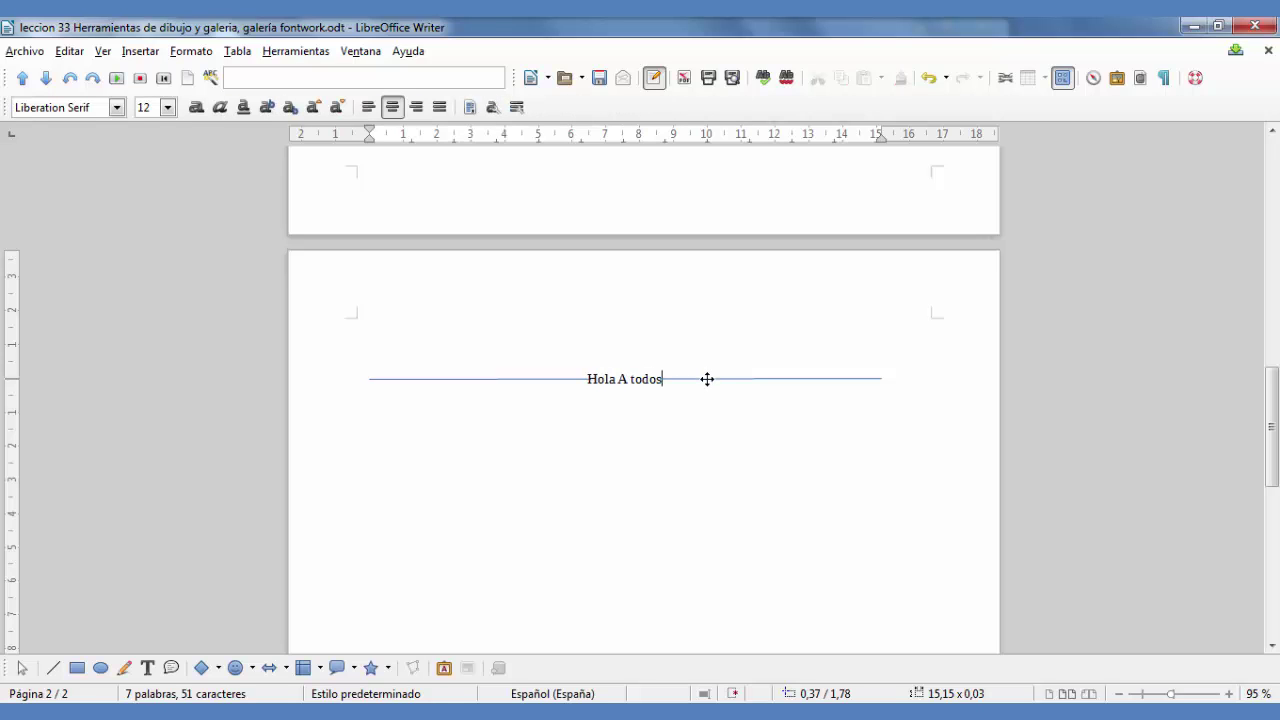
key(Escape)
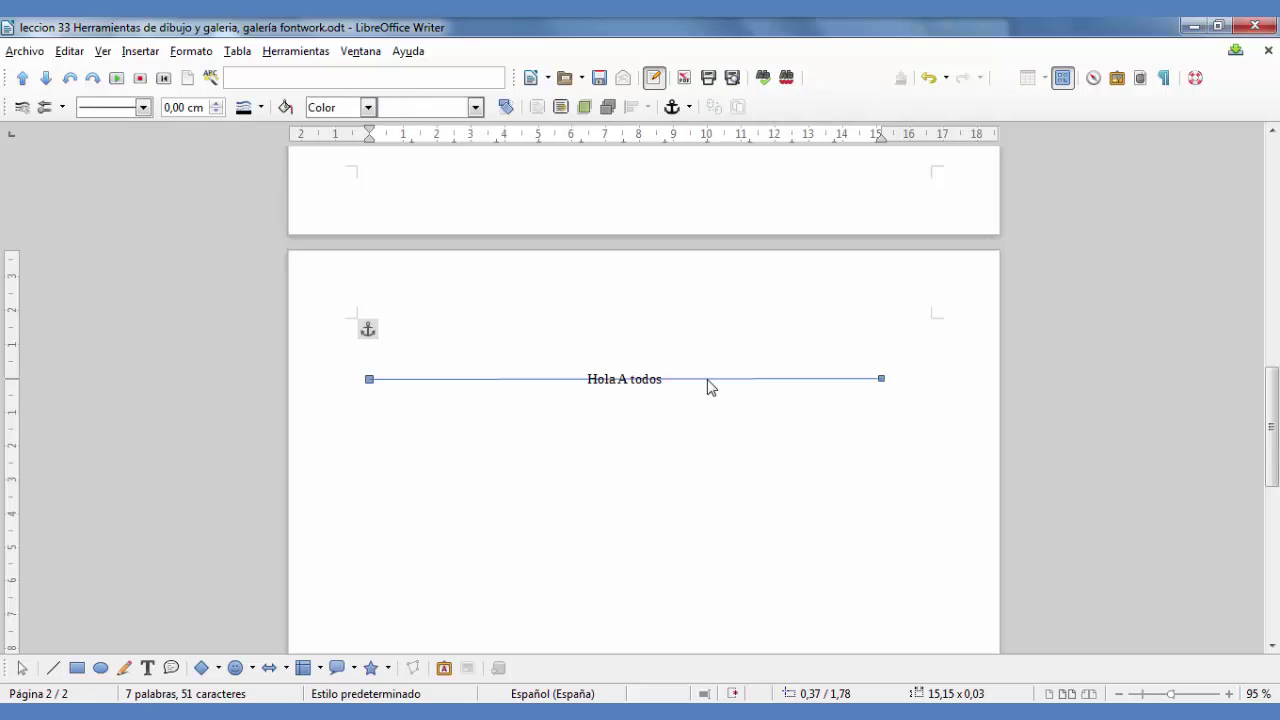
Apply the Desplazamiento bidireccional text animation to the "Hola A todos" line on page 2
right_click(707, 379)
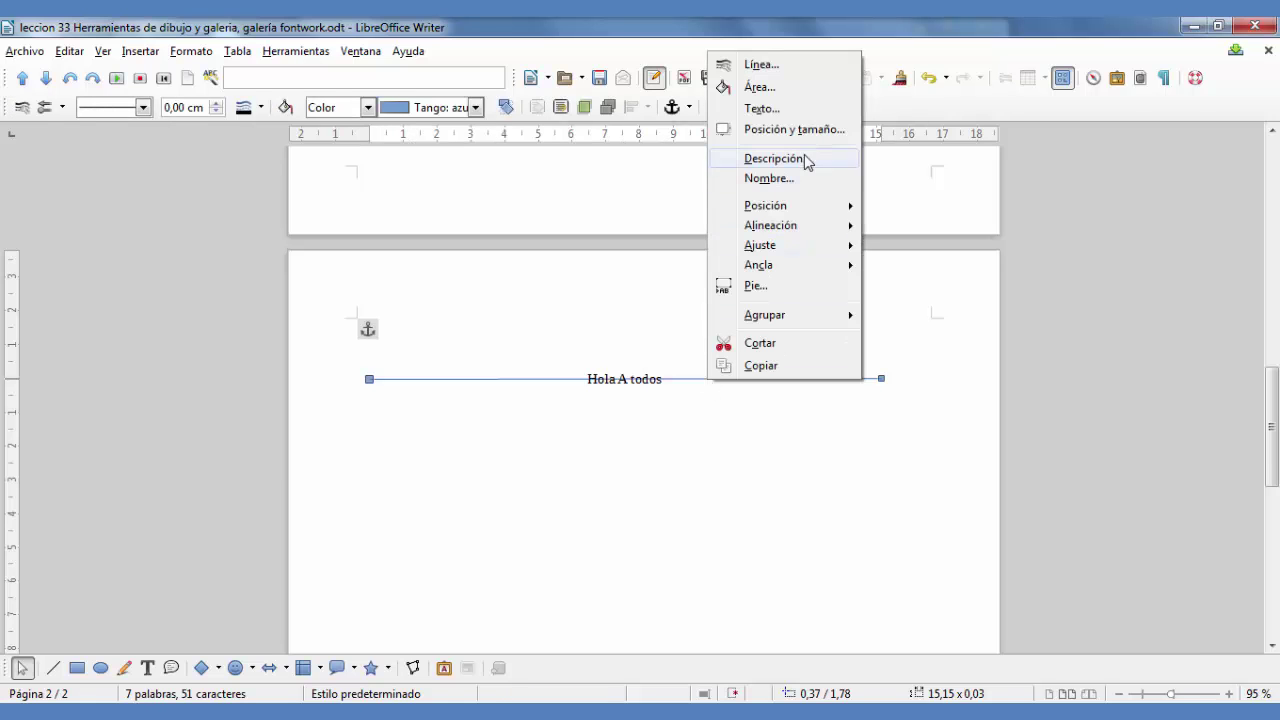
click(803, 112)
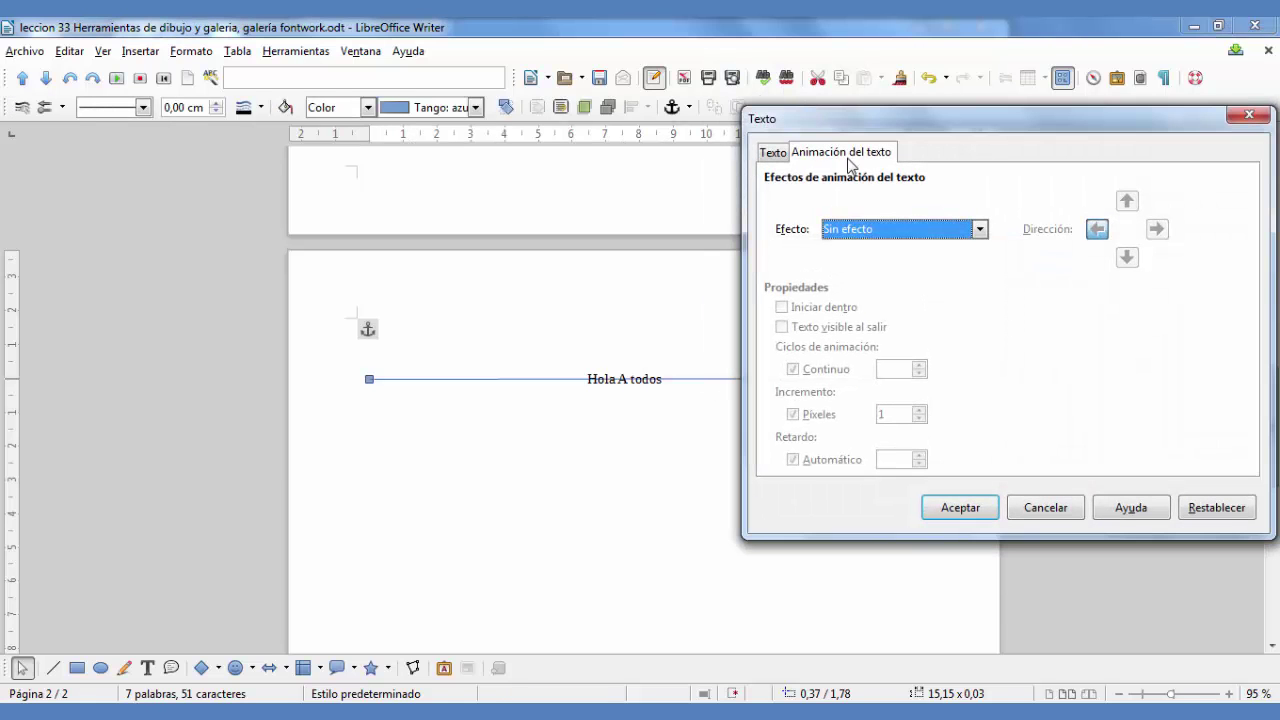
click(985, 232)
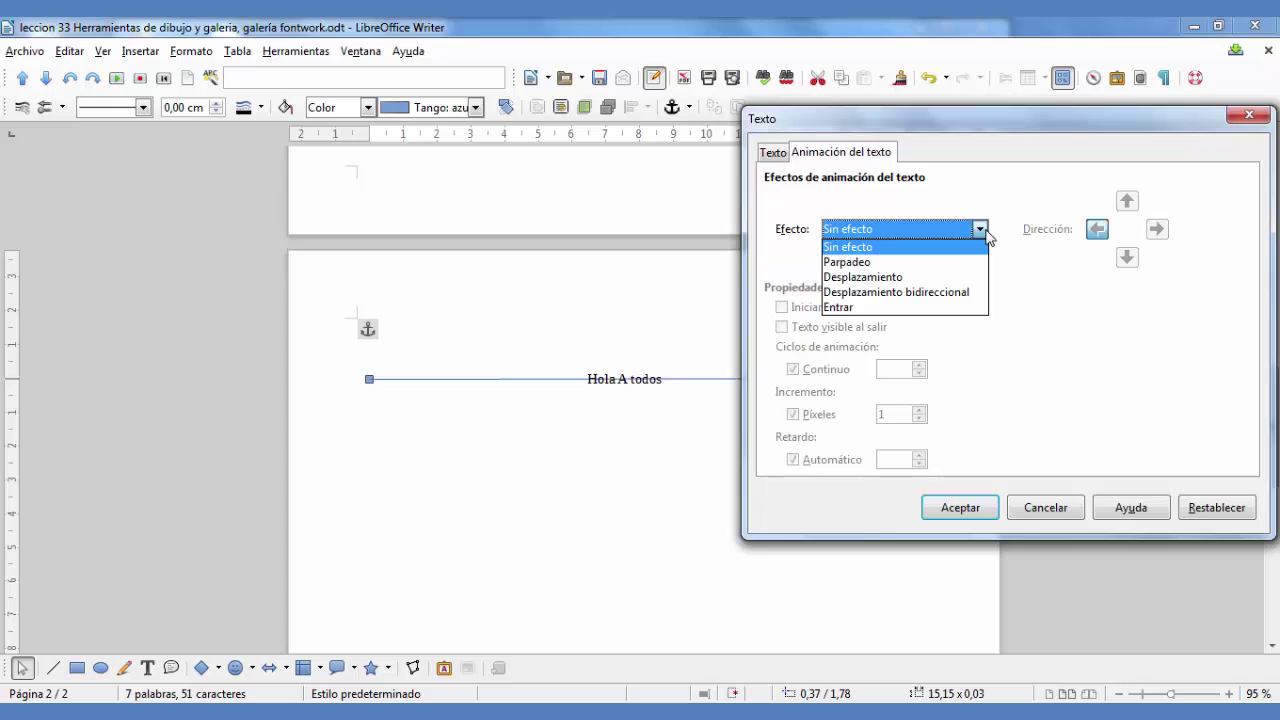
click(969, 291)
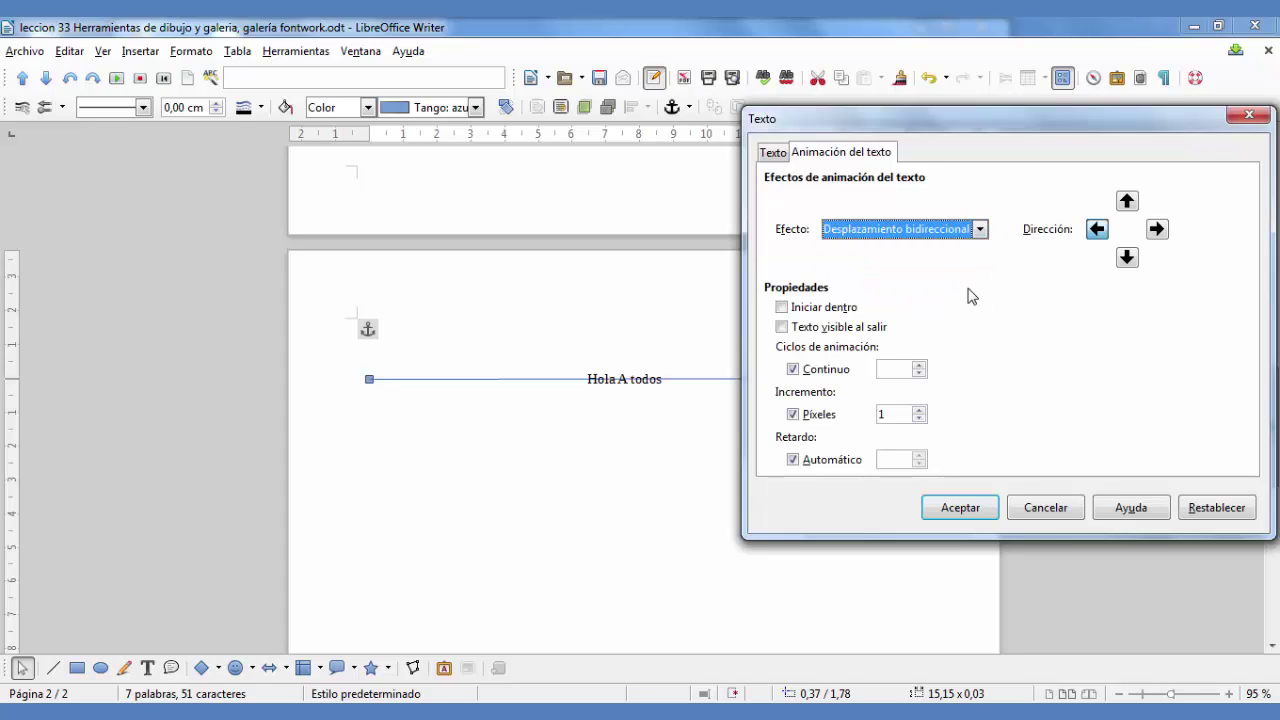
click(960, 510)
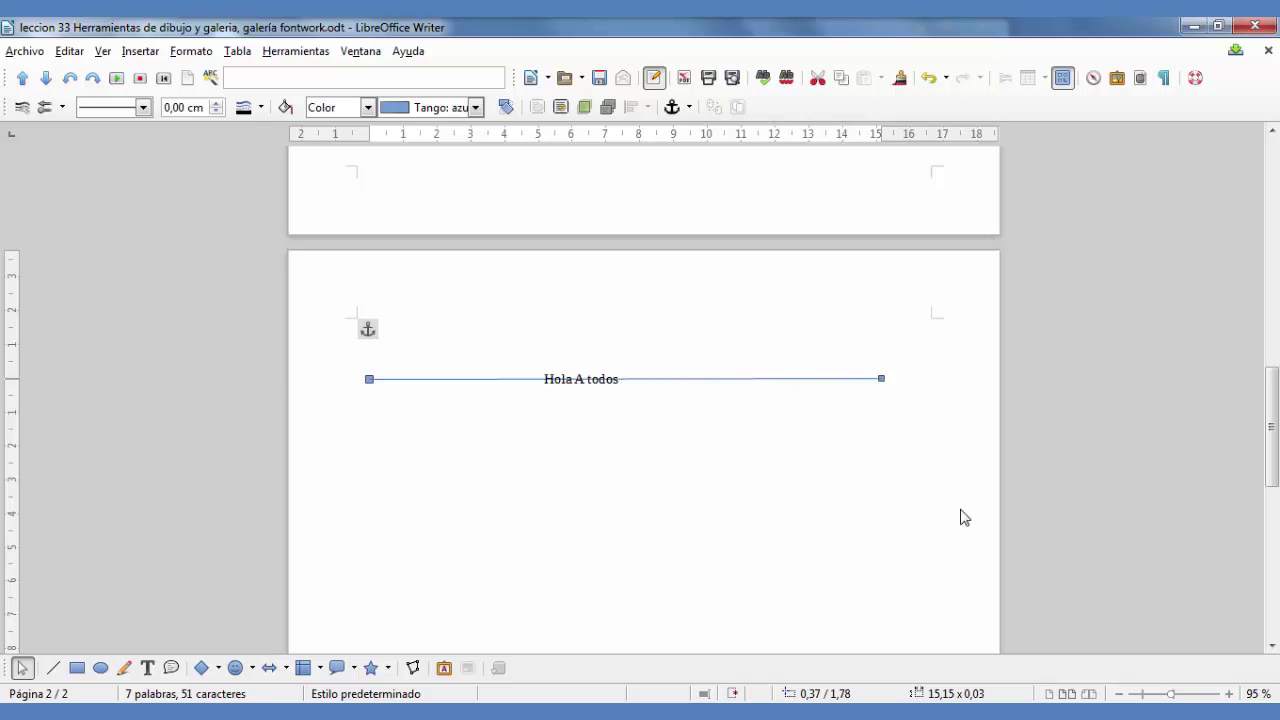
Set the "Hola A todos" line's transparency to 100 % and deselect it
right_click(866, 379)
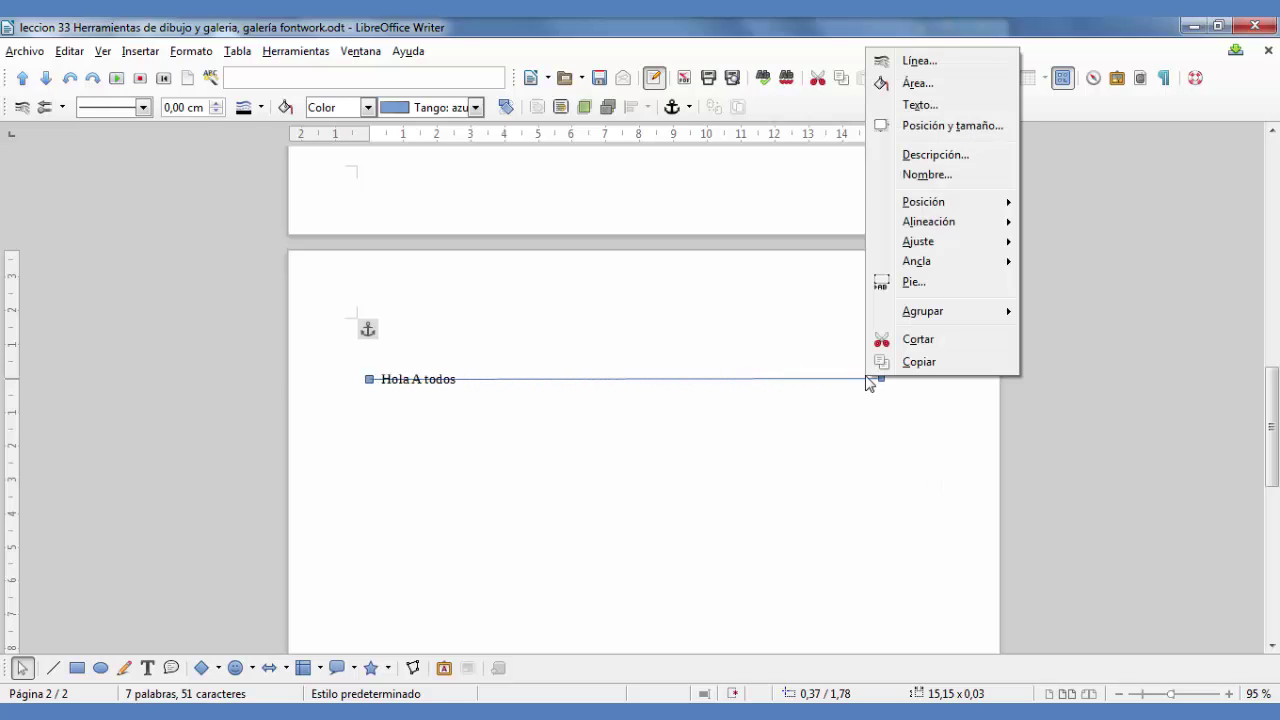
click(927, 60)
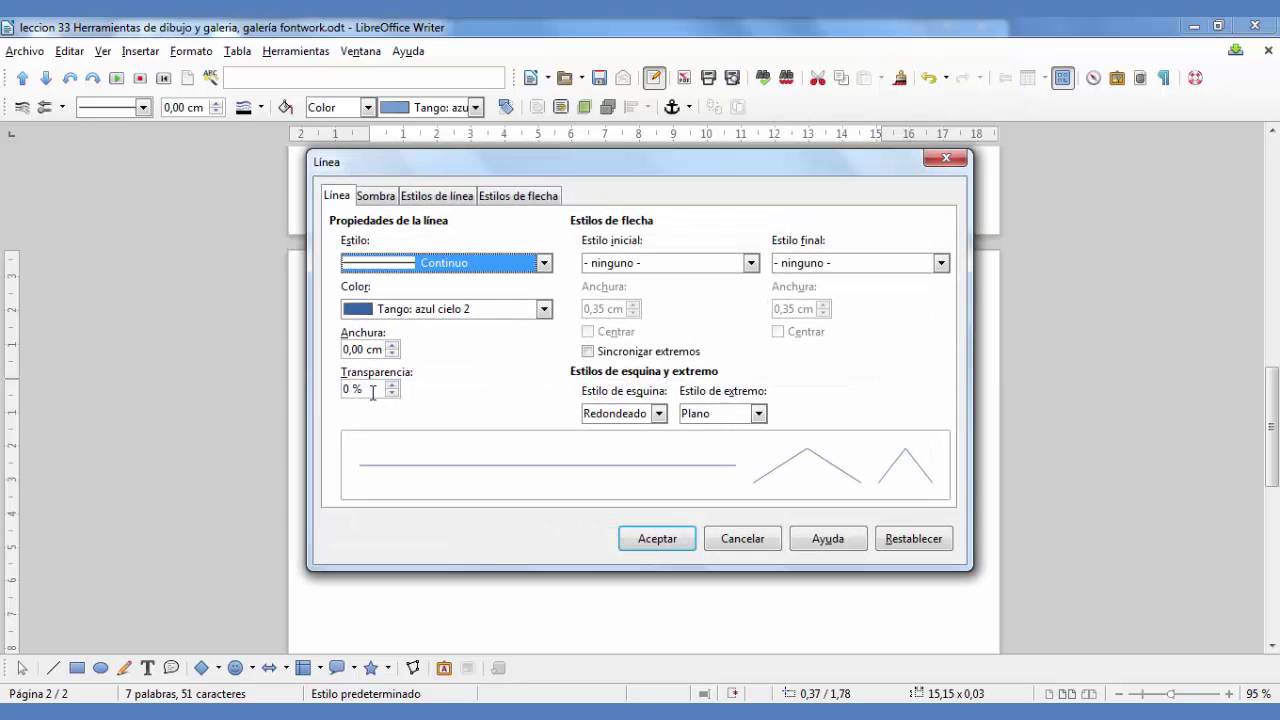
drag(372, 392, 319, 392)
text(1)
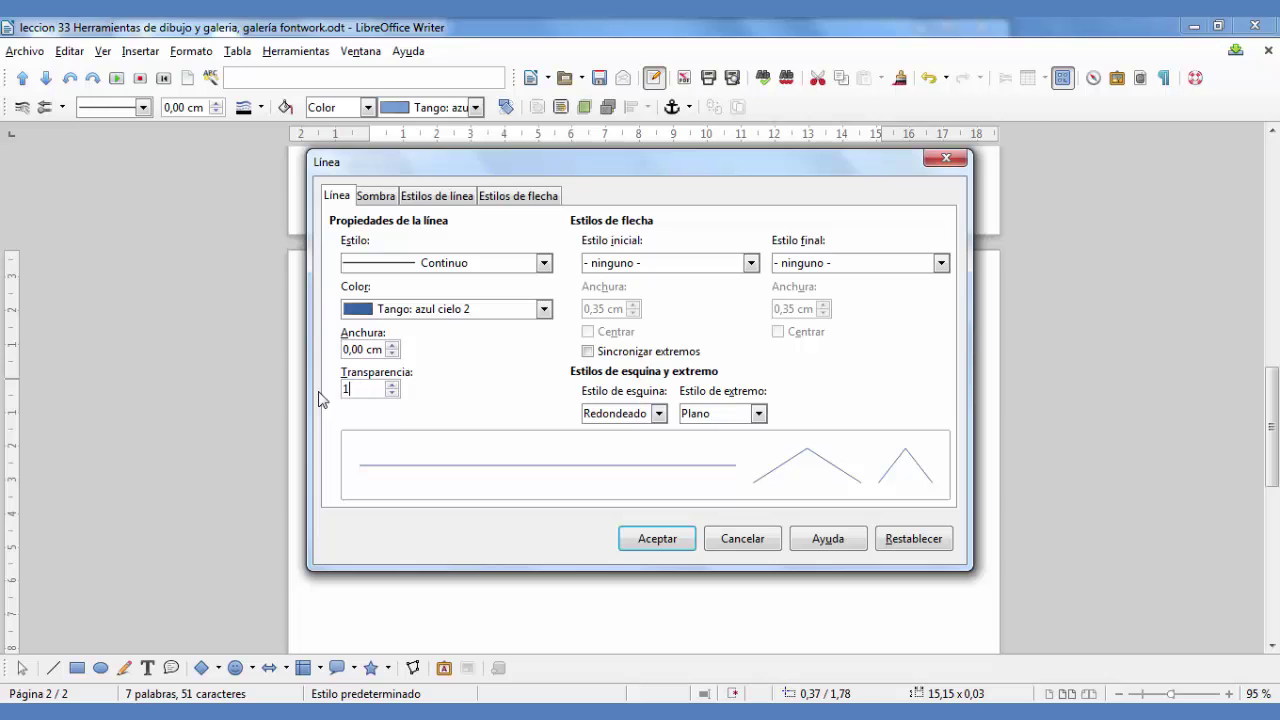
text(00)
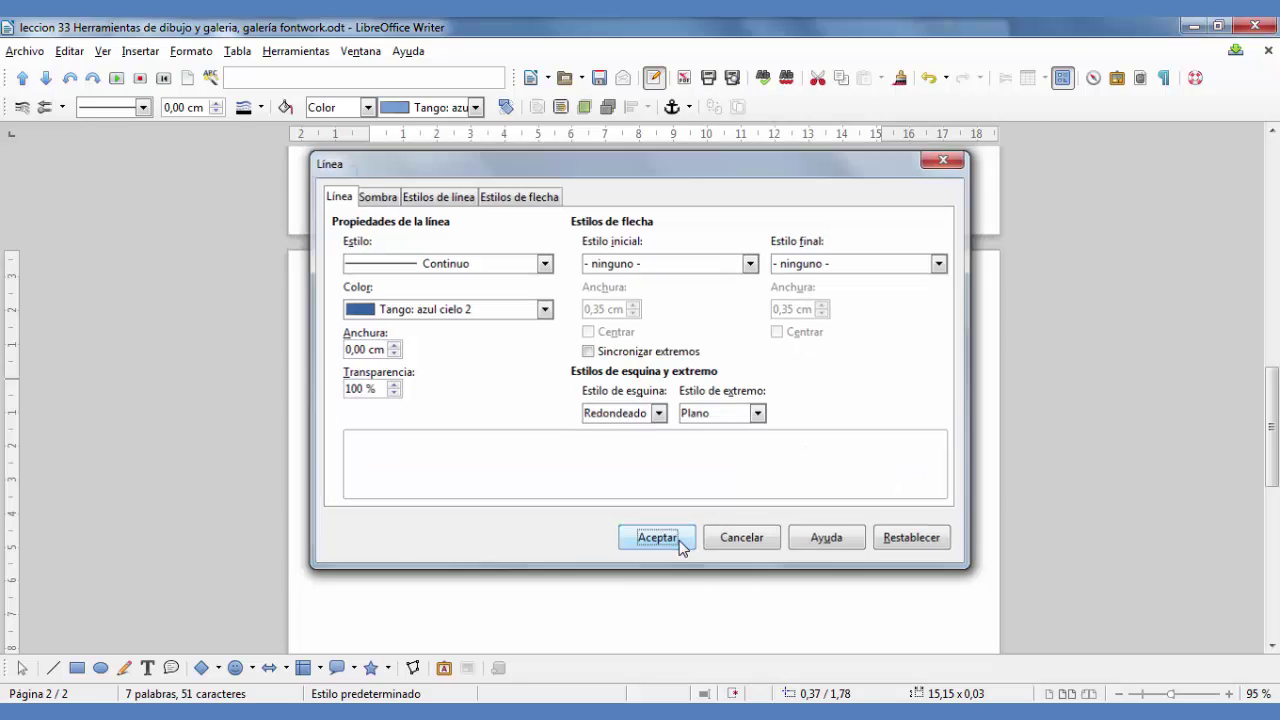
click(678, 540)
click(680, 538)
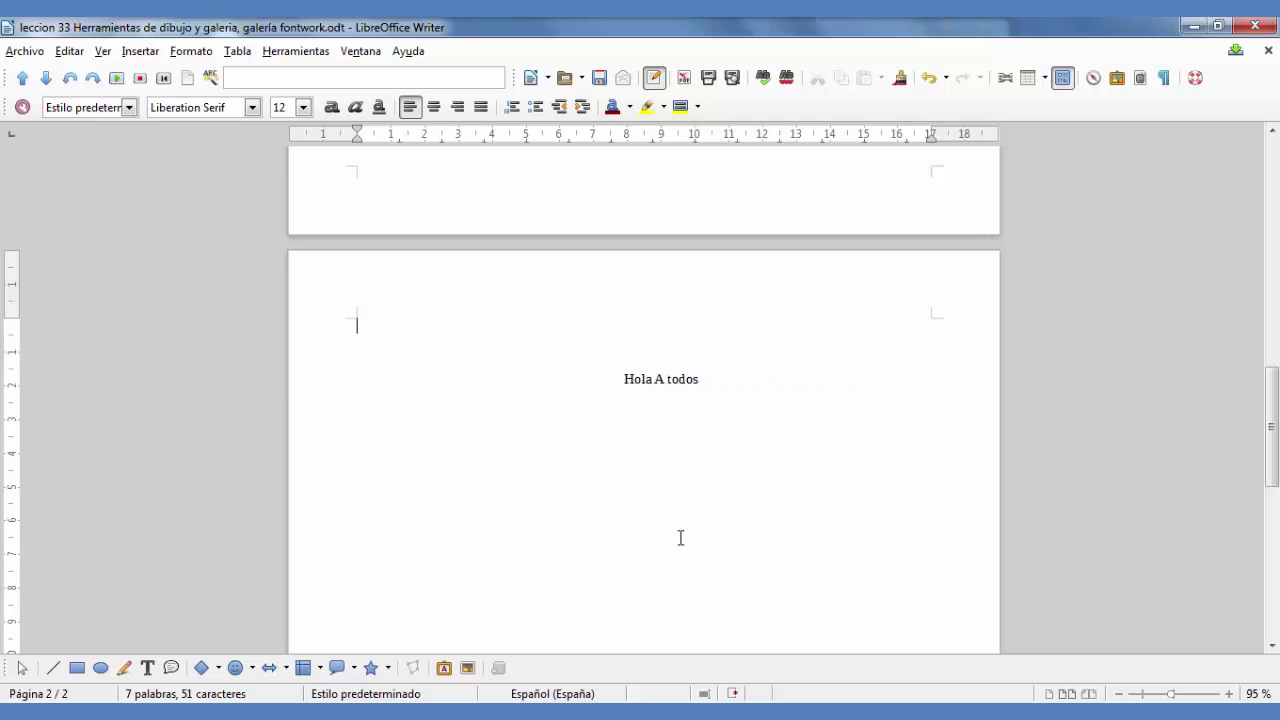
Give the "Hola a todos" text box at the end of page 1 a Continuo outline and deselect it
scroll(680, 538, up, 3)
scroll(680, 538, up, 3)
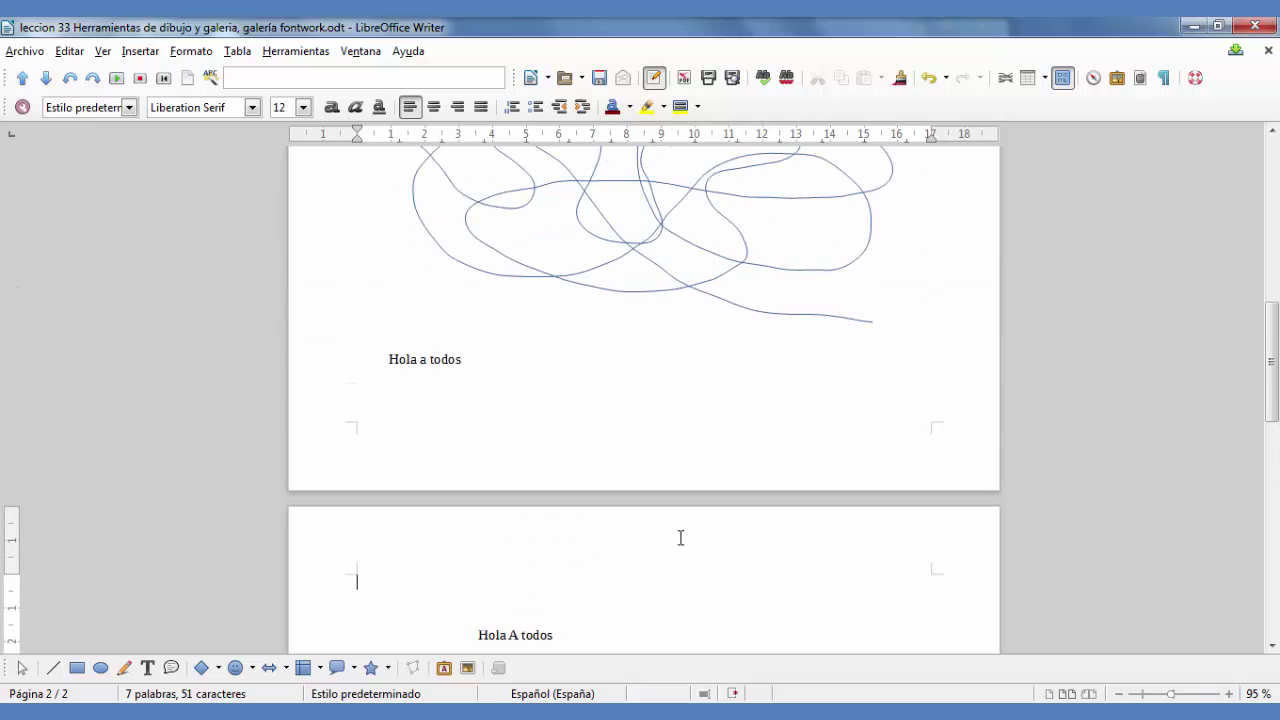
click(447, 357)
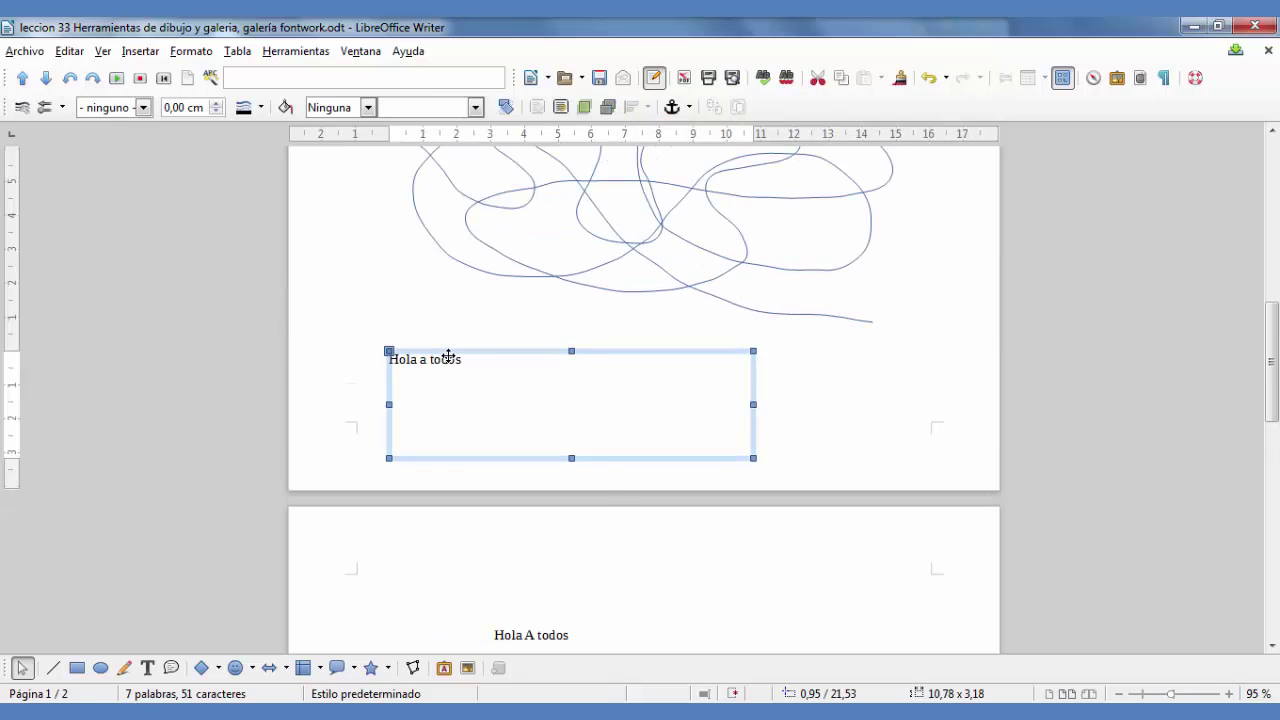
right_click(447, 357)
click(577, 372)
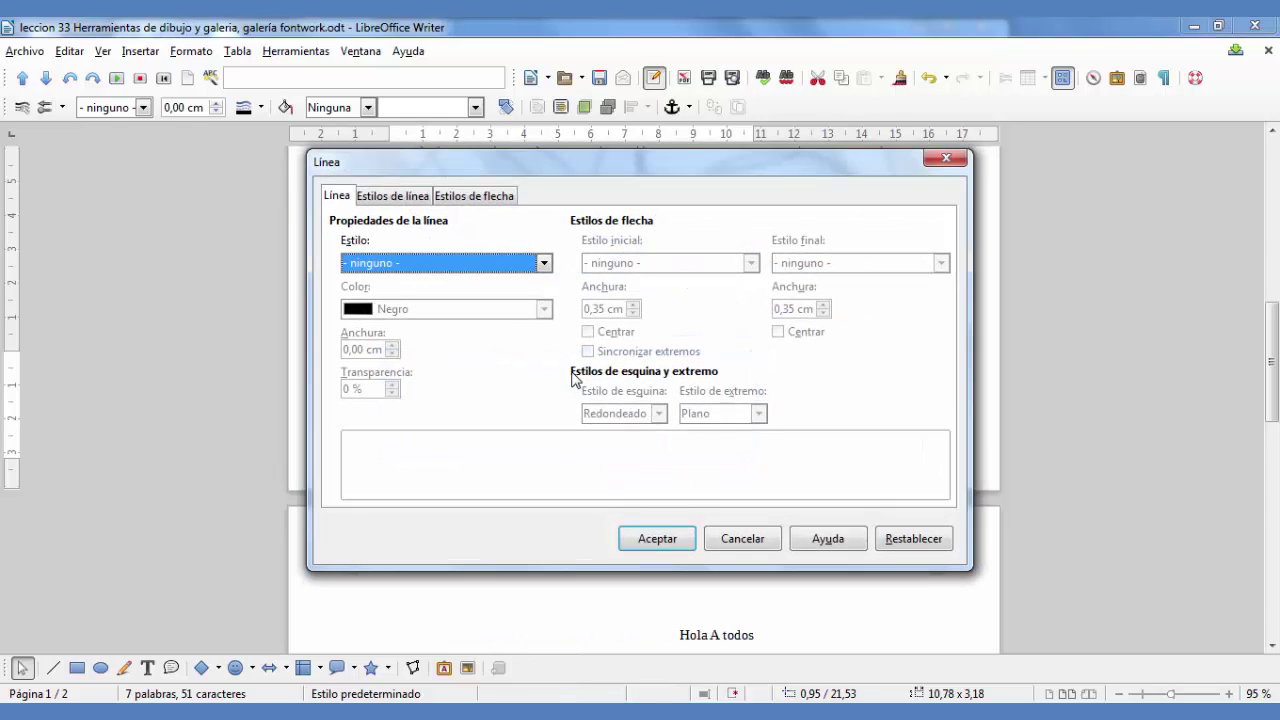
click(544, 263)
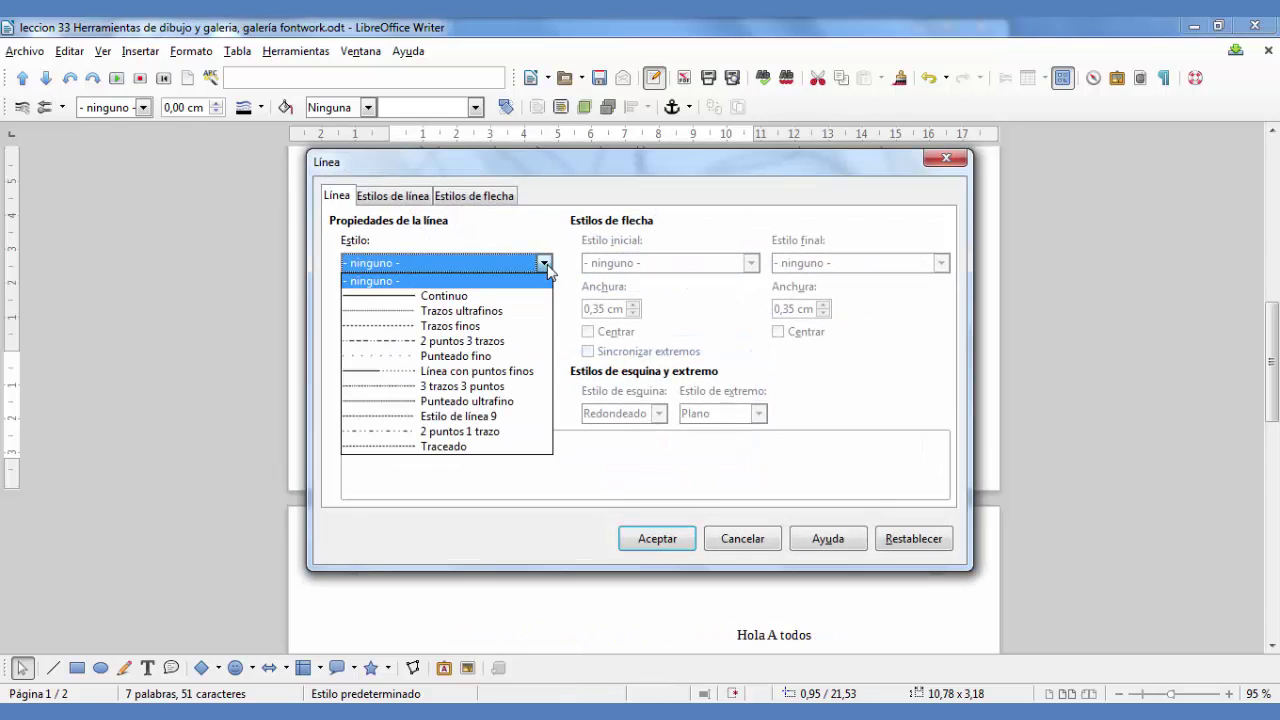
click(440, 291)
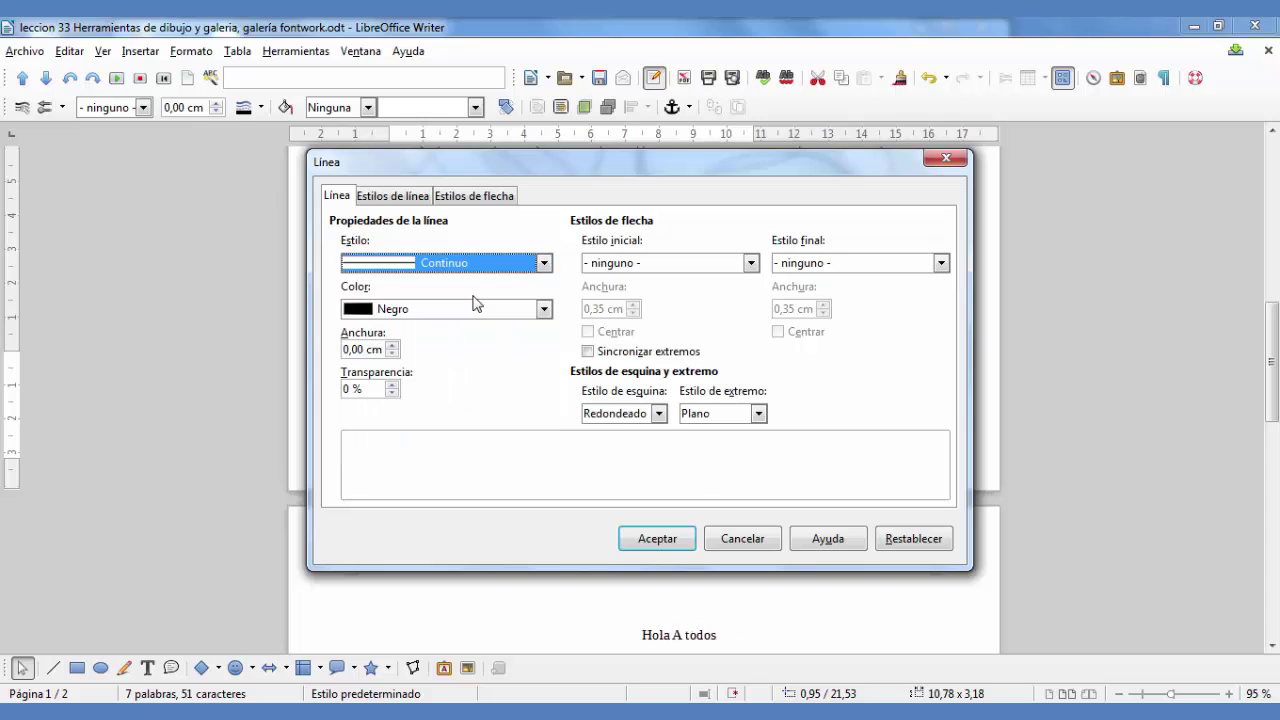
click(672, 548)
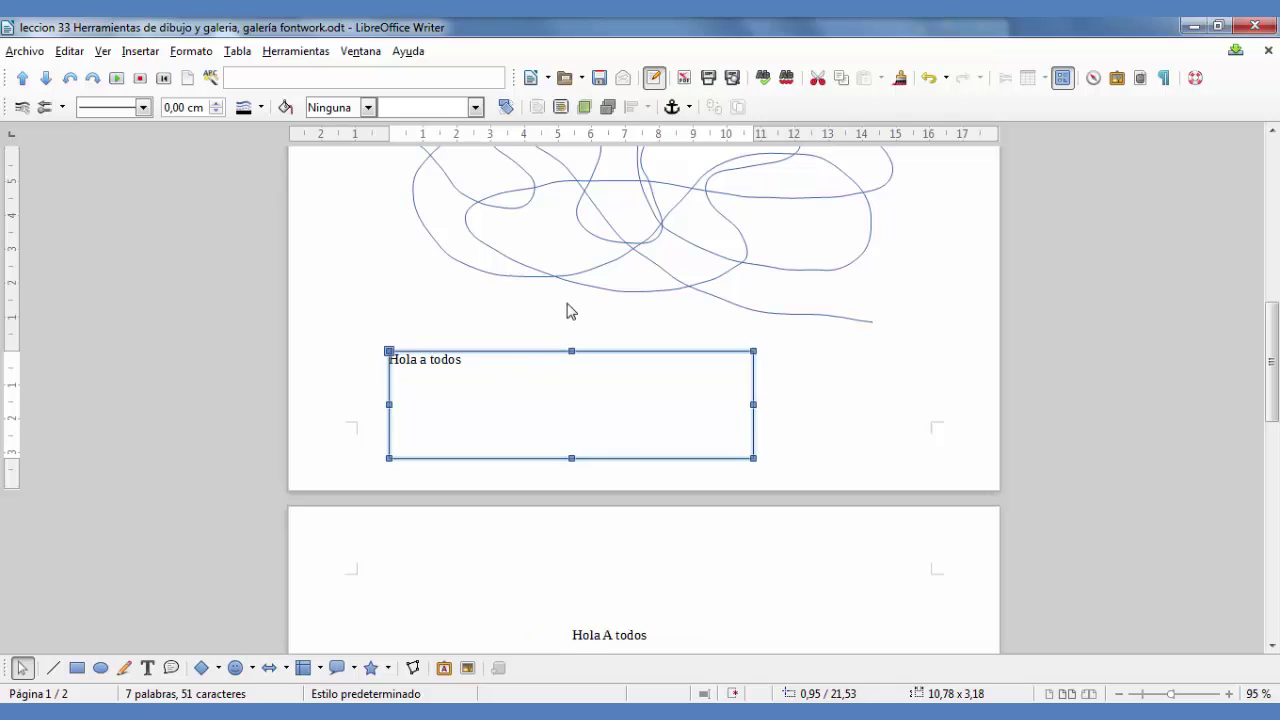
click(569, 309)
right_click(582, 218)
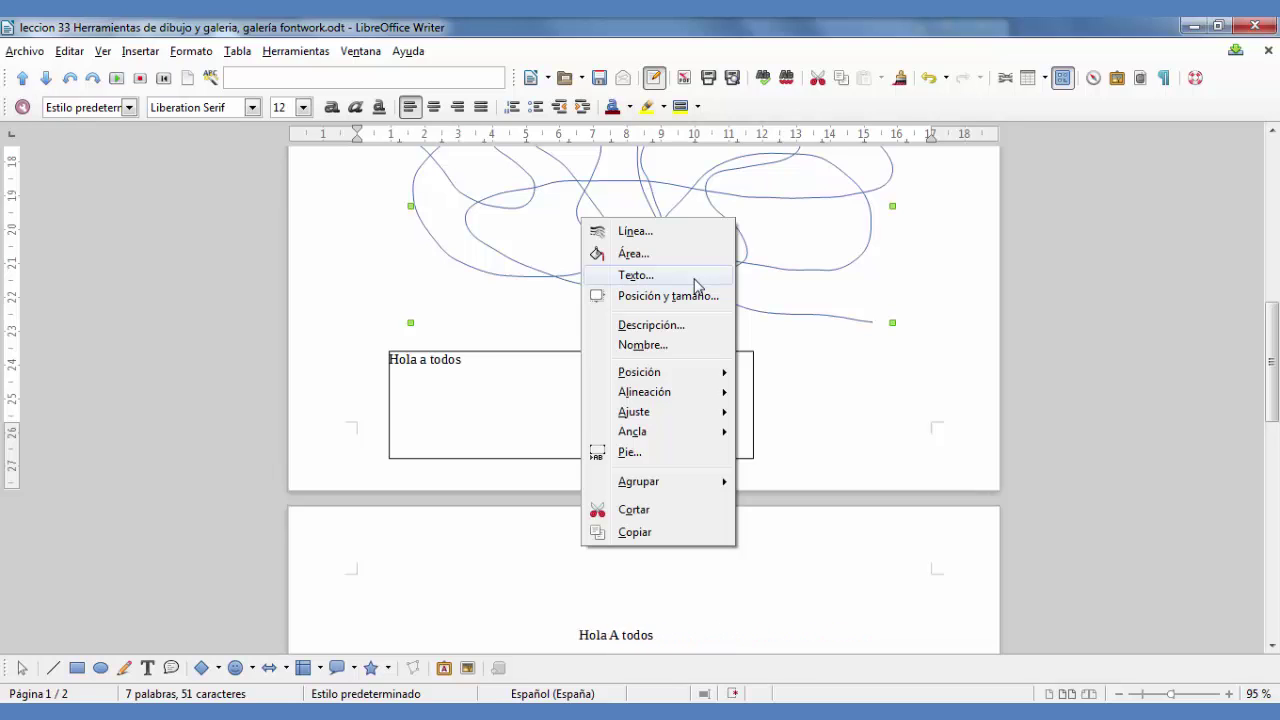
key(Escape)
scroll(700, 417, down, 5)
scroll(698, 417, down, 3)
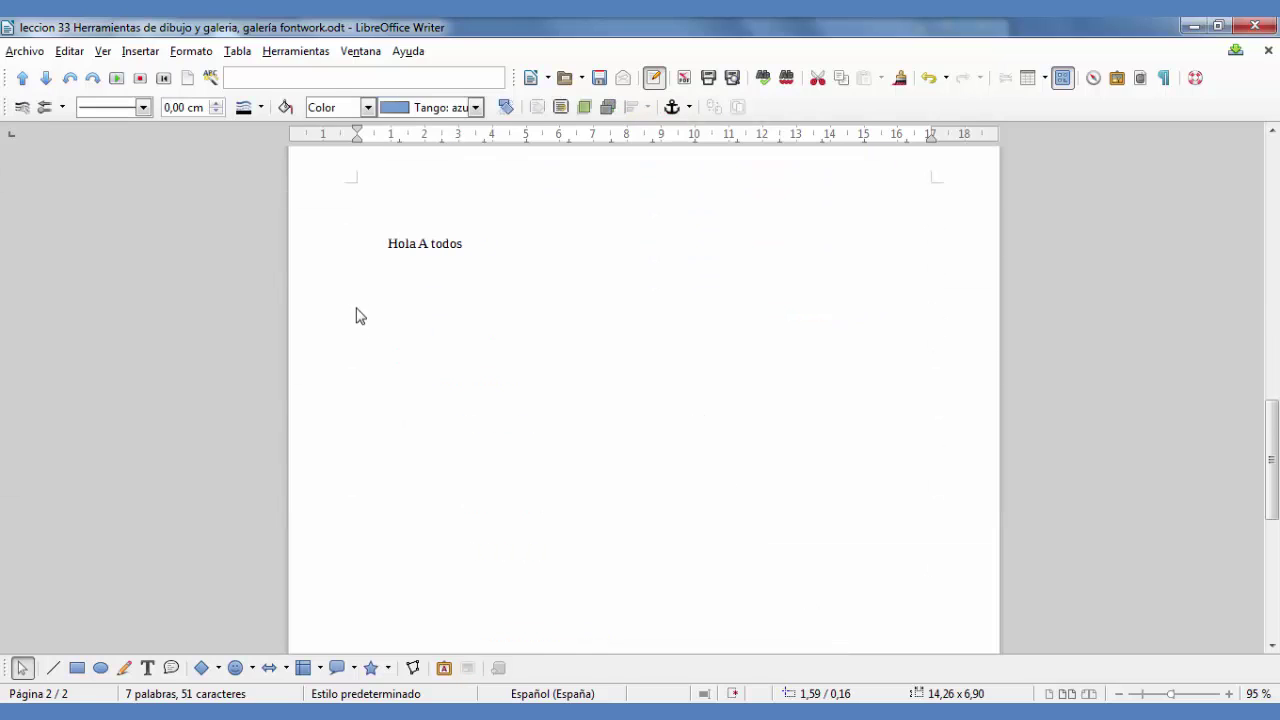
click(383, 318)
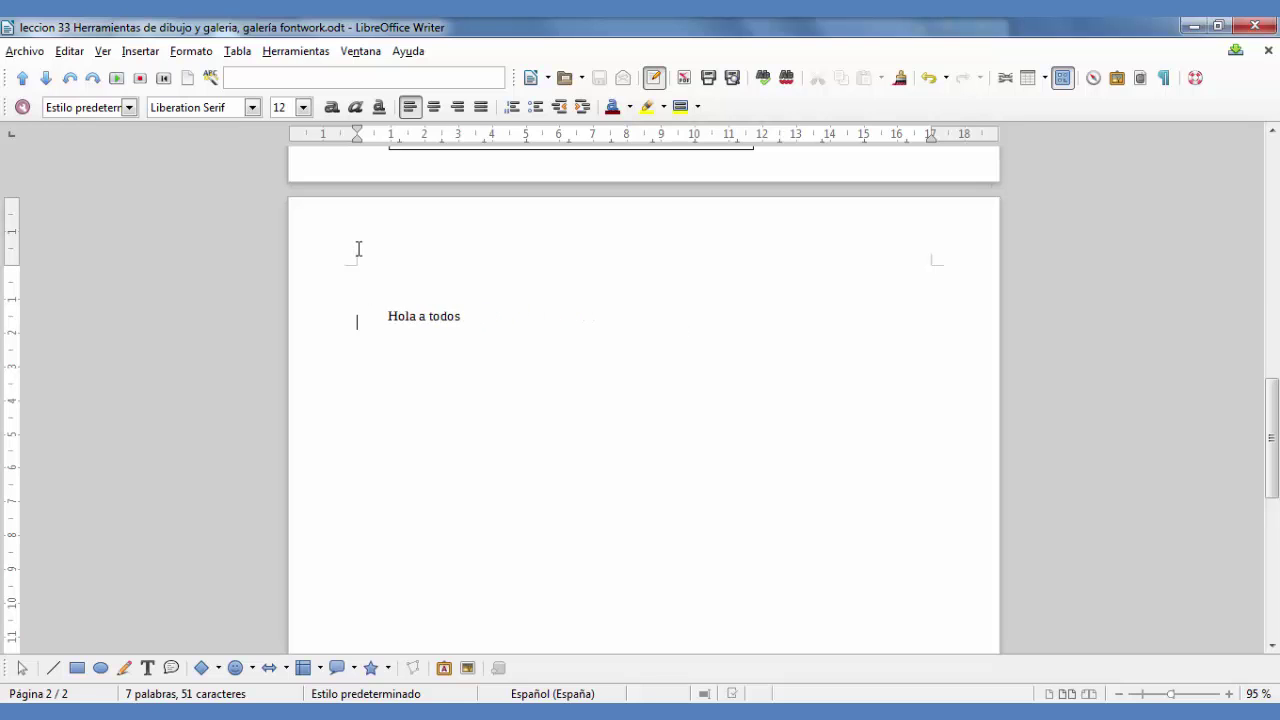
Set the text animation of the transparent line on page 2 to Sin efecto, deselect it and save the document
click(520, 325)
right_click(521, 325)
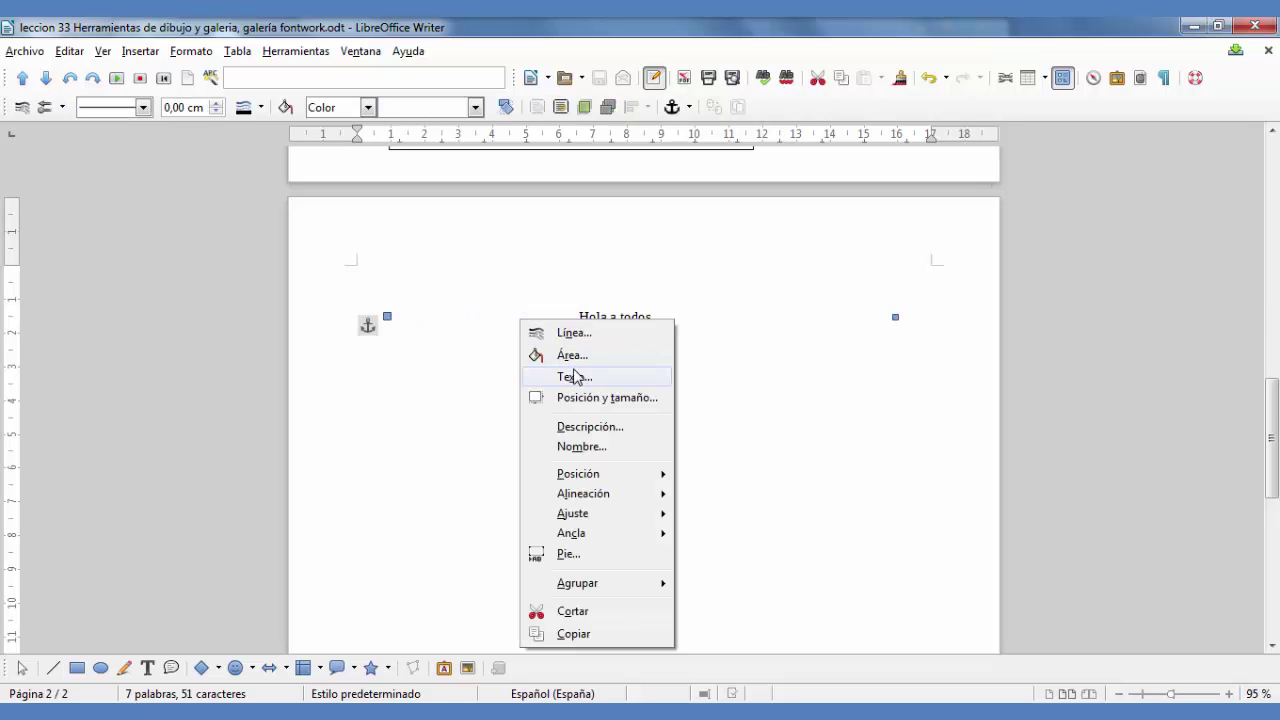
click(575, 377)
click(931, 229)
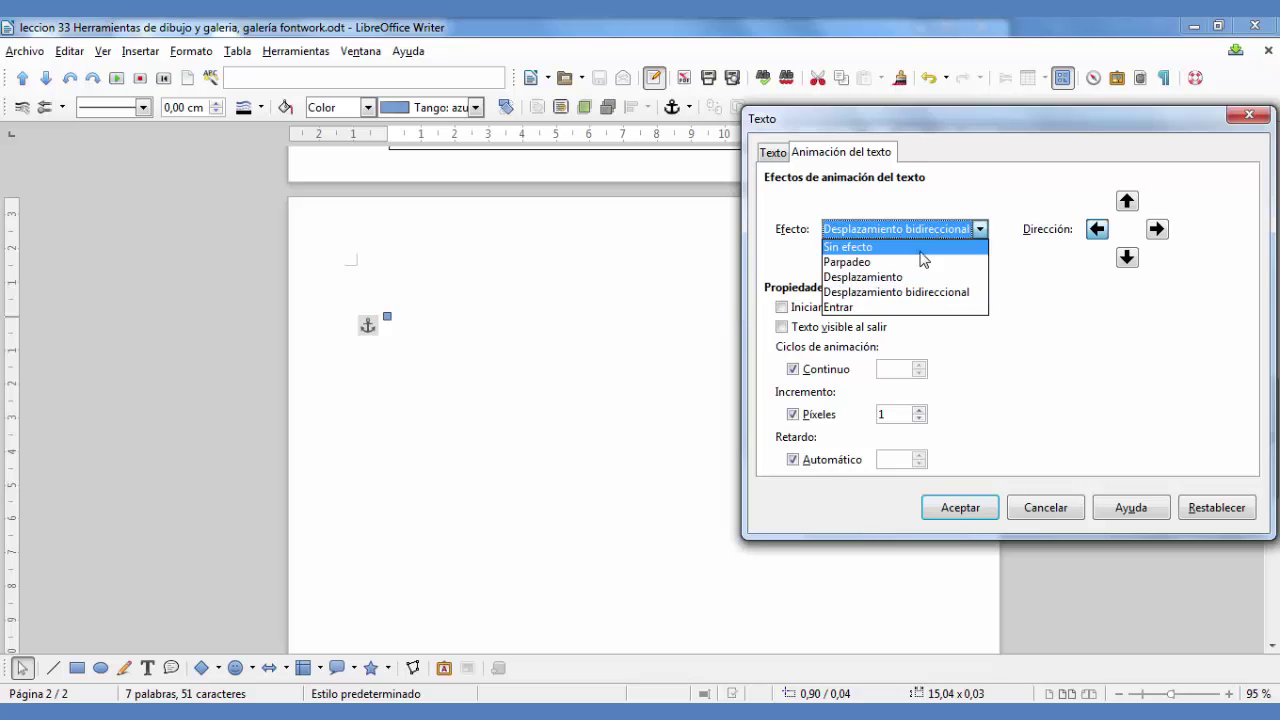
click(900, 241)
click(960, 508)
click(417, 391)
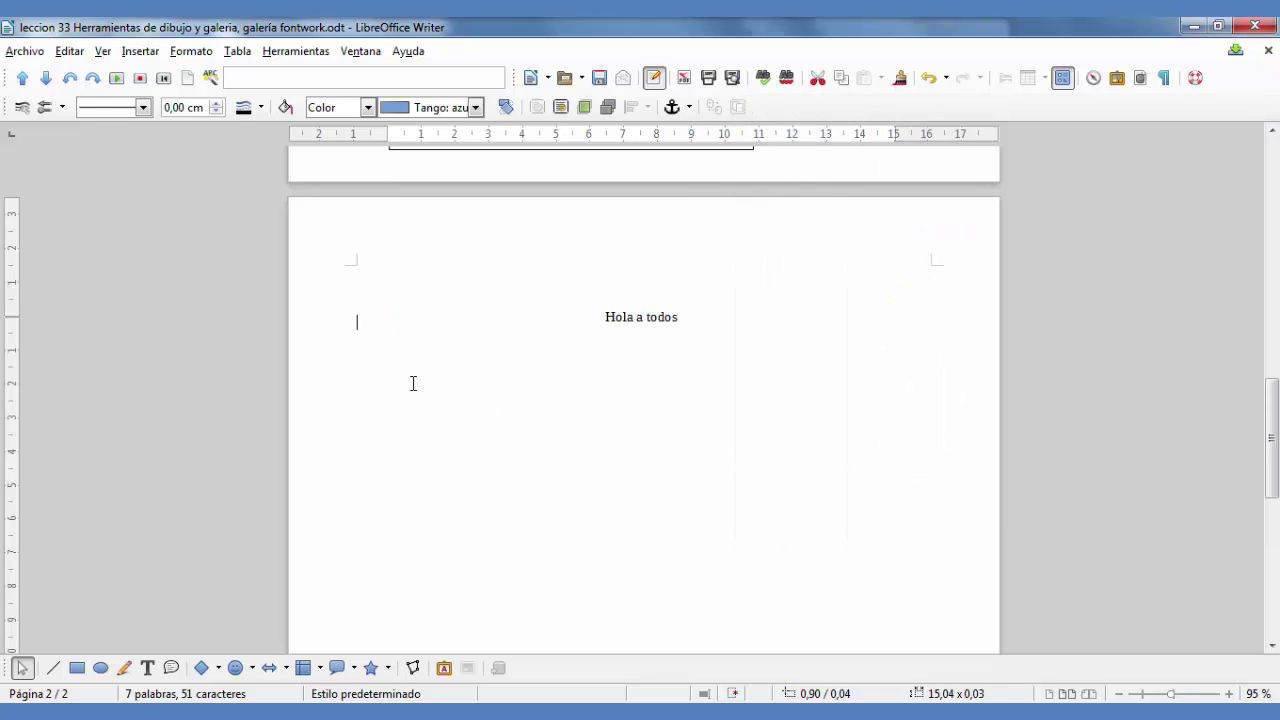
double_click(737, 695)
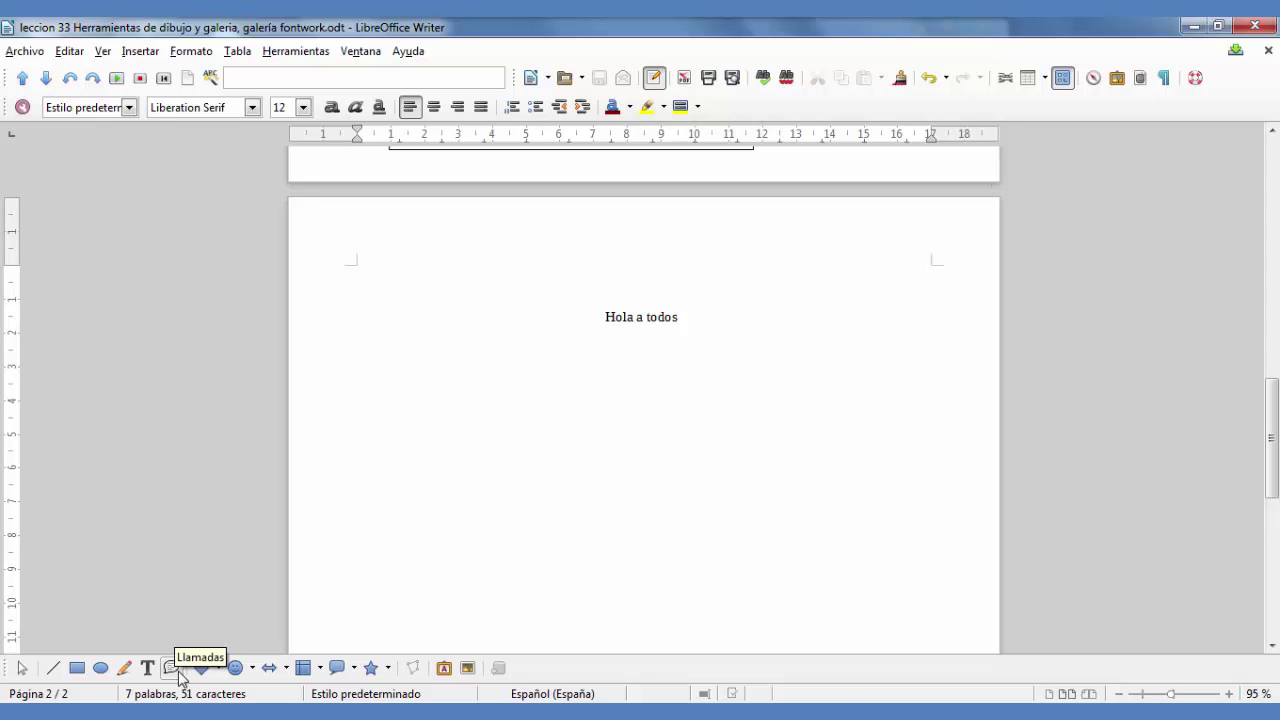
Draw a callout with a box about 2 cm square below the transparent line and enter "Hola" in it
click(179, 674)
mouse_move(405, 413)
mouse_down()
mouse_move(541, 524)
mouse_move(684, 427)
mouse_up()
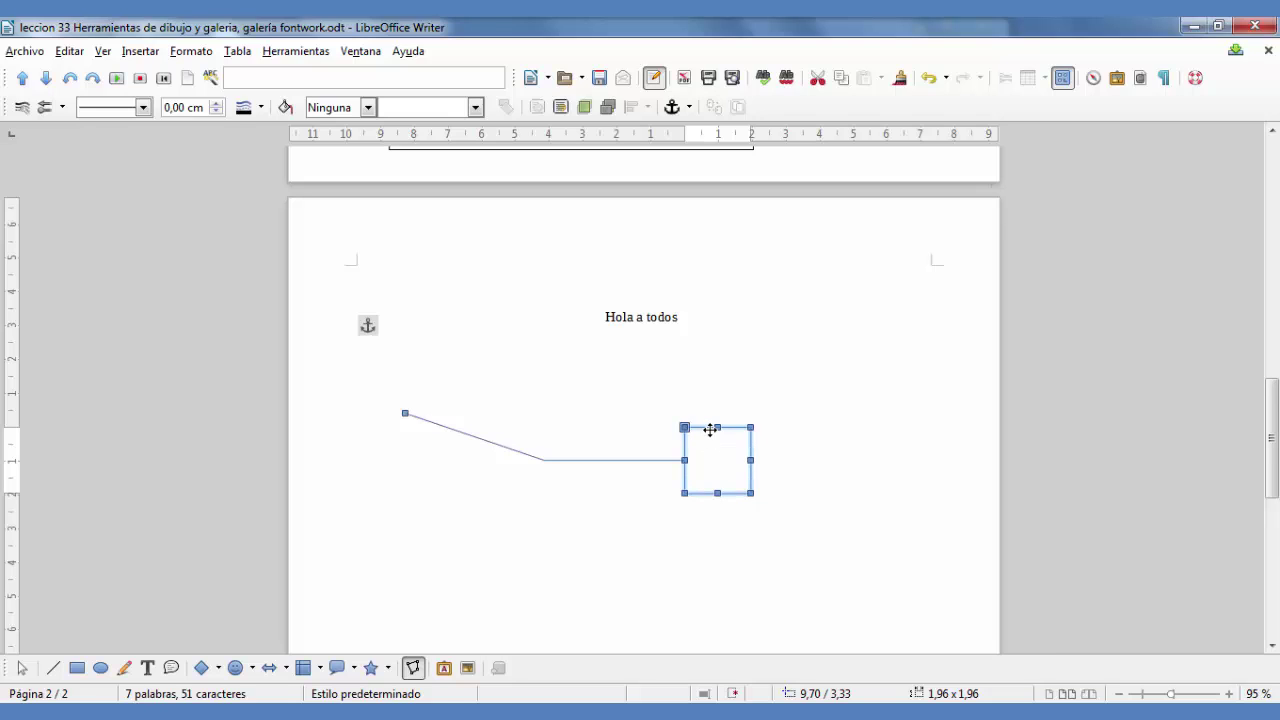
text(Hola)
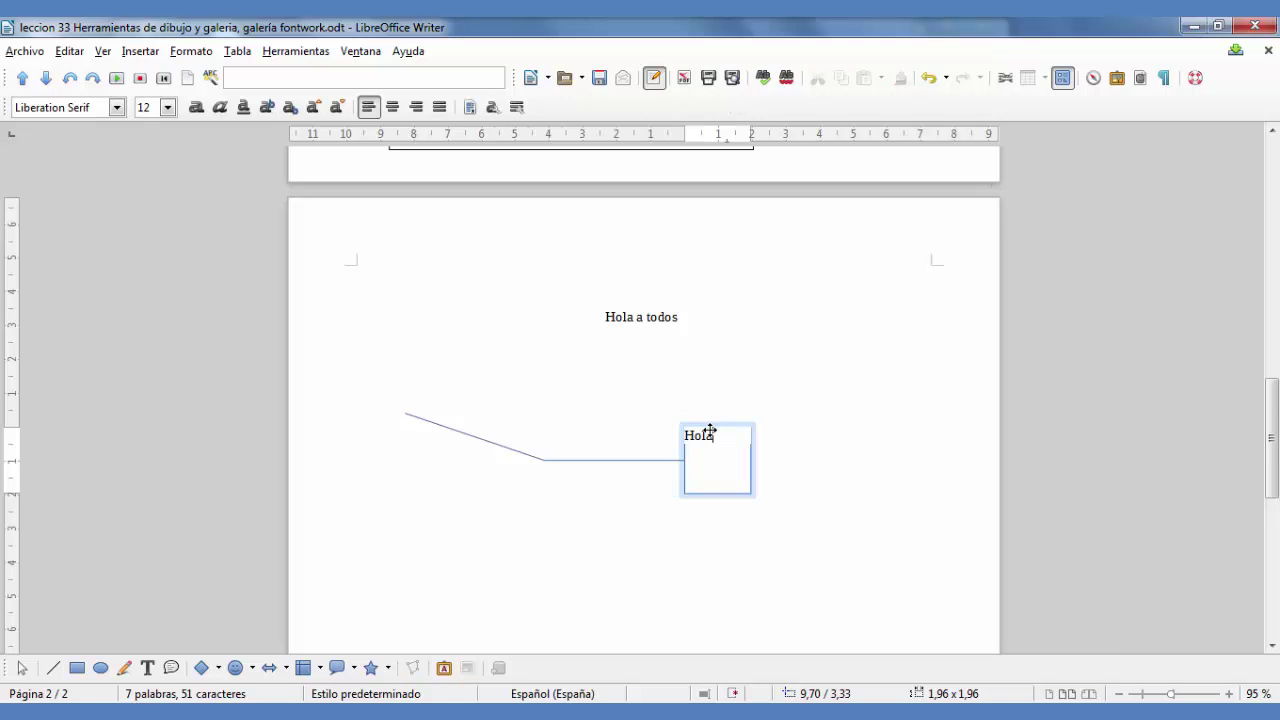
click(803, 482)
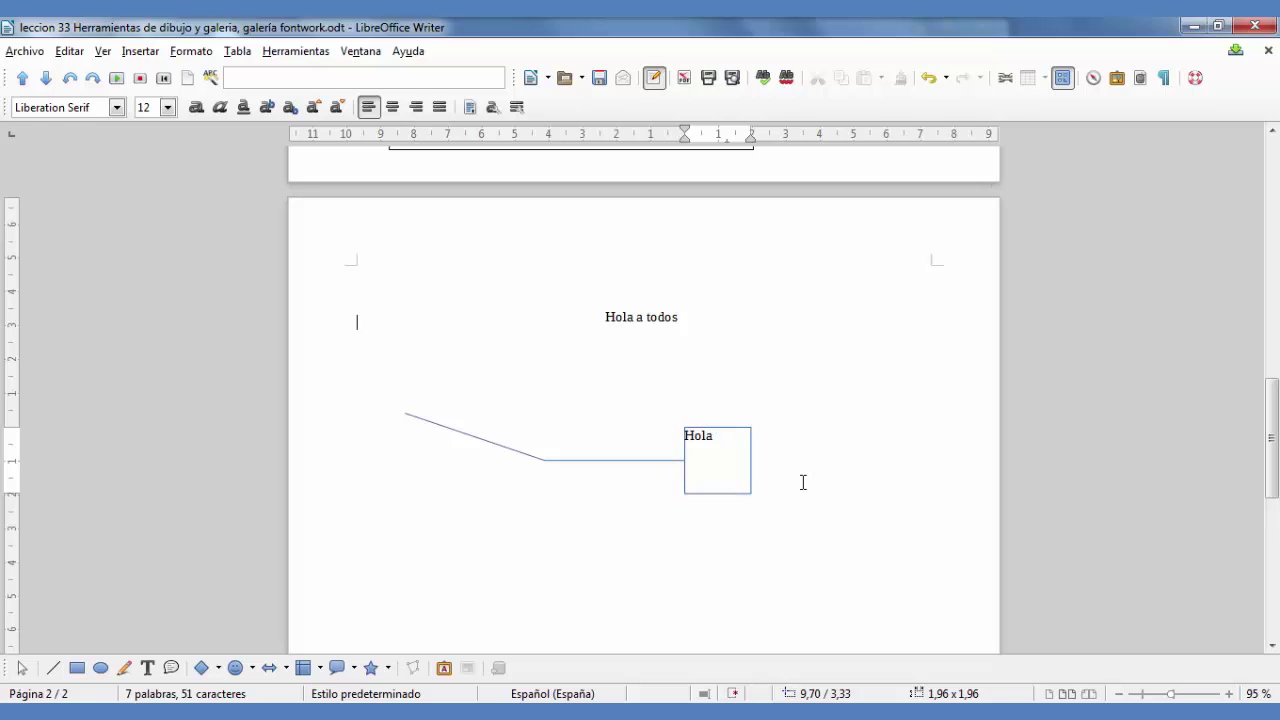
Move the tip of the "Hola" callout's pointer line up and closer to its box, just below the "Hola a todos" text
click(486, 439)
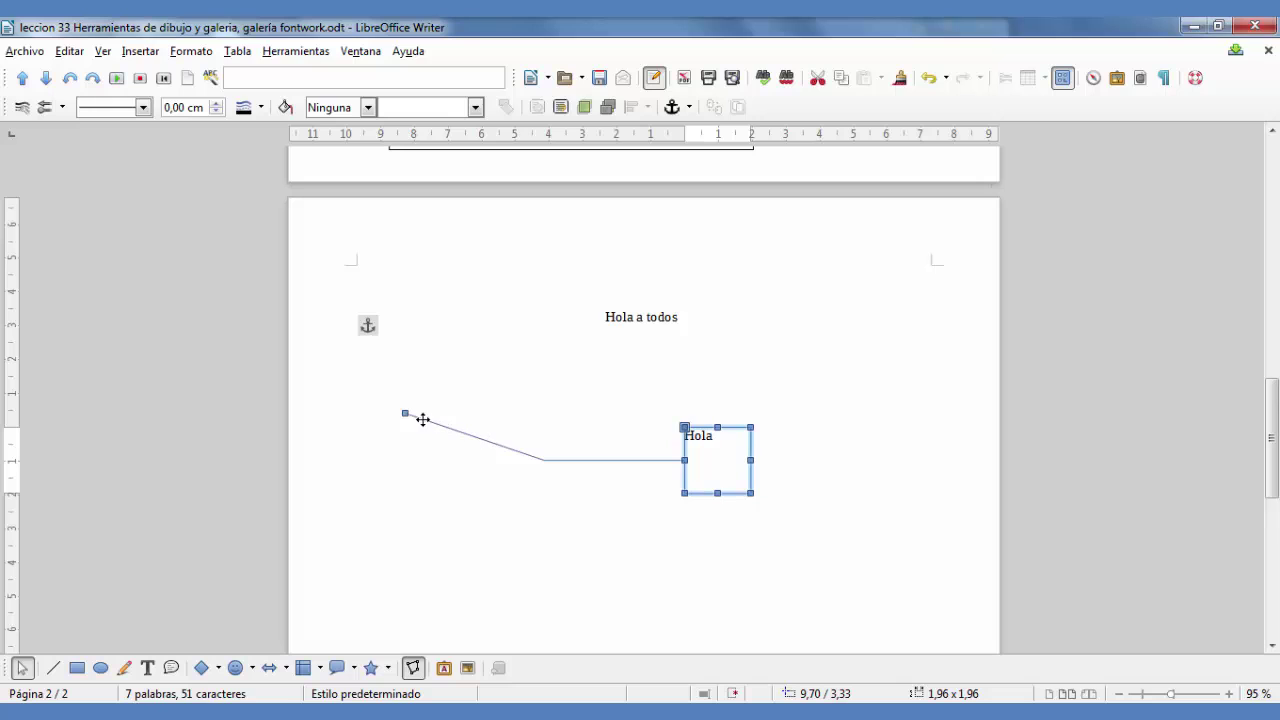
drag(406, 420, 412, 378)
drag(413, 380, 561, 372)
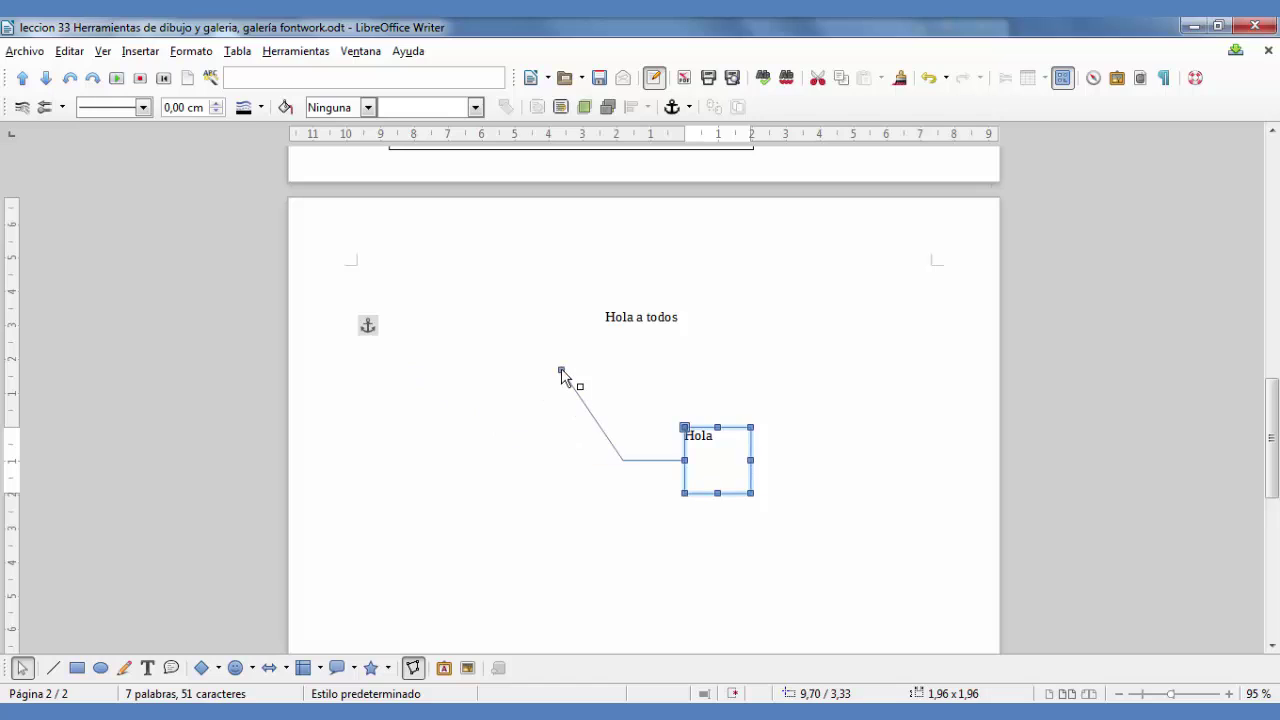
click(470, 423)
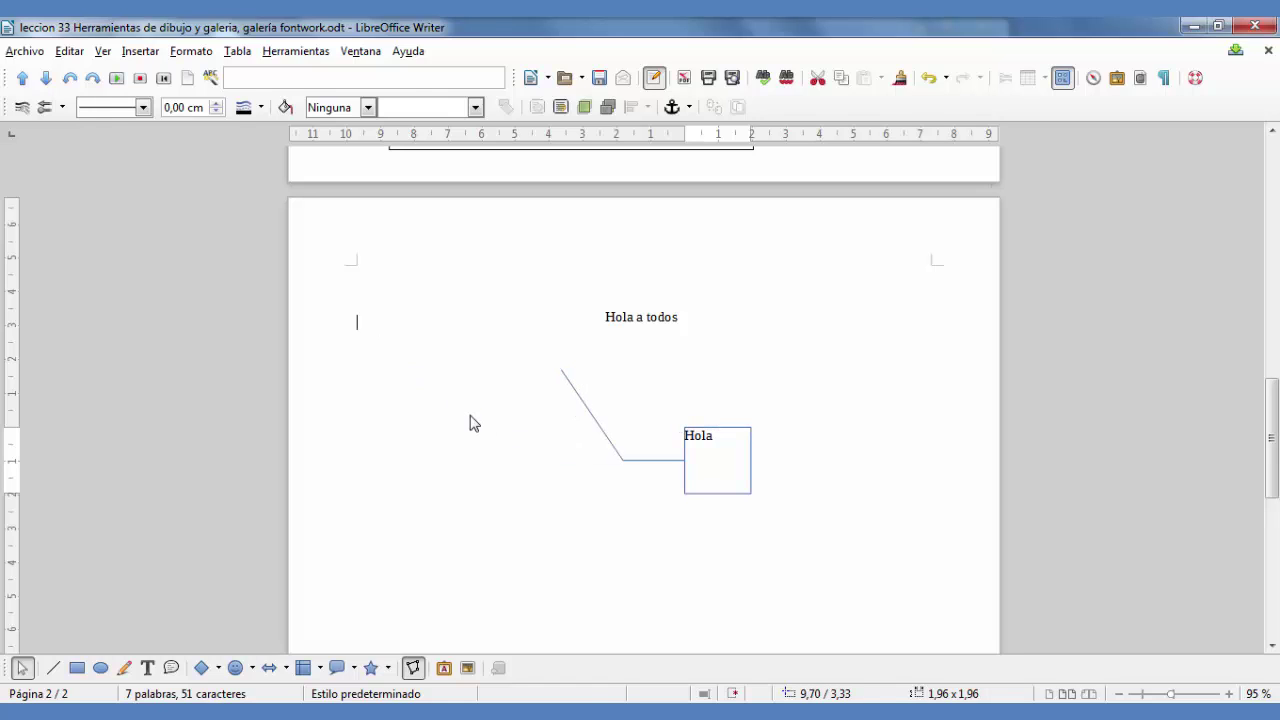
Move the callout's "Hola" box to the right and slightly up, then save the document
click(752, 480)
mouse_move(723, 457)
mouse_down()
mouse_move(723, 377)
mouse_move(809, 479)
mouse_move(766, 414)
mouse_move(583, 506)
mouse_move(409, 471)
mouse_move(771, 515)
mouse_move(823, 371)
mouse_move(812, 446)
mouse_up()
click(854, 420)
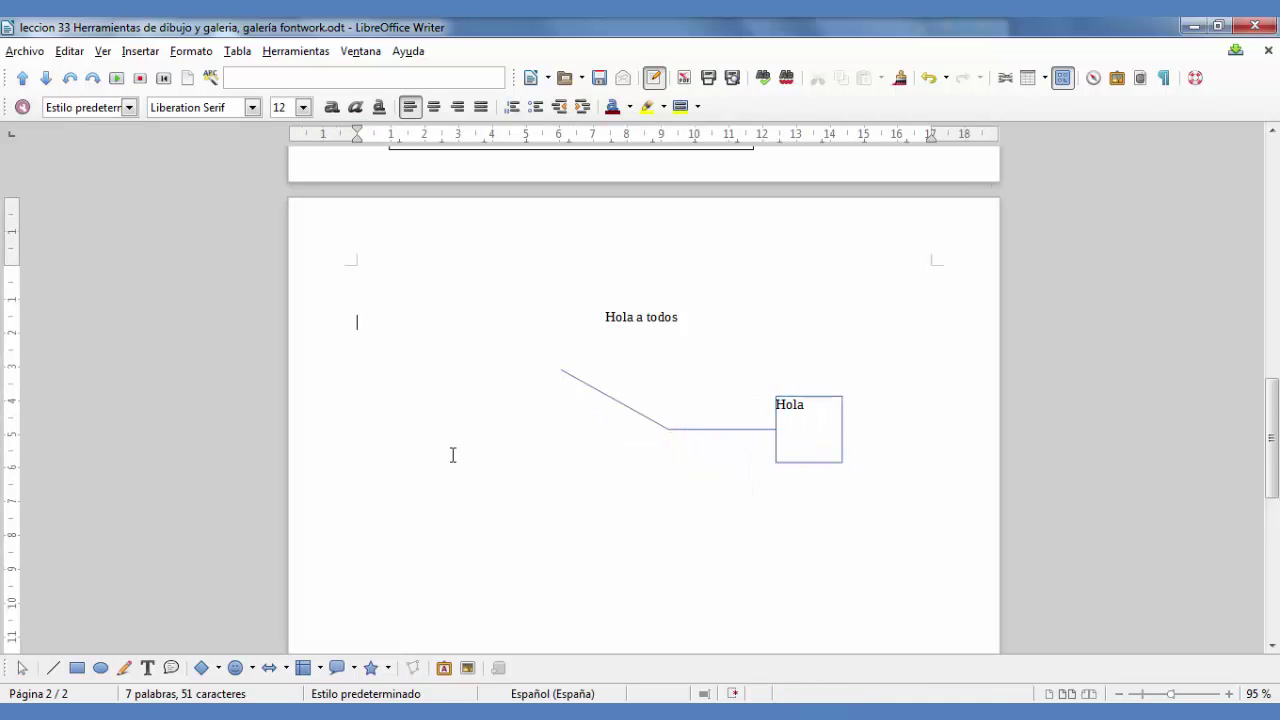
scroll(452, 455, down, 1)
scroll(452, 455, down, 2)
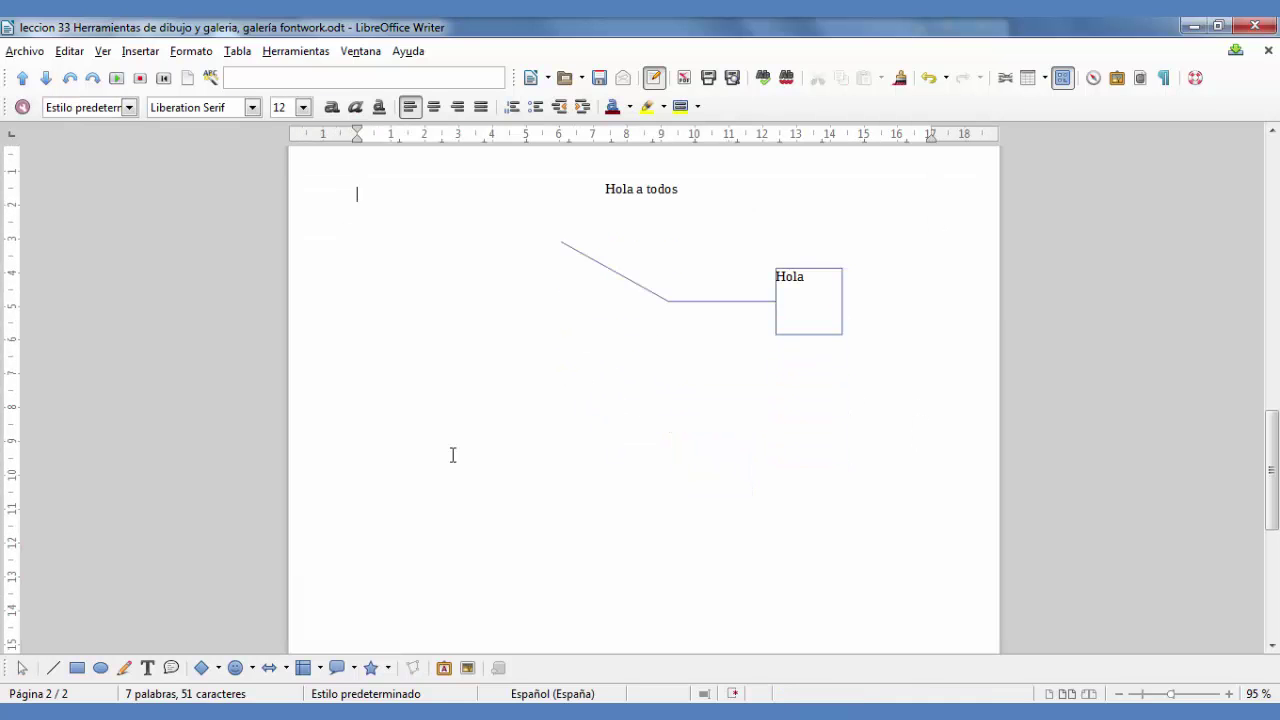
double_click(733, 694)
Draw a cube about 5.4 cm wide and 4.6 cm high below and to the left of the callout
click(218, 668)
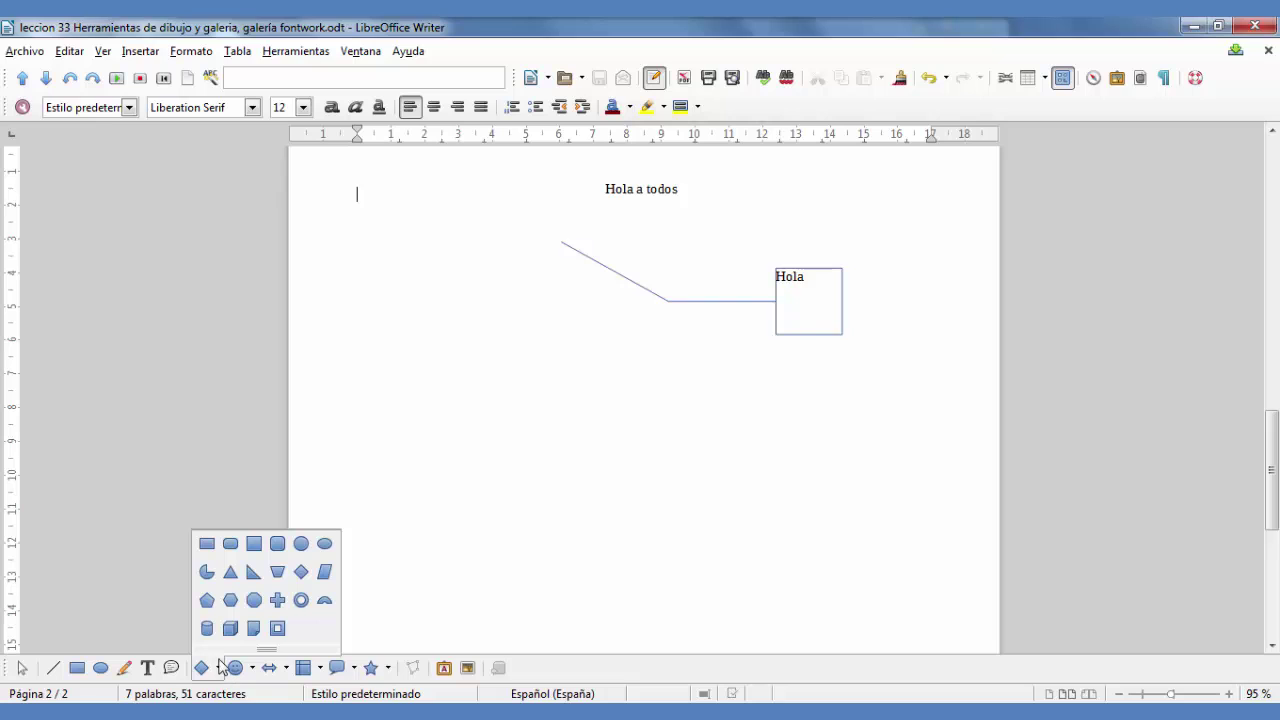
click(230, 628)
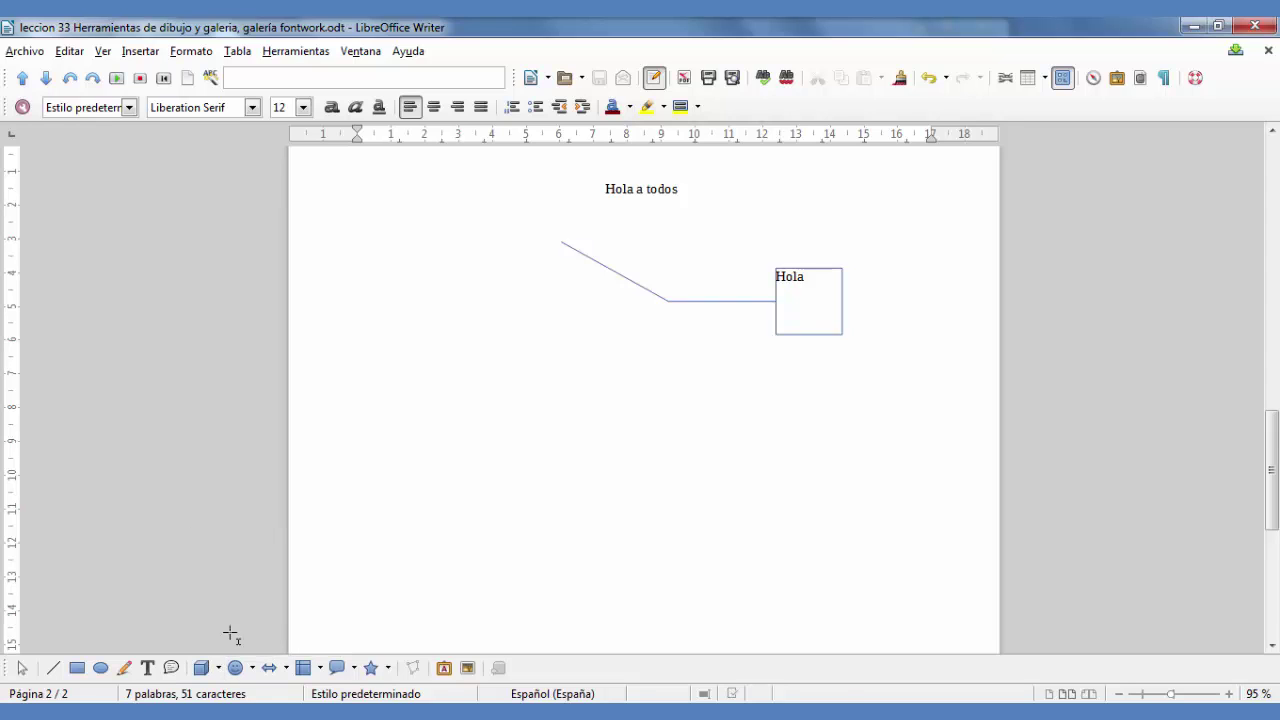
drag(380, 333, 566, 489)
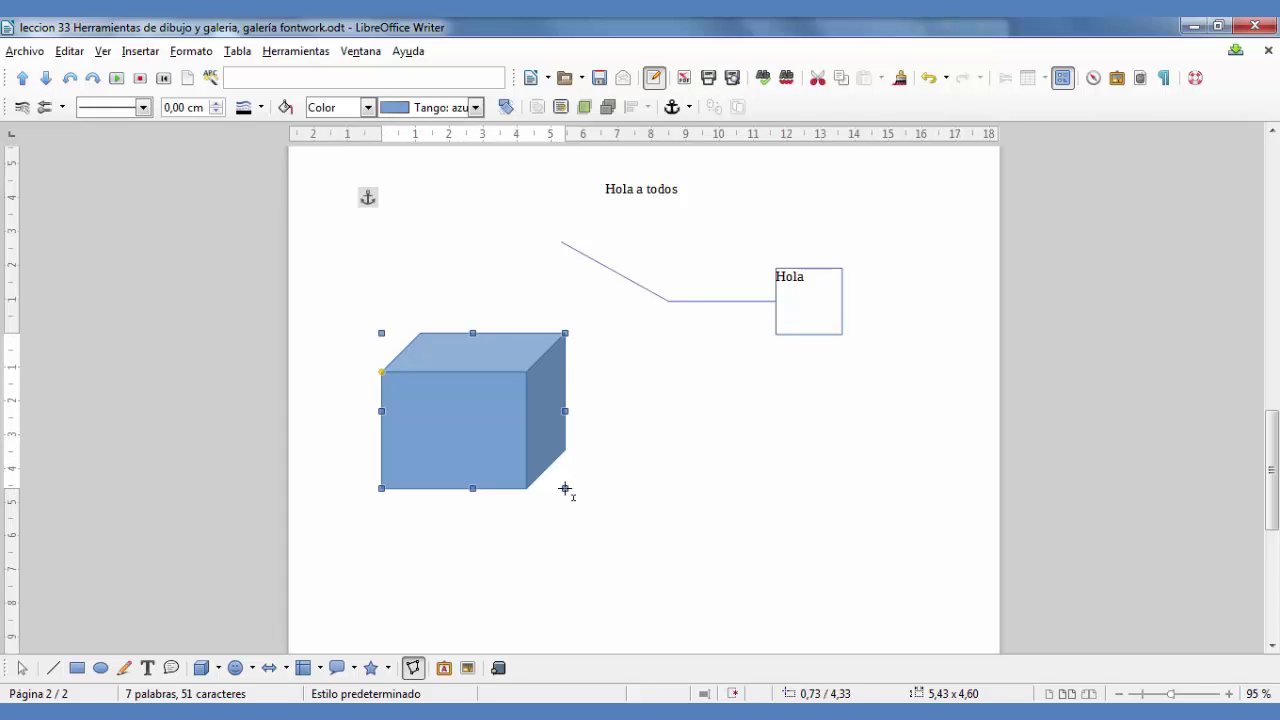
Draw a circle pie shape about 4.3 cm wide and high to the right of the cube
click(219, 670)
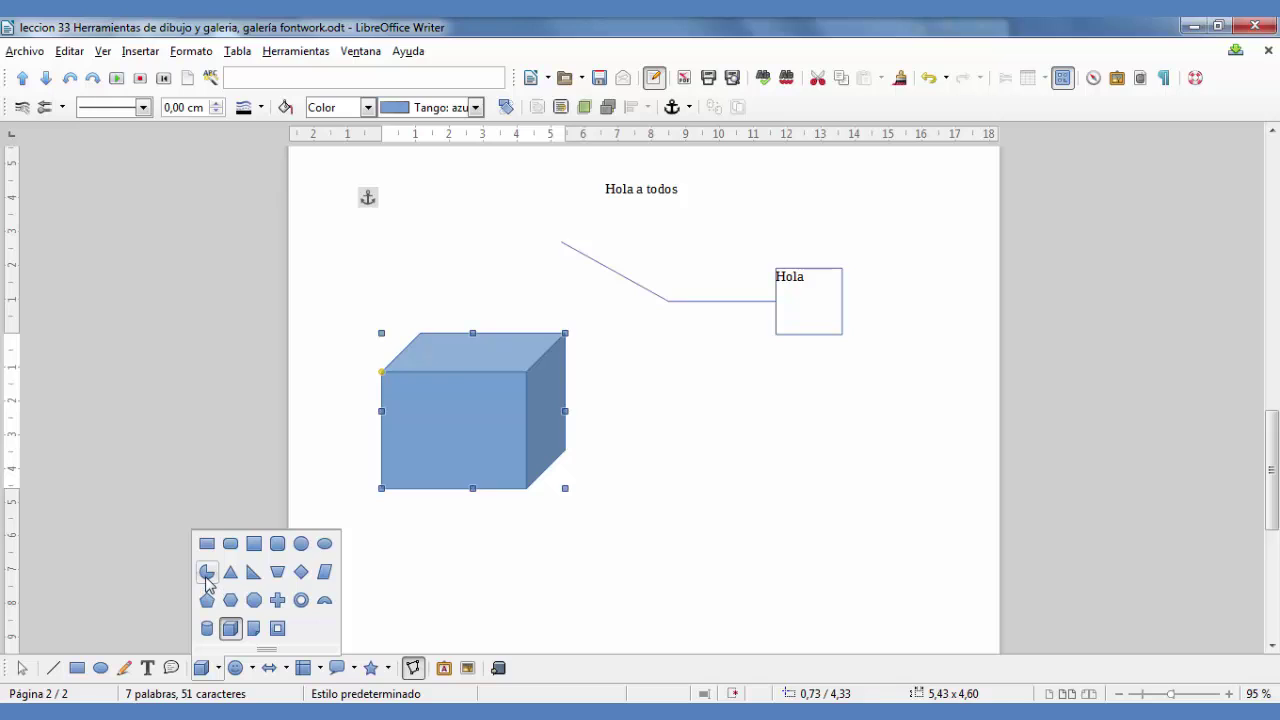
click(206, 575)
drag(675, 412, 772, 560)
scroll(631, 503, down, 1)
Draw a lightning bolt about 3 cm wide and 5 cm high below the cube
click(218, 669)
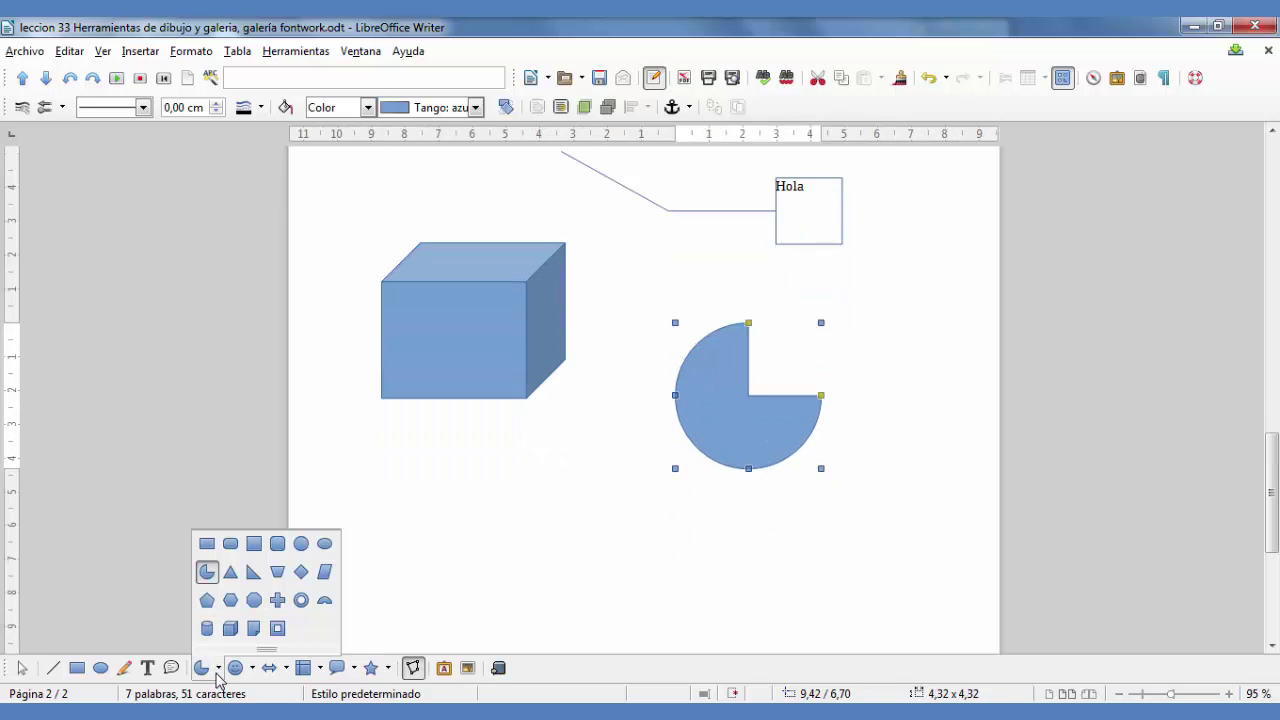
click(250, 671)
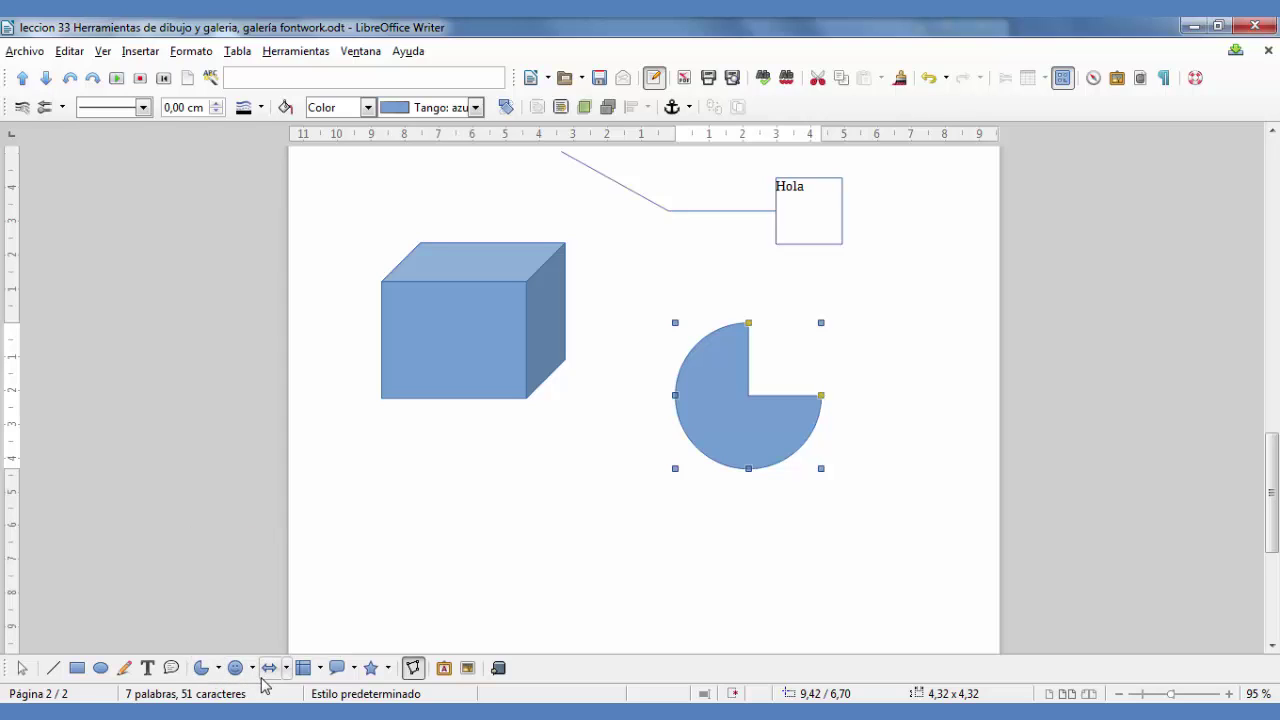
click(255, 673)
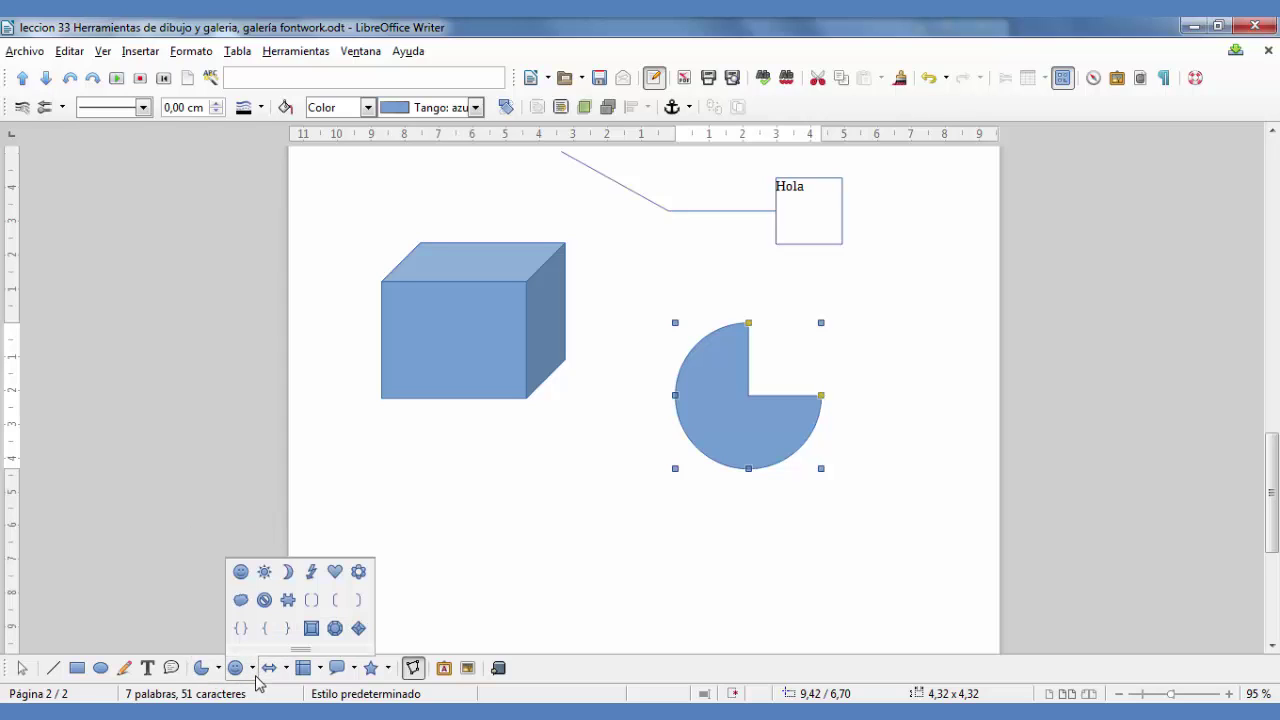
click(311, 571)
drag(531, 461, 426, 630)
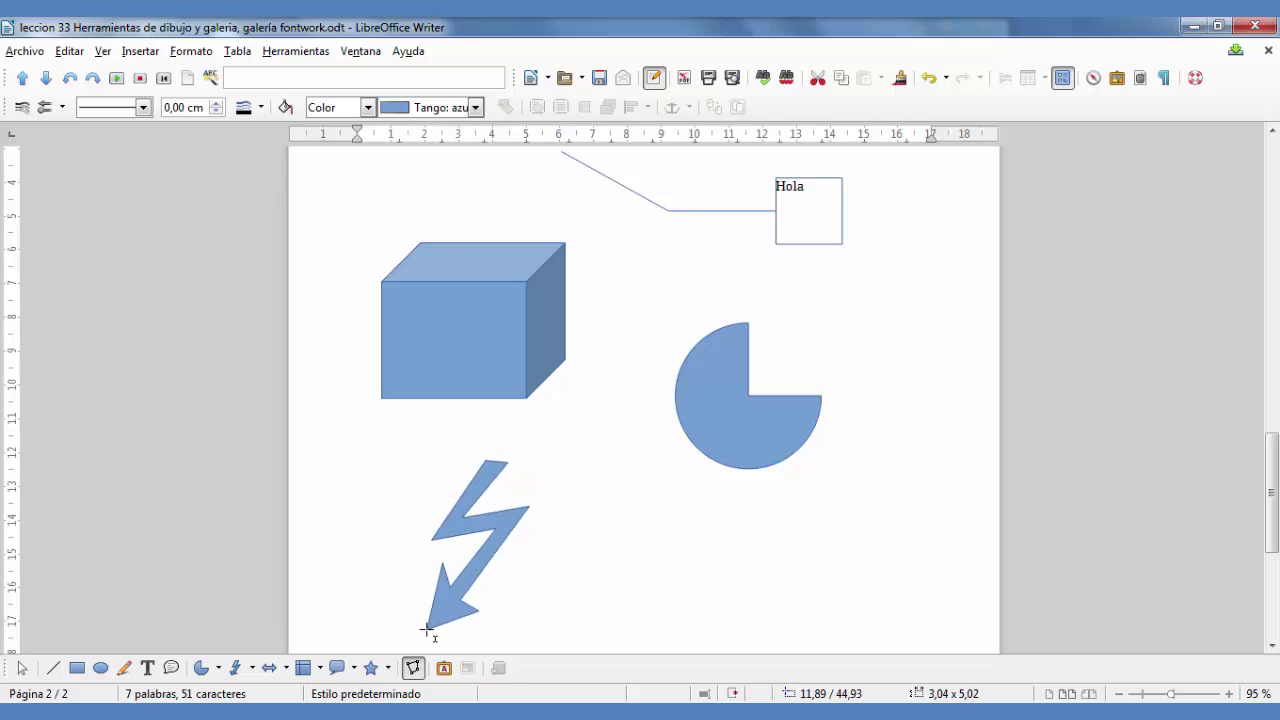
Draw a puzzle piece about 4.7 cm wide and 2.9 cm high to the right of the lightning bolt
click(255, 674)
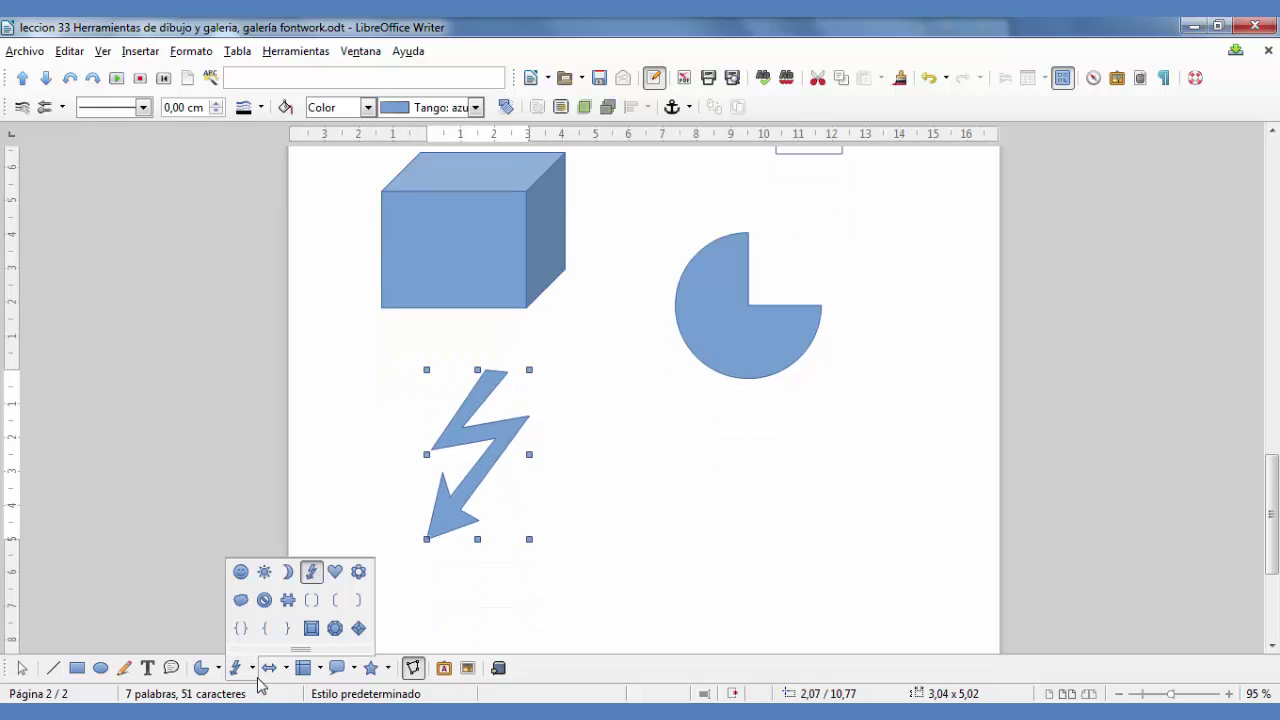
click(287, 600)
drag(643, 447, 802, 545)
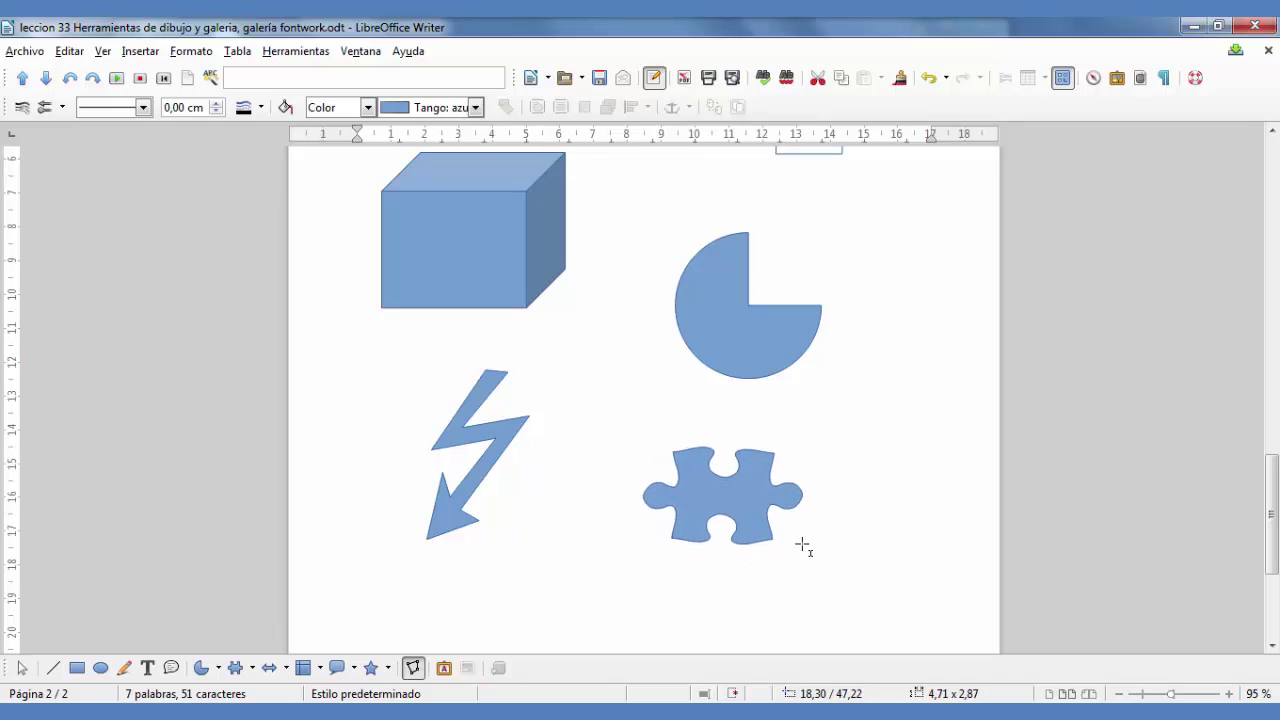
Draw a double brace about 10.6 cm wide and 4.9 cm high below the lightning bolt and puzzle piece
click(253, 672)
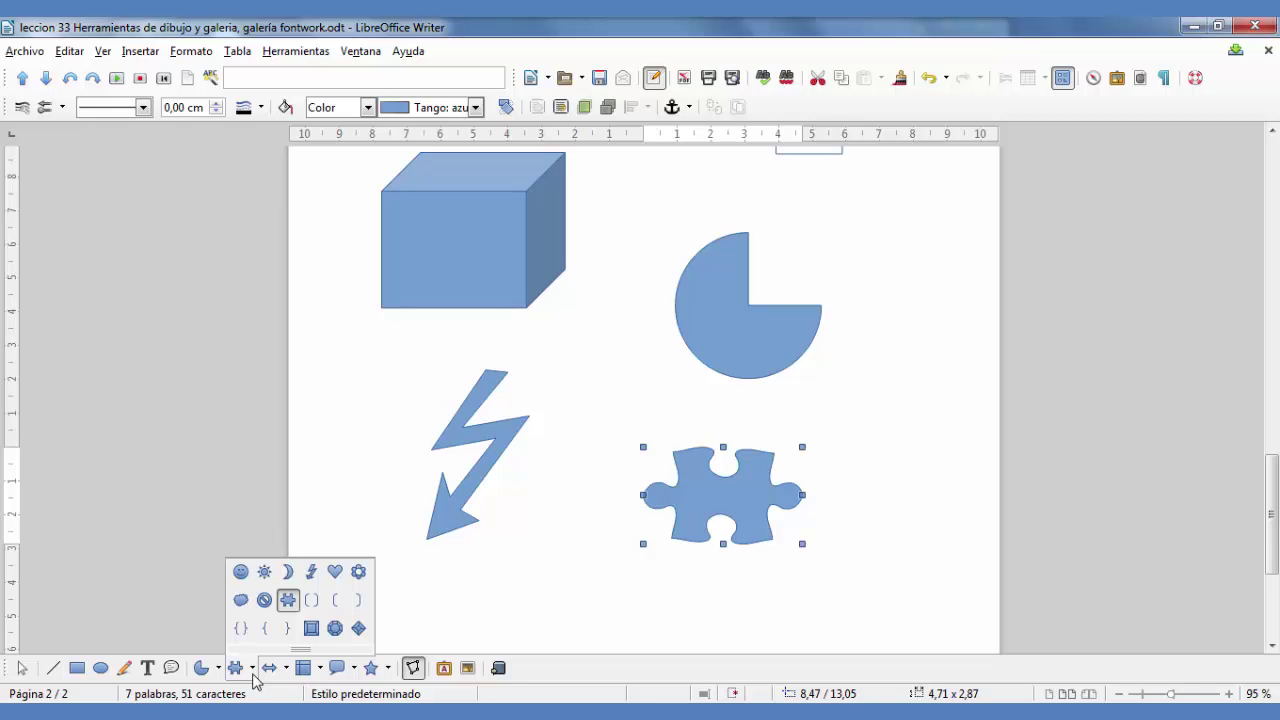
click(245, 632)
scroll(557, 466, down, 5)
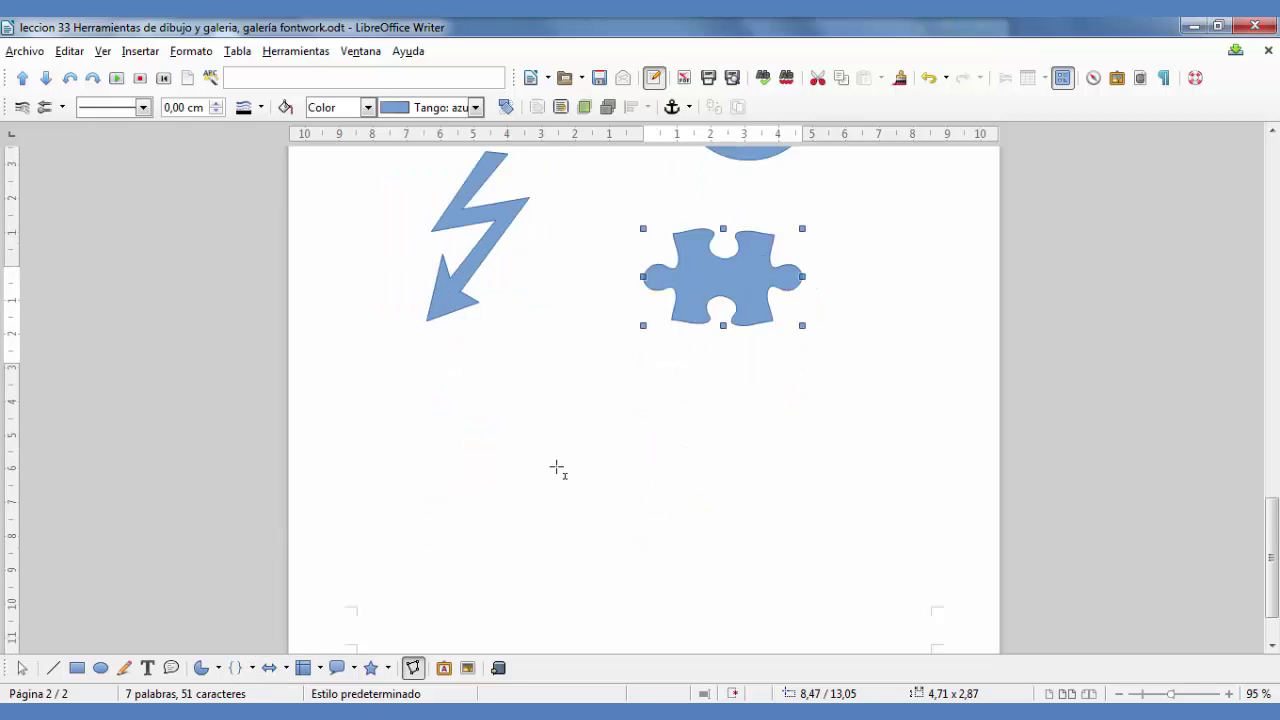
drag(462, 388, 819, 557)
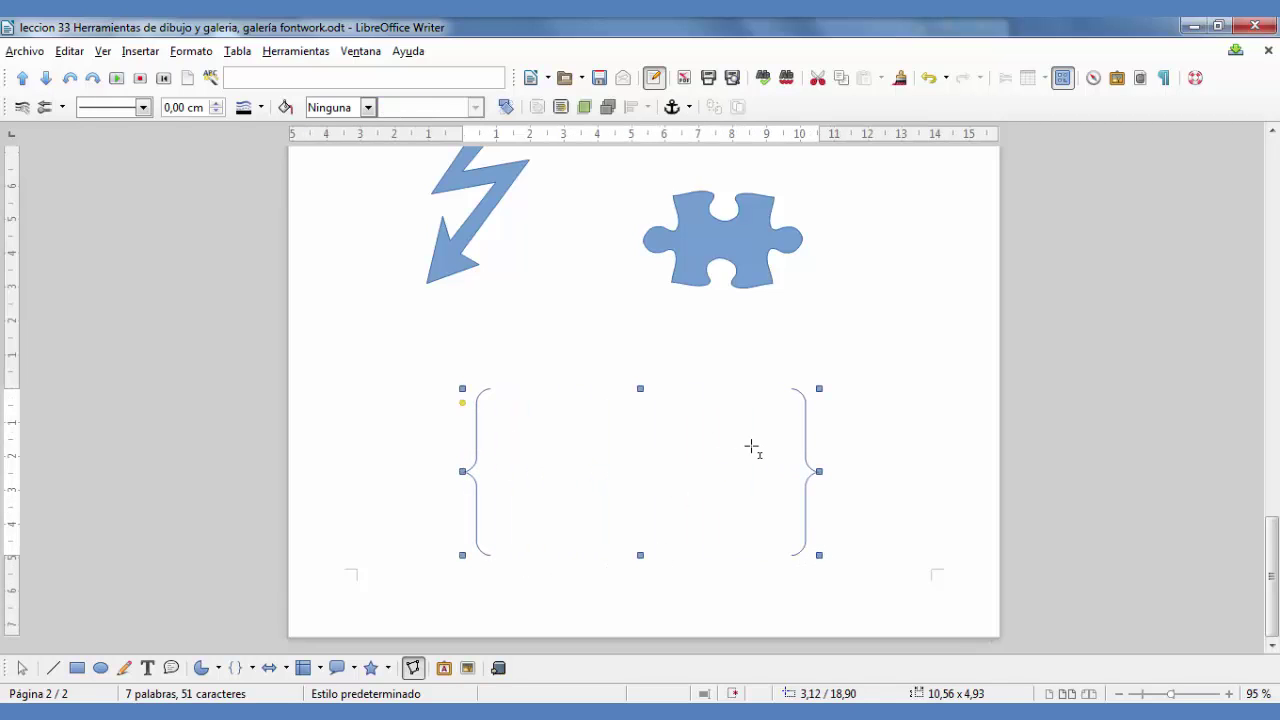
Deselect the double brace, save the document and add a new page after the one with the braces
key(Delete)
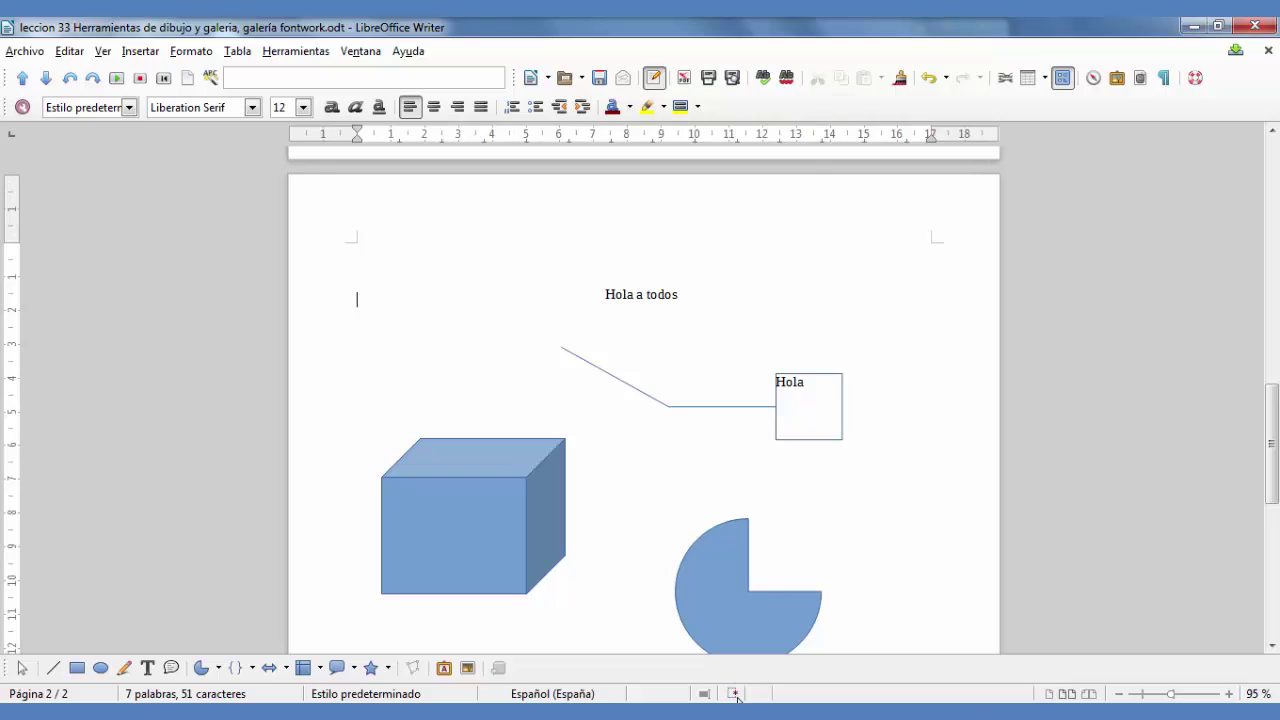
scroll(849, 477, down, 10)
scroll(860, 495, up, 10)
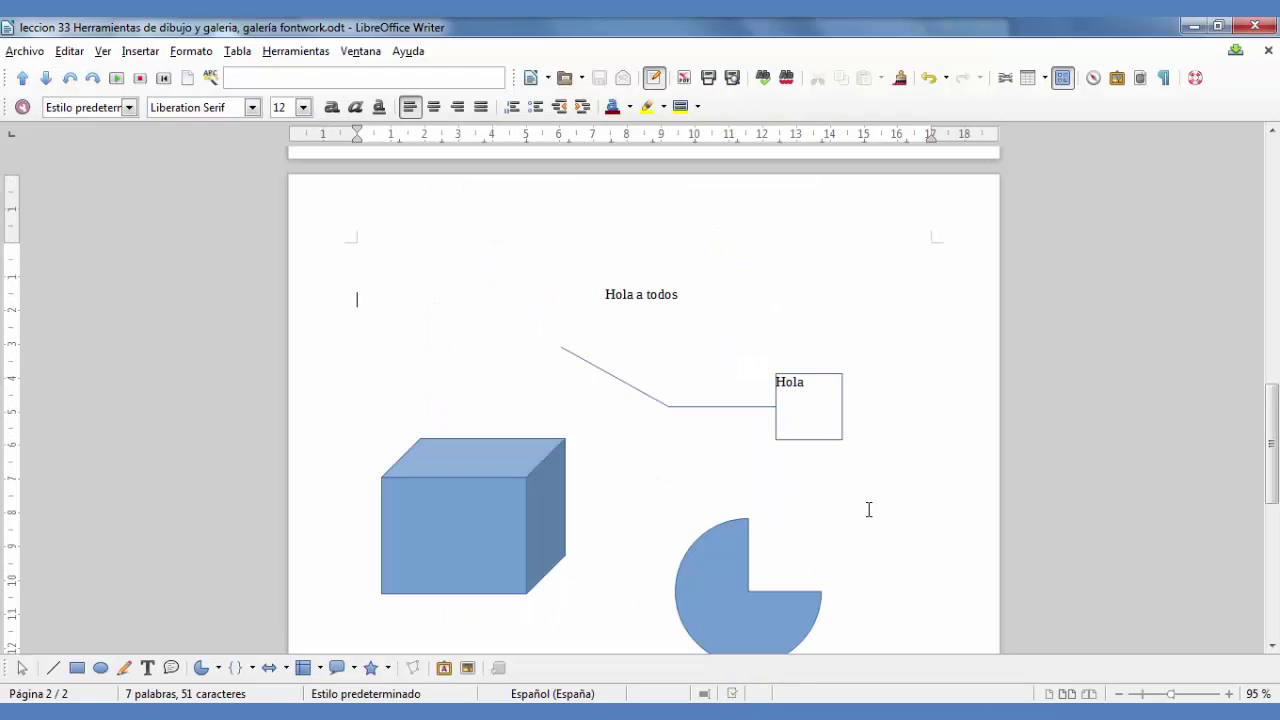
scroll(860, 510, down, 10)
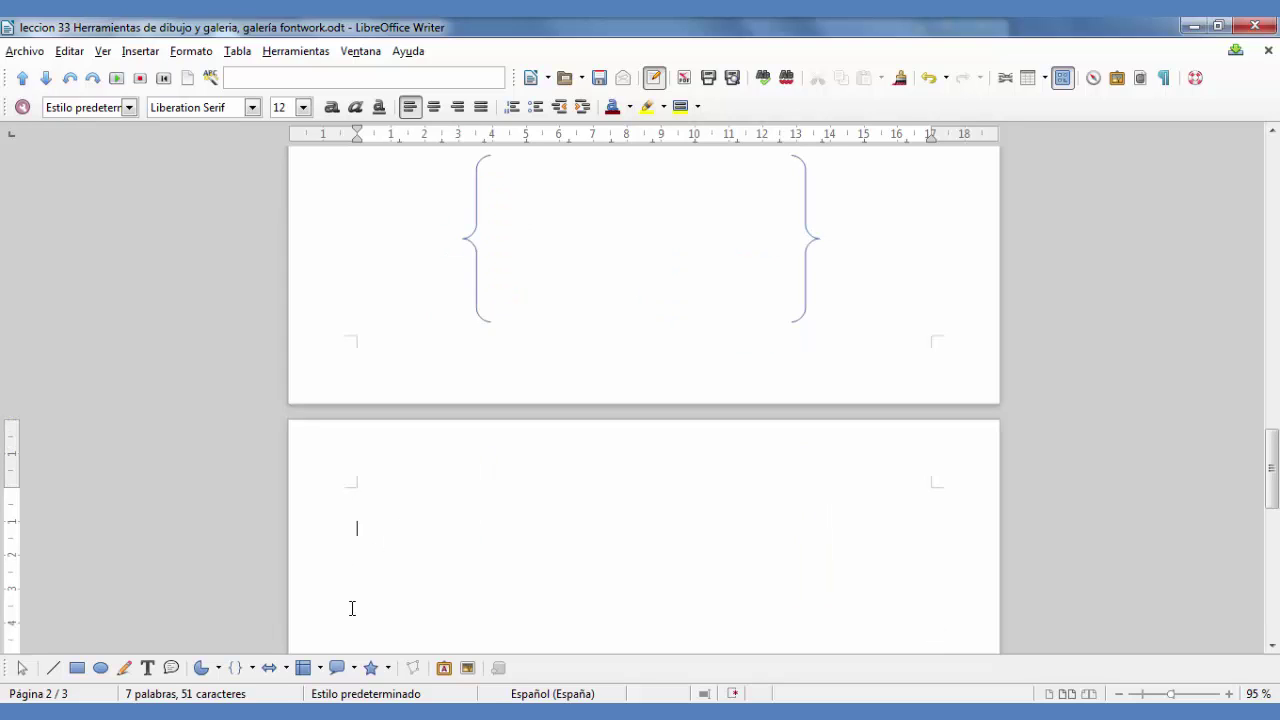
Draw an up arrow about 2.3 cm wide and 3.1 cm high at the top of page 3
click(285, 671)
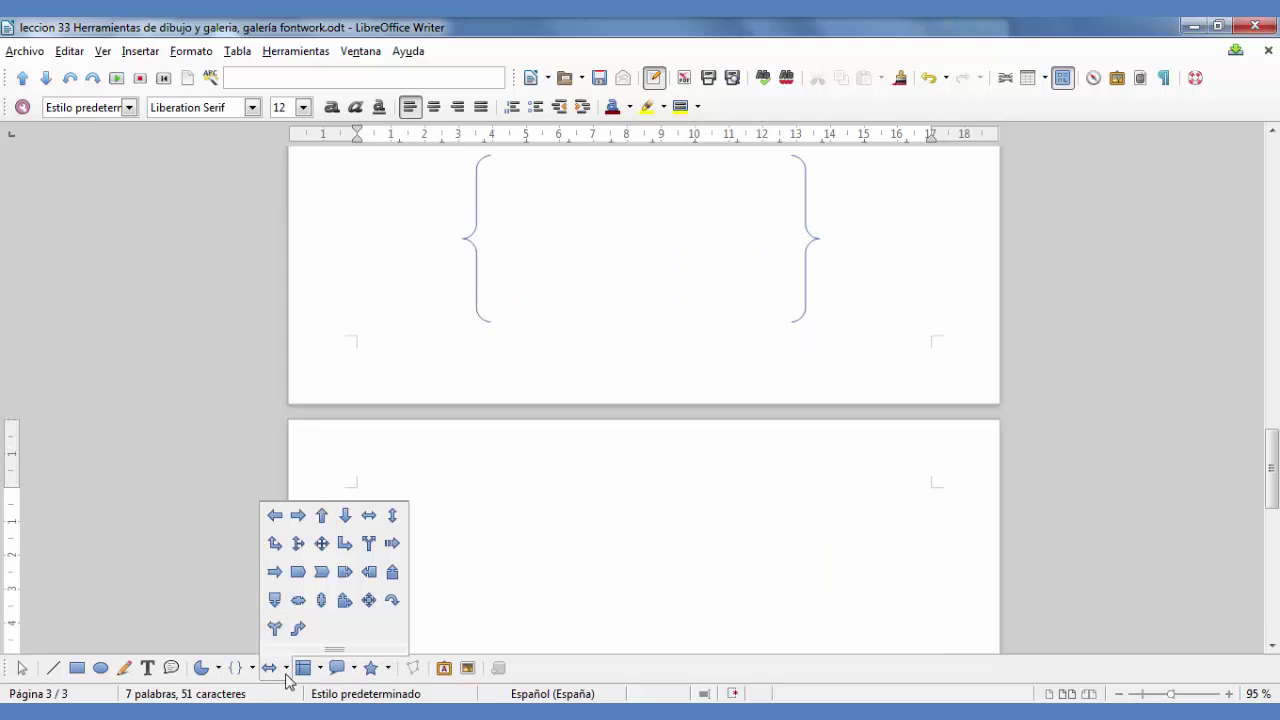
click(322, 515)
mouse_move(636, 602)
mouse_down()
mouse_move(640, 491)
mouse_move(569, 480)
mouse_move(557, 497)
mouse_up()
scroll(600, 560, down, 3)
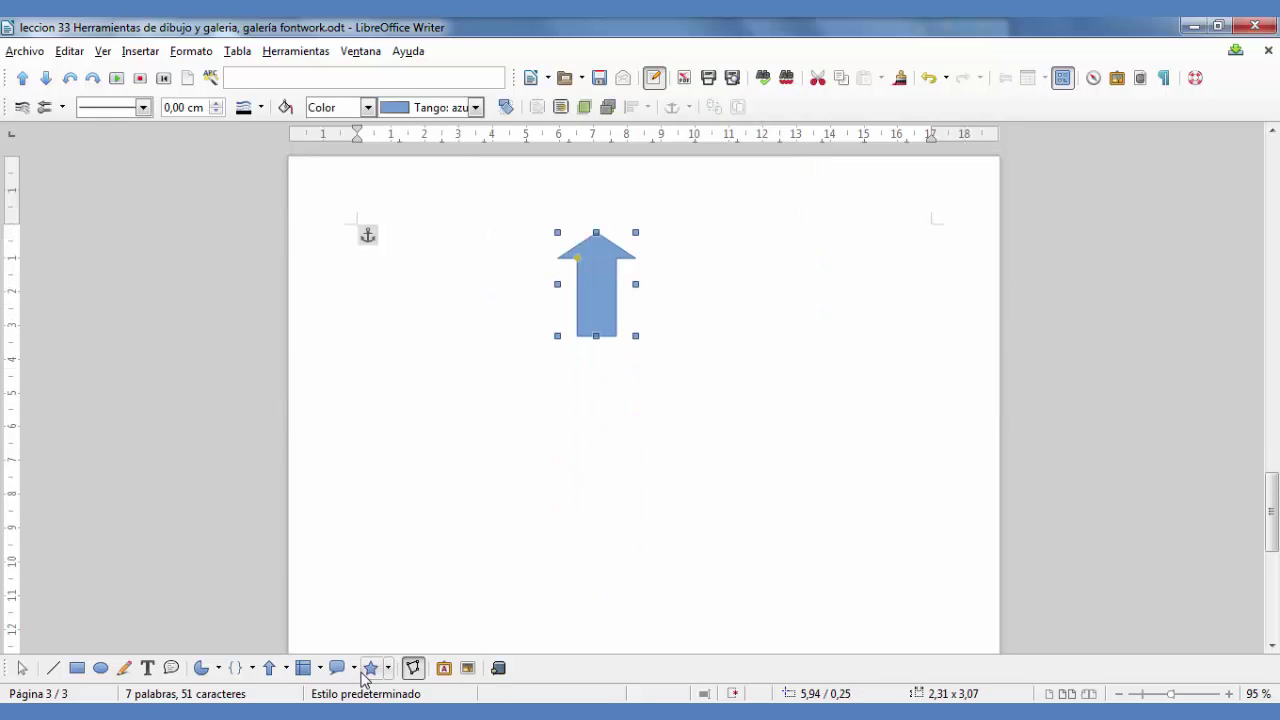
Draw an up and right arrow callout about 6.7 cm wide and 4.9 cm high below the up arrow
click(285, 671)
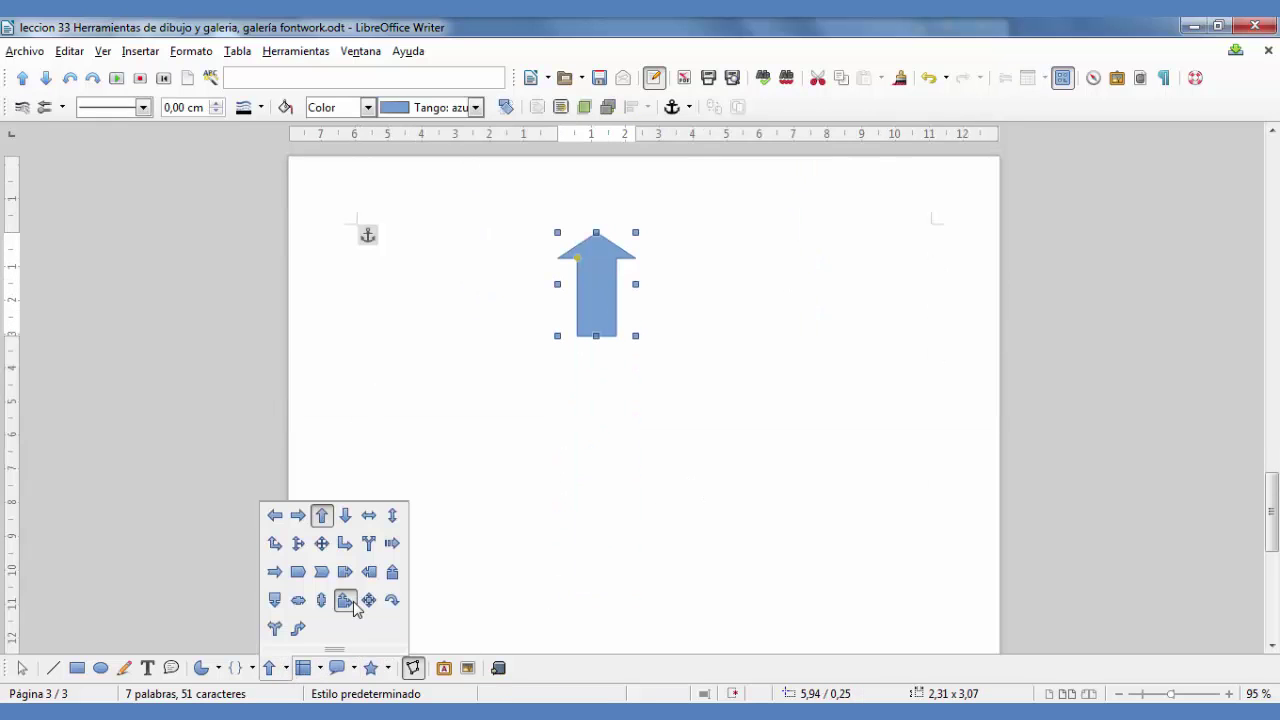
click(345, 600)
drag(401, 450, 628, 616)
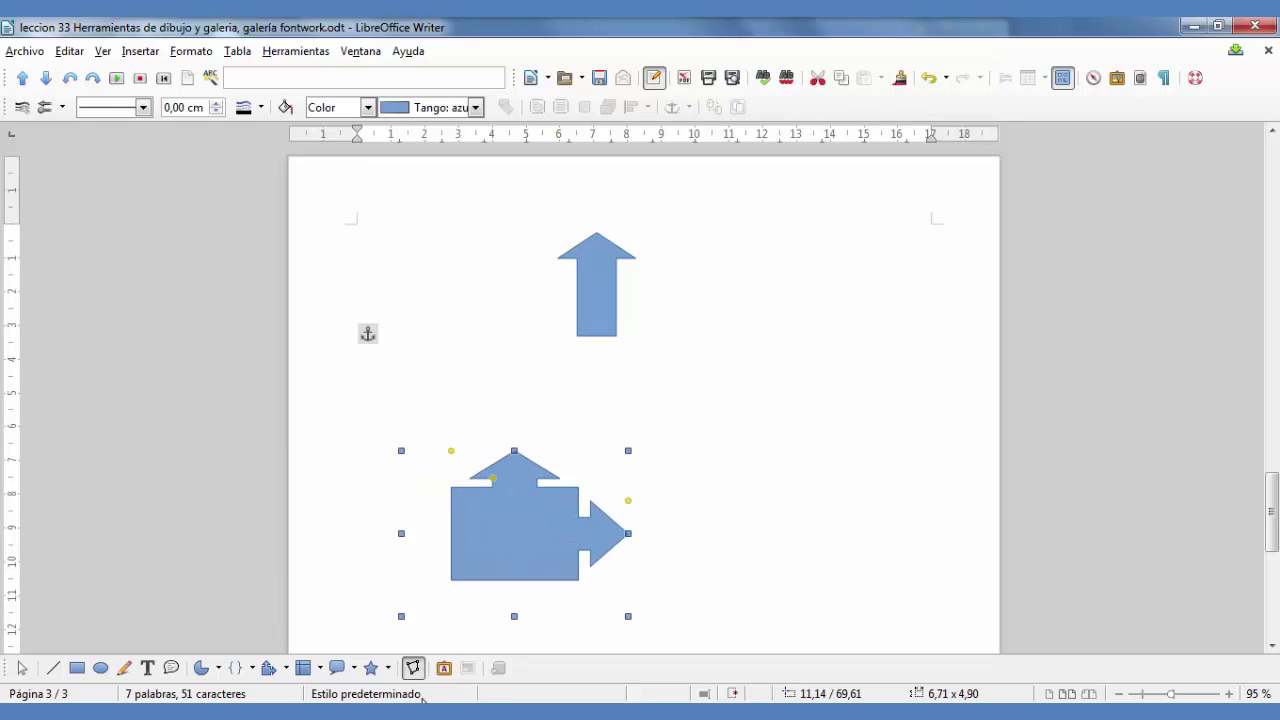
Draw a multidocument flowchart shape about 4 cm wide and 6.5 cm high to the right of the arrow shapes
click(321, 673)
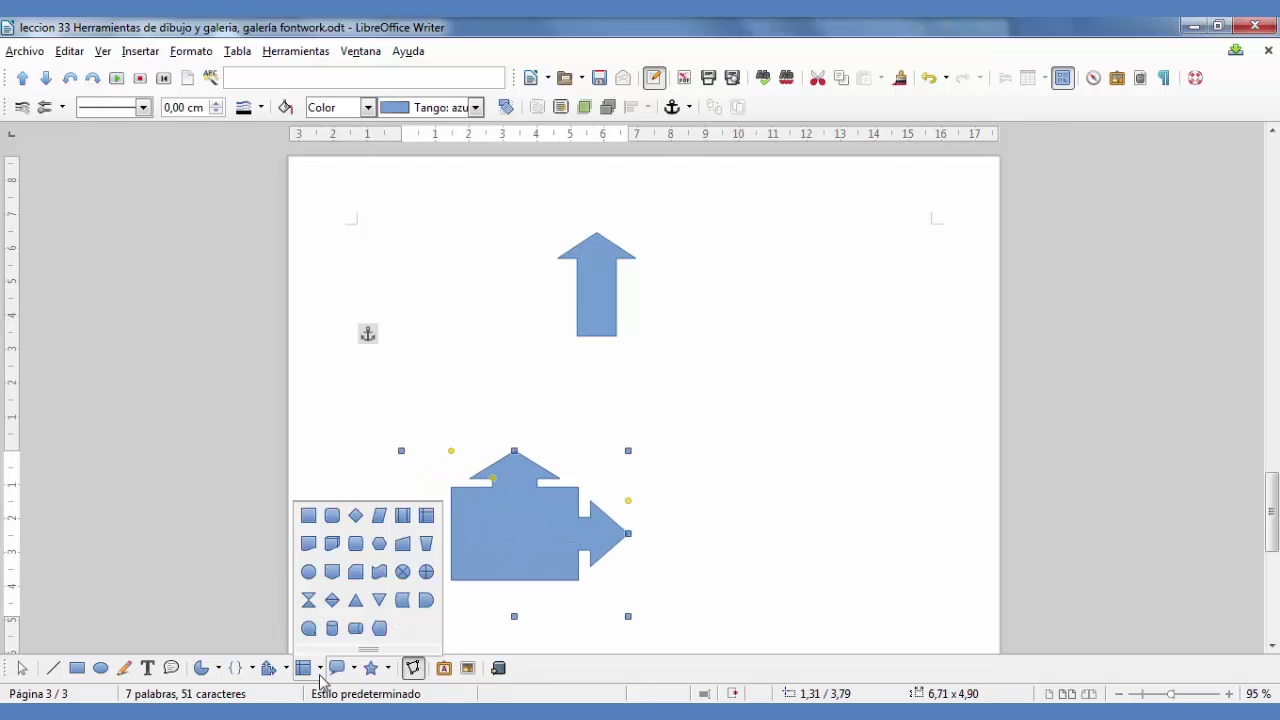
click(320, 672)
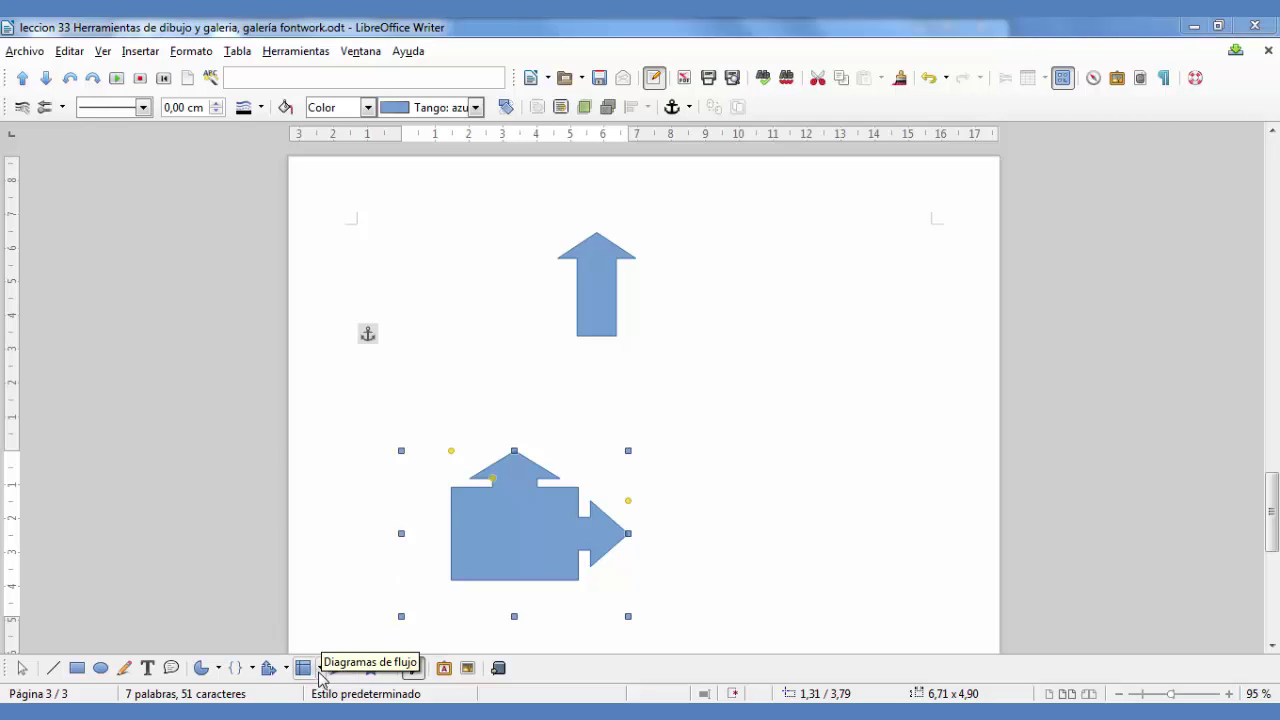
click(320, 673)
click(333, 549)
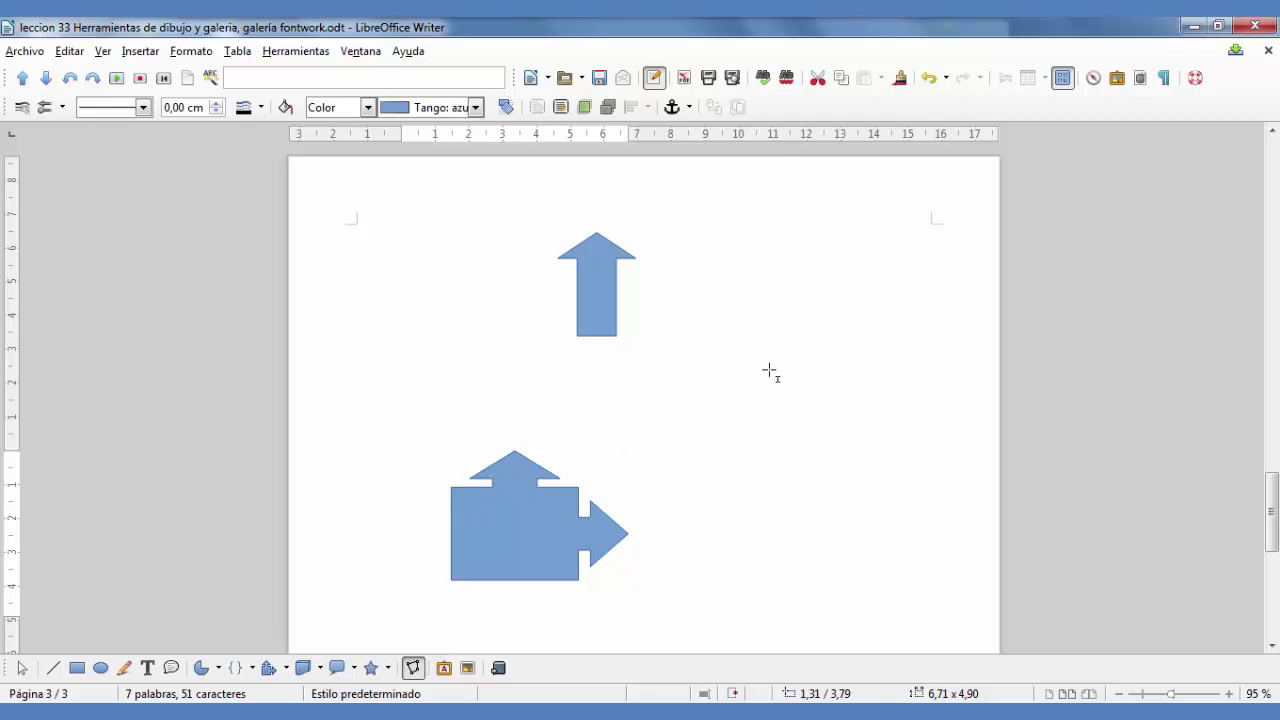
mouse_move(769, 371)
mouse_down()
mouse_move(926, 566)
mouse_move(905, 589)
mouse_up()
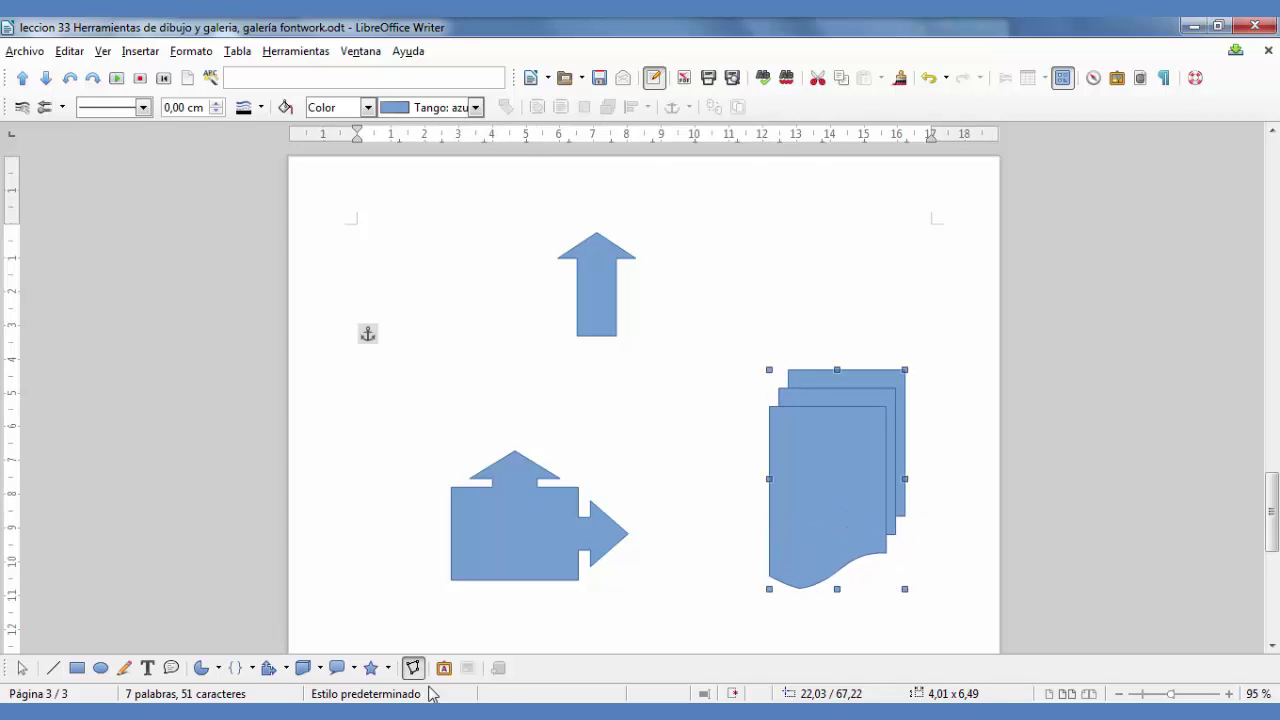
Draw a rounded rectangular callout about 7.8 cm wide and 2.2 cm high below the up and right arrow callout
click(320, 670)
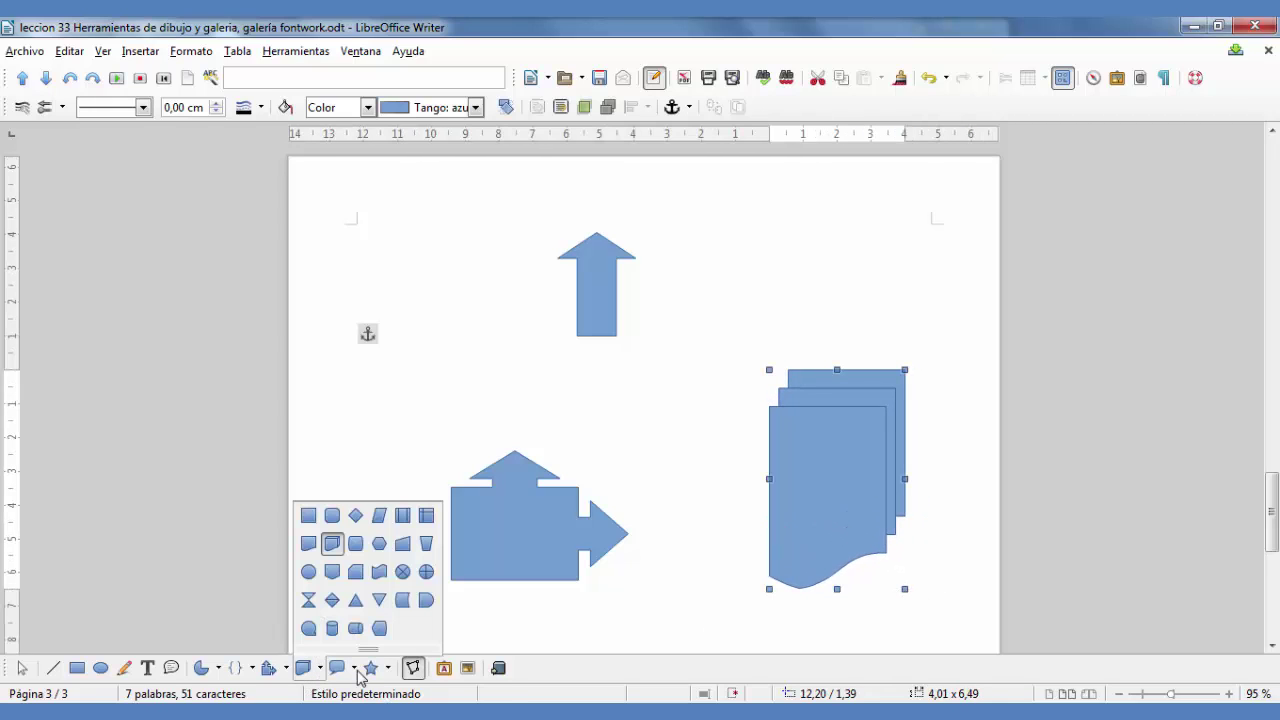
click(356, 669)
click(355, 669)
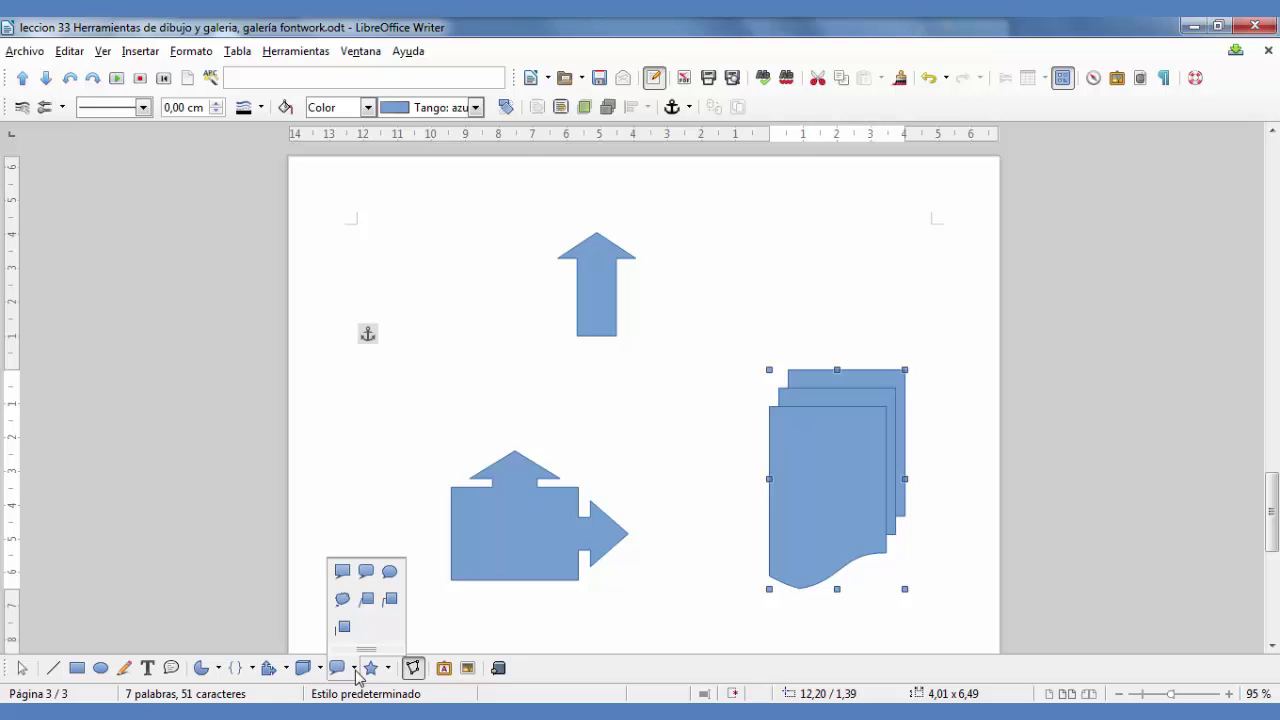
click(365, 572)
scroll(500, 450, down, 5)
drag(424, 366, 687, 440)
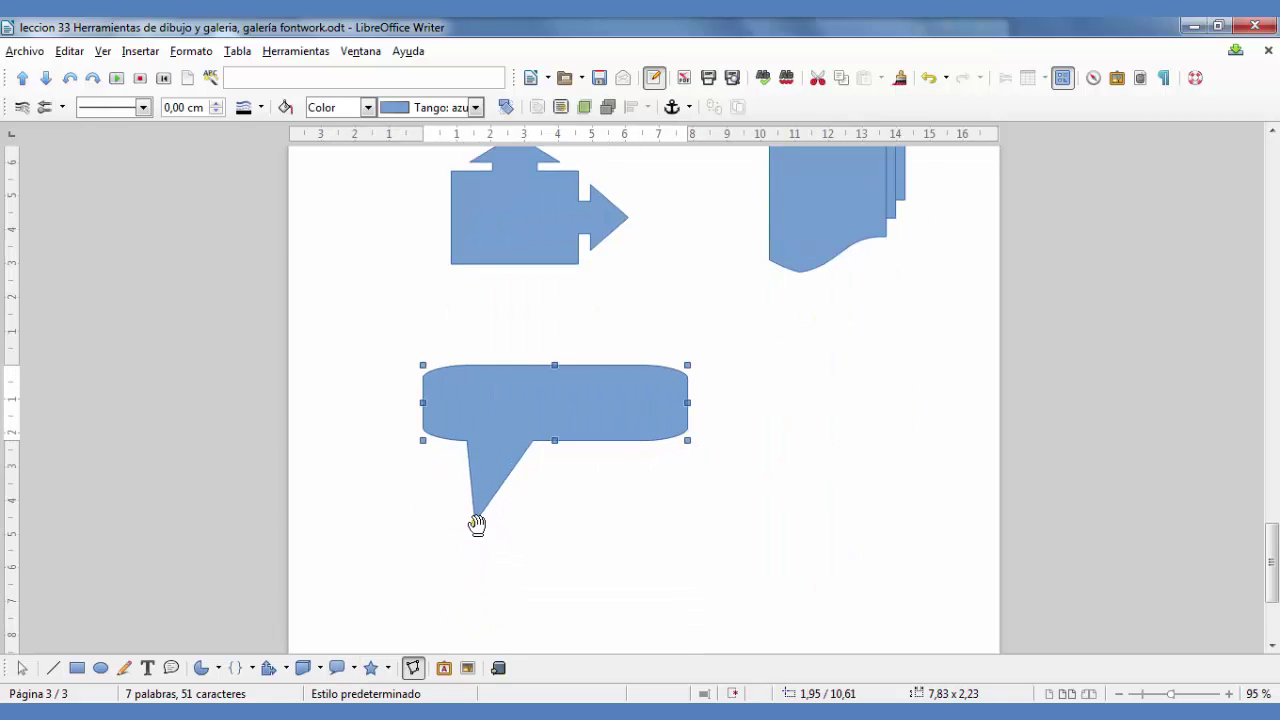
Move the rounded callout's pointer tip to the right and shrink its body to about 6.3 by 2 cm
drag(476, 524, 685, 530)
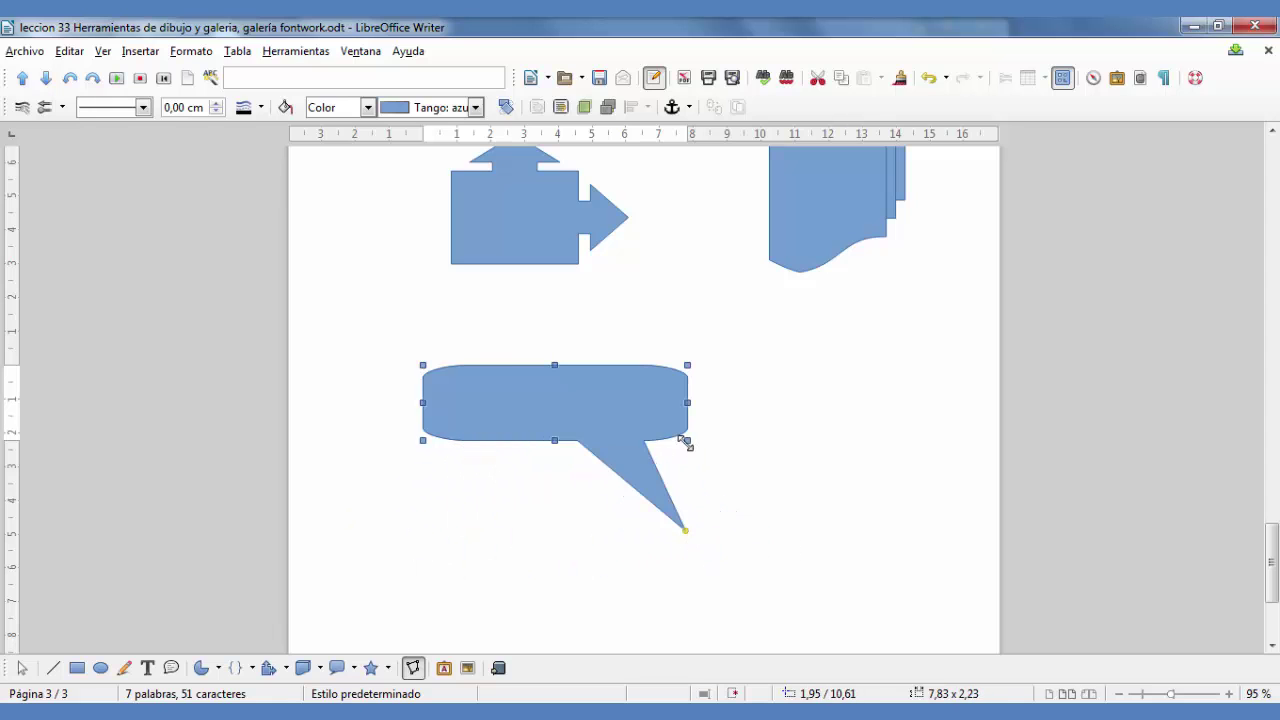
drag(687, 440, 635, 432)
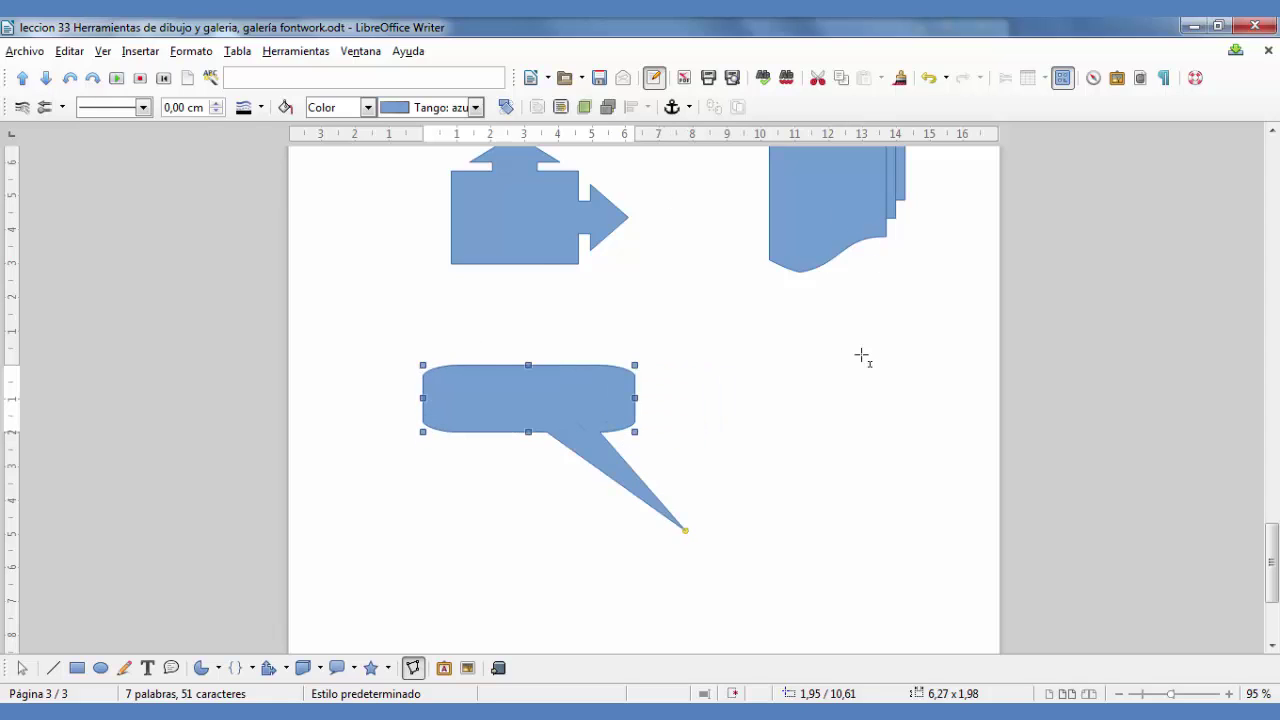
Draw a horizontal scroll shape about 4 cm wide and 5.3 cm high to the right of the rounded callout
click(388, 668)
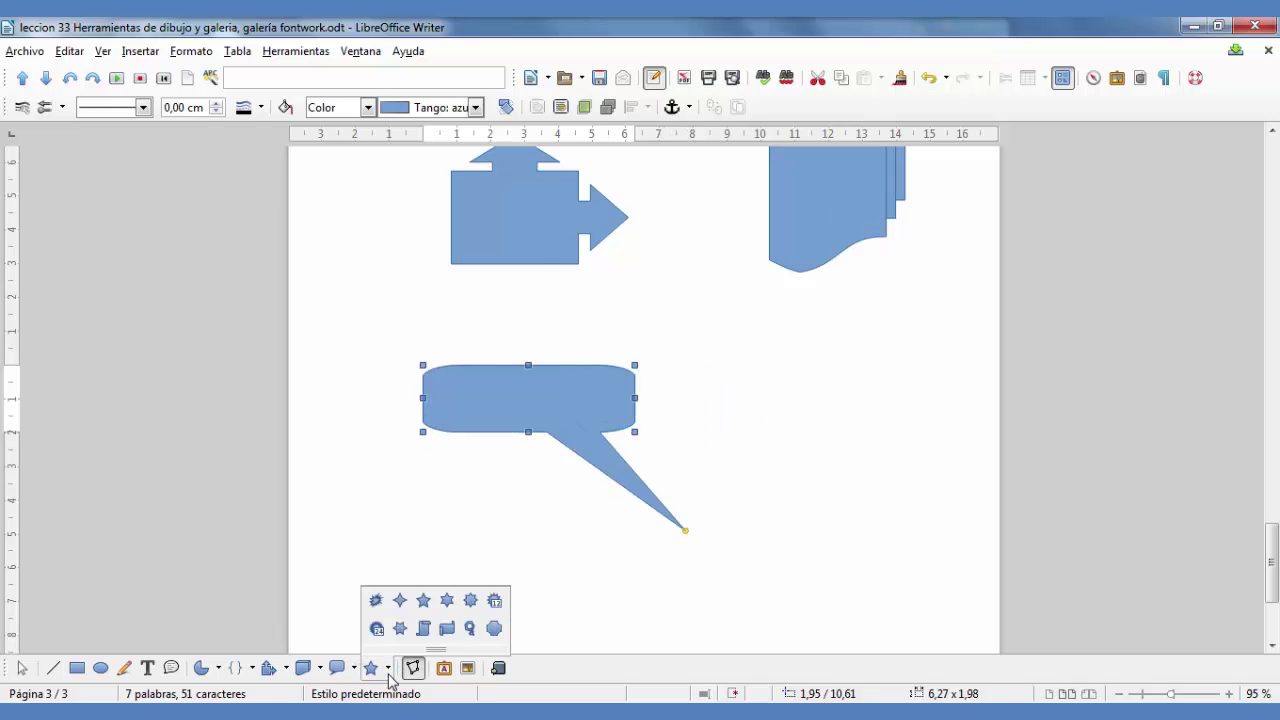
click(452, 634)
drag(800, 358, 937, 533)
scroll(757, 440, down, 3)
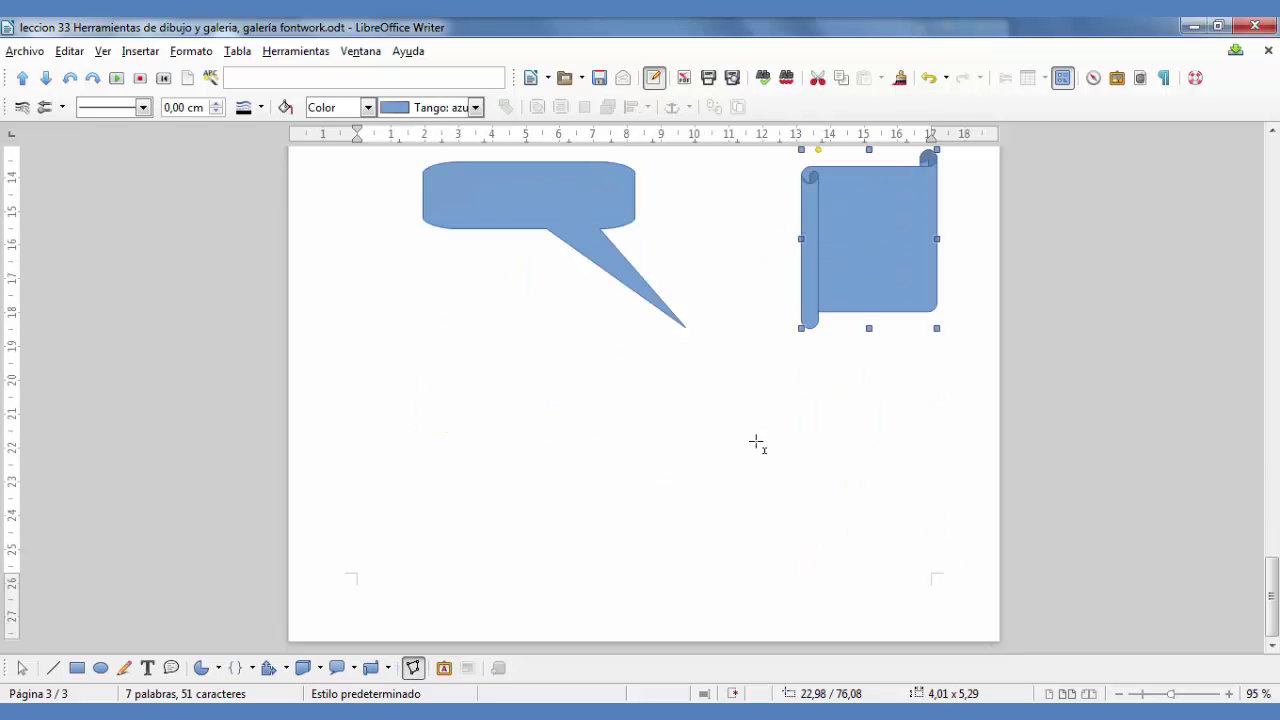
scroll(491, 417, up, 5)
click(494, 420)
scroll(497, 423, down, 6)
scroll(440, 414, up, 5)
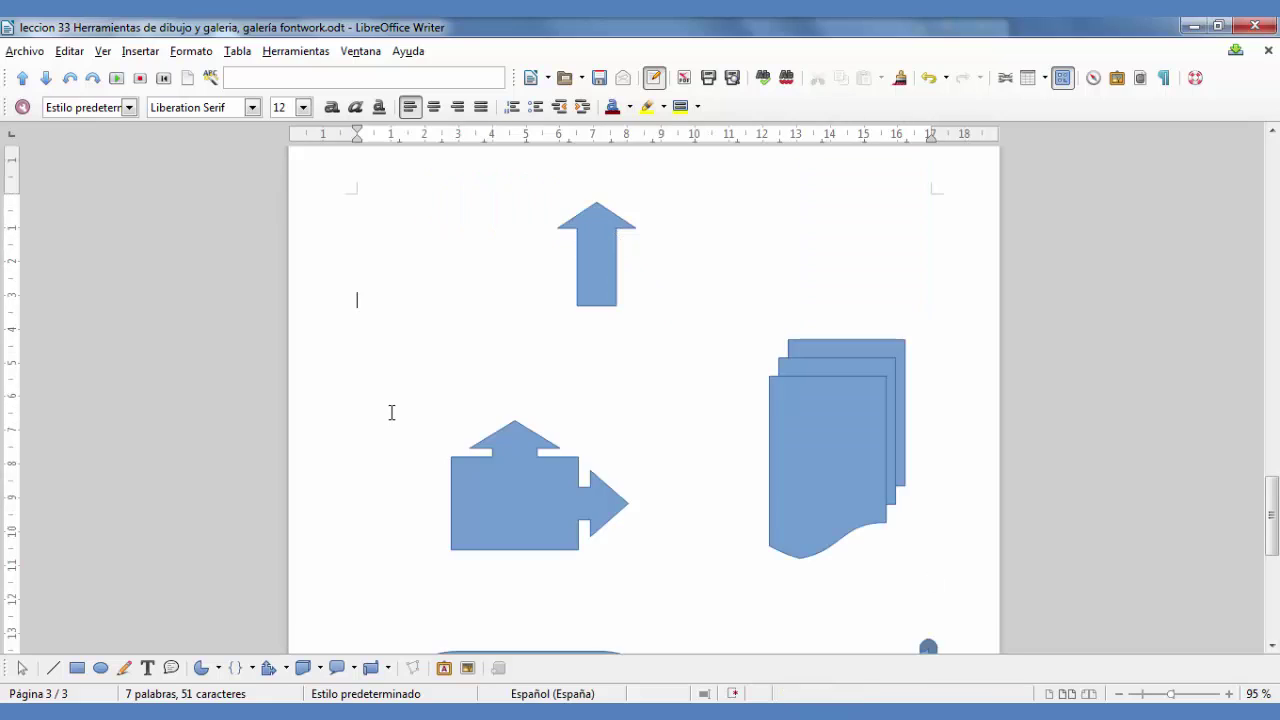
click(389, 669)
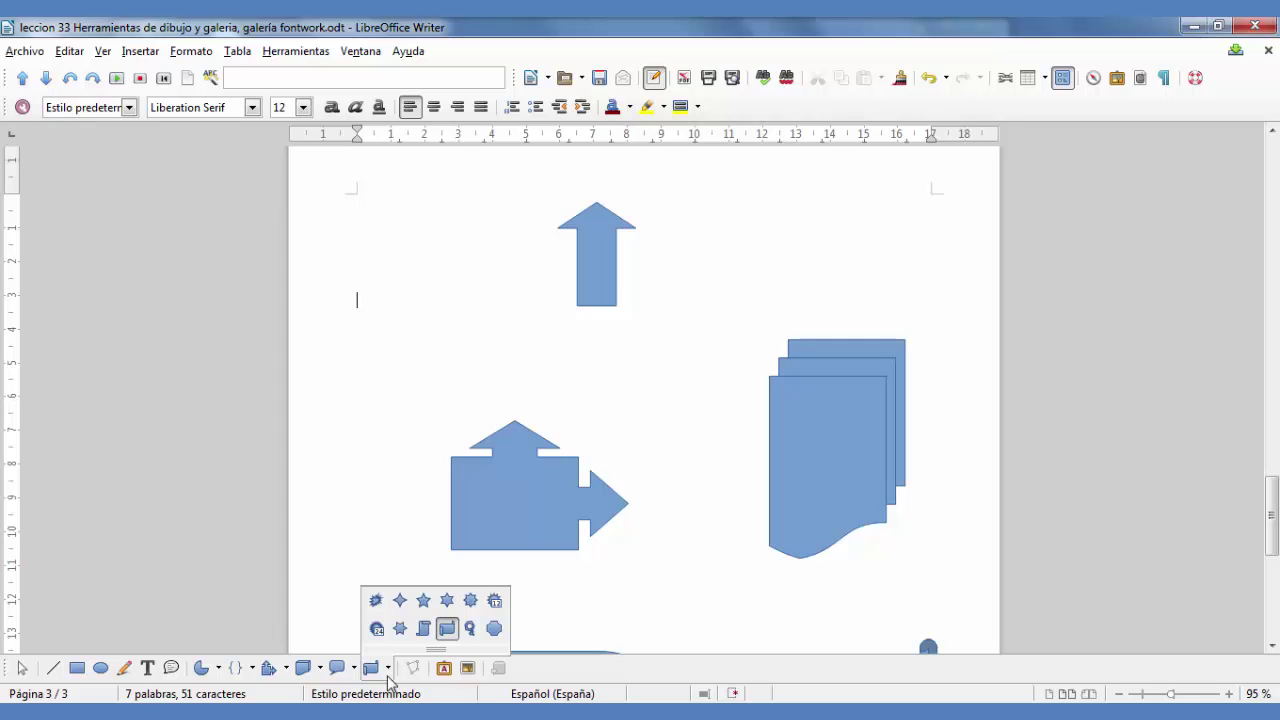
click(417, 679)
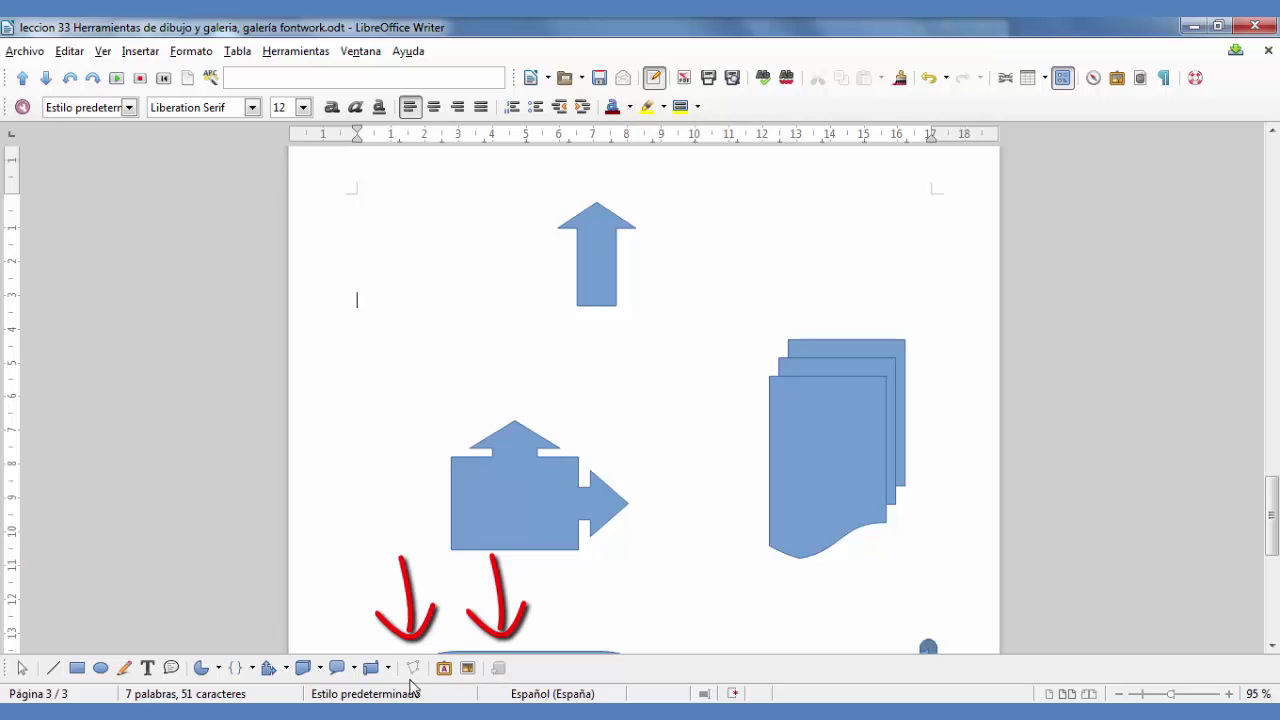
Move the end point of the line under the title up and inward so the line is about 10.8 cm wide
click(514, 517)
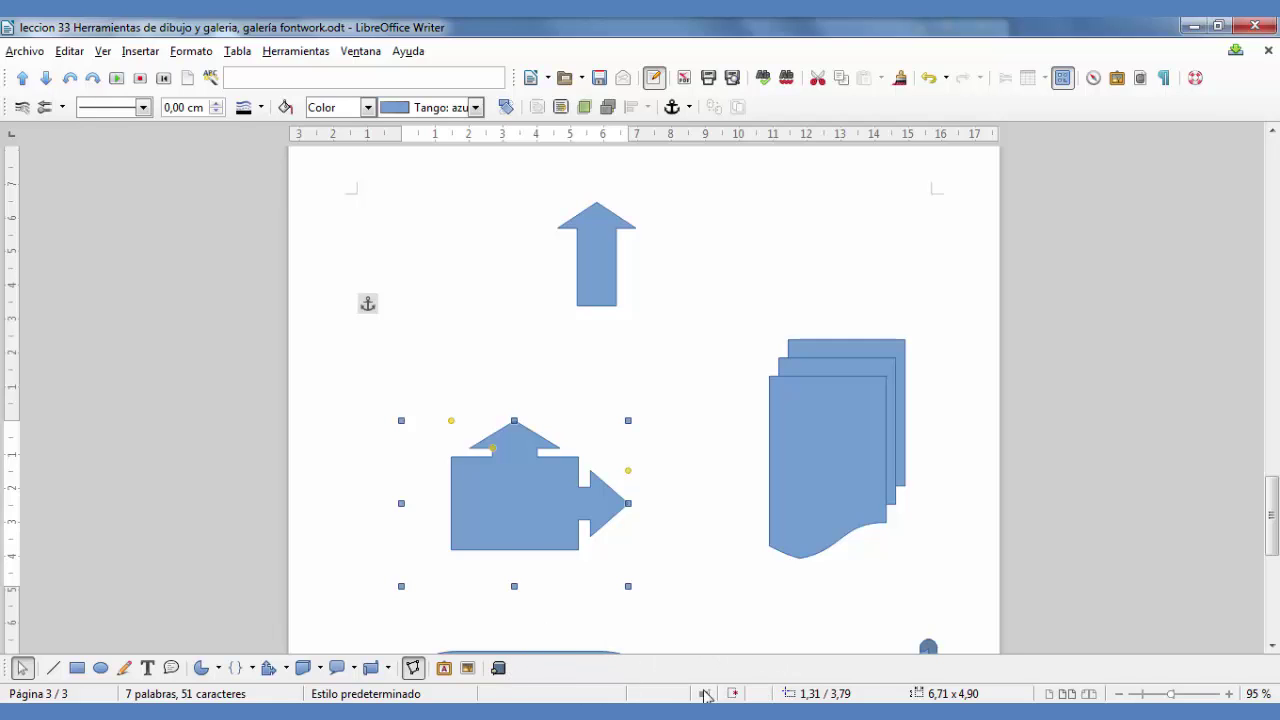
scroll(545, 542, up, 20)
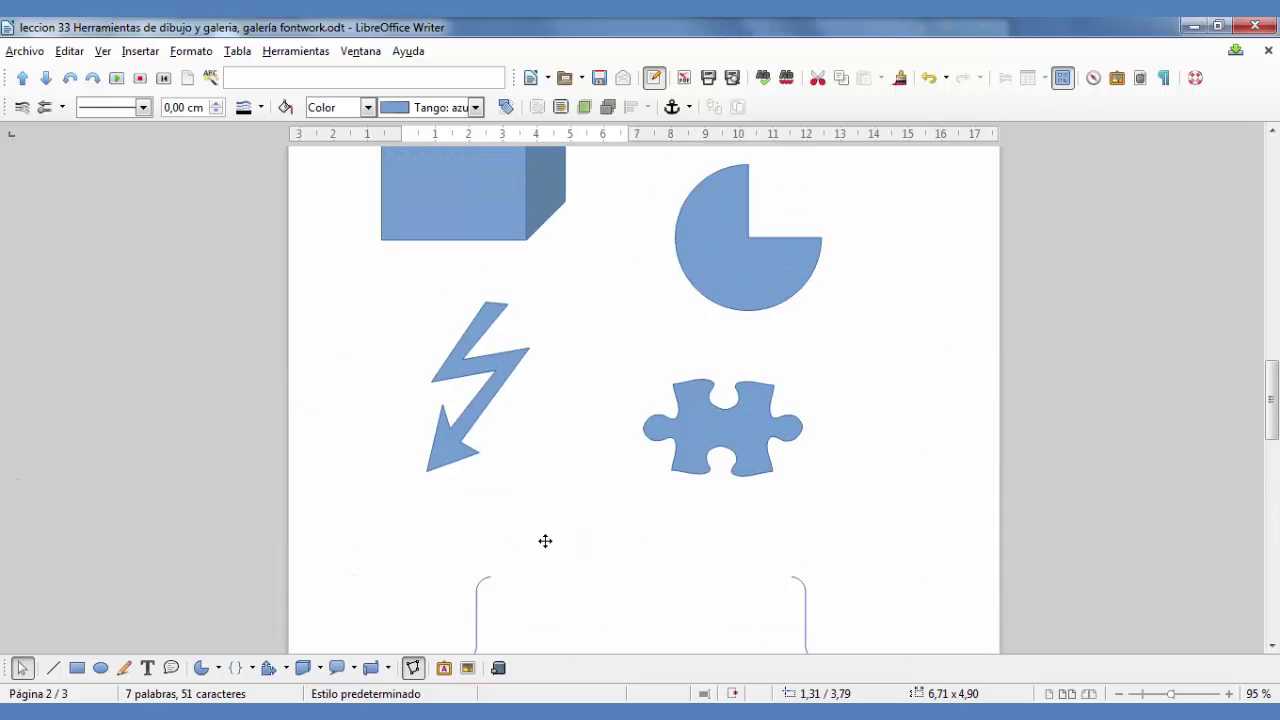
scroll(545, 541, up, 10)
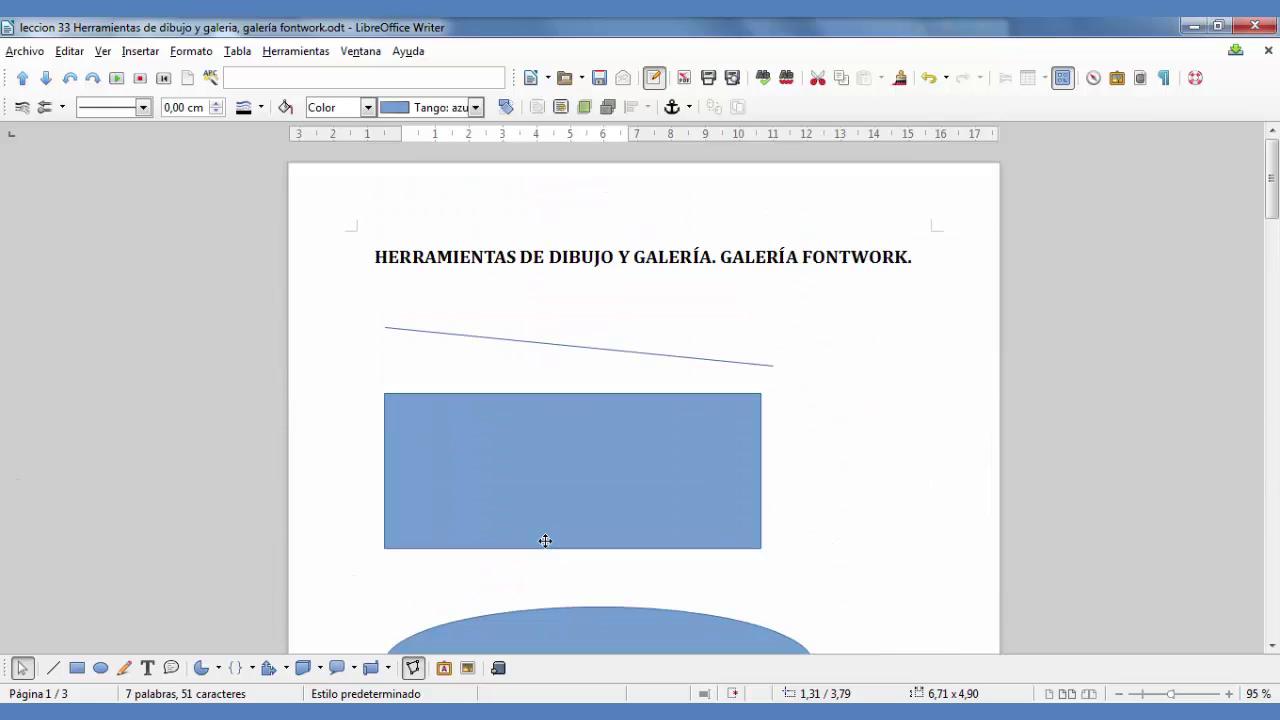
click(497, 347)
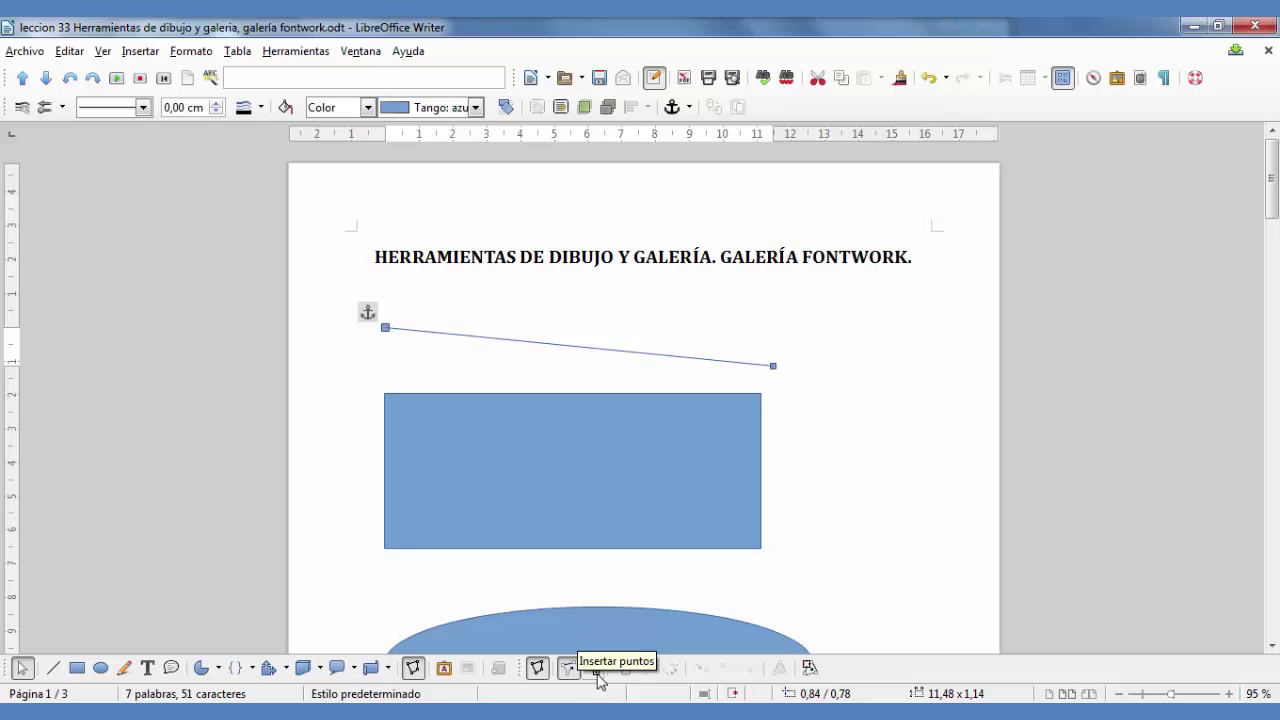
click(774, 368)
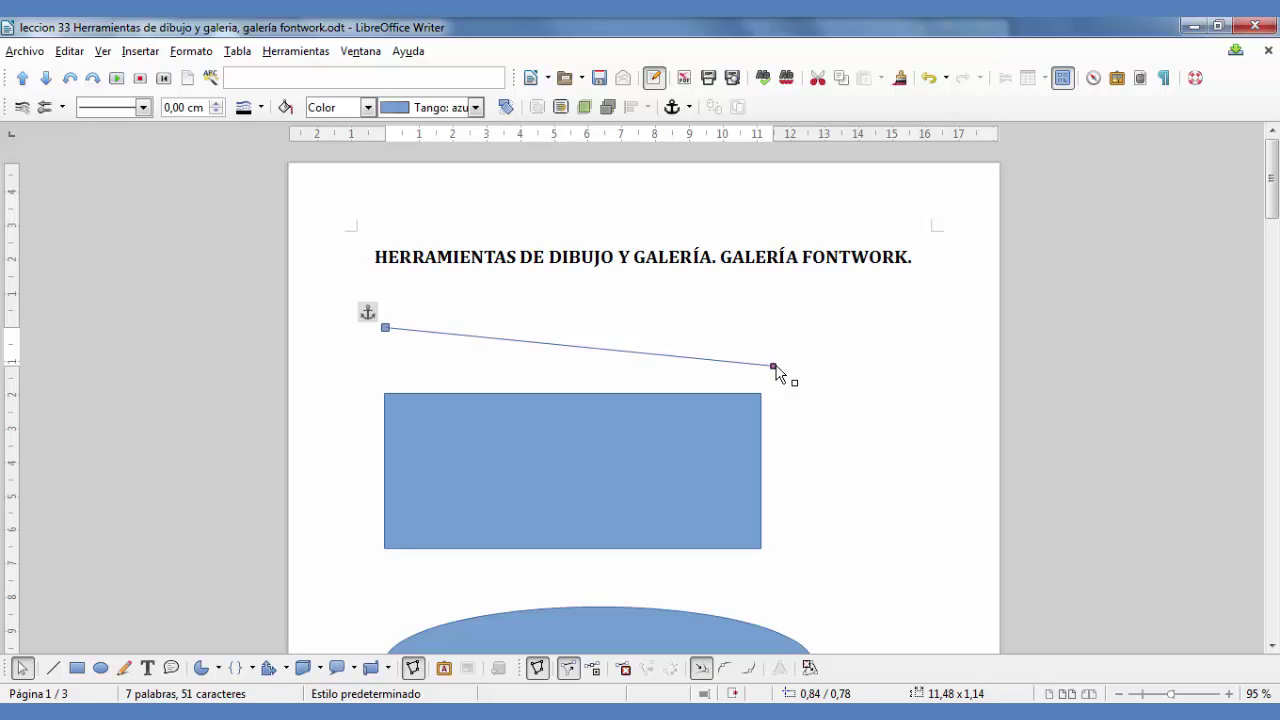
drag(774, 368, 750, 318)
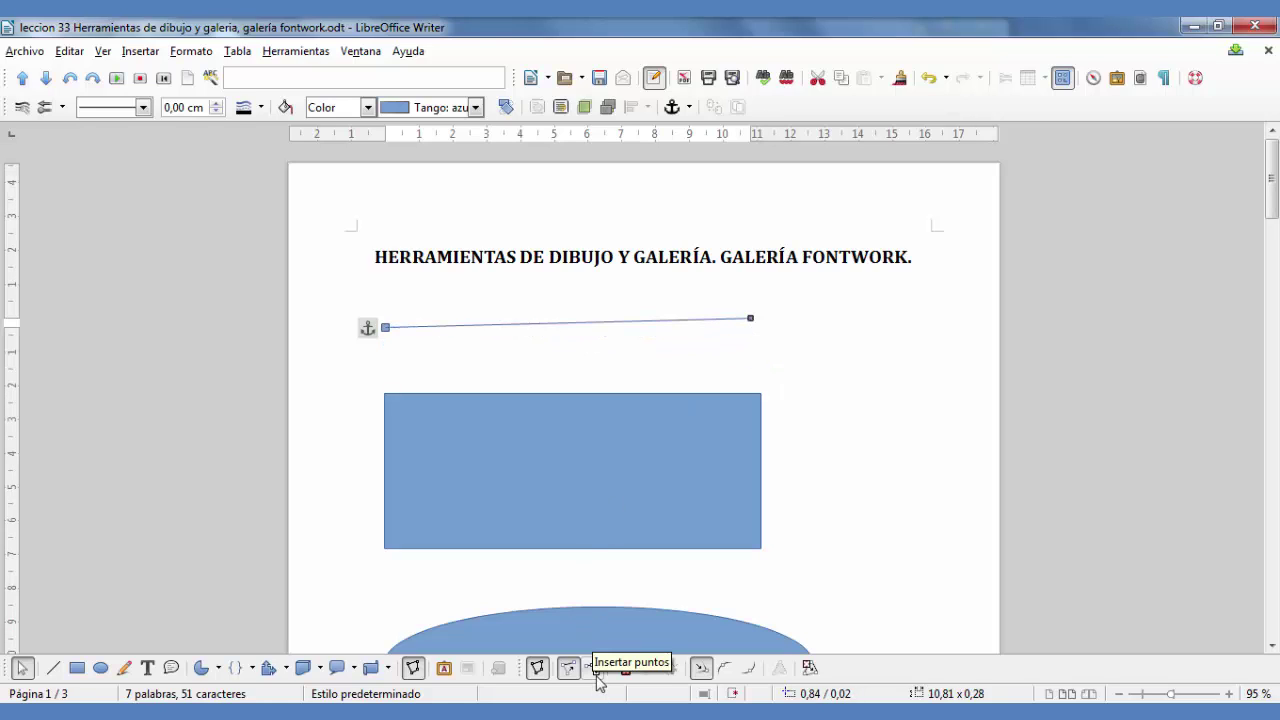
Insert bend points in the line about 3.3, 6.6 and 4.3 cm from its start, and delete the 6.6 cm point
click(597, 672)
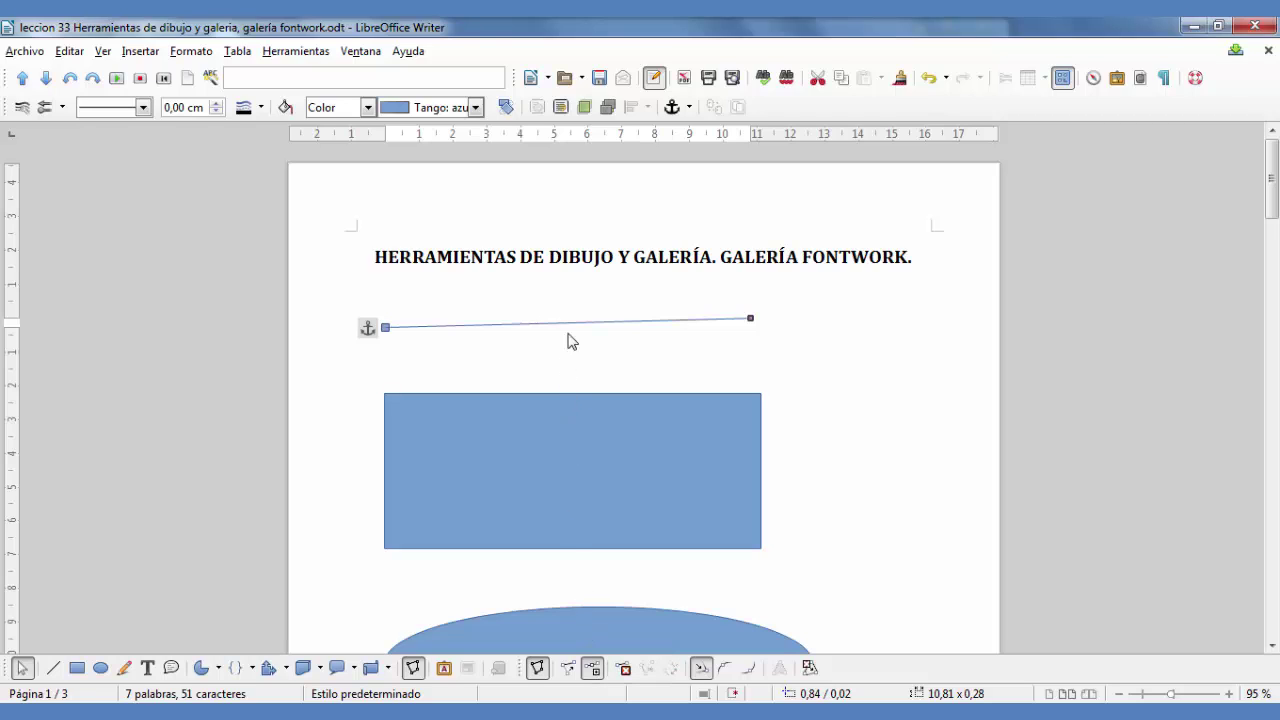
click(495, 325)
drag(495, 325, 497, 336)
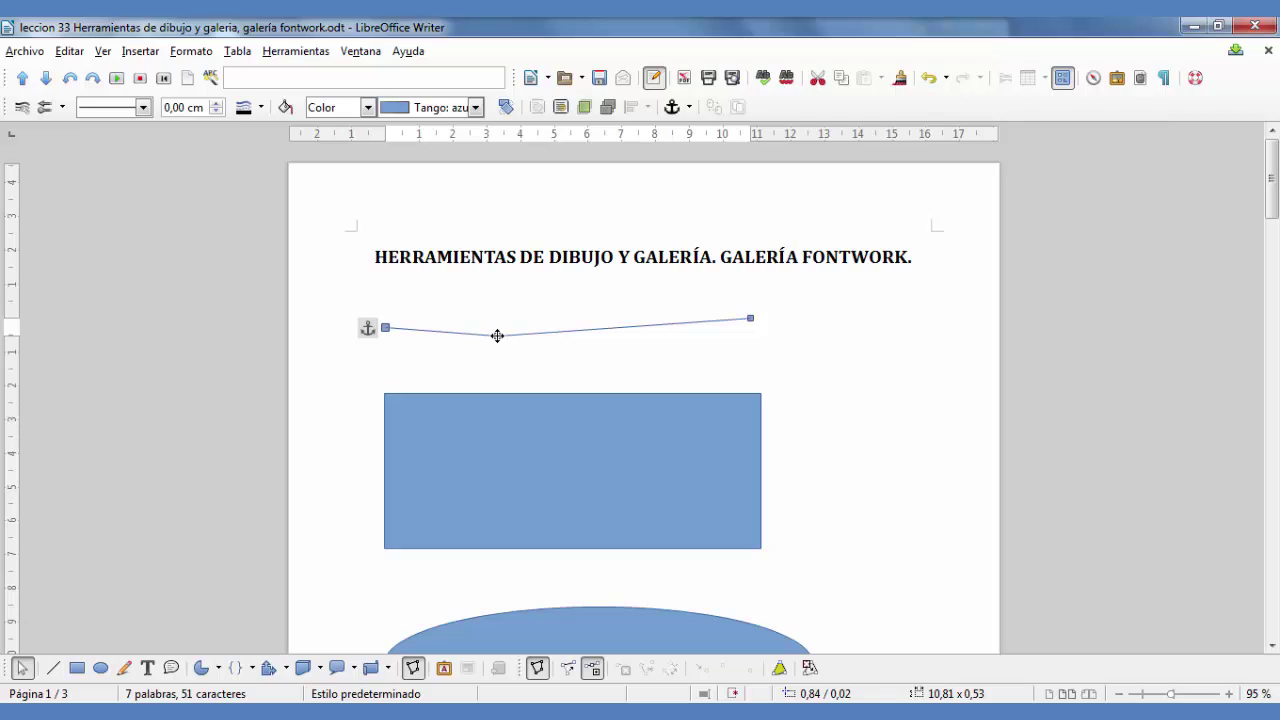
click(610, 327)
drag(610, 327, 610, 318)
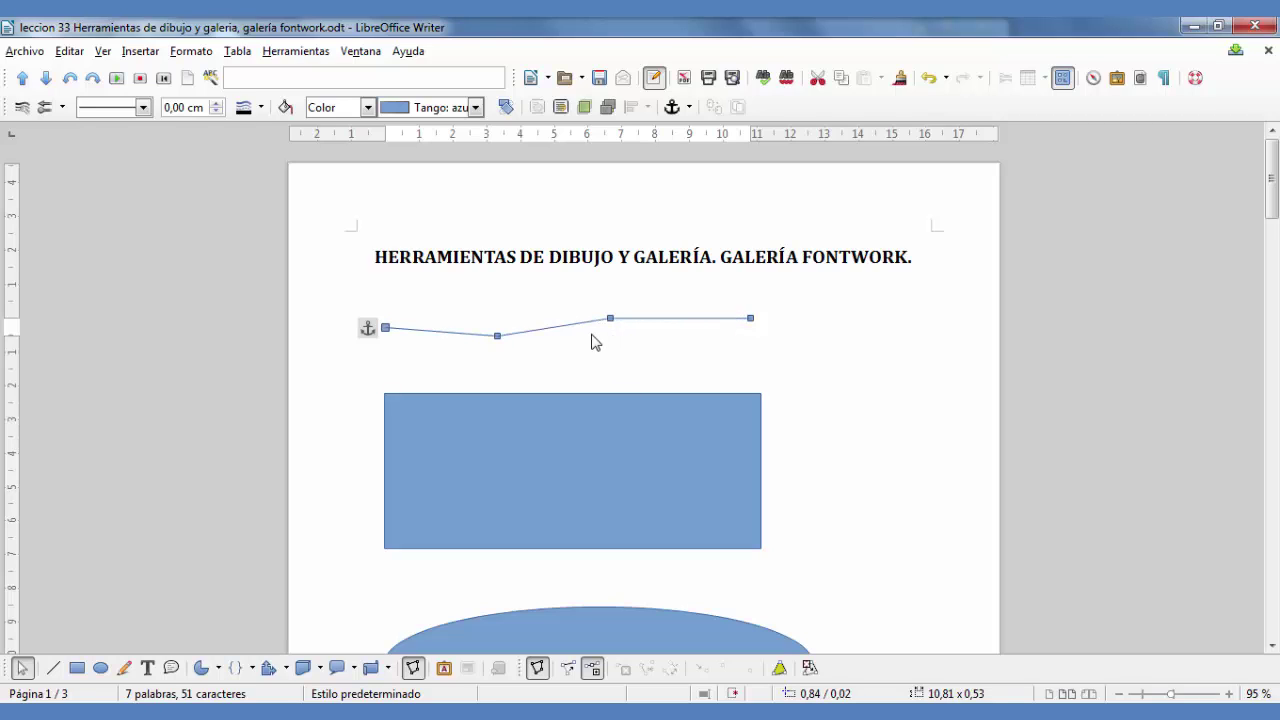
drag(529, 331, 530, 336)
click(610, 319)
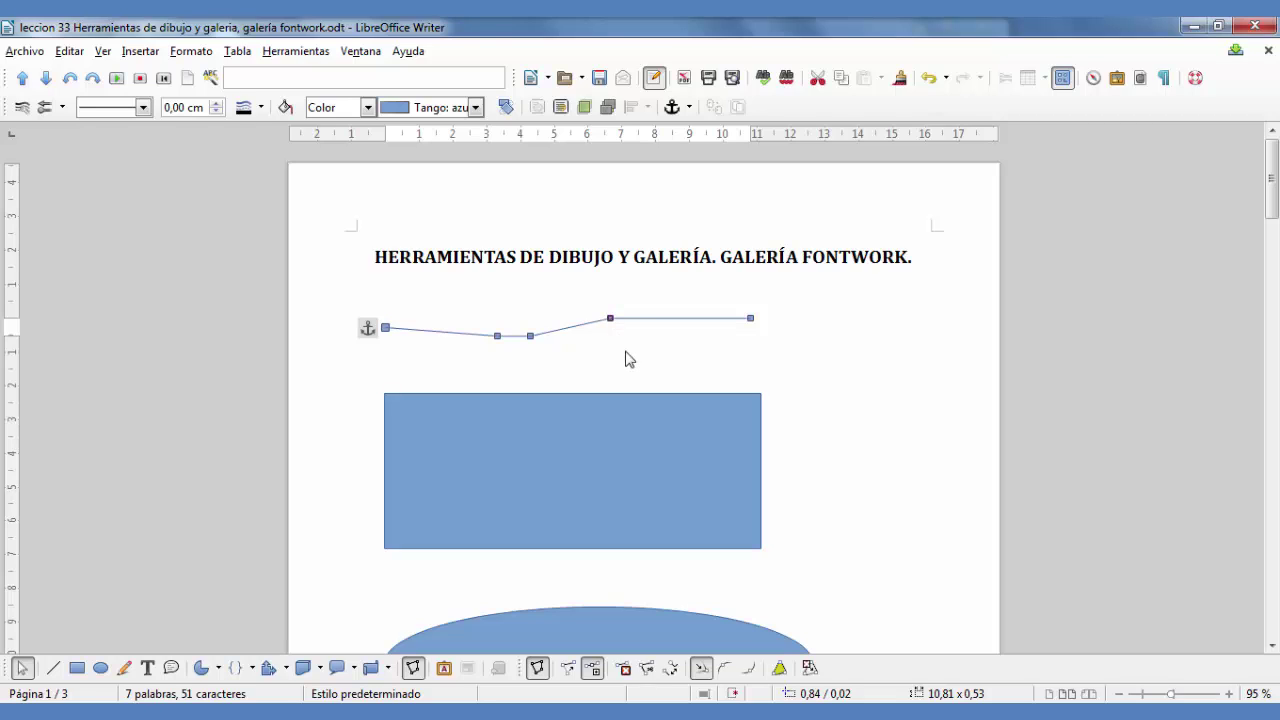
click(622, 668)
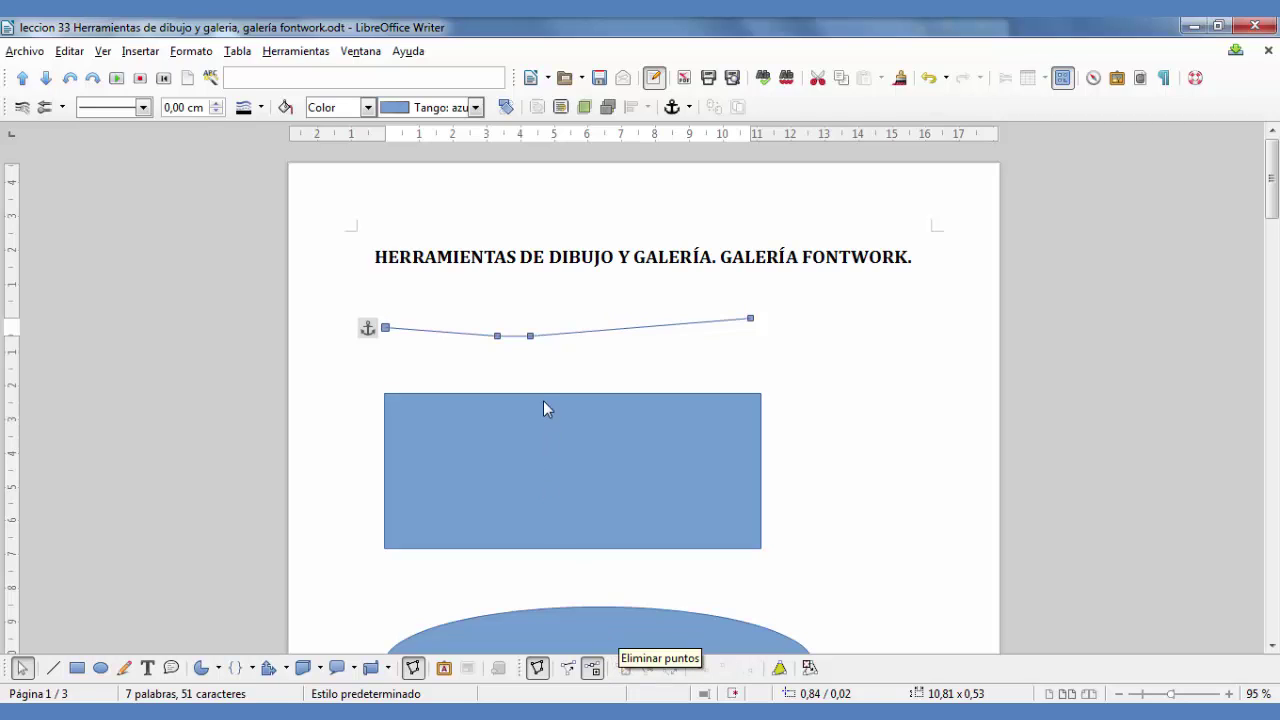
Try splitting the line at its third point, and undo the split
click(530, 337)
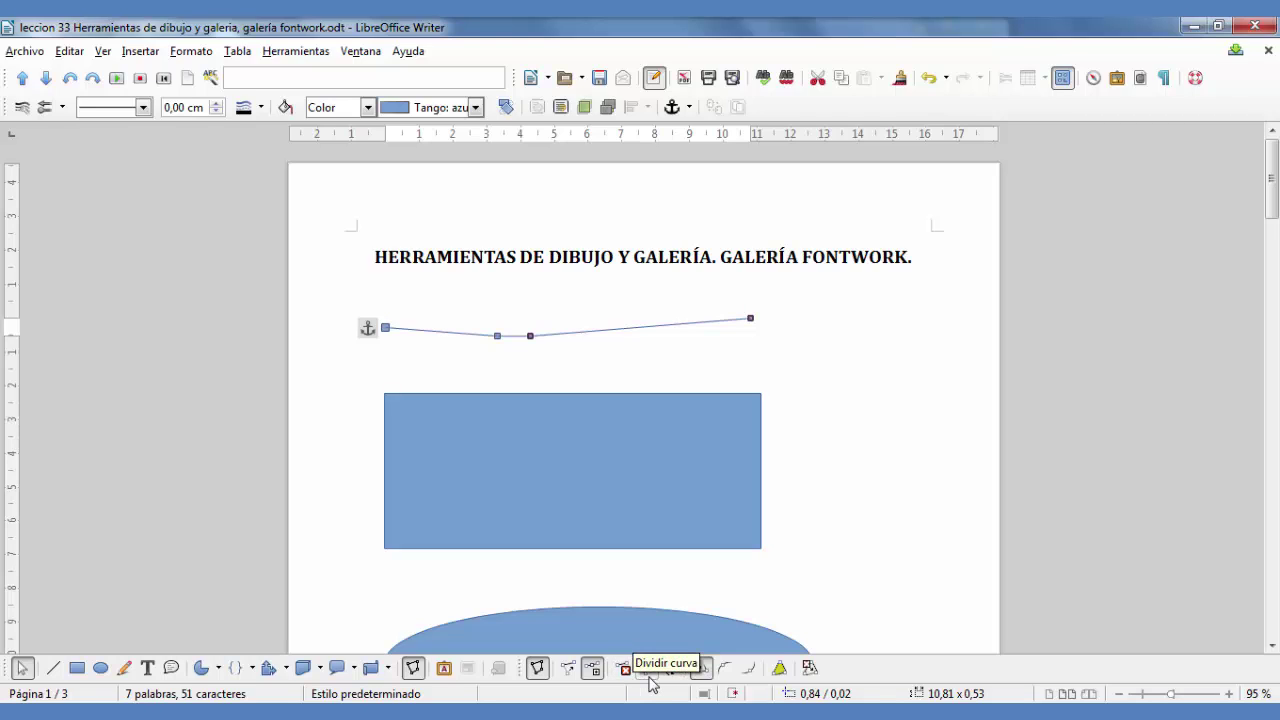
click(650, 678)
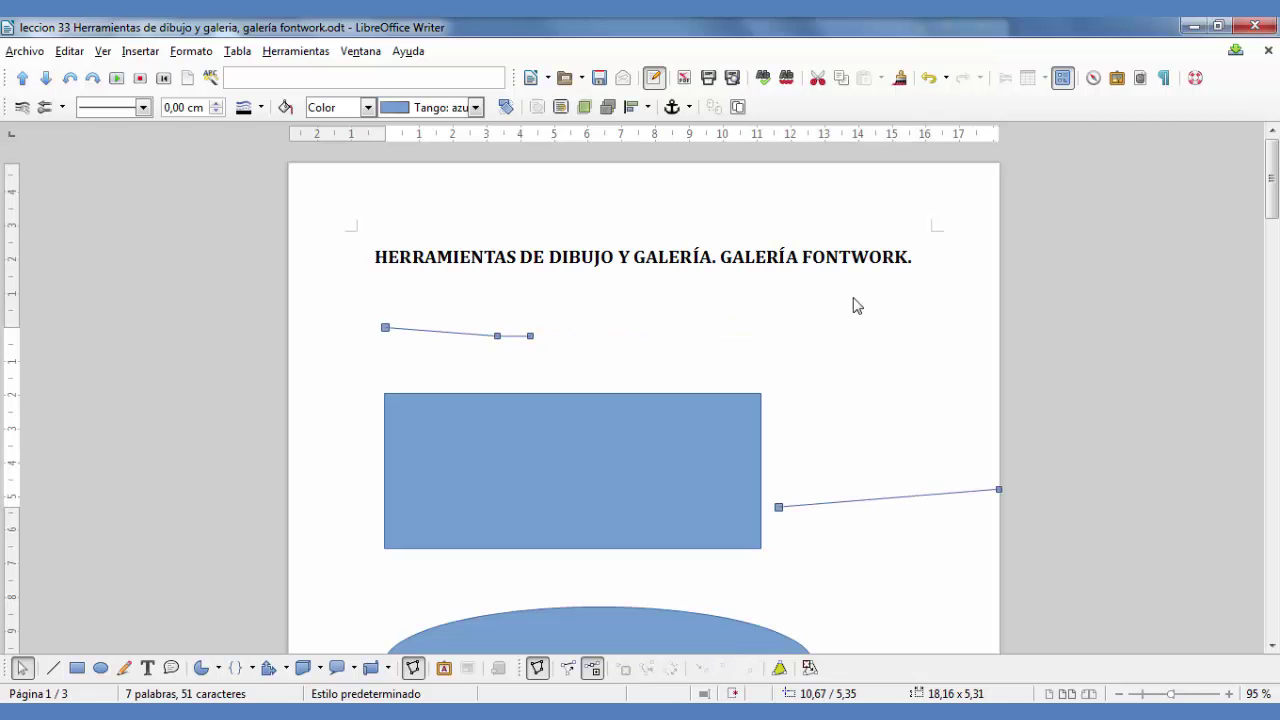
click(928, 80)
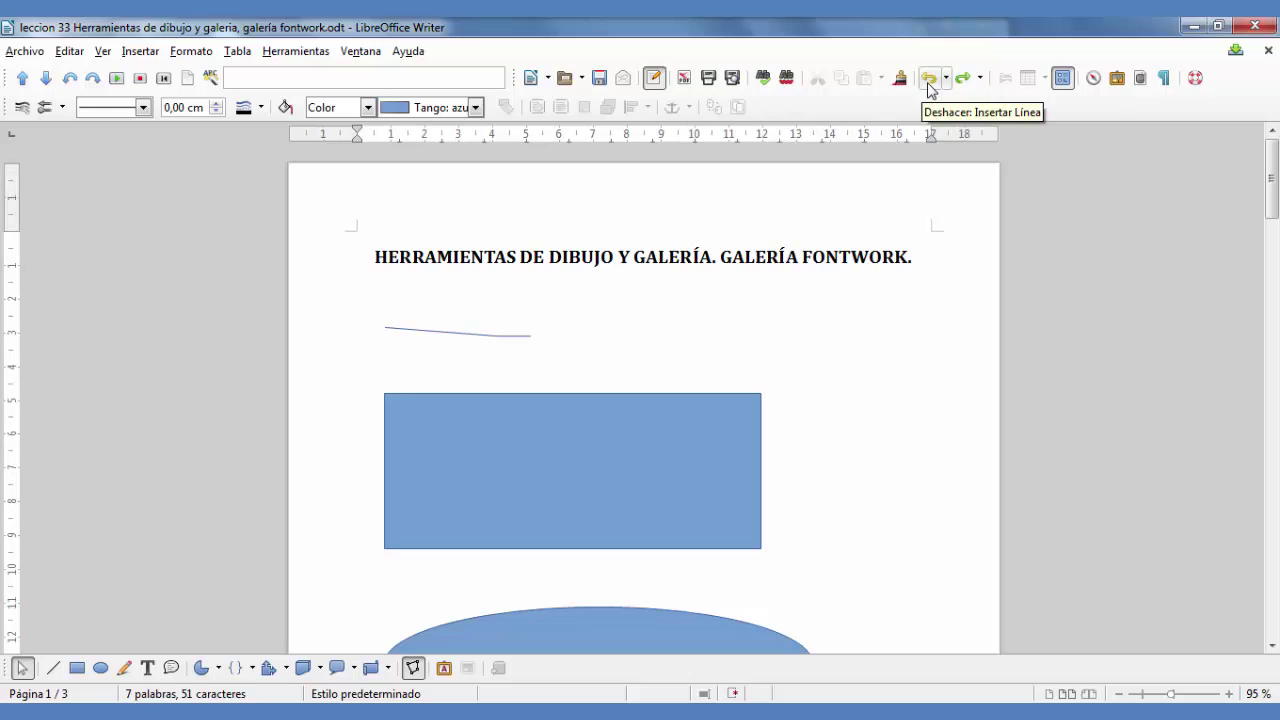
click(929, 80)
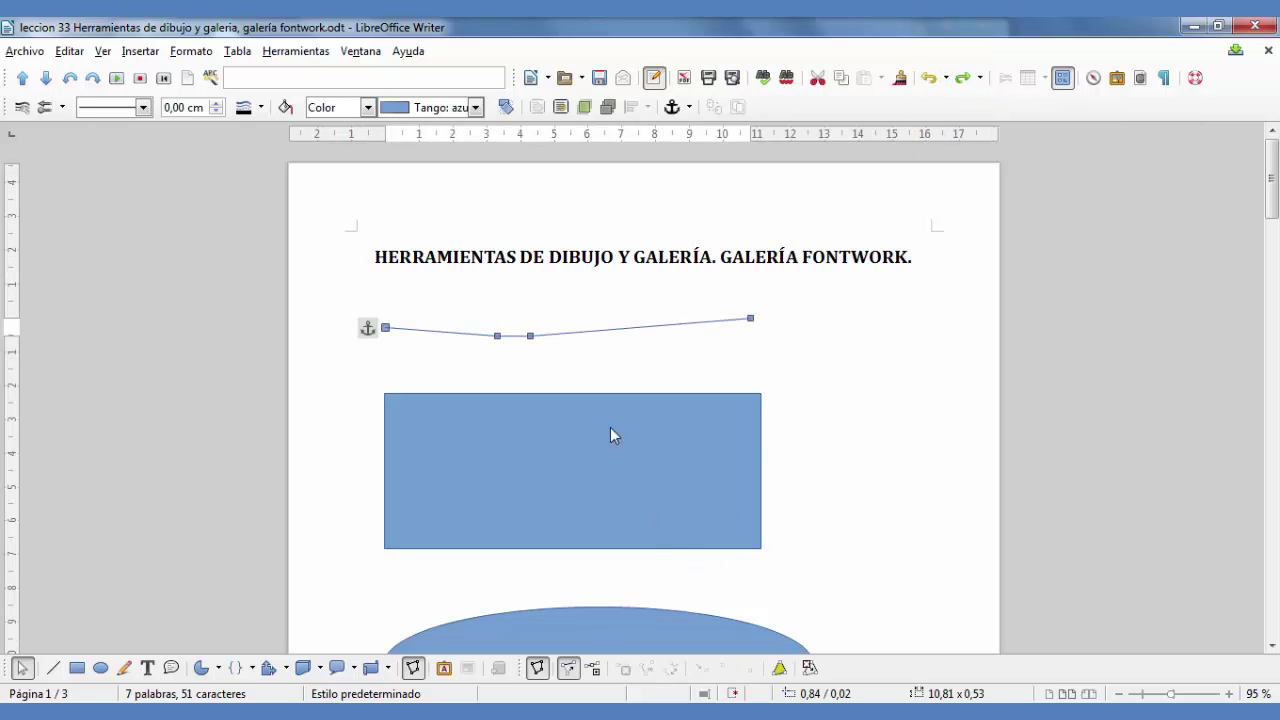
Turn the segment between the line's last two points into a smooth curve and reselect both points
shift+click(751, 320)
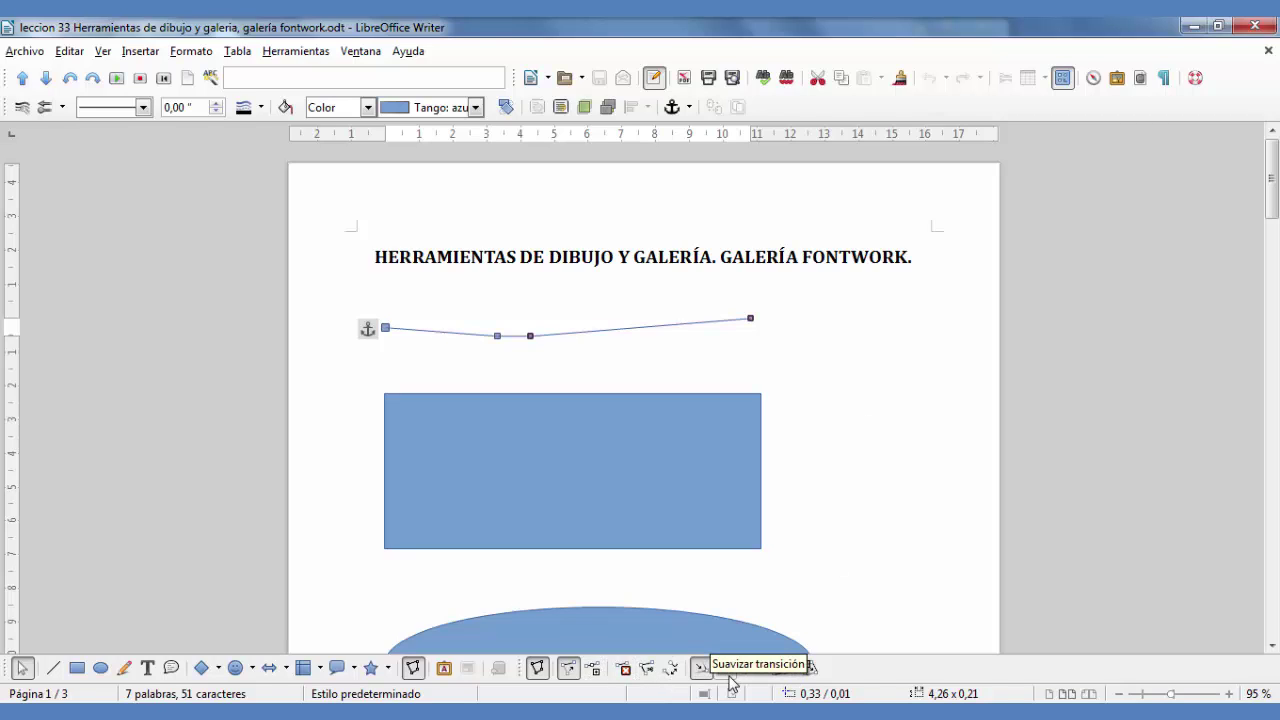
click(728, 675)
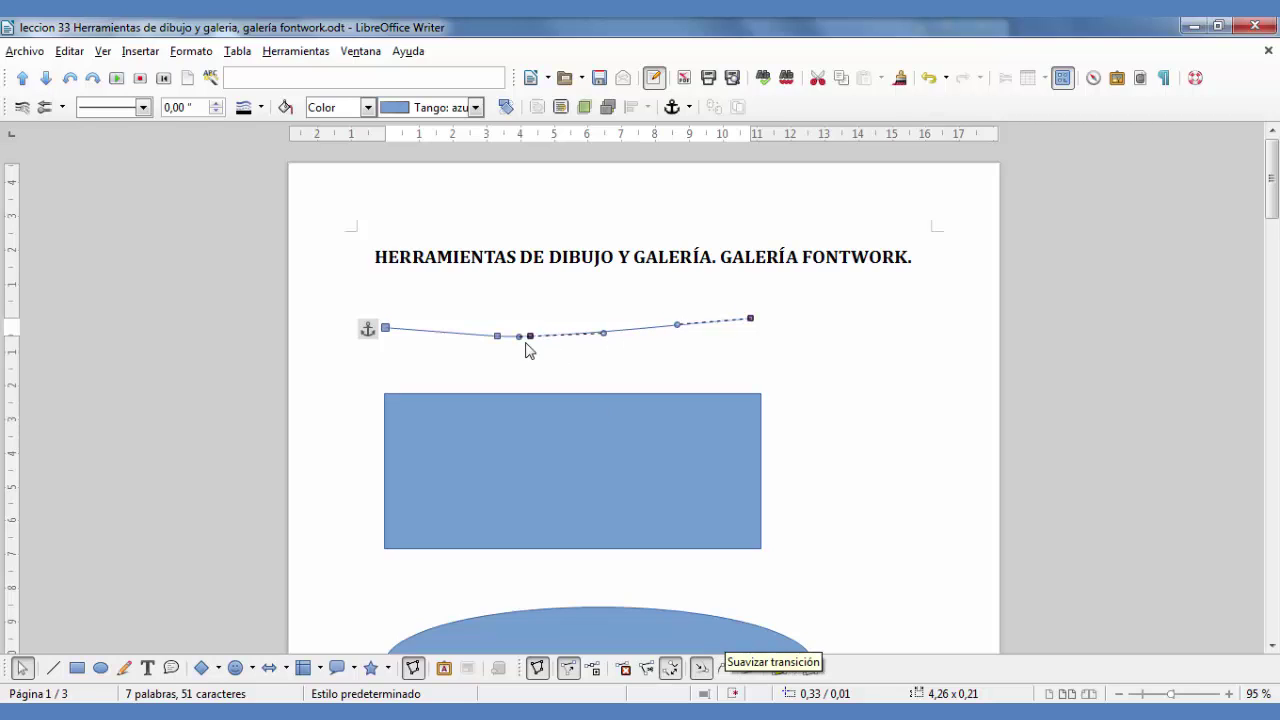
click(741, 349)
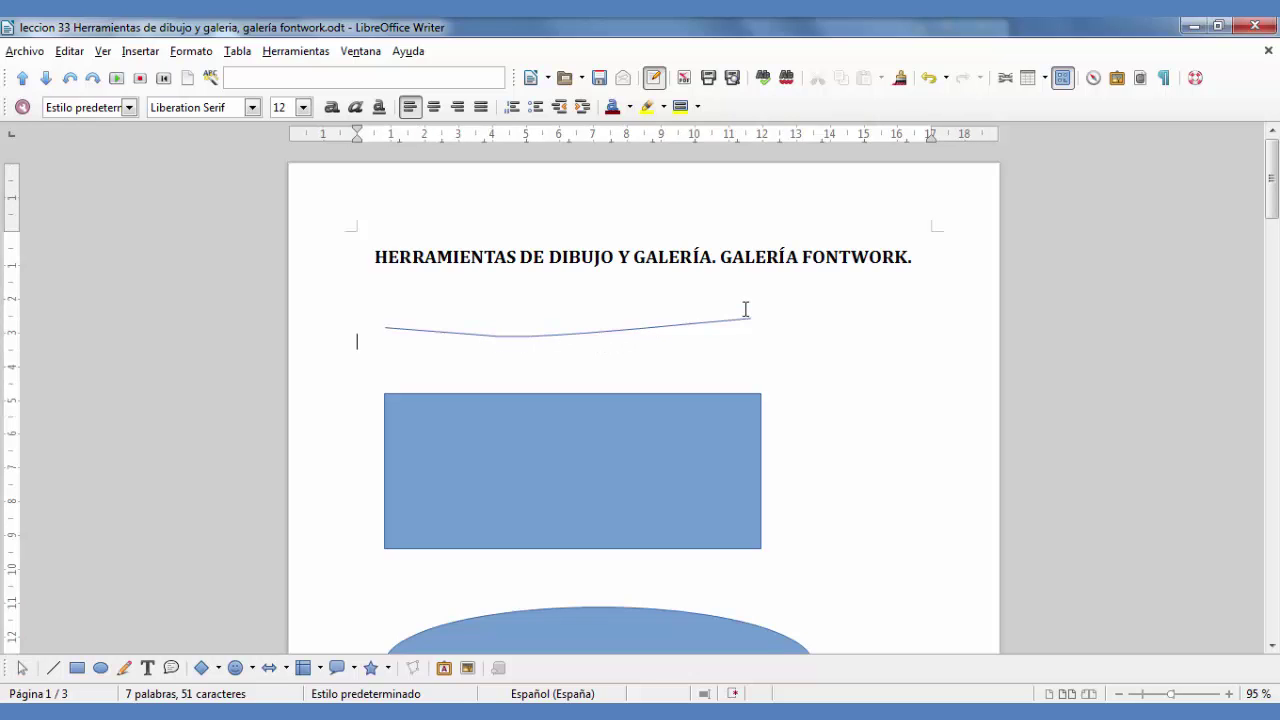
click(582, 334)
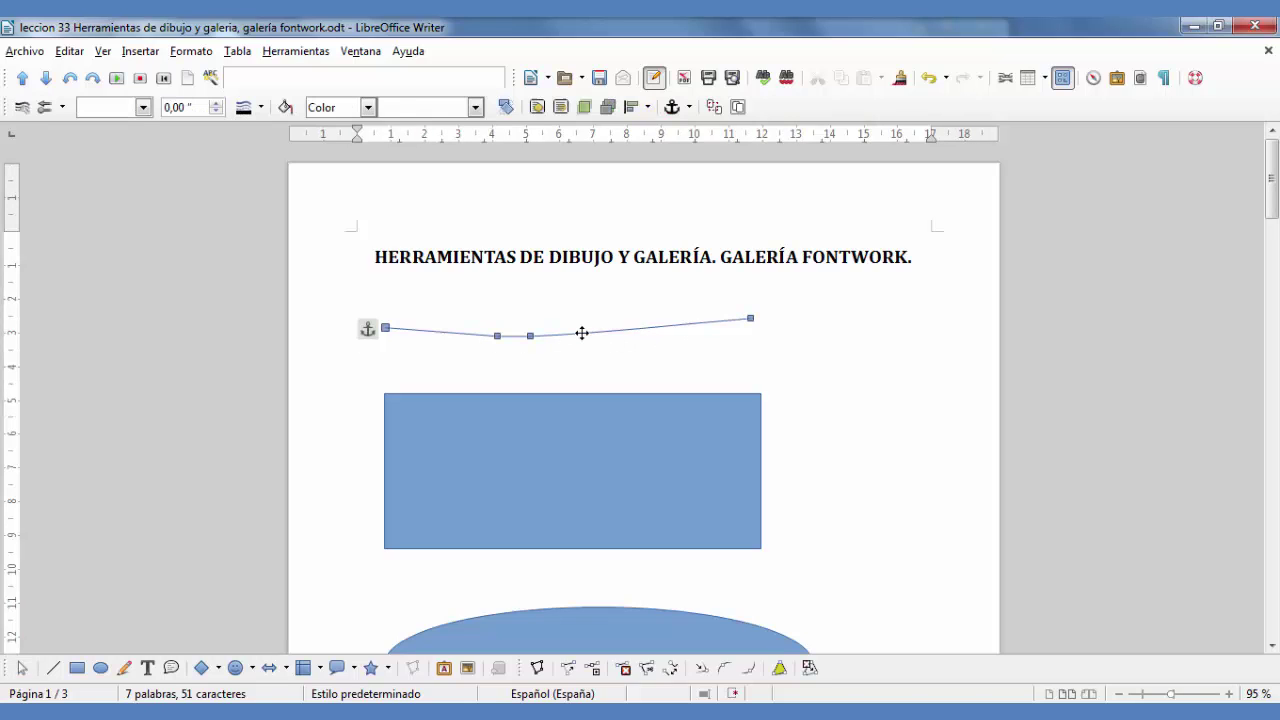
click(530, 336)
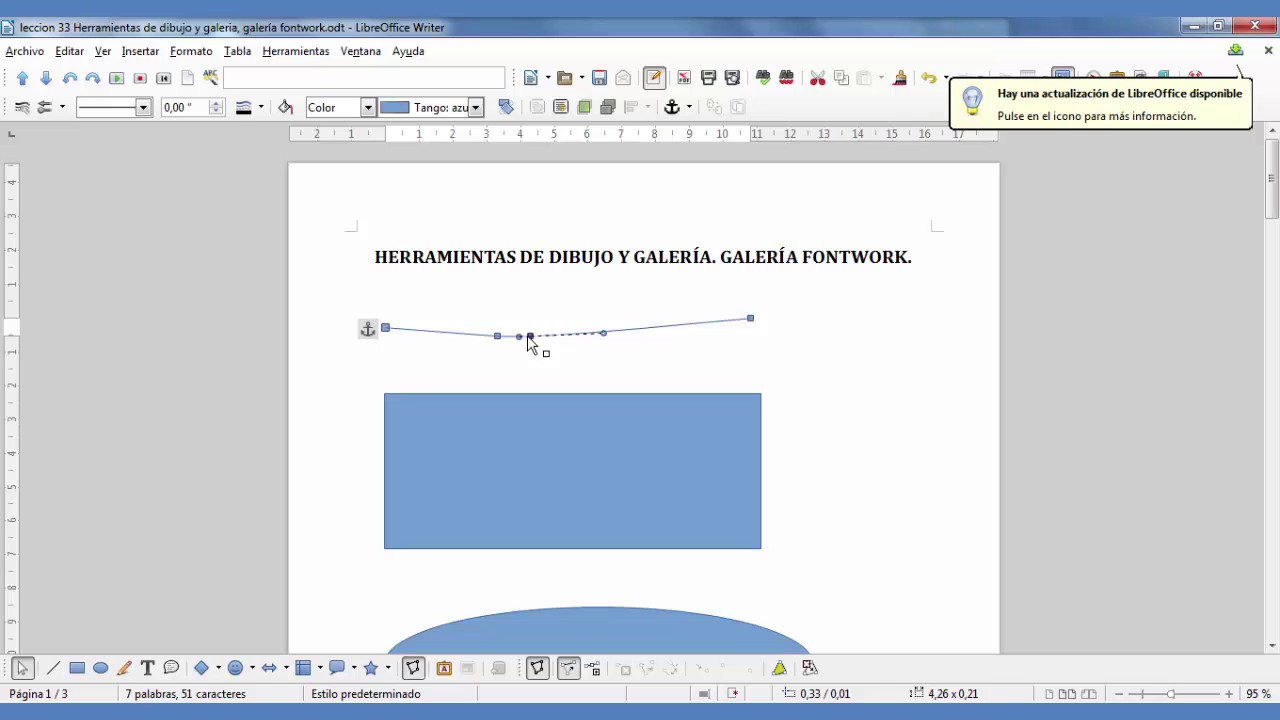
click(750, 318)
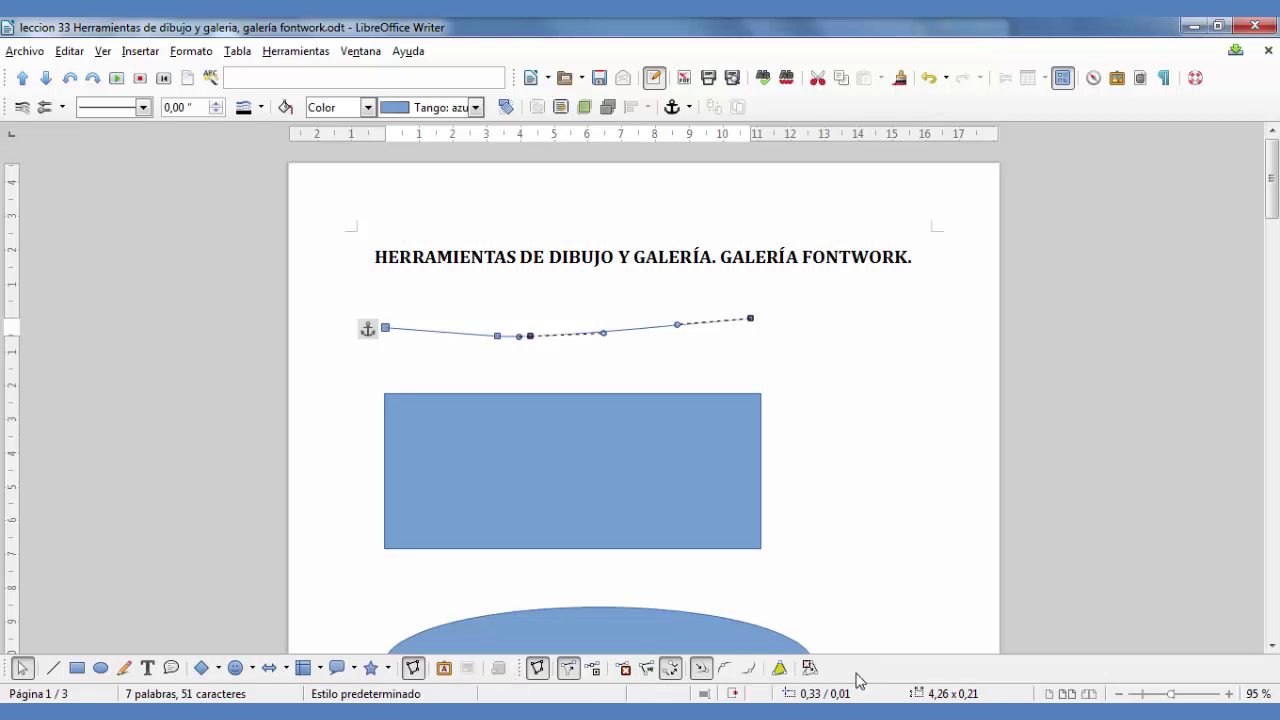
click(810, 667)
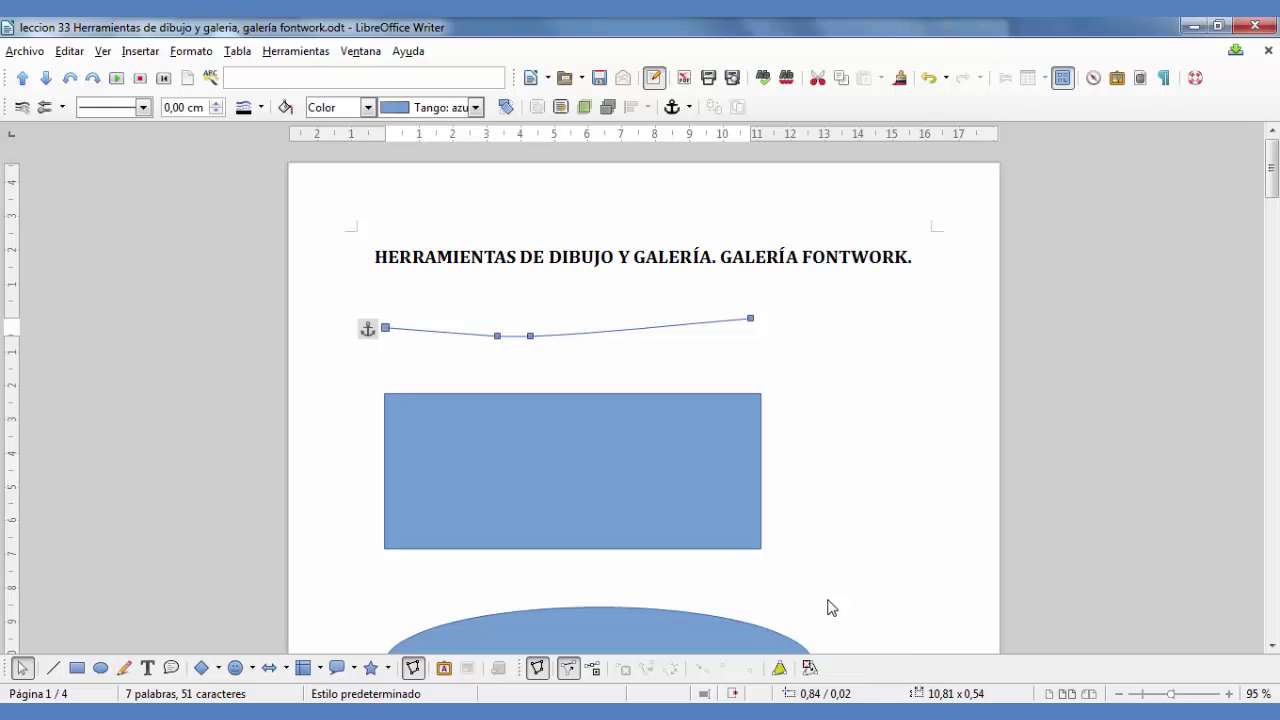
Deselect the line and insert a page break at the text cursor to add a blank page after page 1
scroll(830, 600, down, 1)
click(563, 367)
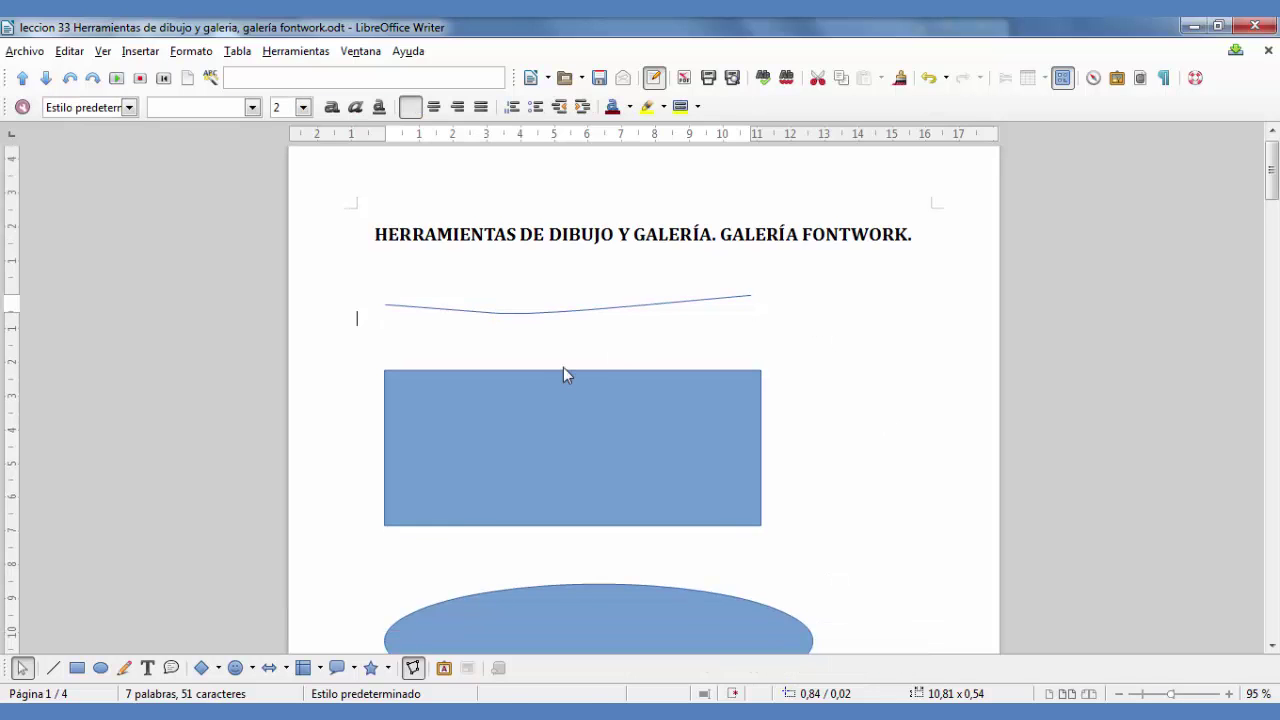
scroll(563, 375, down, 15)
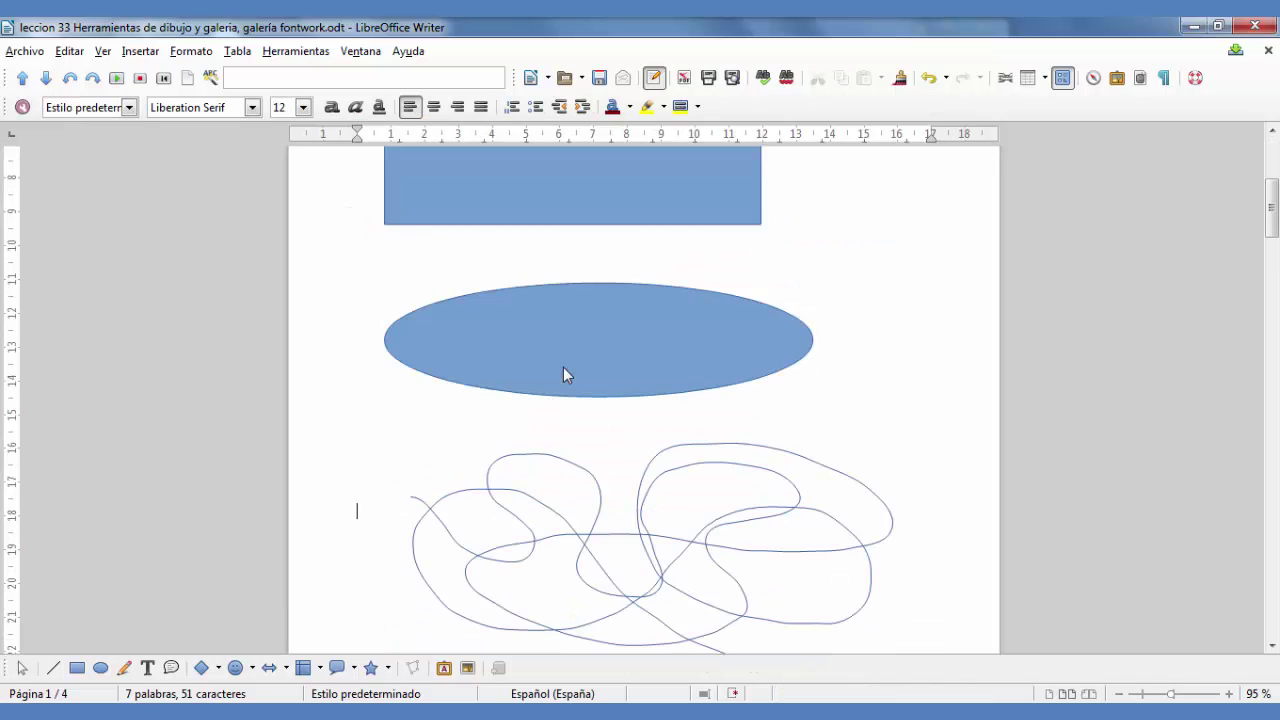
key(ctrl+Return)
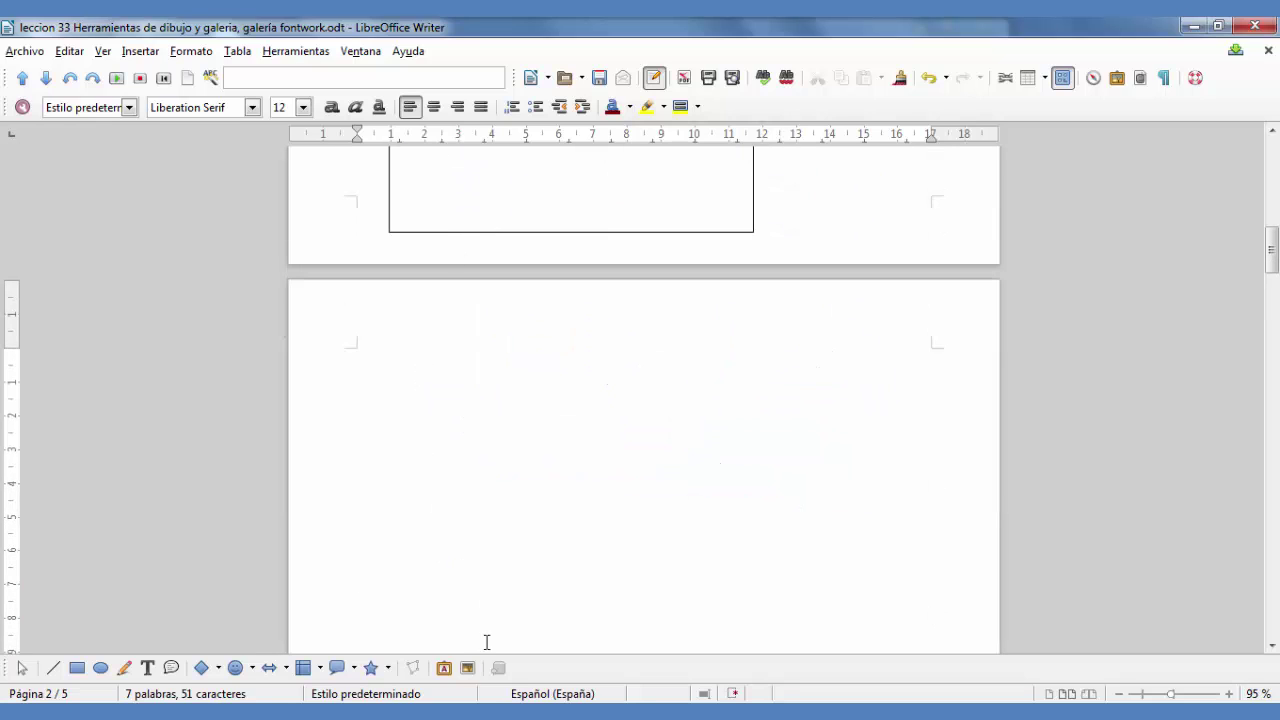
Draw an open six-segment polygon about 13.3 cm wide and 5.8 cm high on the blank page 2
right_click(421, 668)
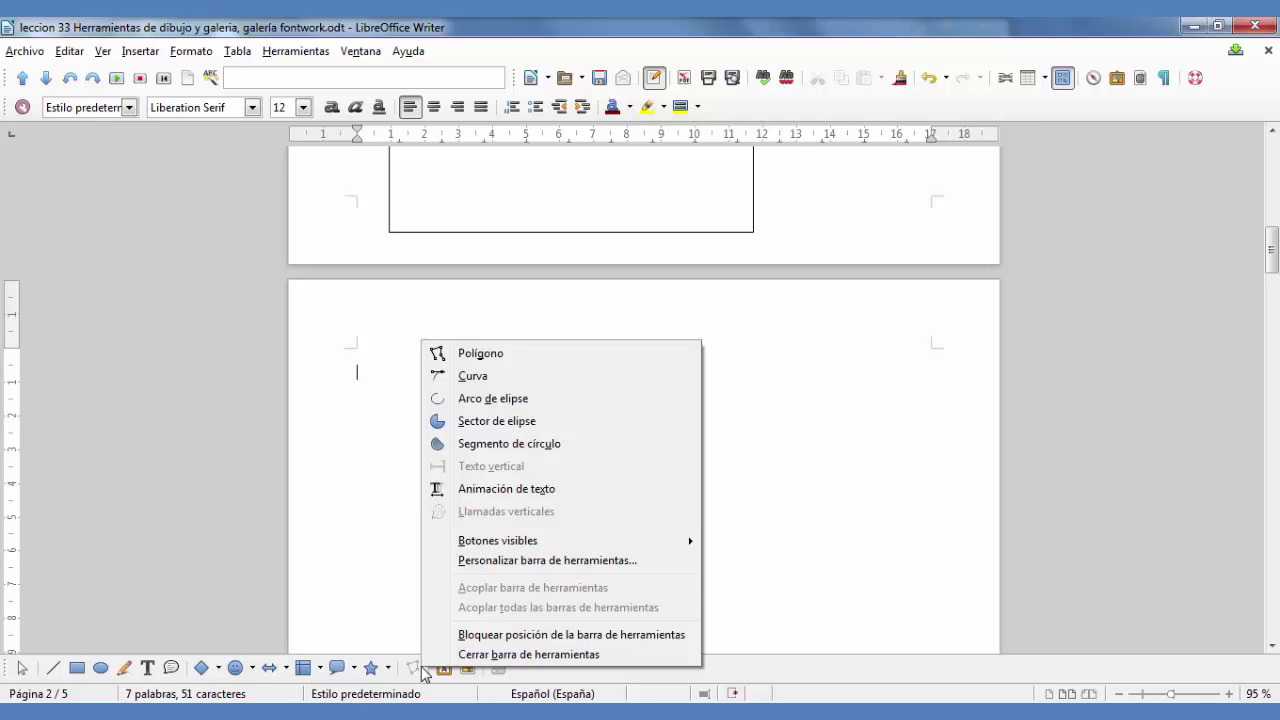
click(490, 355)
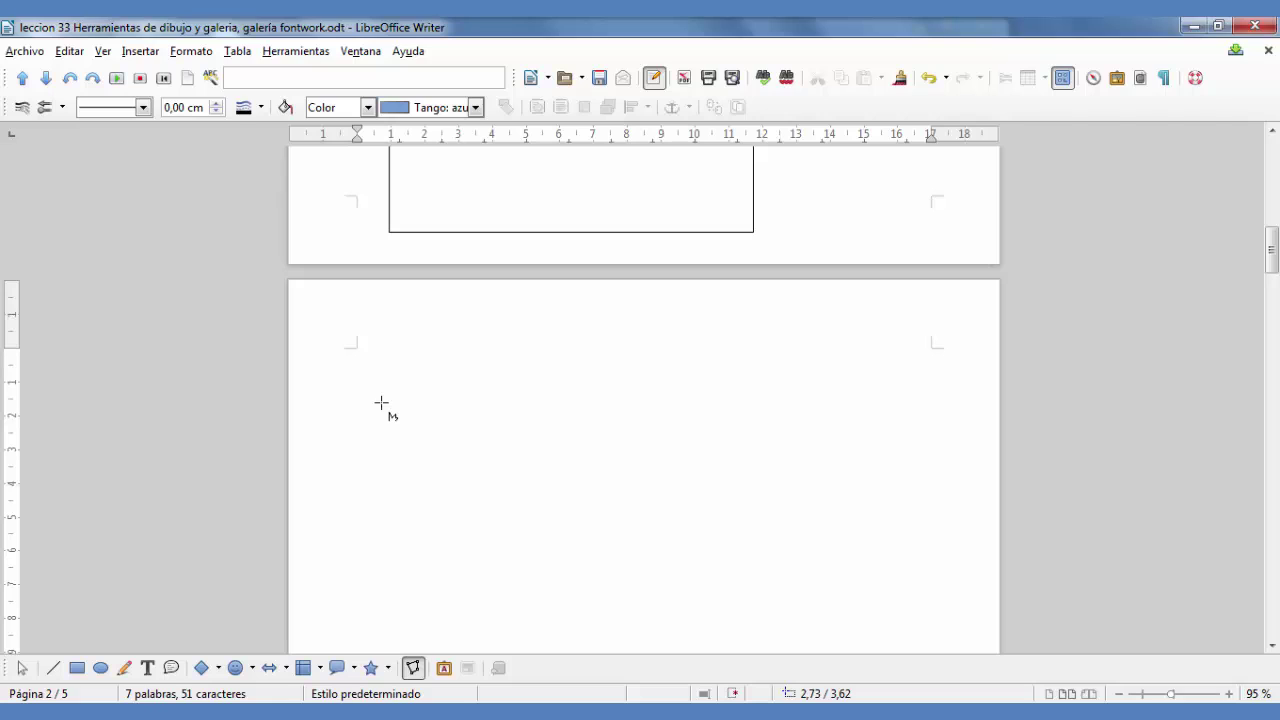
drag(381, 403, 496, 522)
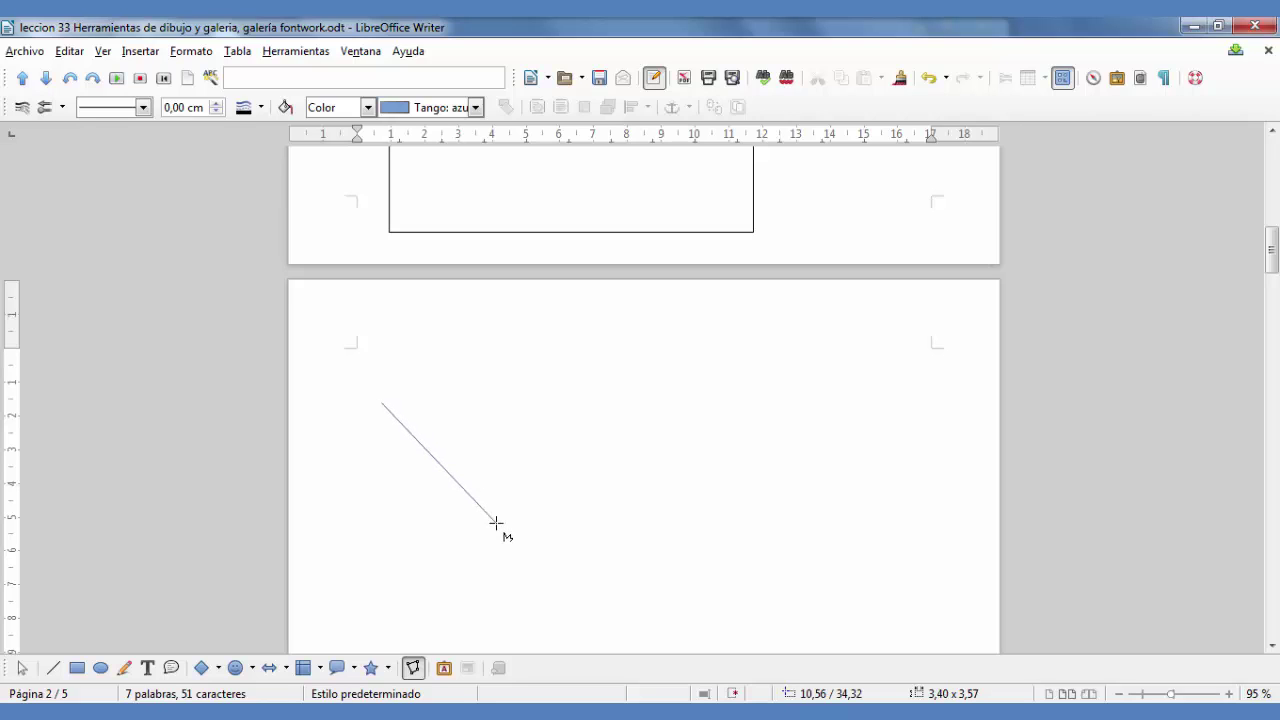
drag(496, 522, 496, 522)
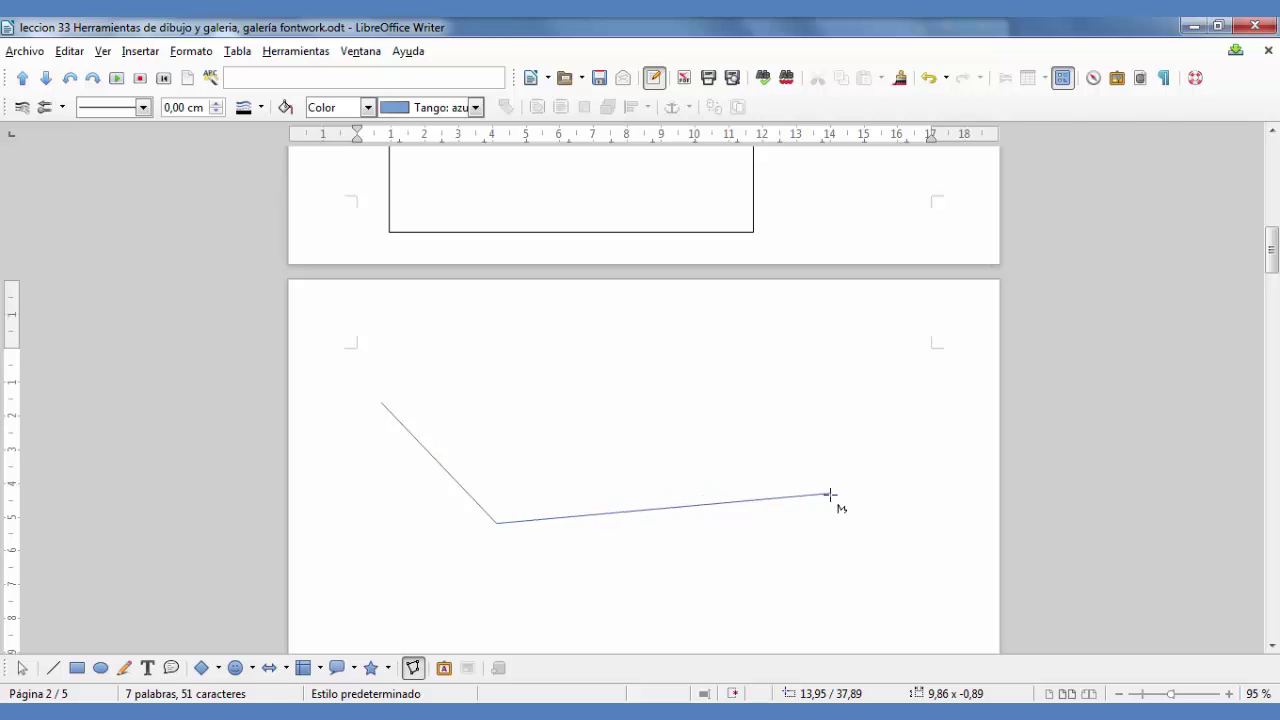
click(831, 497)
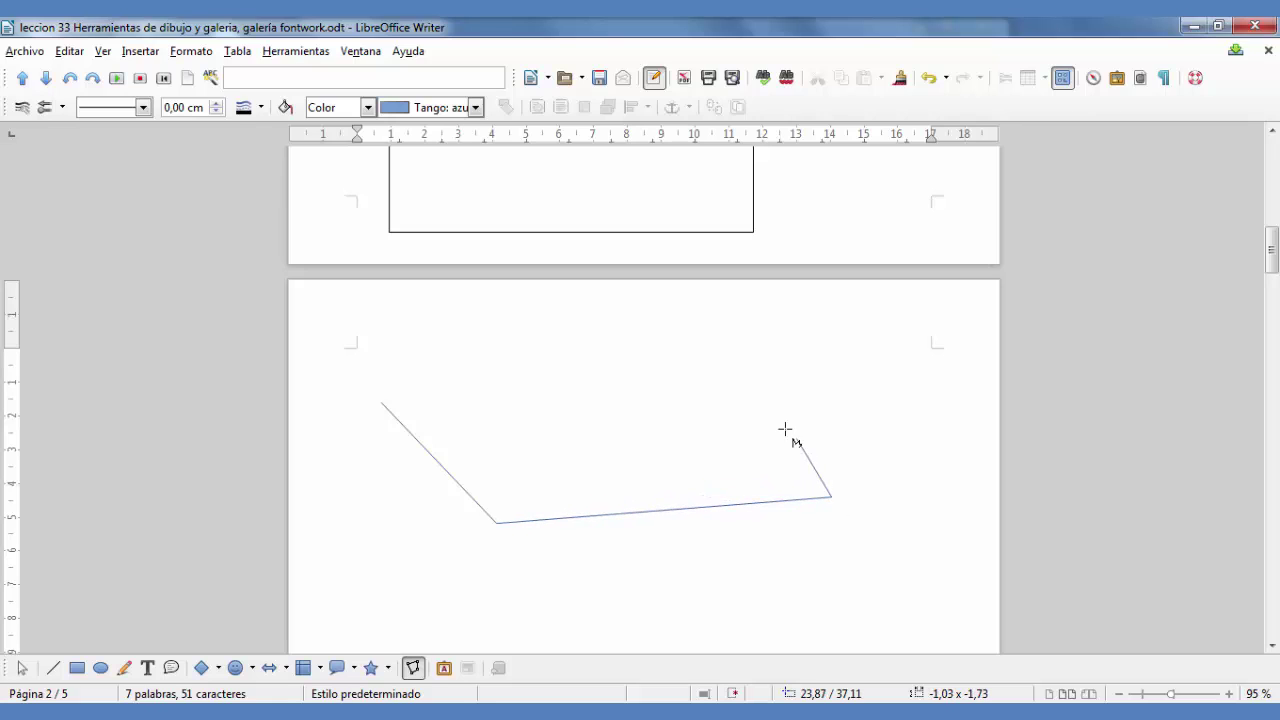
click(740, 379)
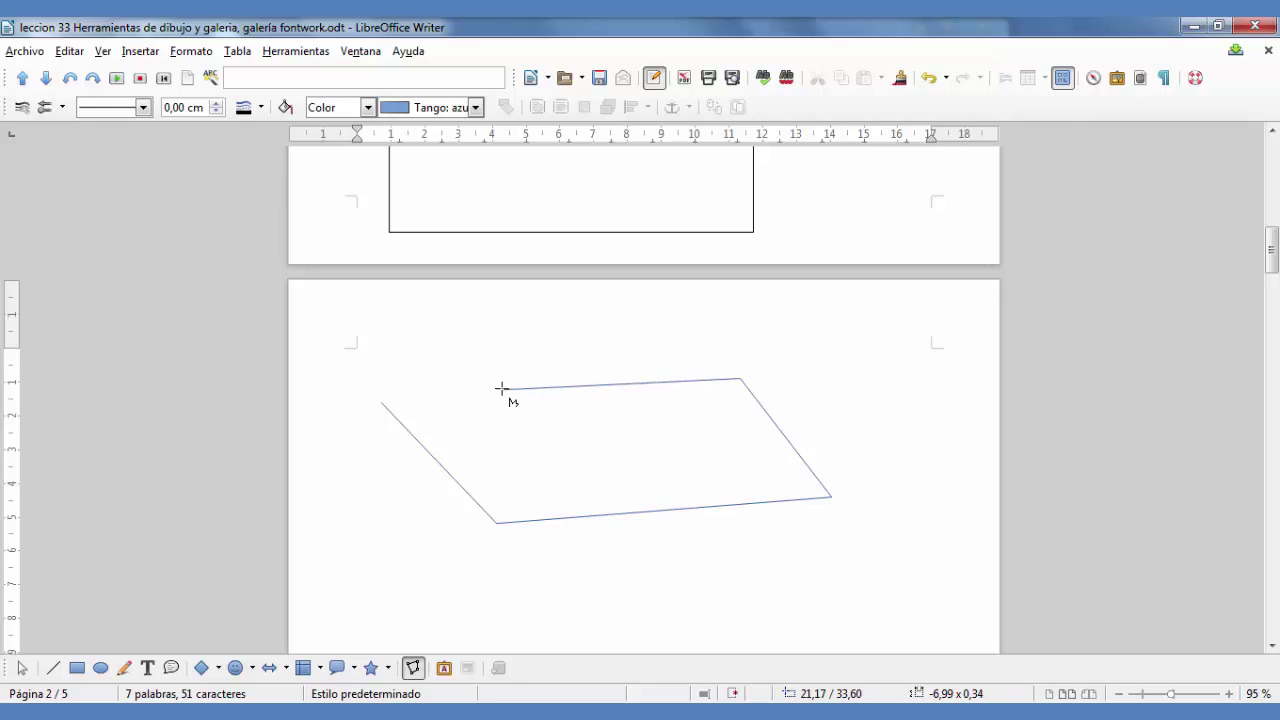
click(539, 329)
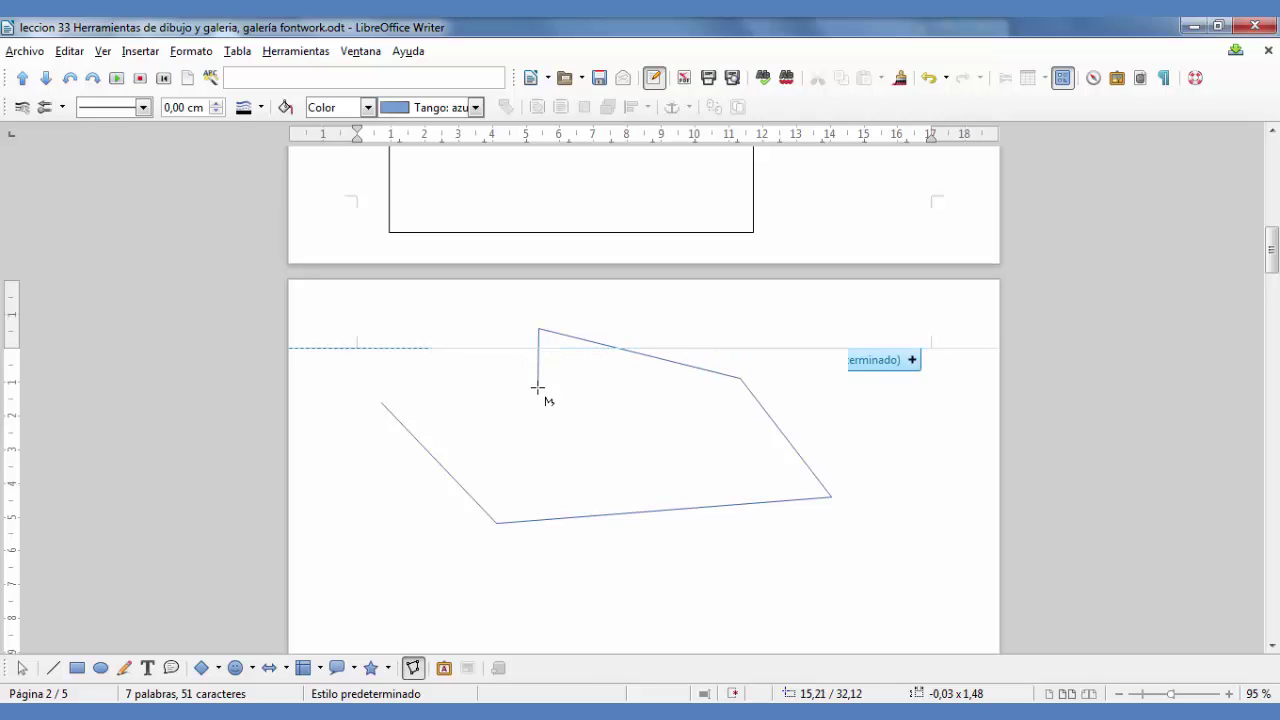
click(554, 444)
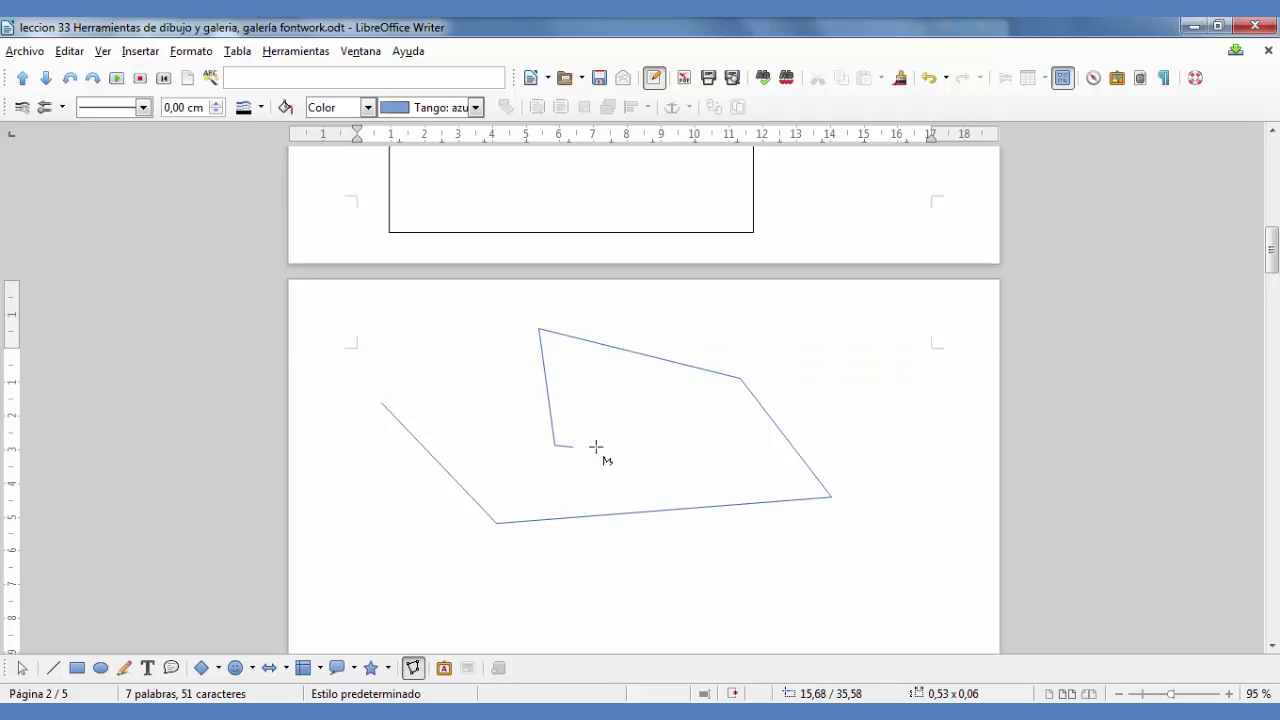
double_click(678, 441)
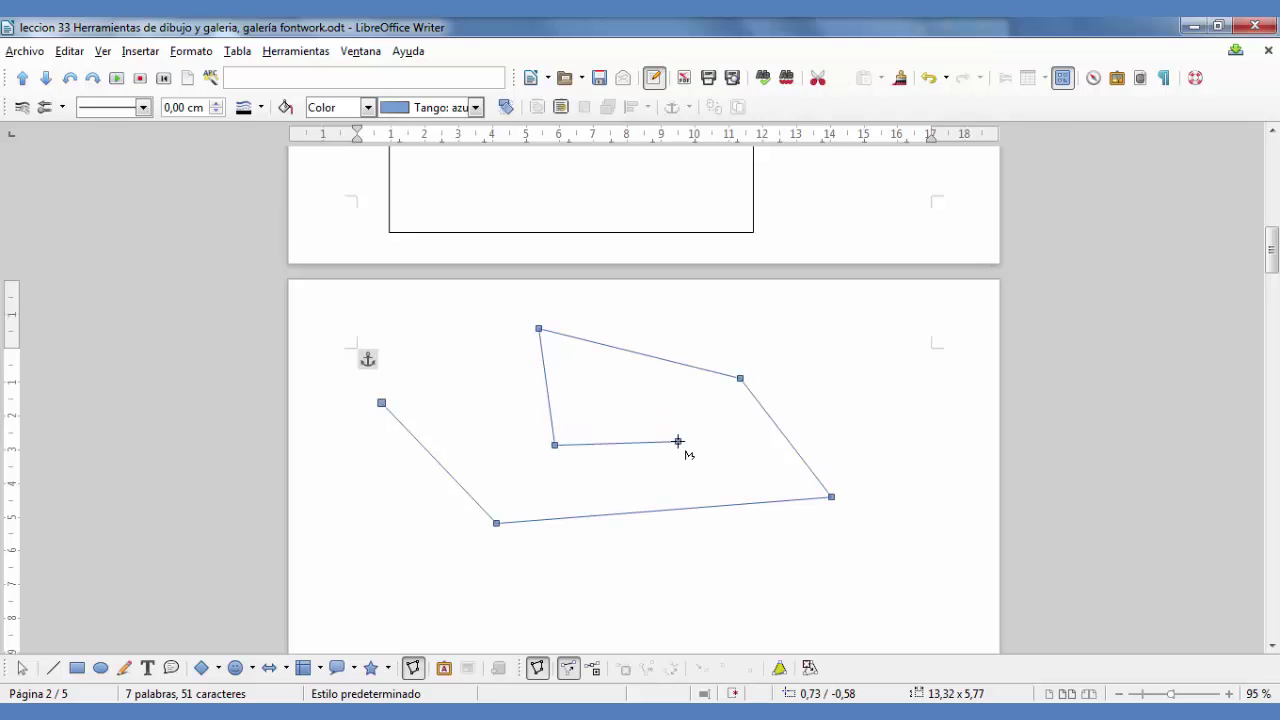
scroll(678, 441, down, 3)
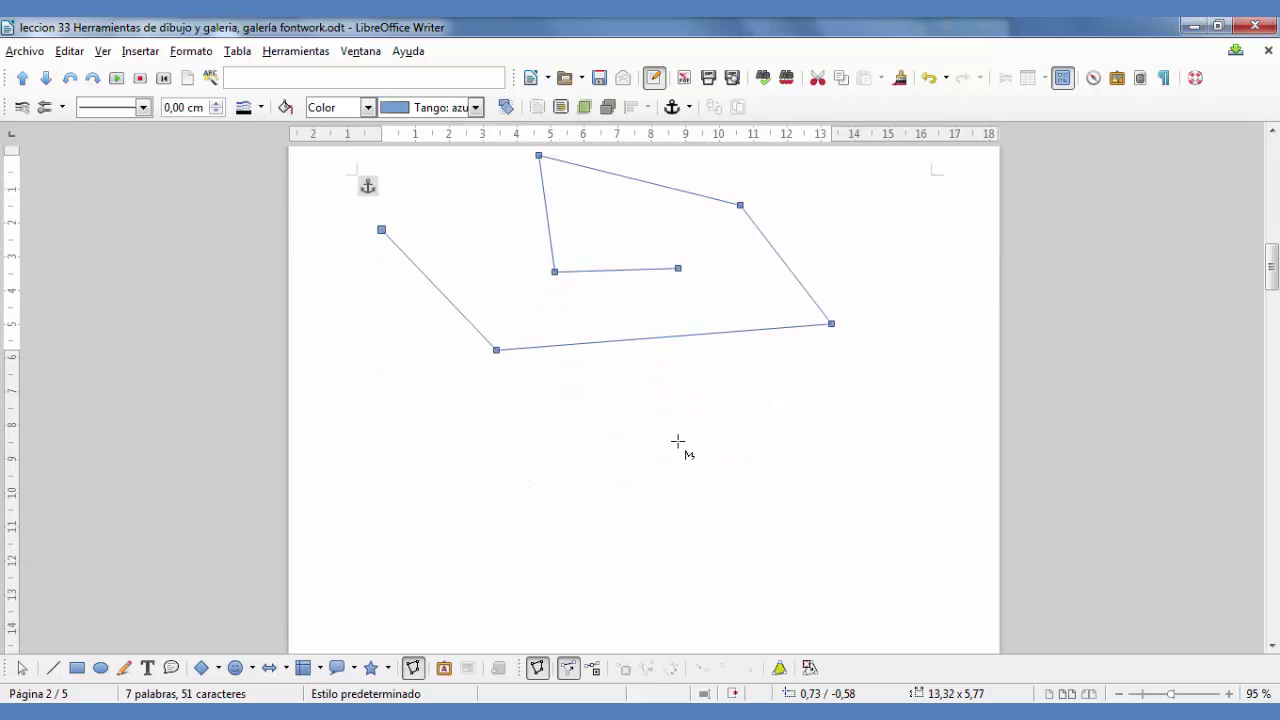
Draw an open curve about 7.3 cm wide and 2.9 cm high below the polygon on page 2
right_click(373, 671)
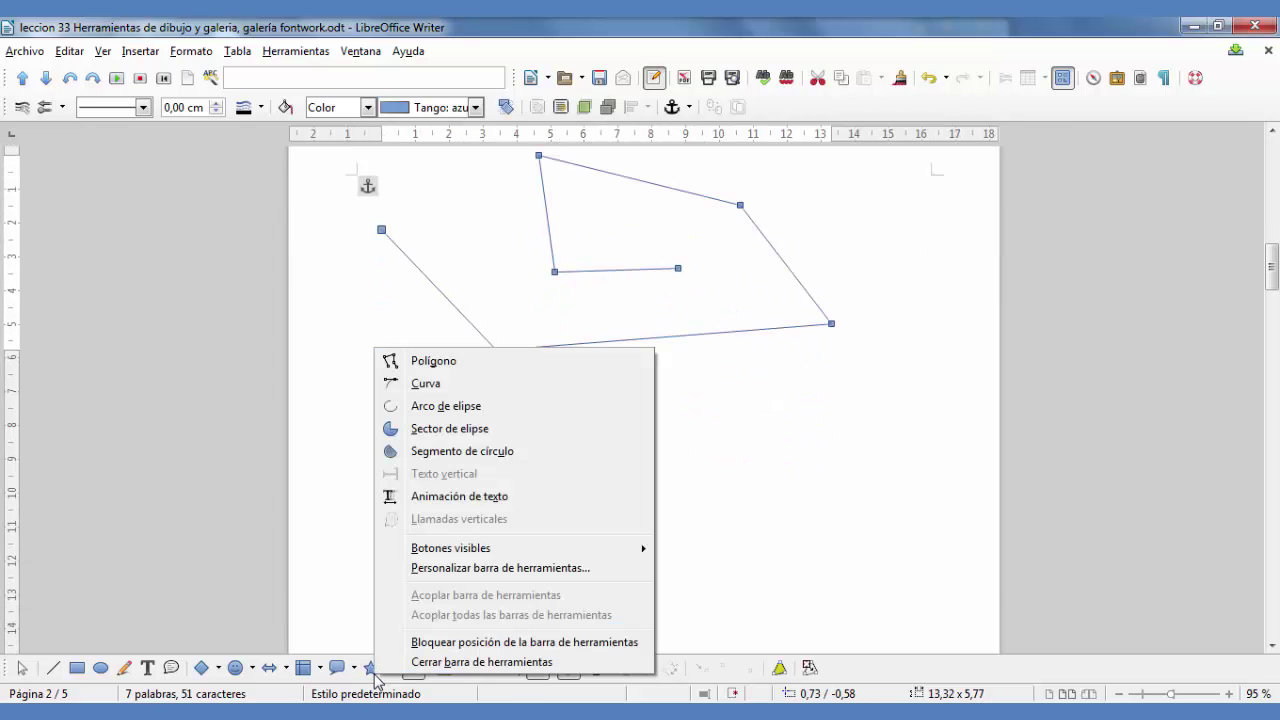
click(444, 384)
scroll(447, 396, down, 3)
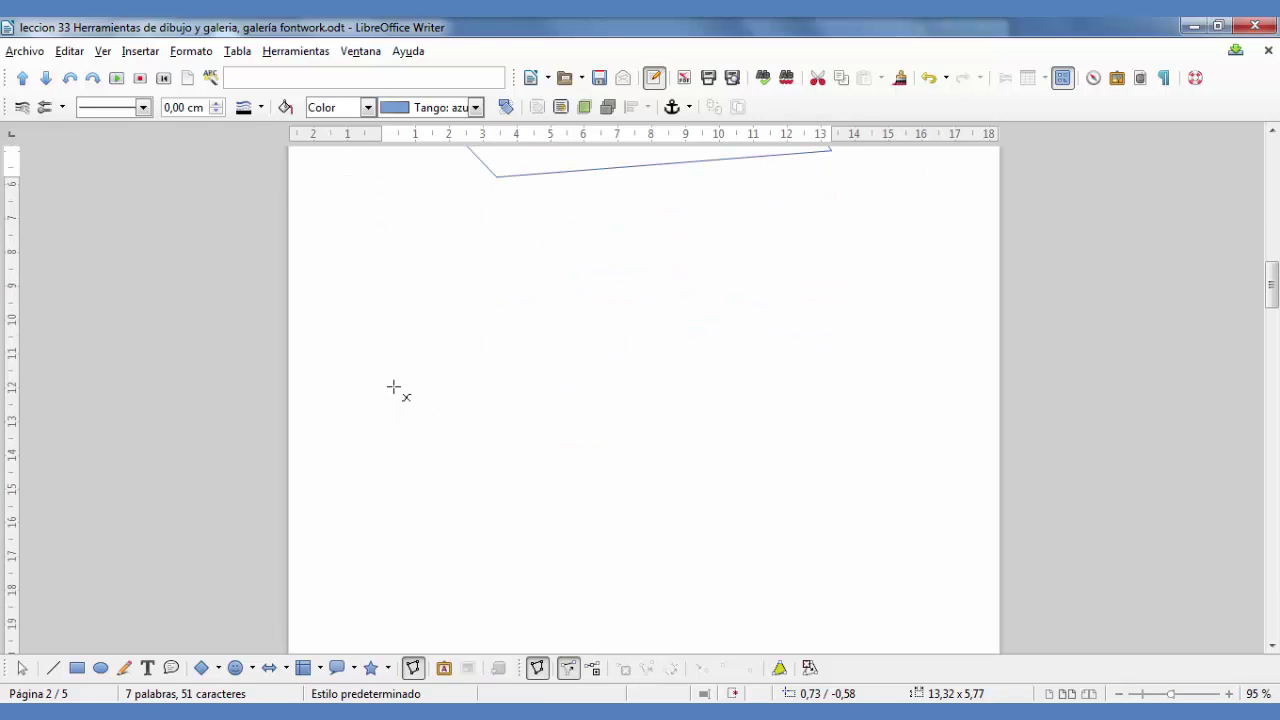
drag(394, 387, 481, 321)
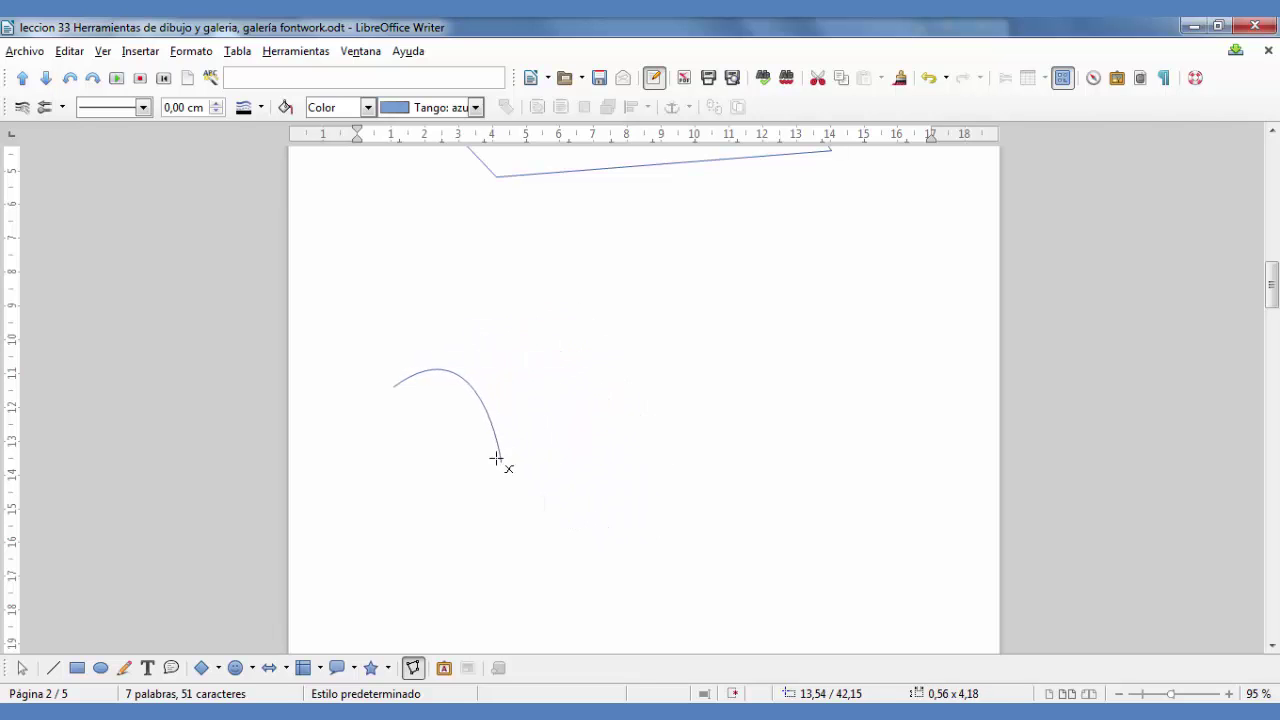
double_click(640, 289)
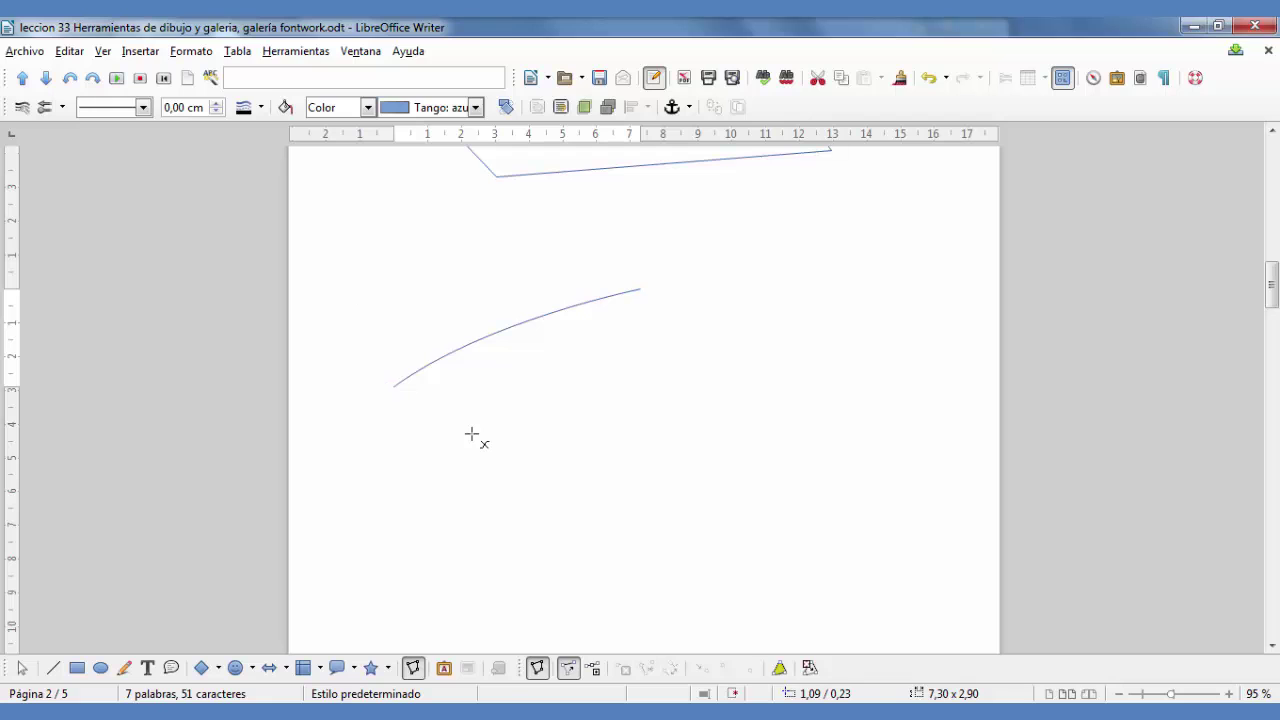
Draw a second, downward-bulging curve about 6.5 cm wide and 2.5 cm high below the first, and close it with Close Bézier
mouse_move(471, 434)
mouse_down()
mouse_move(537, 555)
mouse_move(615, 557)
mouse_move(574, 558)
mouse_move(541, 601)
mouse_move(563, 610)
mouse_up()
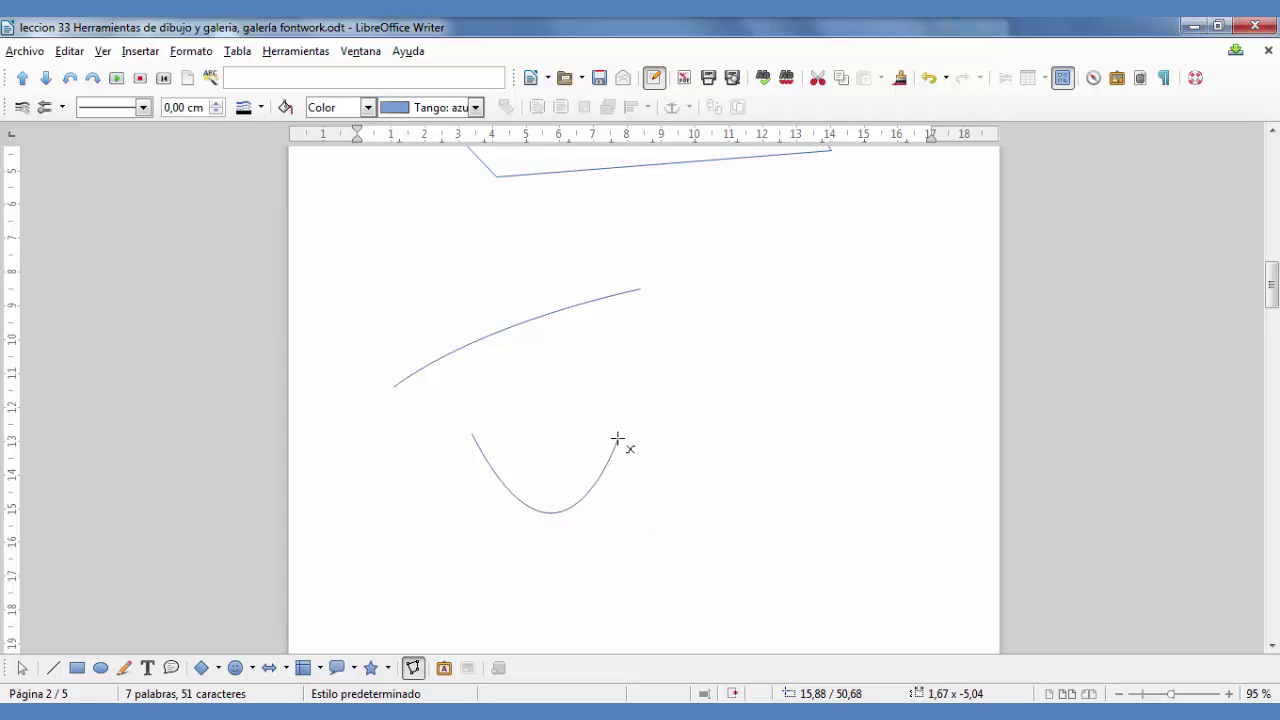
double_click(690, 455)
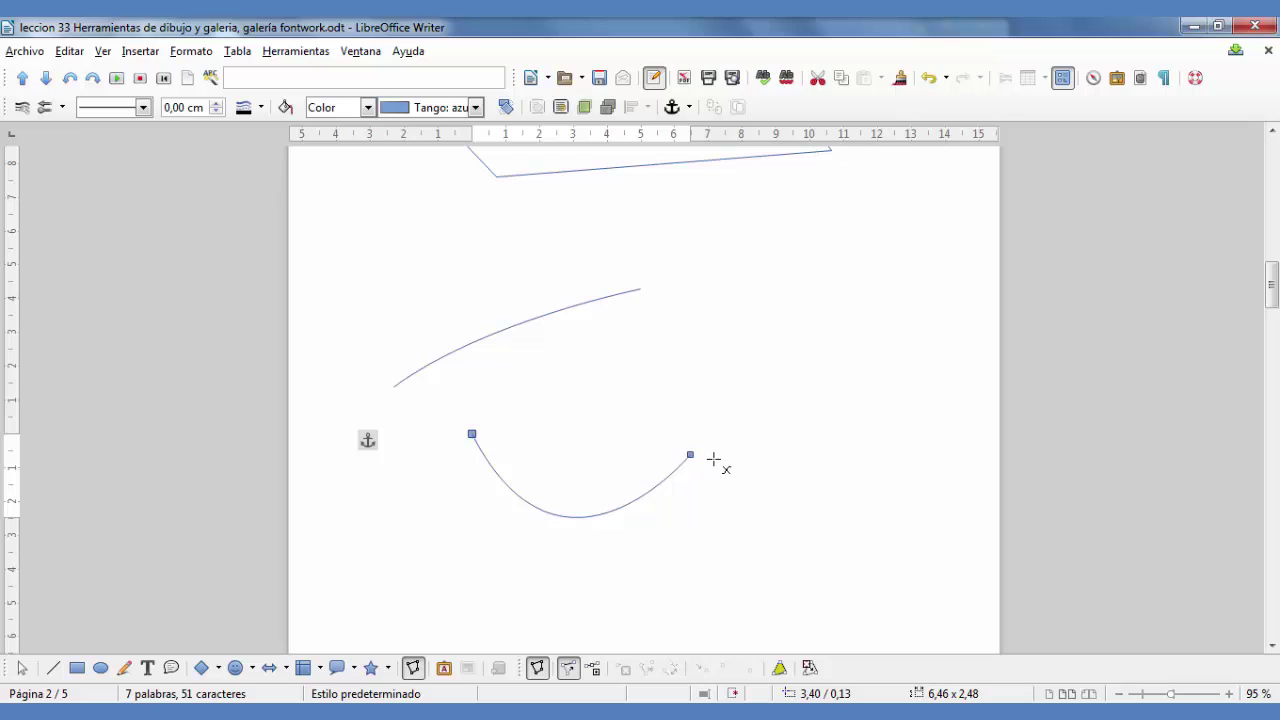
click(780, 668)
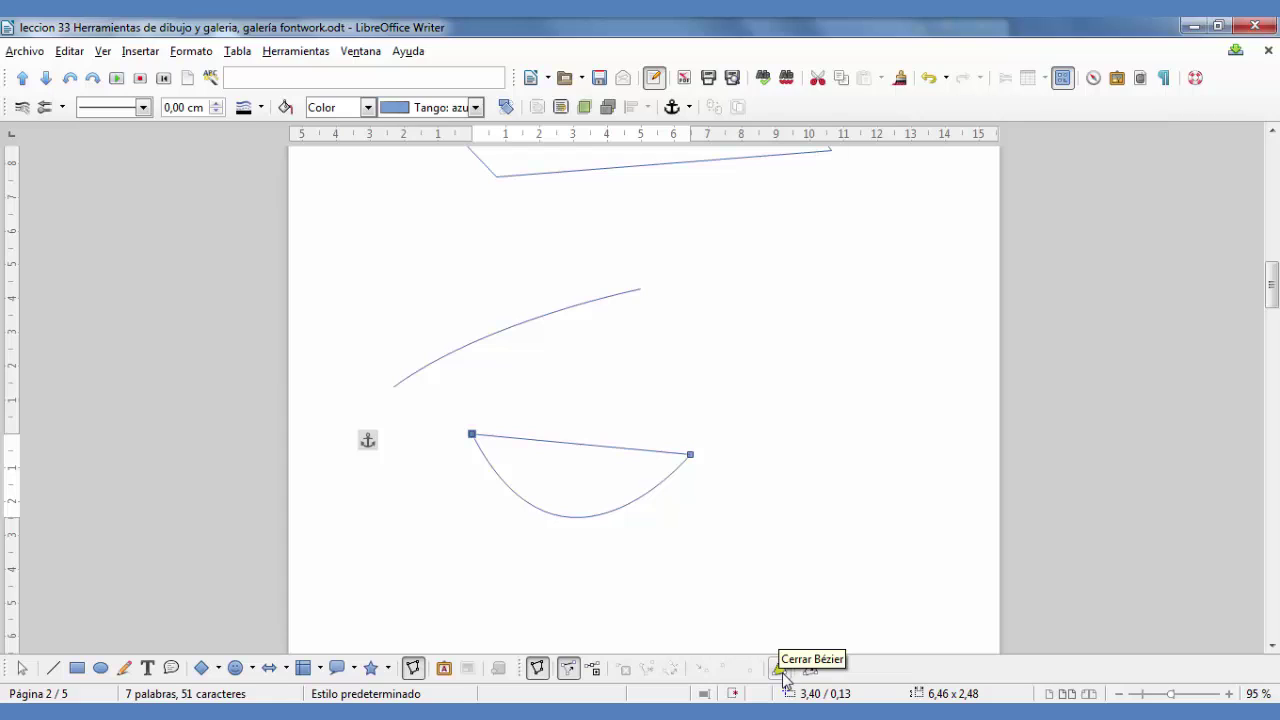
click(780, 668)
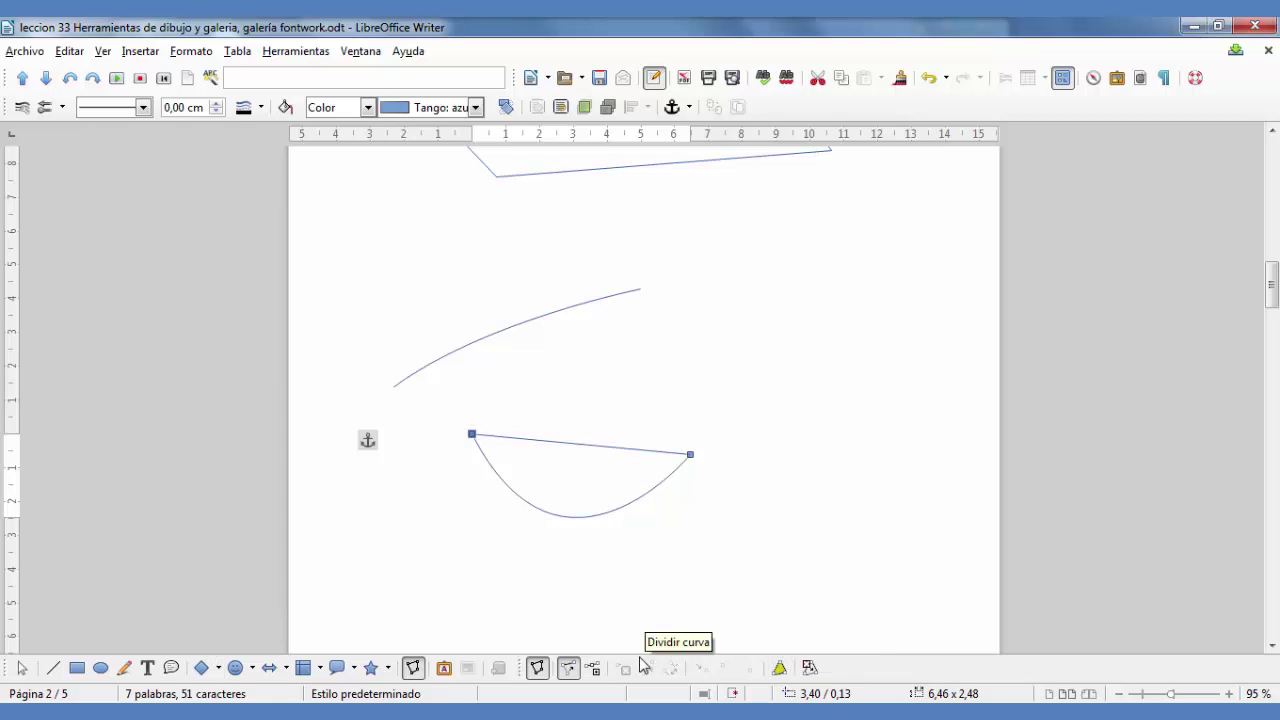
right_click(466, 672)
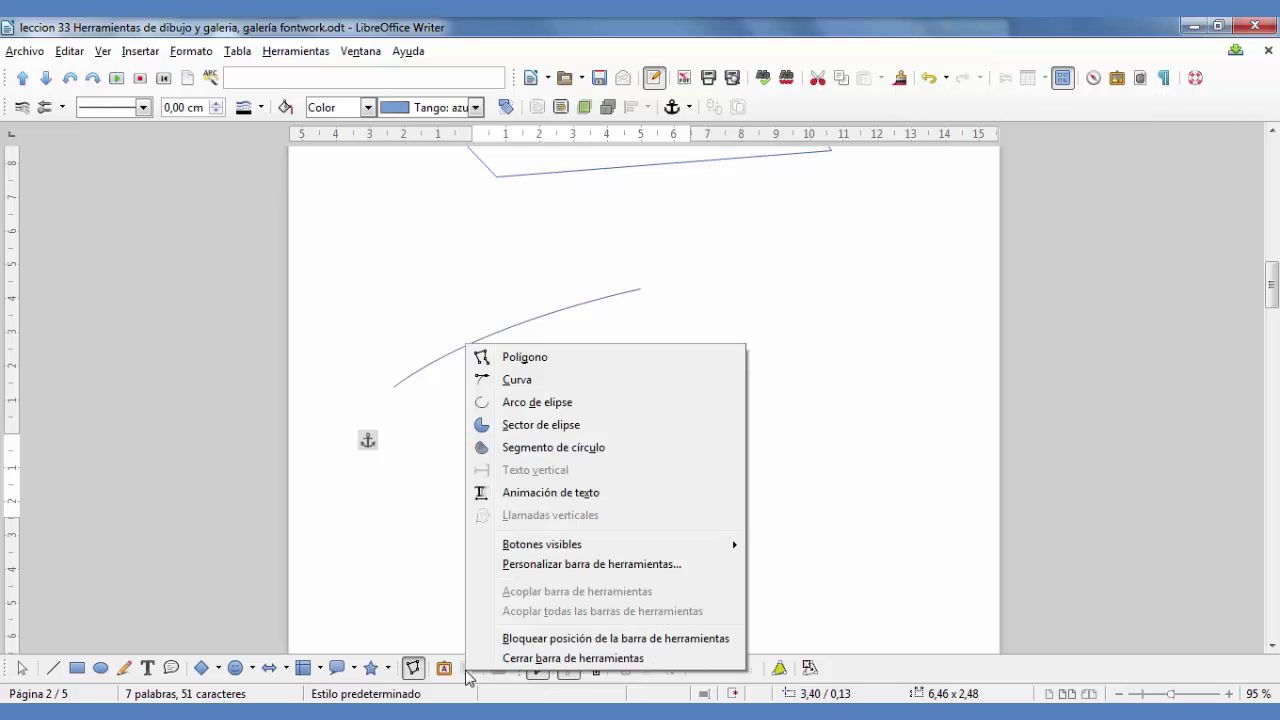
click(546, 364)
scroll(545, 330, down, 5)
key(Escape)
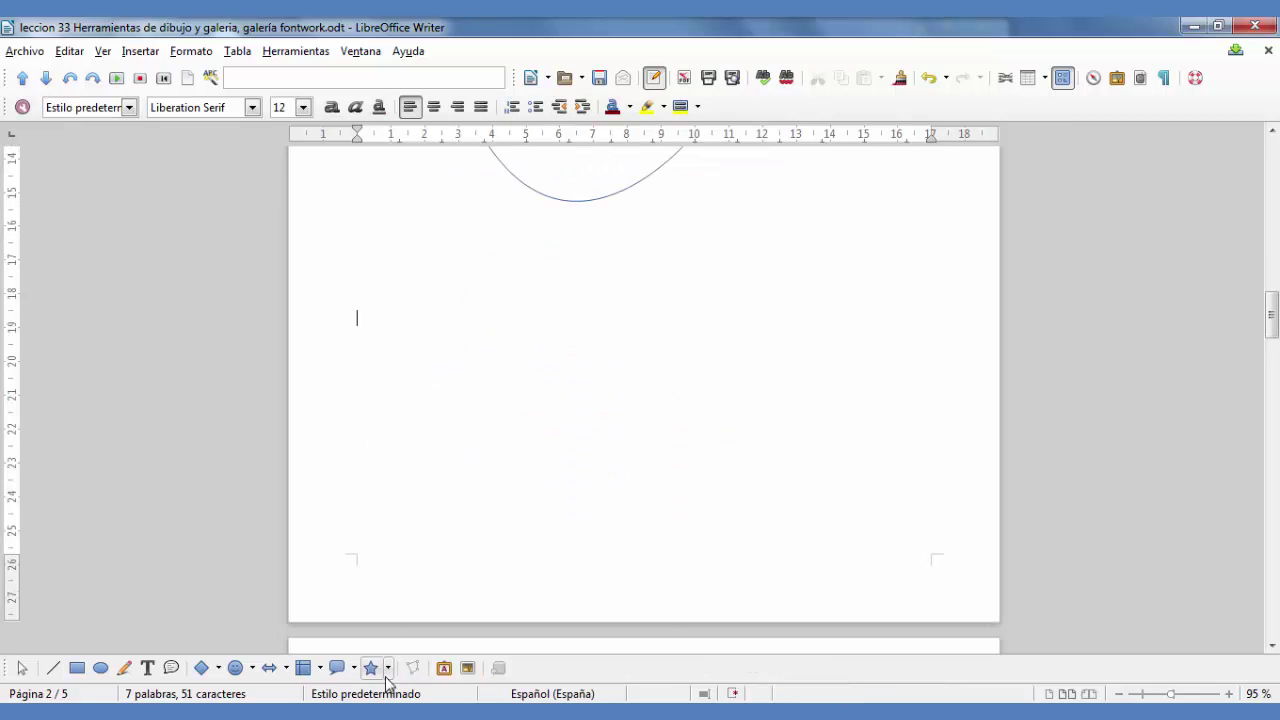
Draw a closed five-sided polygon about 7.7 cm wide and 6.4 cm high below the curves, ending at its starting point
right_click(388, 680)
click(446, 365)
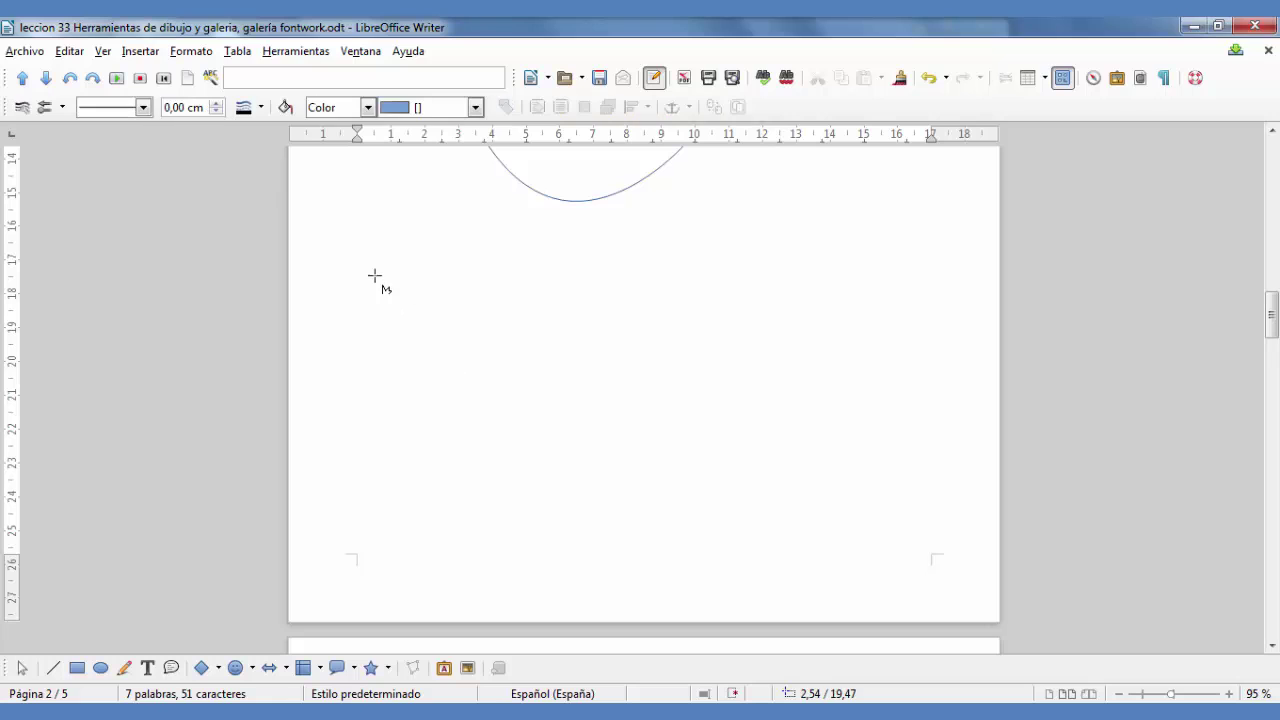
drag(375, 276, 444, 366)
click(470, 436)
click(636, 382)
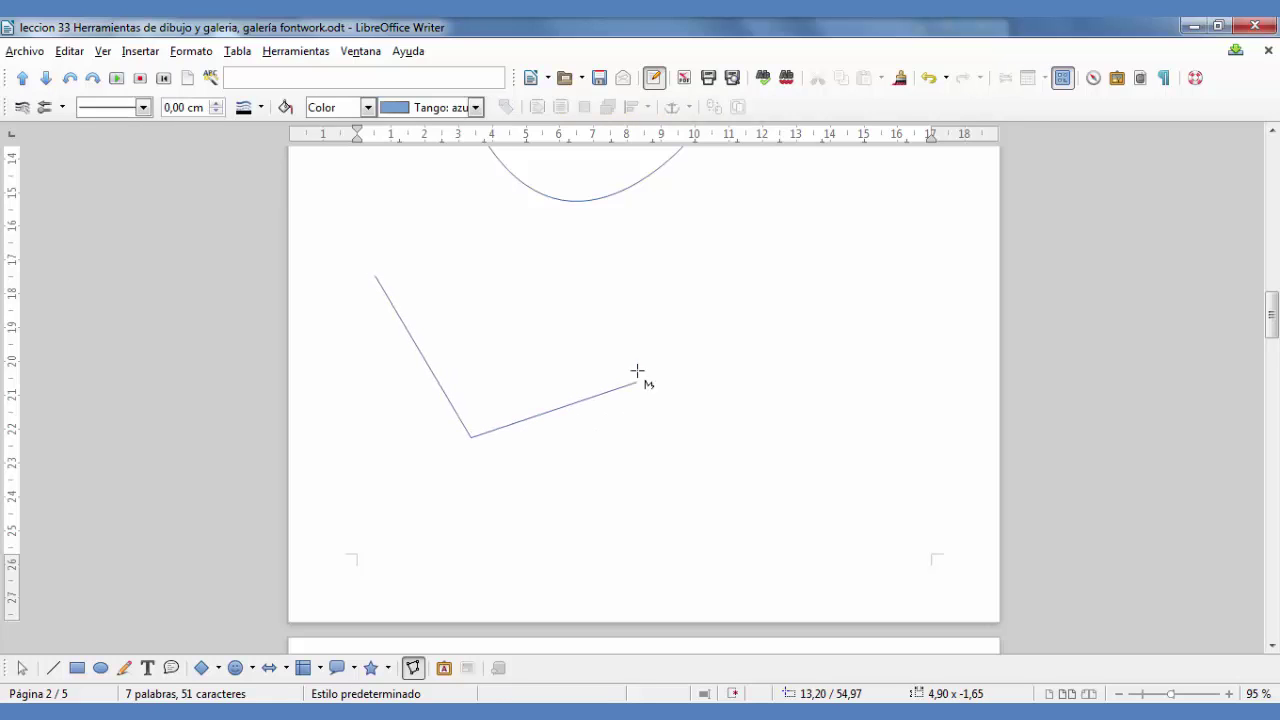
click(626, 264)
click(436, 221)
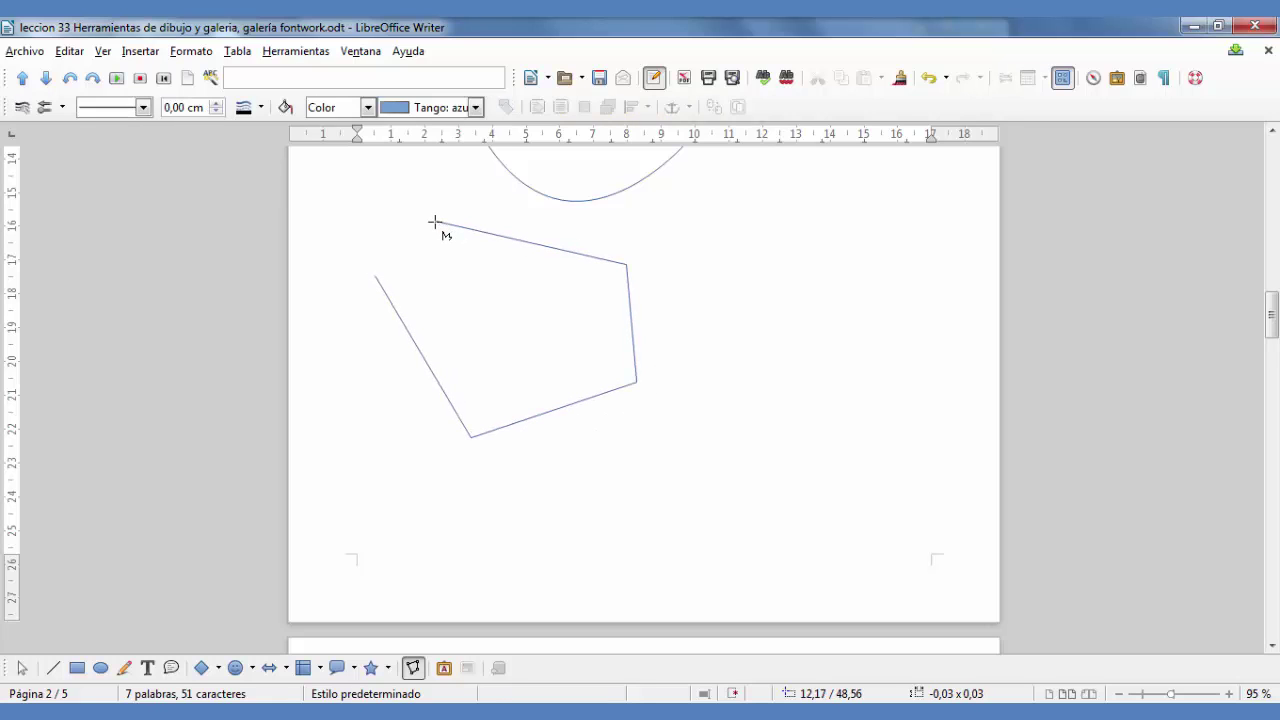
double_click(375, 276)
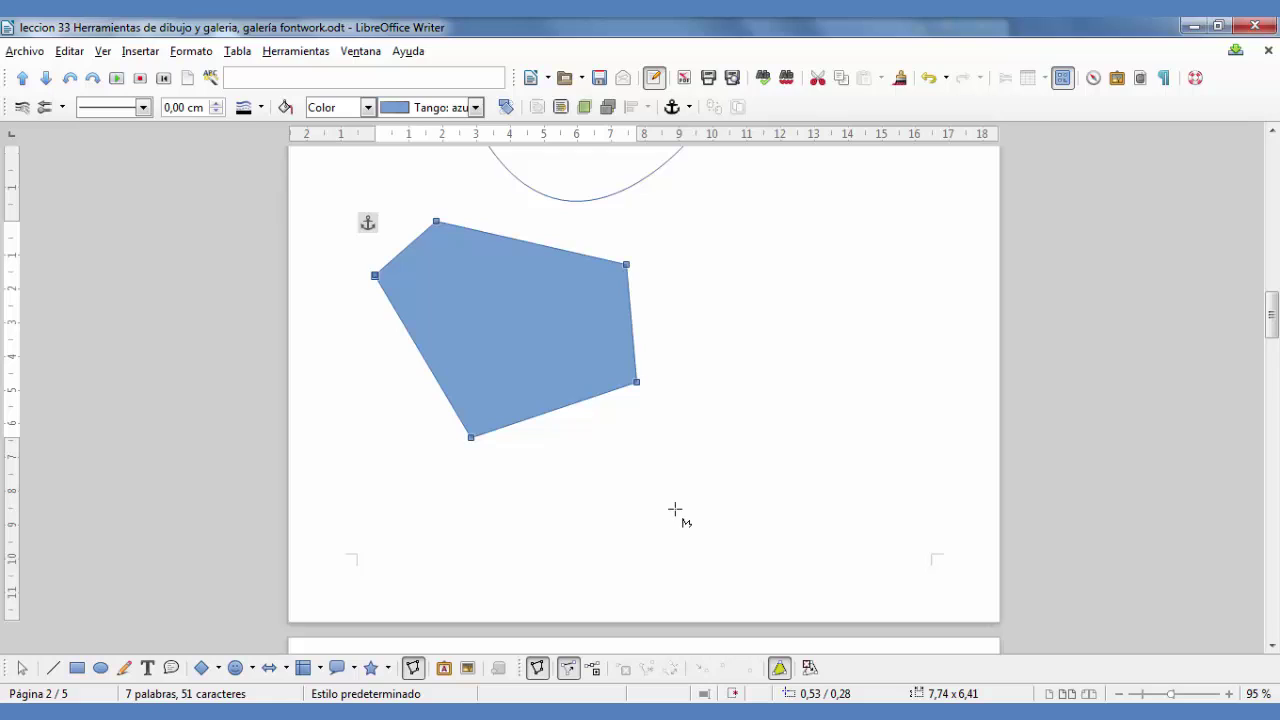
Draw an ellipse arc about 5.7 cm wide and 4.8 cm high beside the filled polygon, leaving its upper-right part open
click(219, 669)
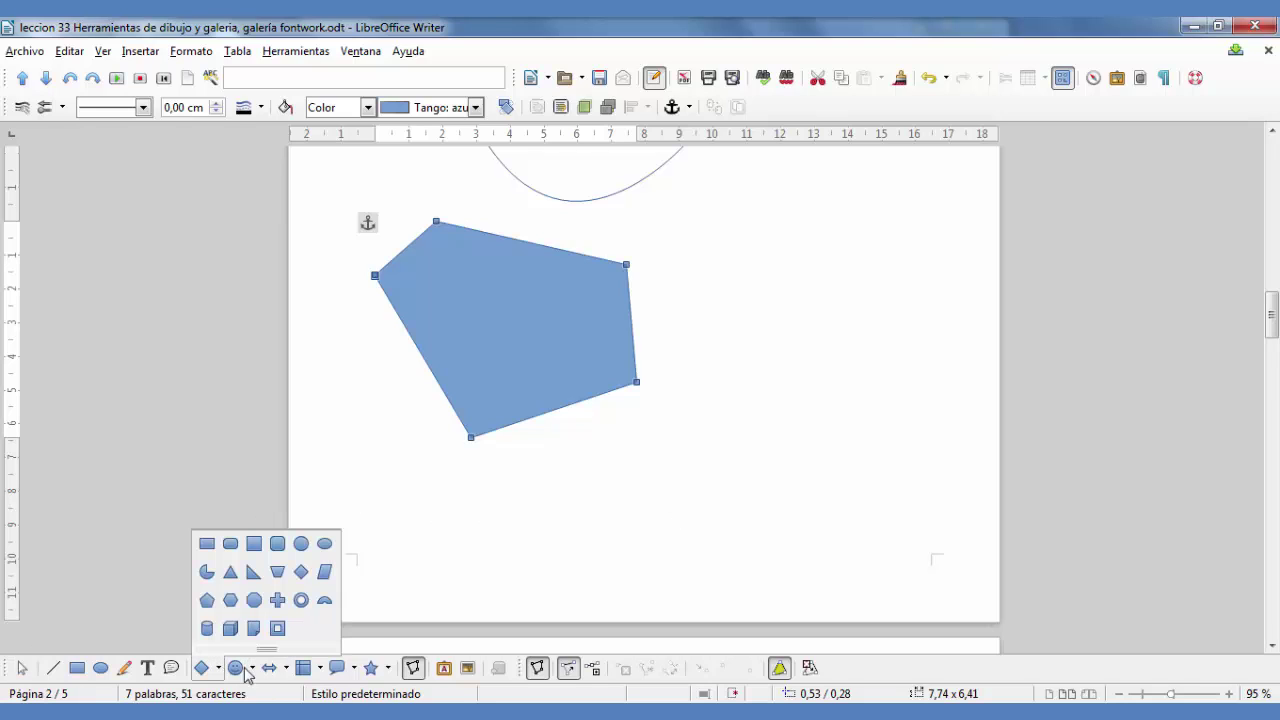
right_click(413, 670)
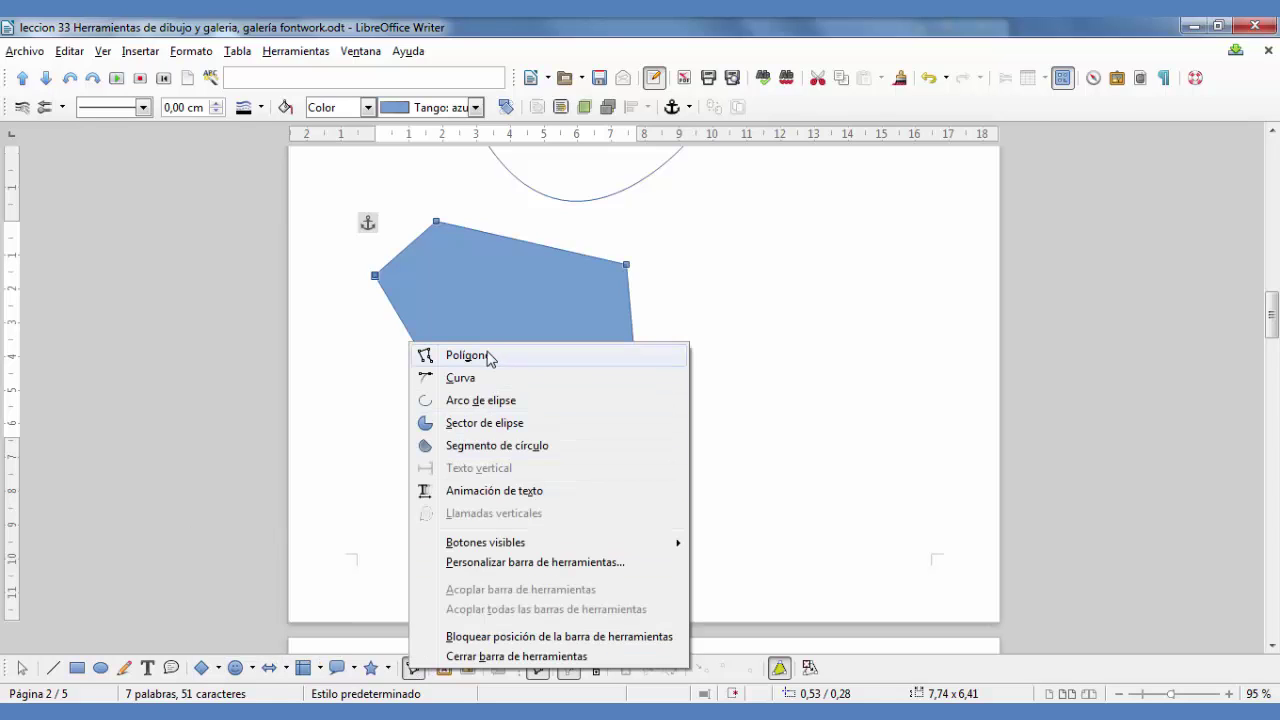
click(508, 403)
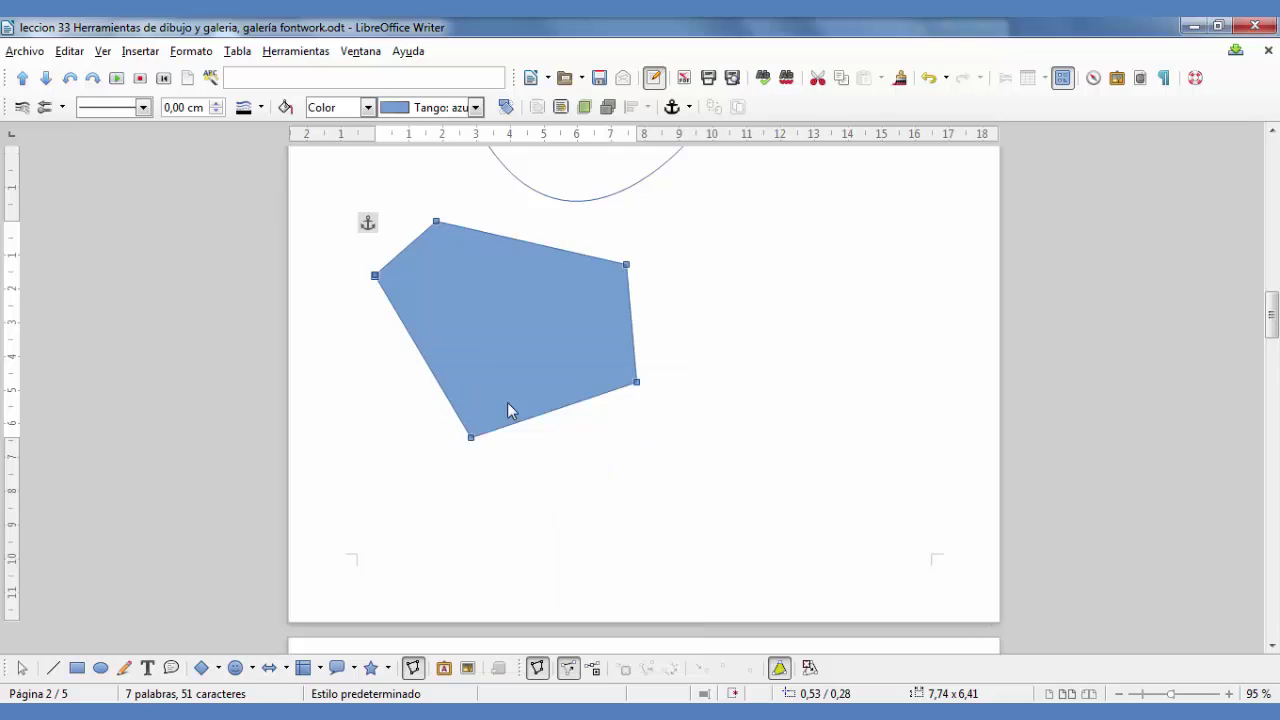
drag(737, 265, 931, 431)
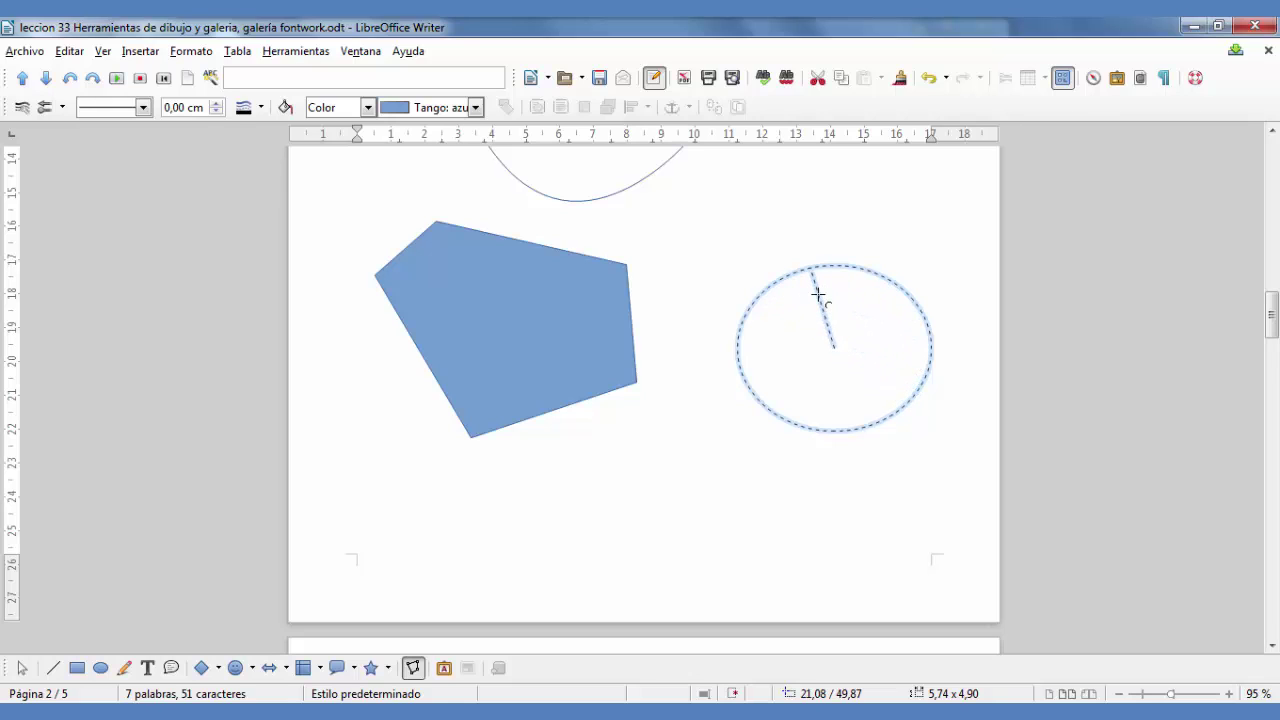
click(822, 292)
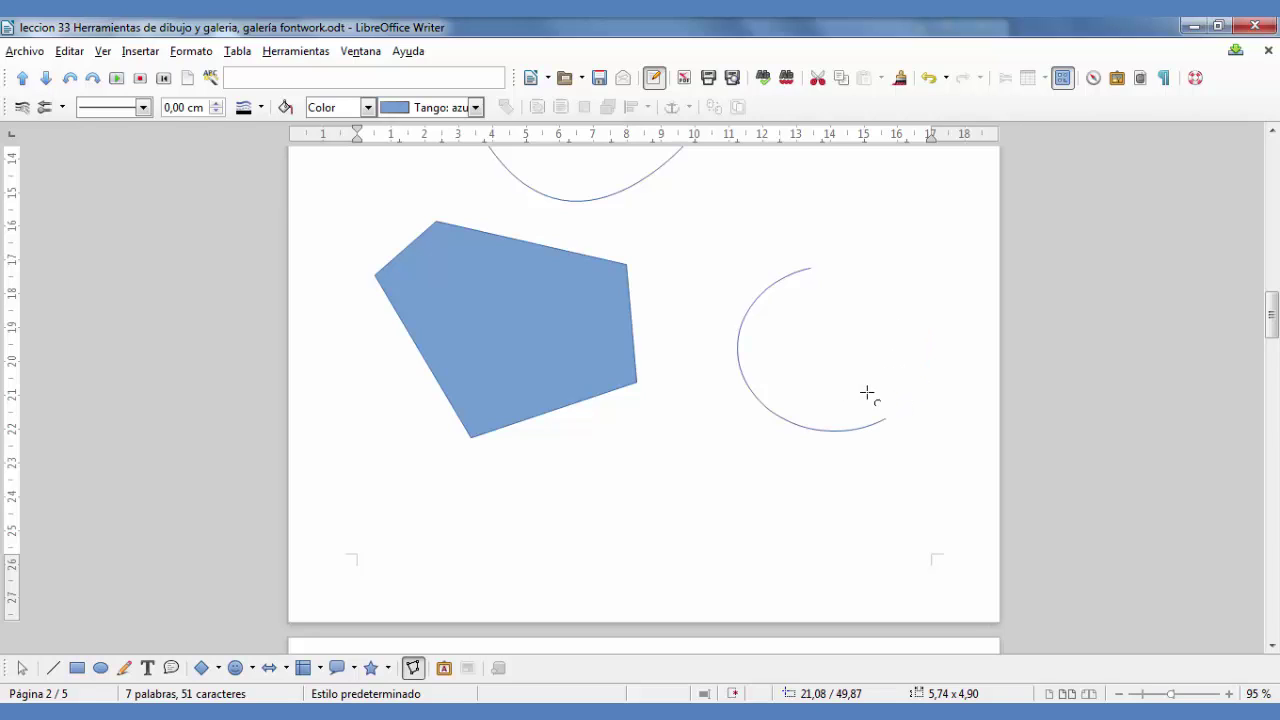
click(897, 339)
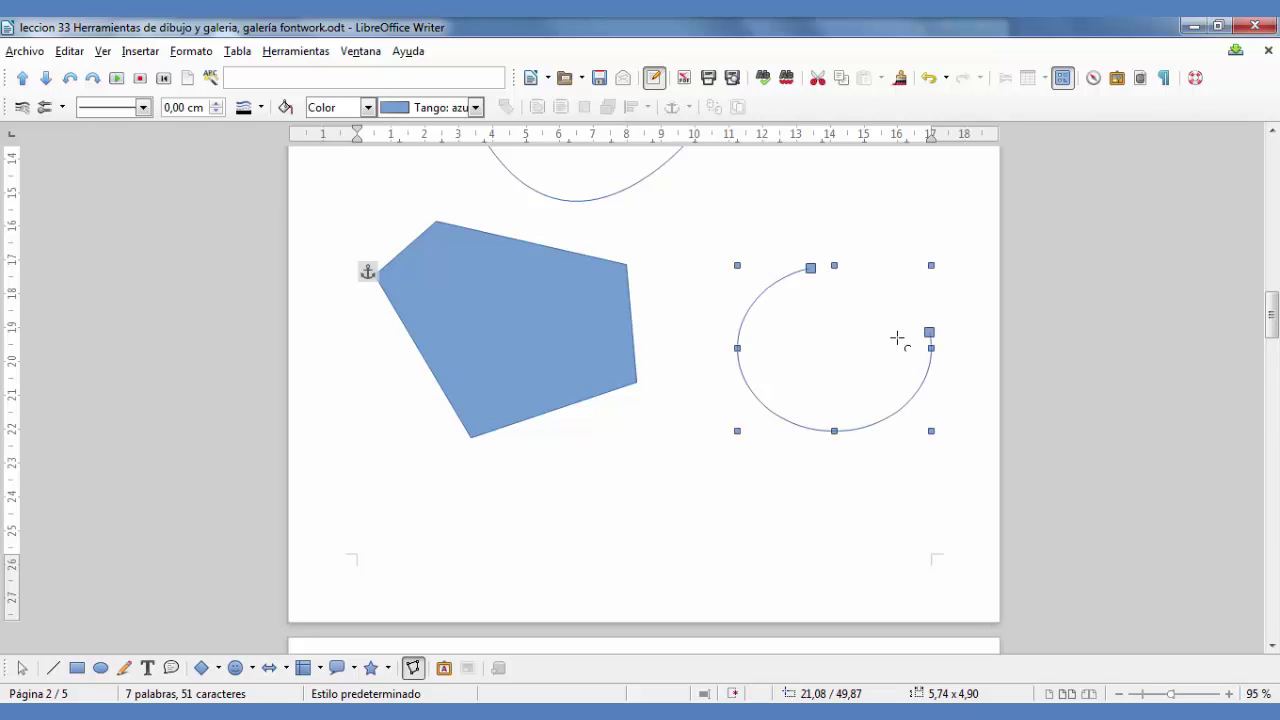
Deselect the arc, advance the text cursor from the end of page 2 to page 3, and save the document
click(610, 498)
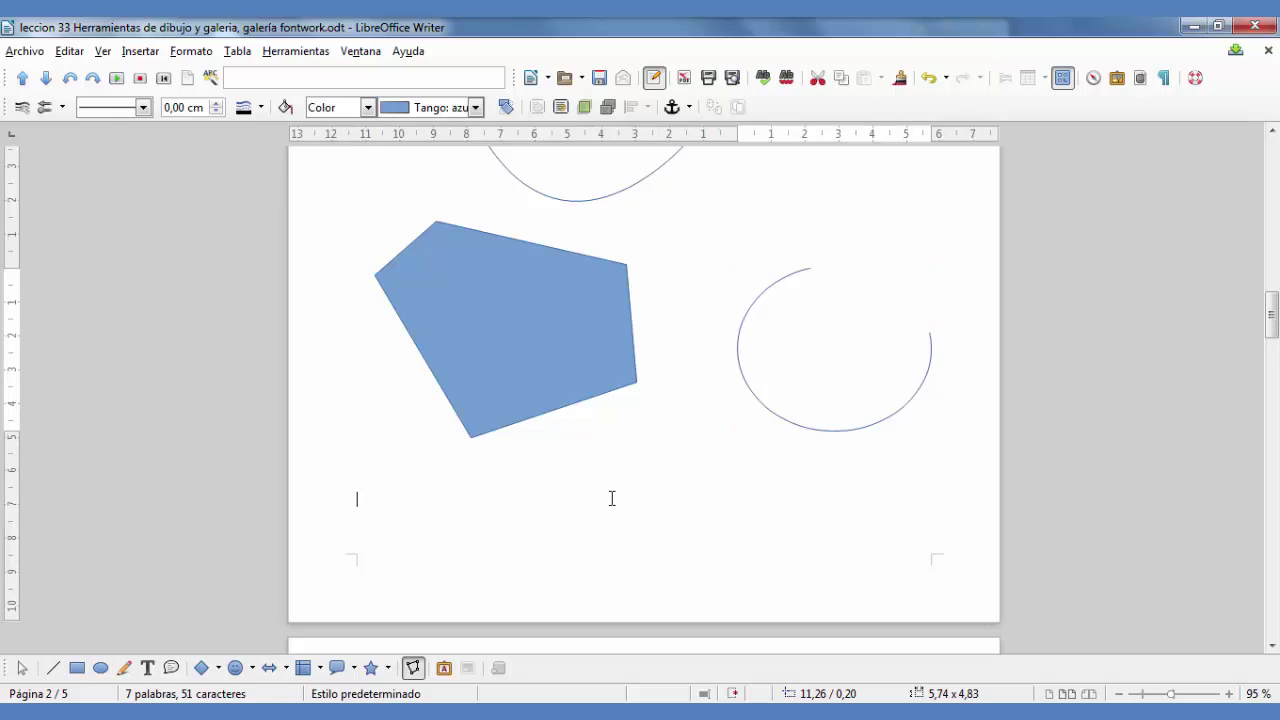
key(Return)
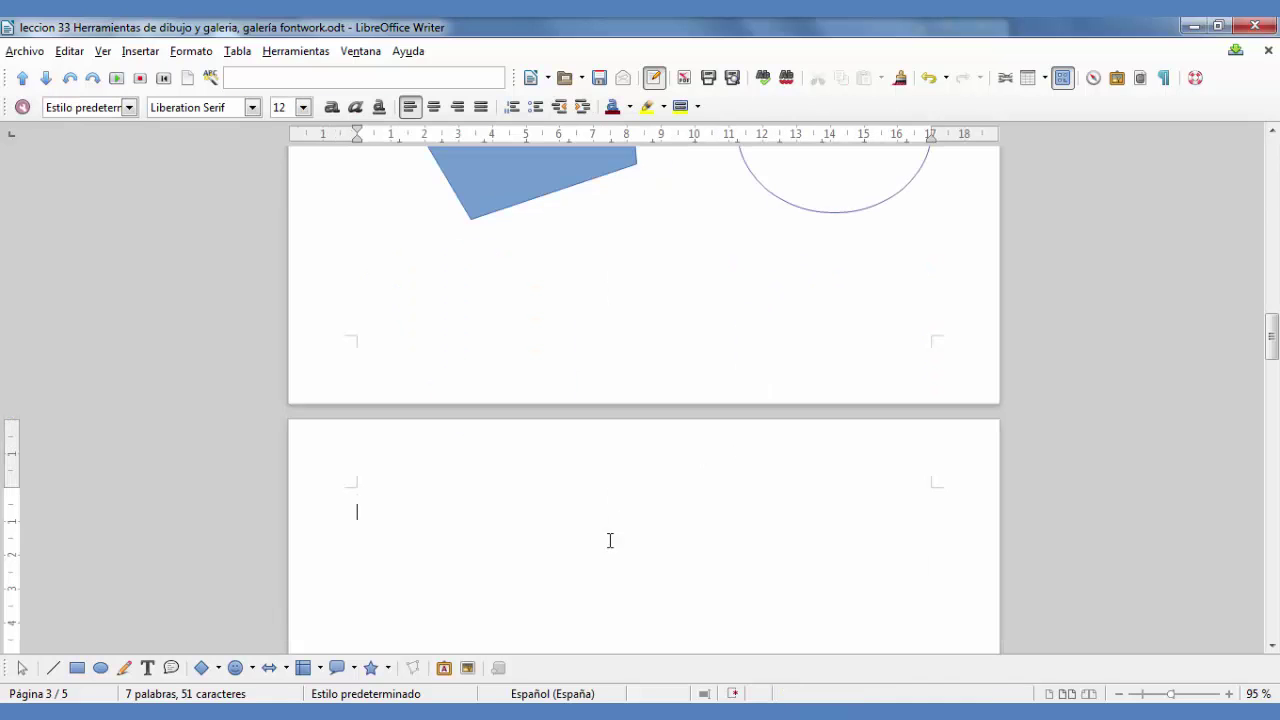
double_click(733, 695)
Draw an ellipse sector about 7 cm wide and 5.4 cm high near the start of page 3, opening towards the right, and deselect it
right_click(388, 678)
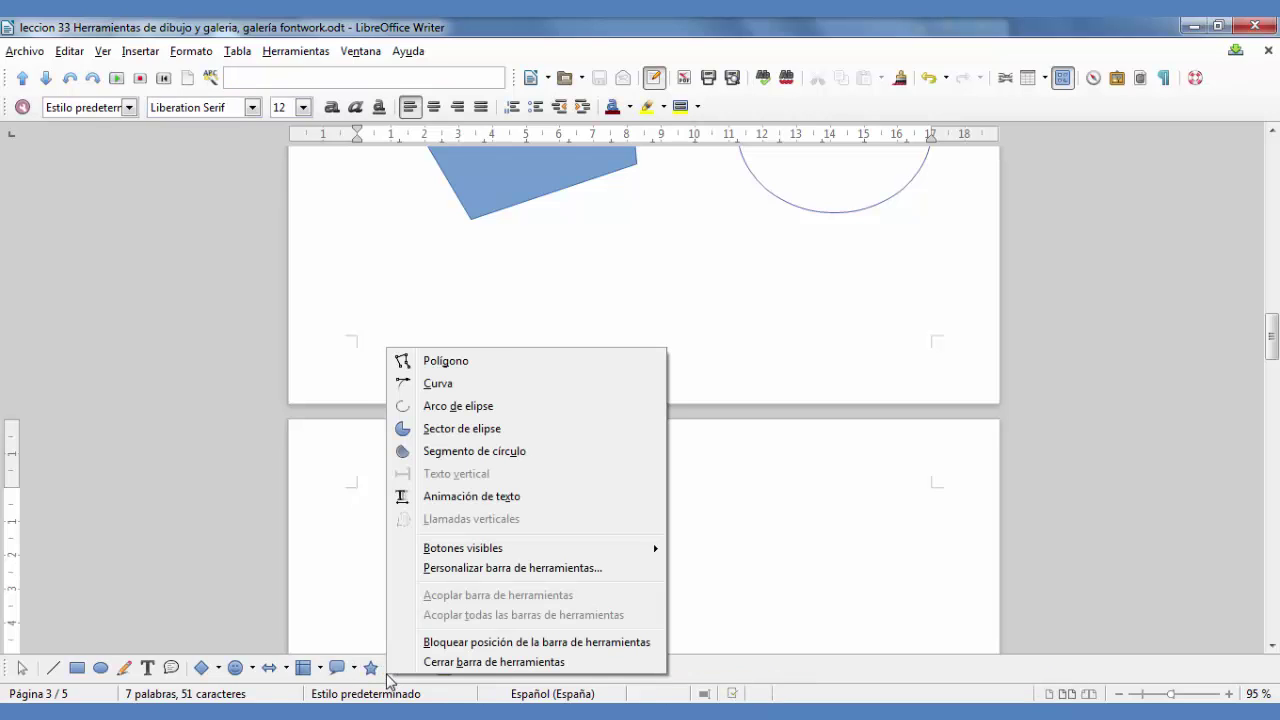
click(471, 474)
scroll(469, 425, down, 3)
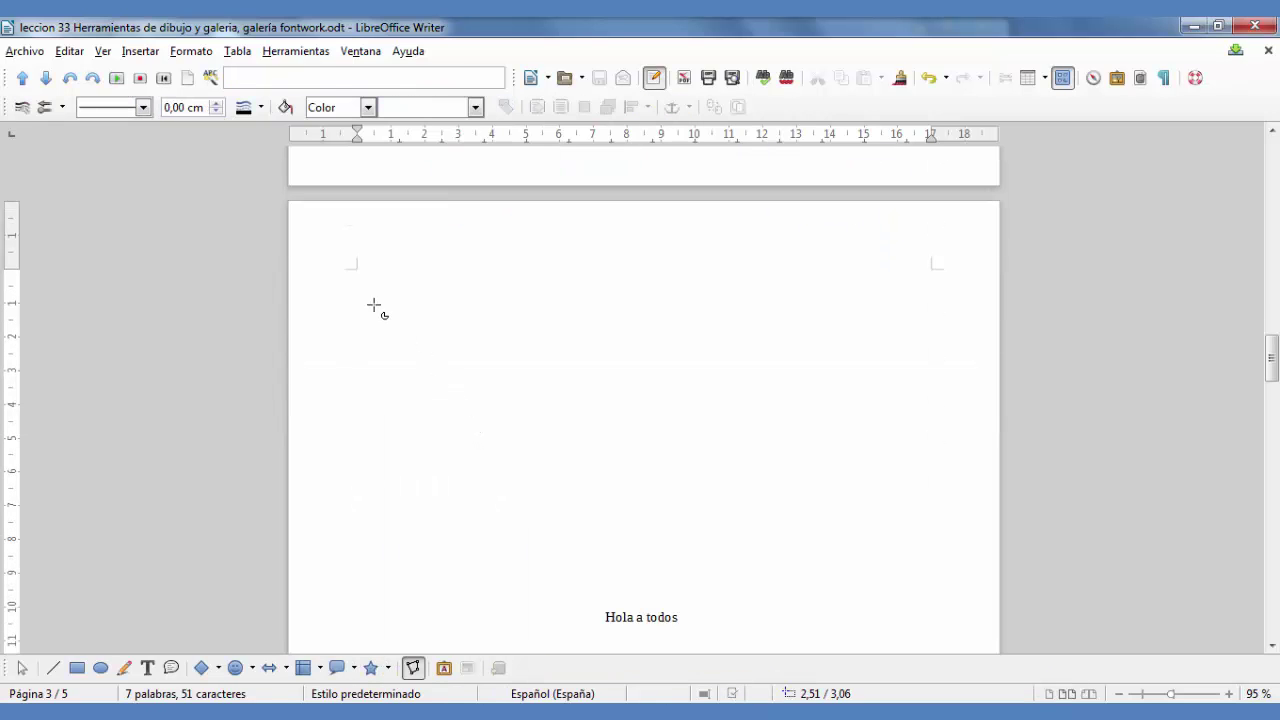
drag(390, 301, 634, 481)
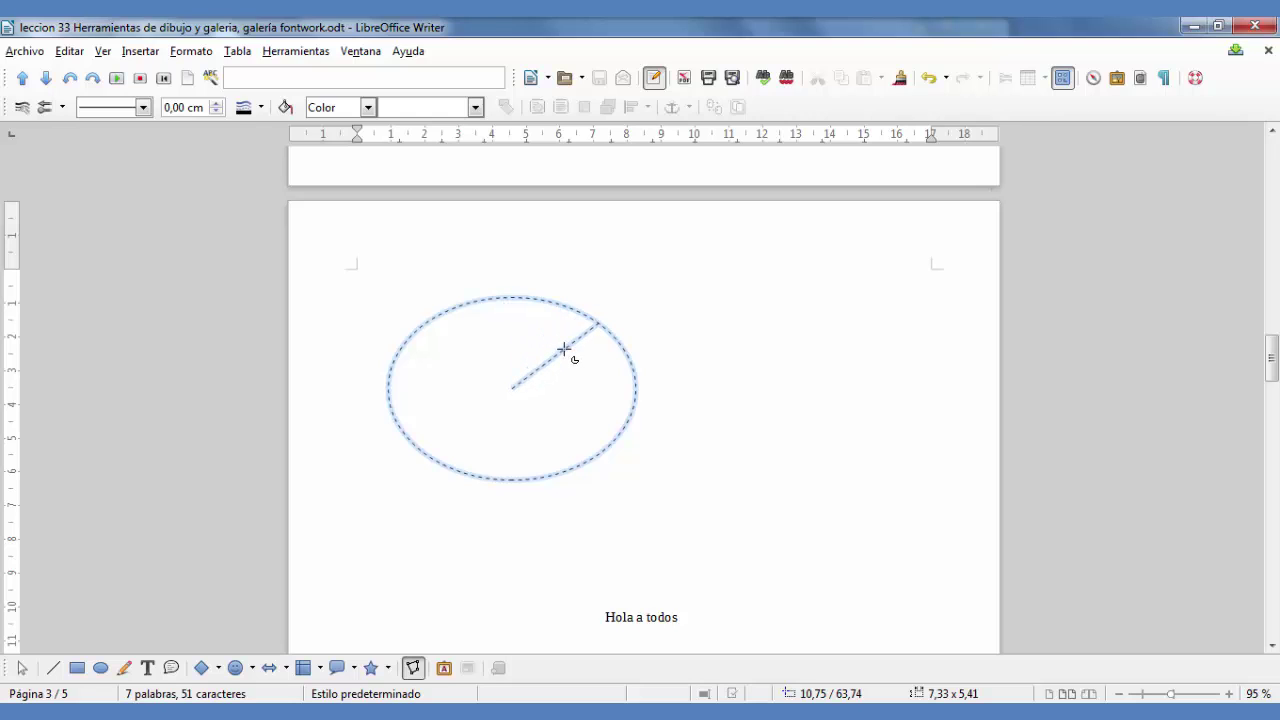
click(564, 349)
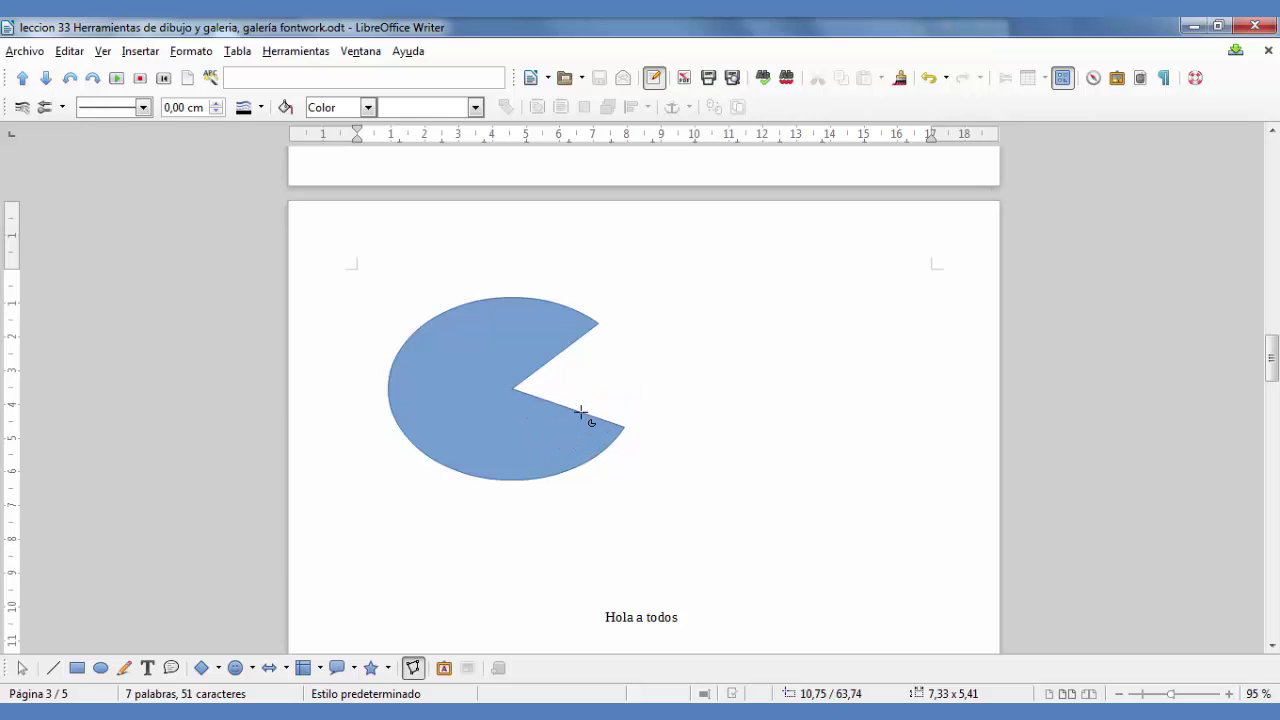
click(583, 415)
click(803, 382)
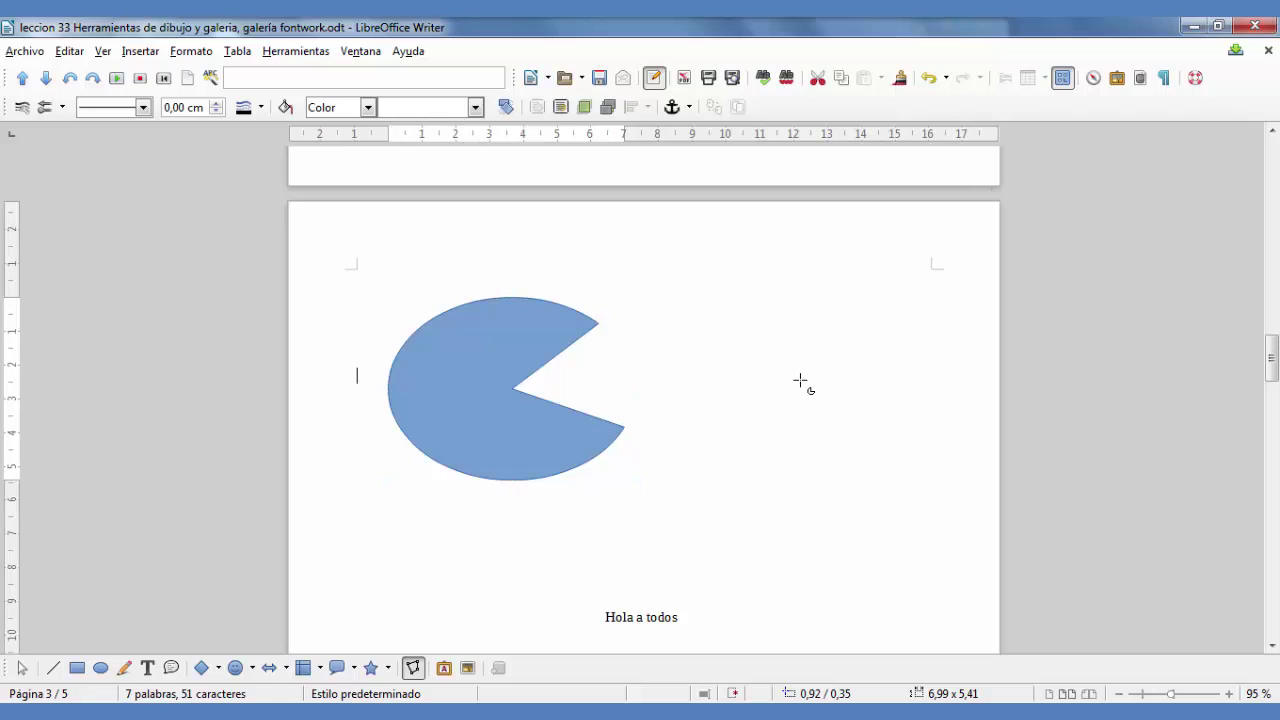
Move the puzzle-piece shape from the end of page 3 to the blank area at the start of page 4
scroll(803, 384, down, 5)
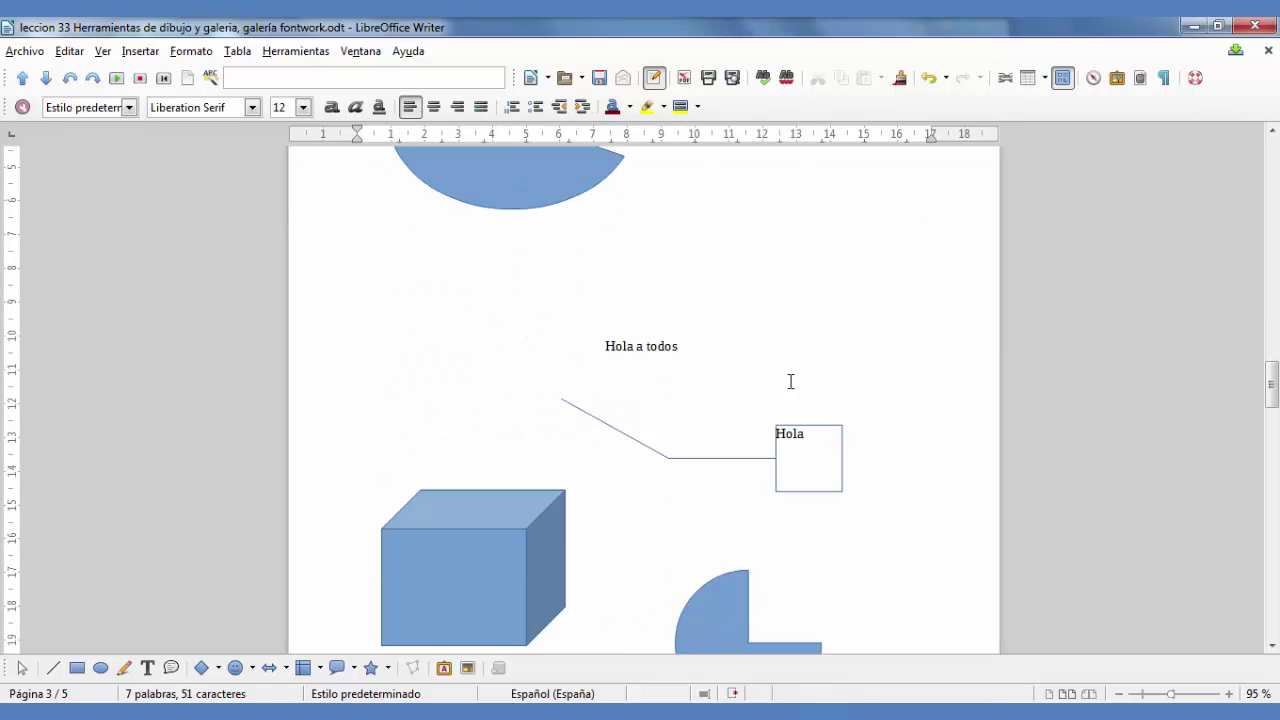
scroll(790, 381, down, 12)
click(531, 383)
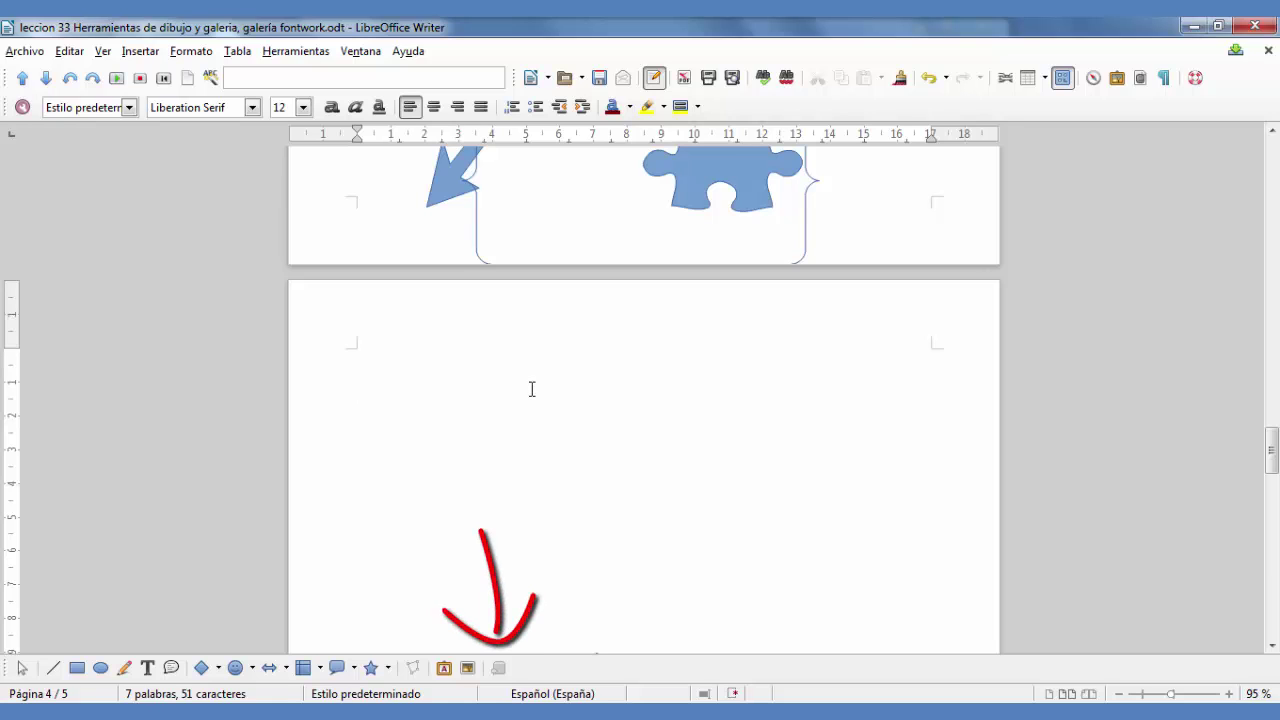
mouse_move(703, 160)
mouse_down()
mouse_move(697, 380)
mouse_move(455, 470)
mouse_up()
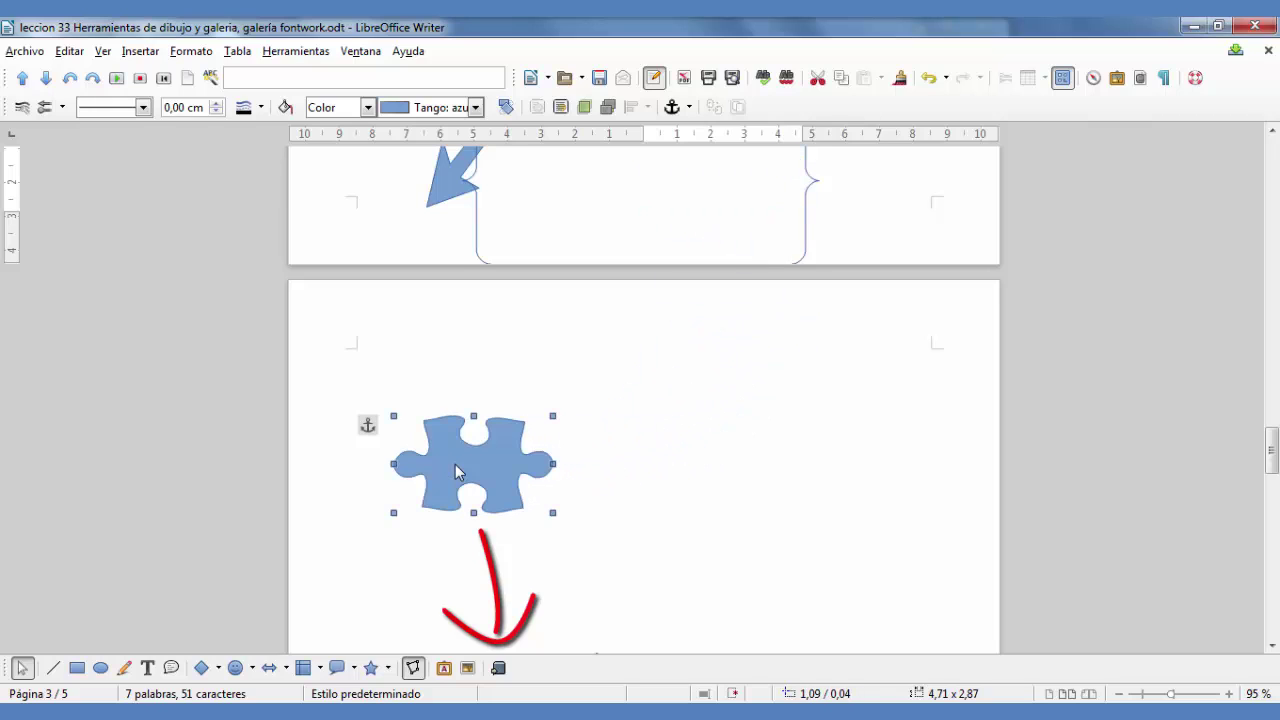
Turn on extrusion for the puzzle piece and enlarge it to about 9.1 cm wide and 5.5 cm high
click(498, 676)
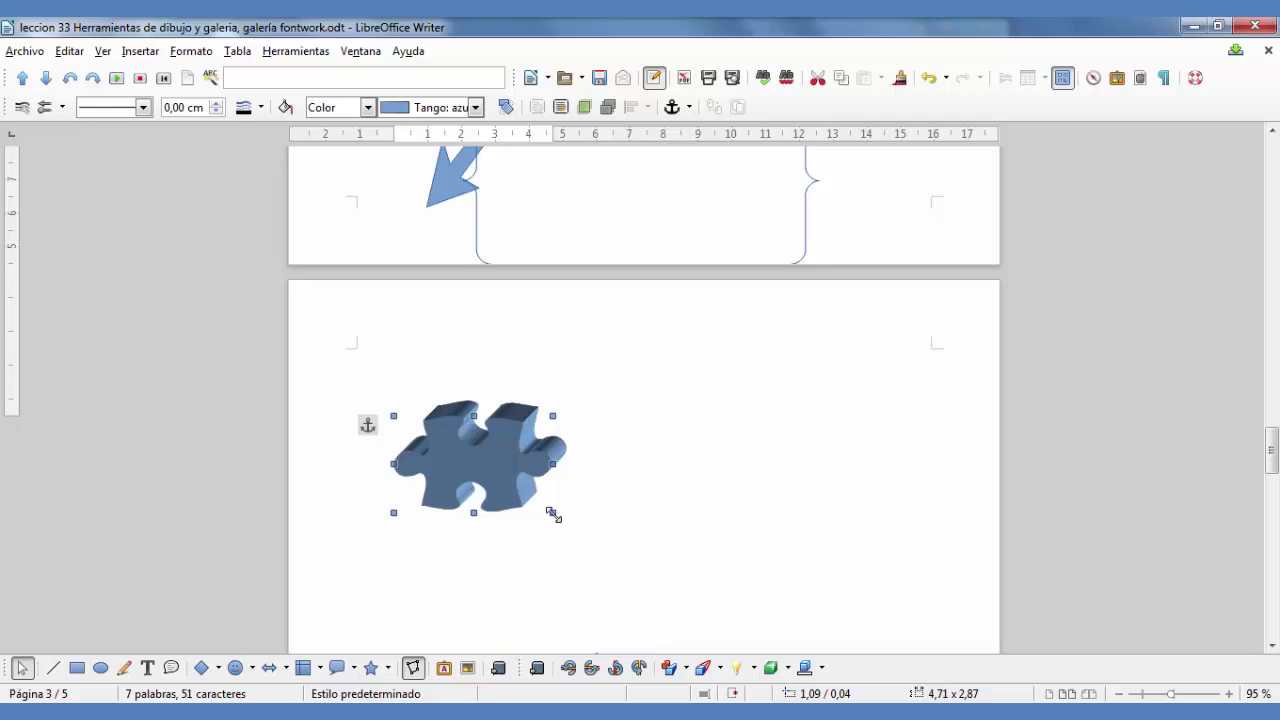
drag(554, 515, 697, 597)
Tilt the extruded puzzle piece down three times and to the left twice
scroll(757, 457, down, 4)
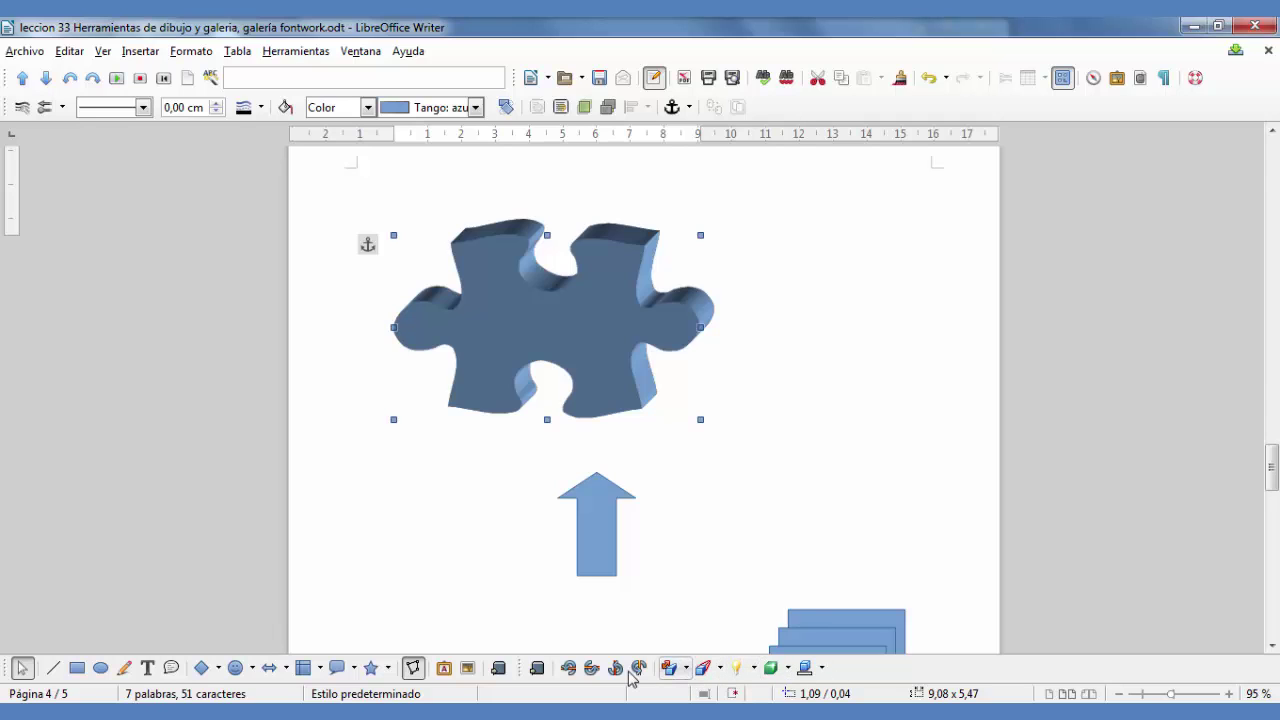
click(570, 670)
click(570, 670)
click(570, 670)
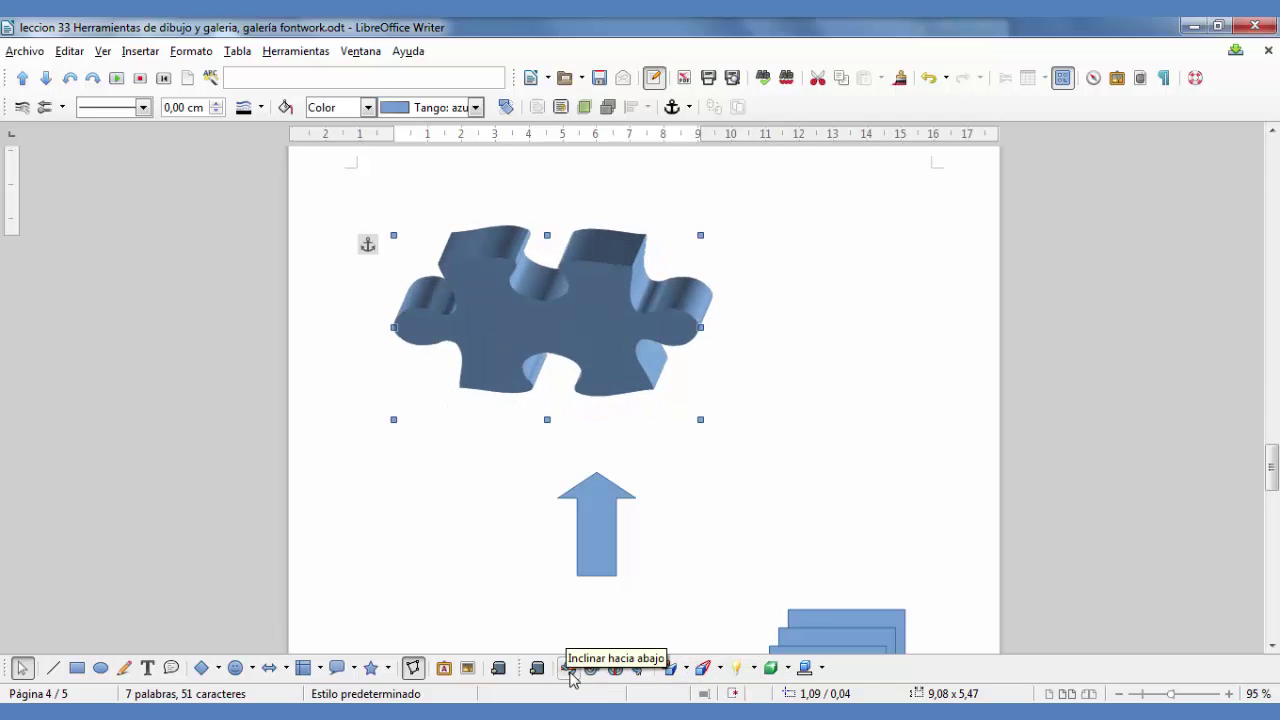
click(614, 670)
click(614, 670)
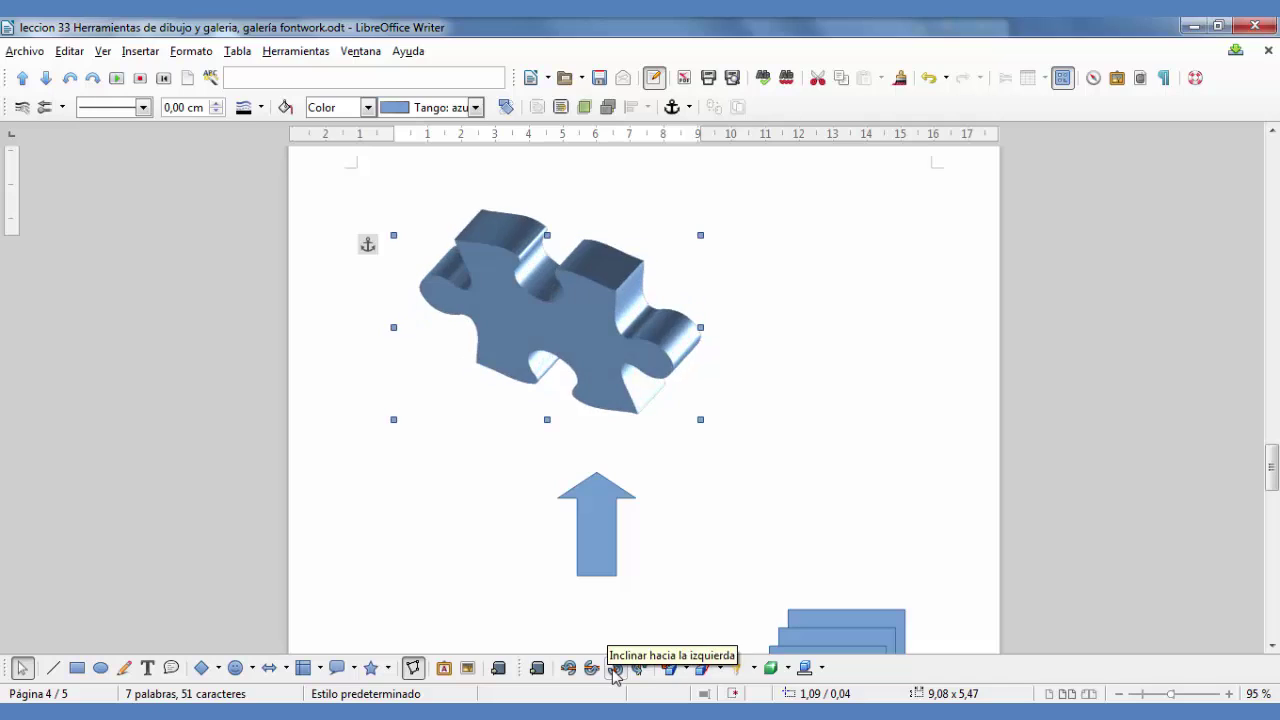
Set the extrusion depth of the puzzle piece to 2,5 cm
click(672, 668)
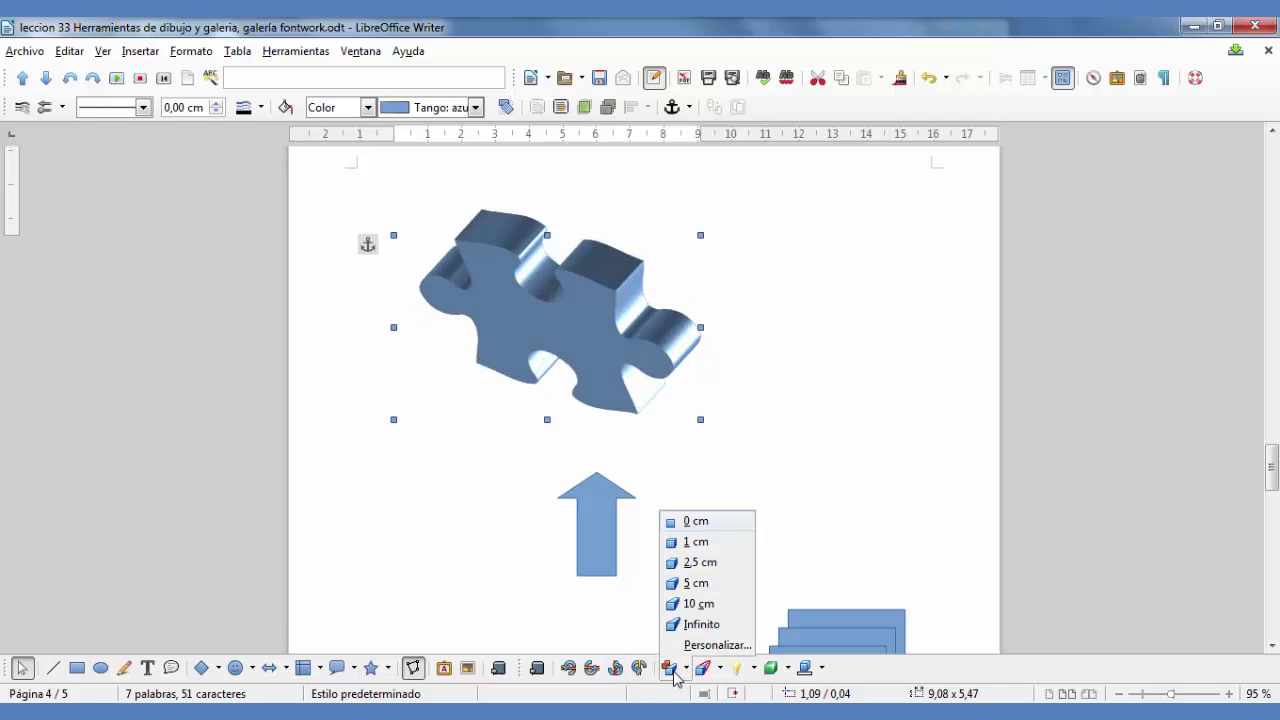
click(698, 566)
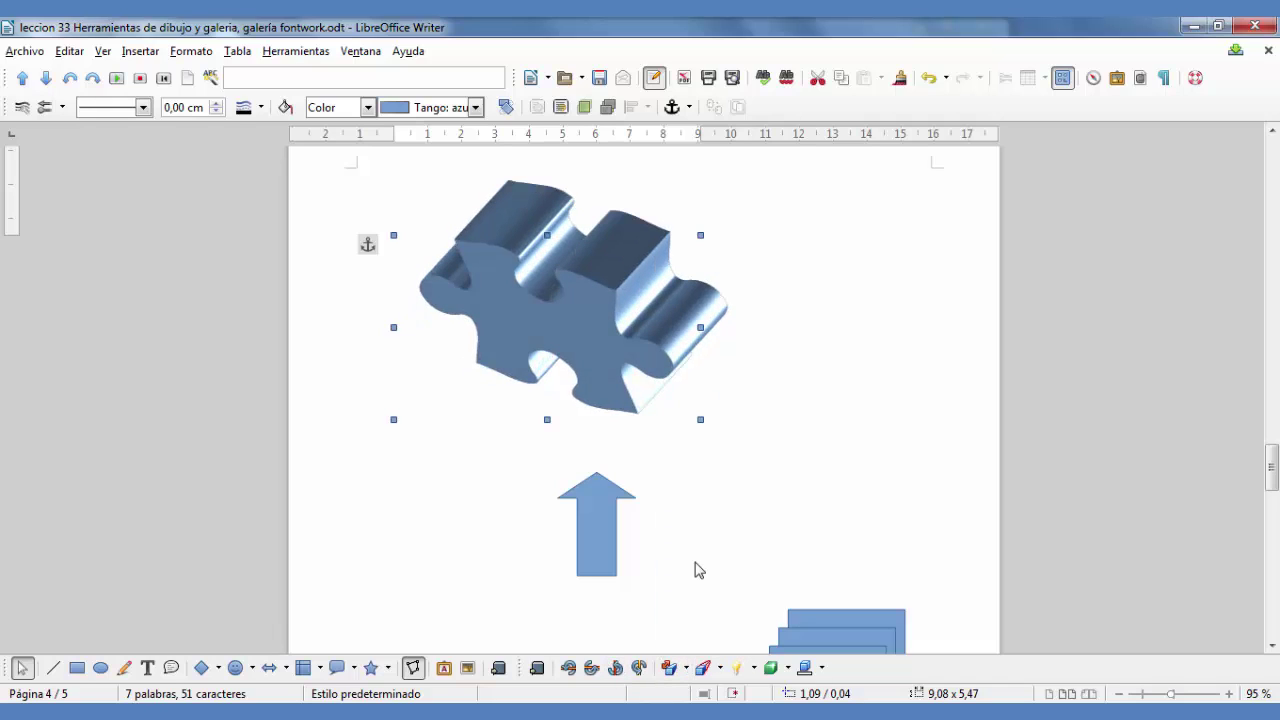
Try a different extrusion direction on the puzzle piece and undo it
click(720, 669)
click(758, 574)
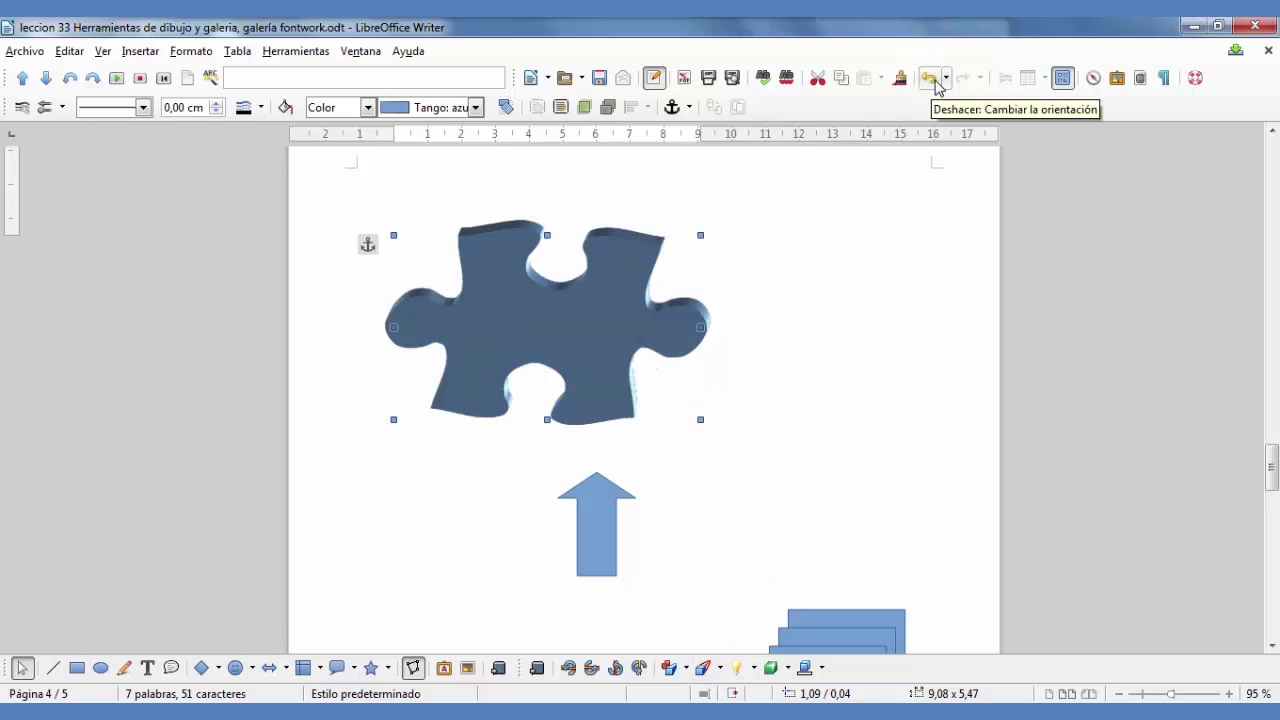
click(929, 78)
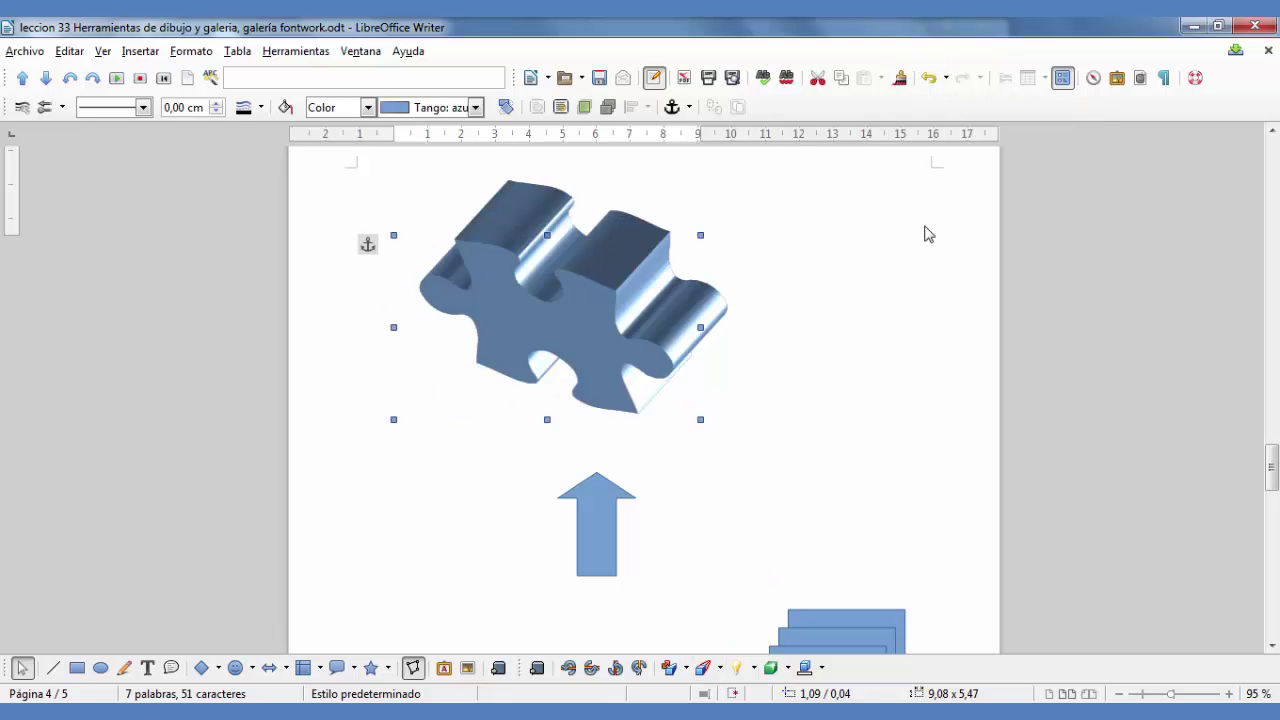
Colour the puzzle piece's extrusion bright green, shift the shape about 1.2 cm to the right and slightly down, and deselect it
click(823, 670)
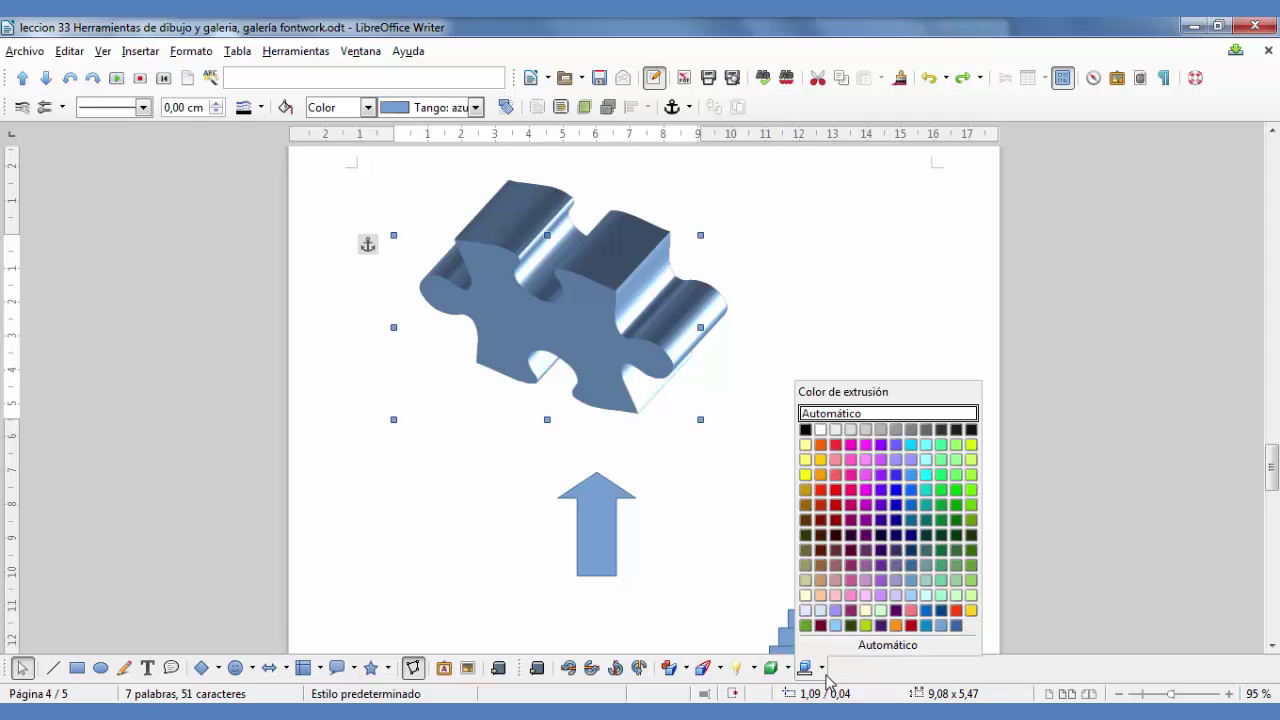
click(944, 478)
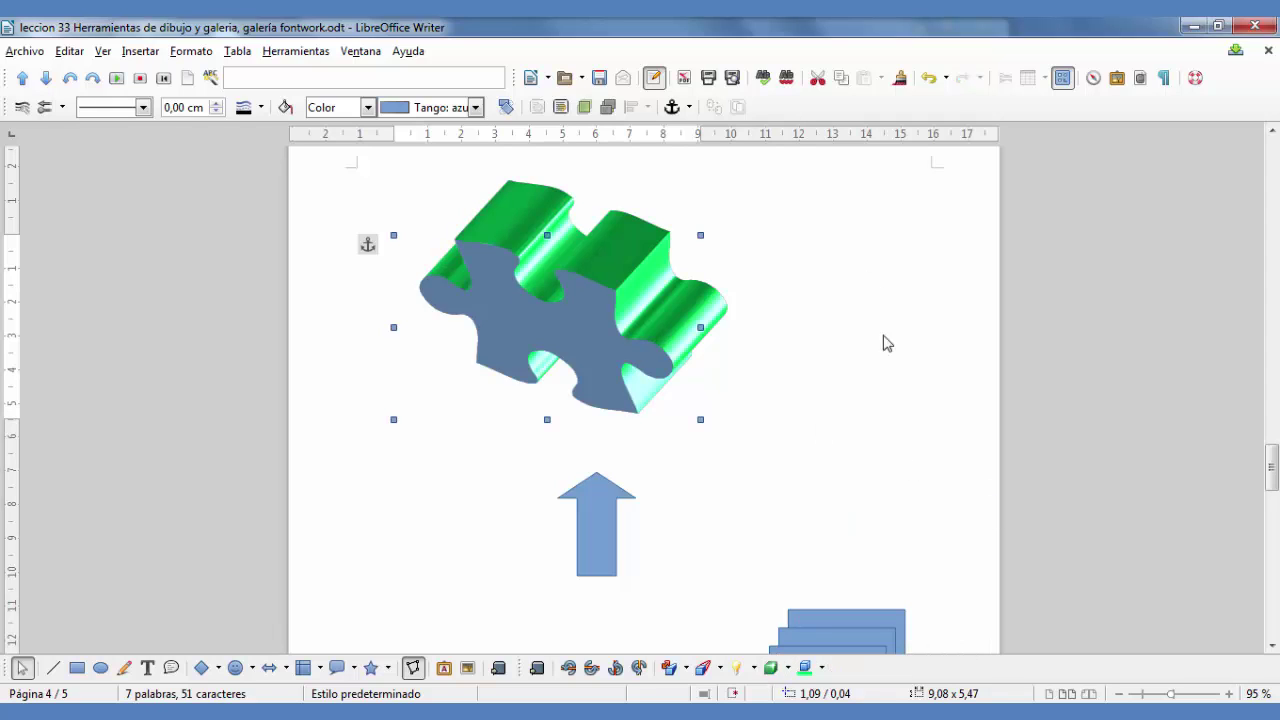
mouse_move(586, 329)
mouse_down()
mouse_move(694, 348)
mouse_move(626, 339)
mouse_up()
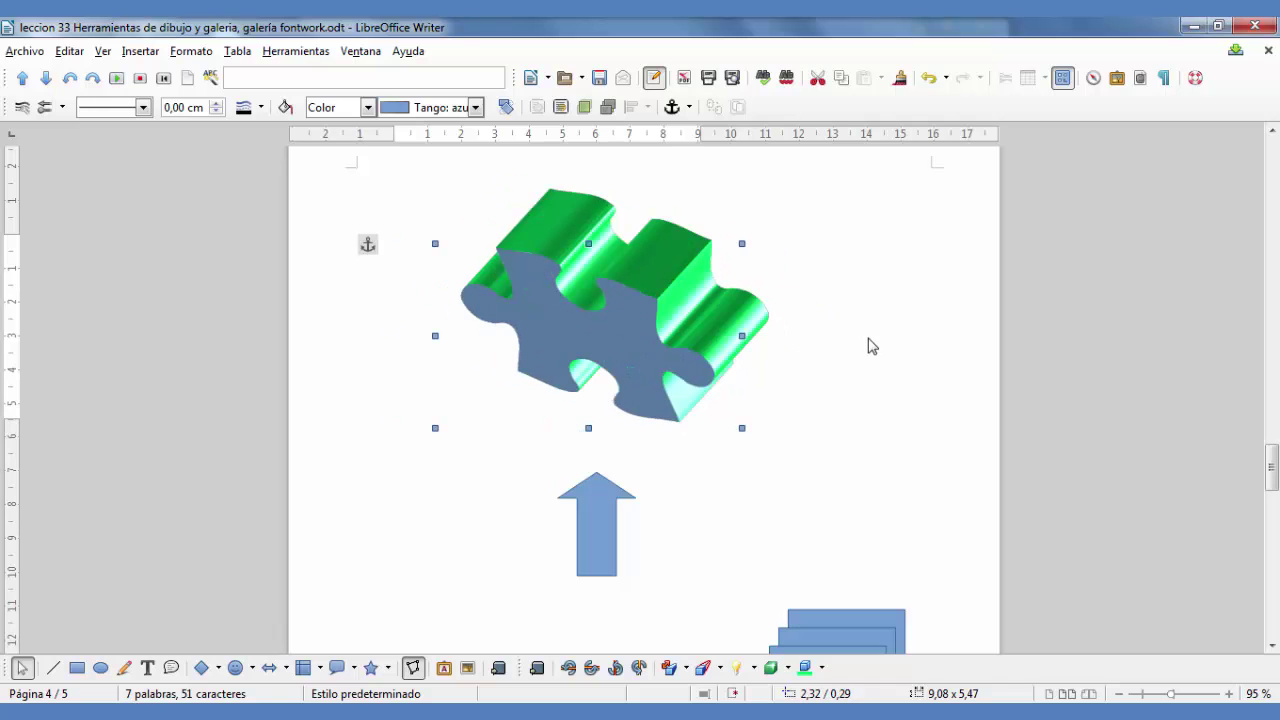
click(869, 346)
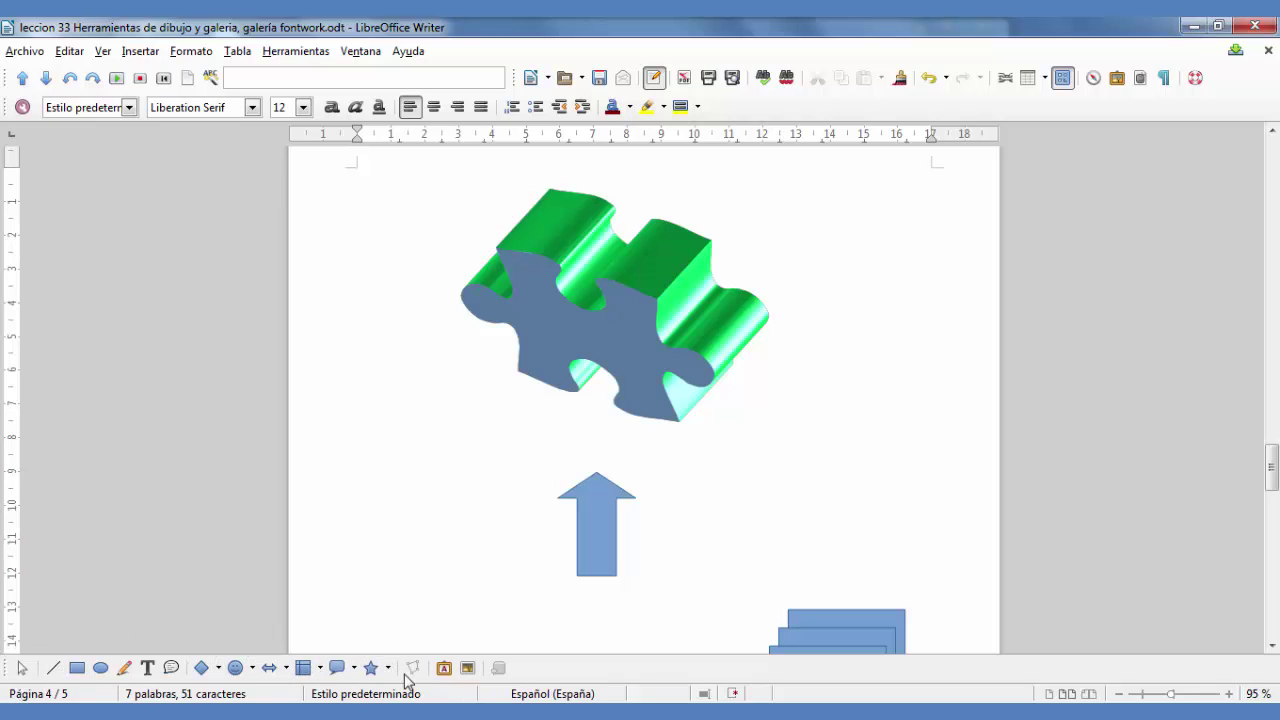
right_click(408, 674)
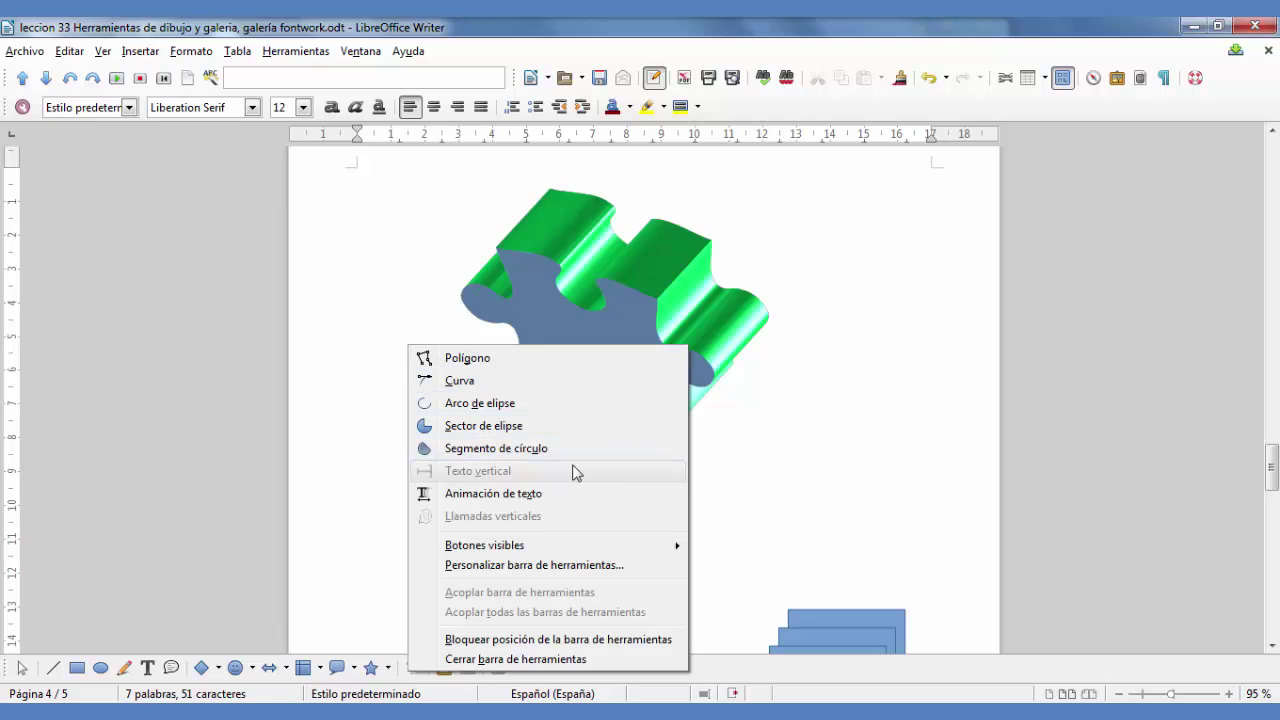
click(409, 683)
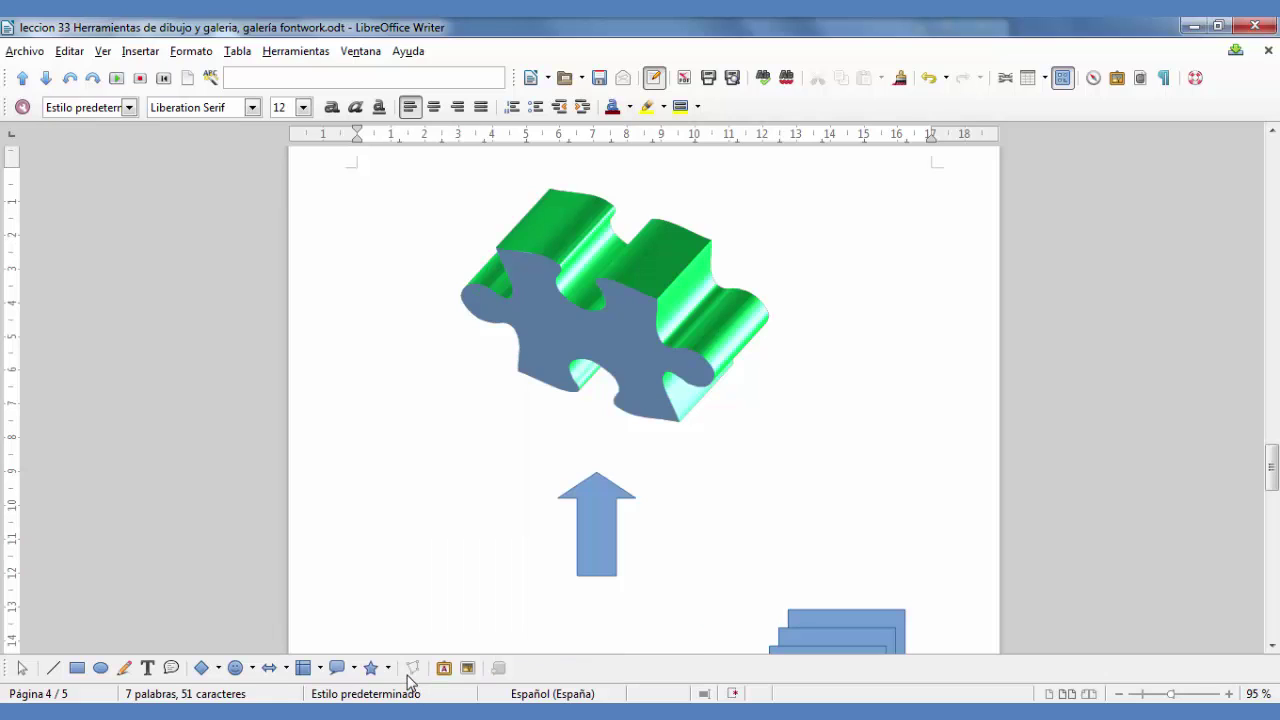
Examine the line, area and text animation settings of the extruded puzzle piece without changing them, and deselect it
click(598, 285)
right_click(598, 285)
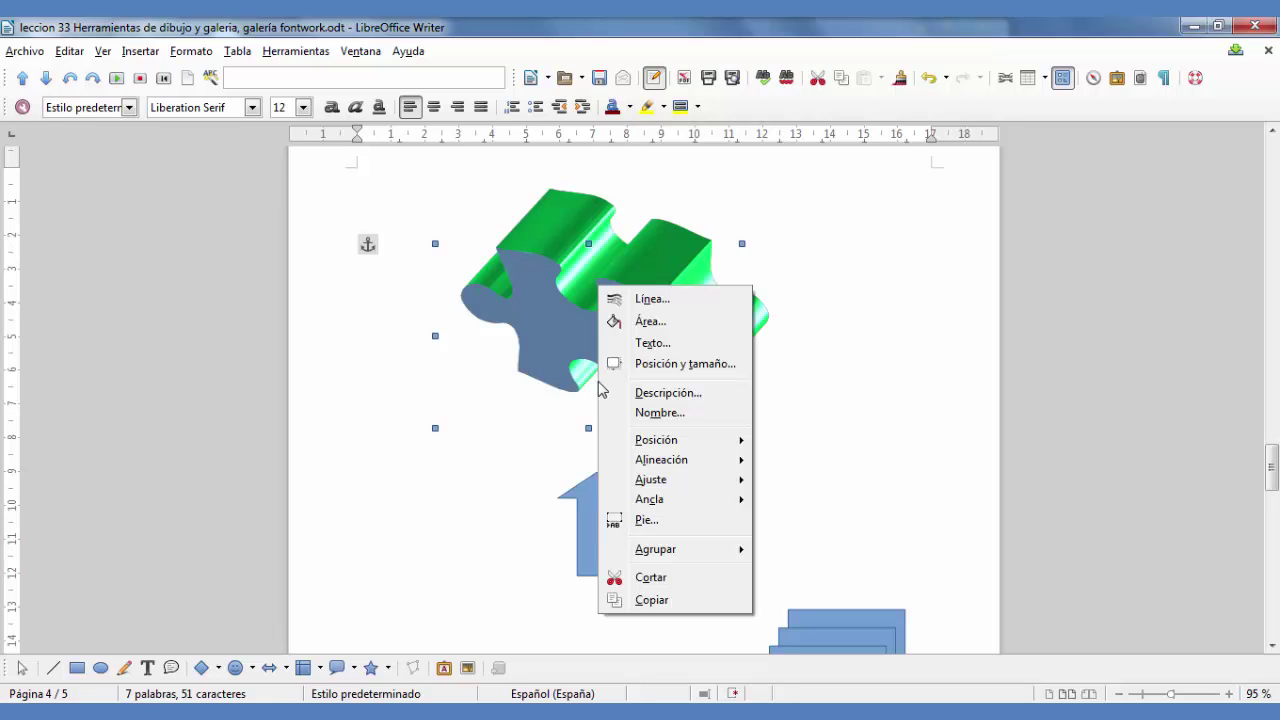
click(666, 300)
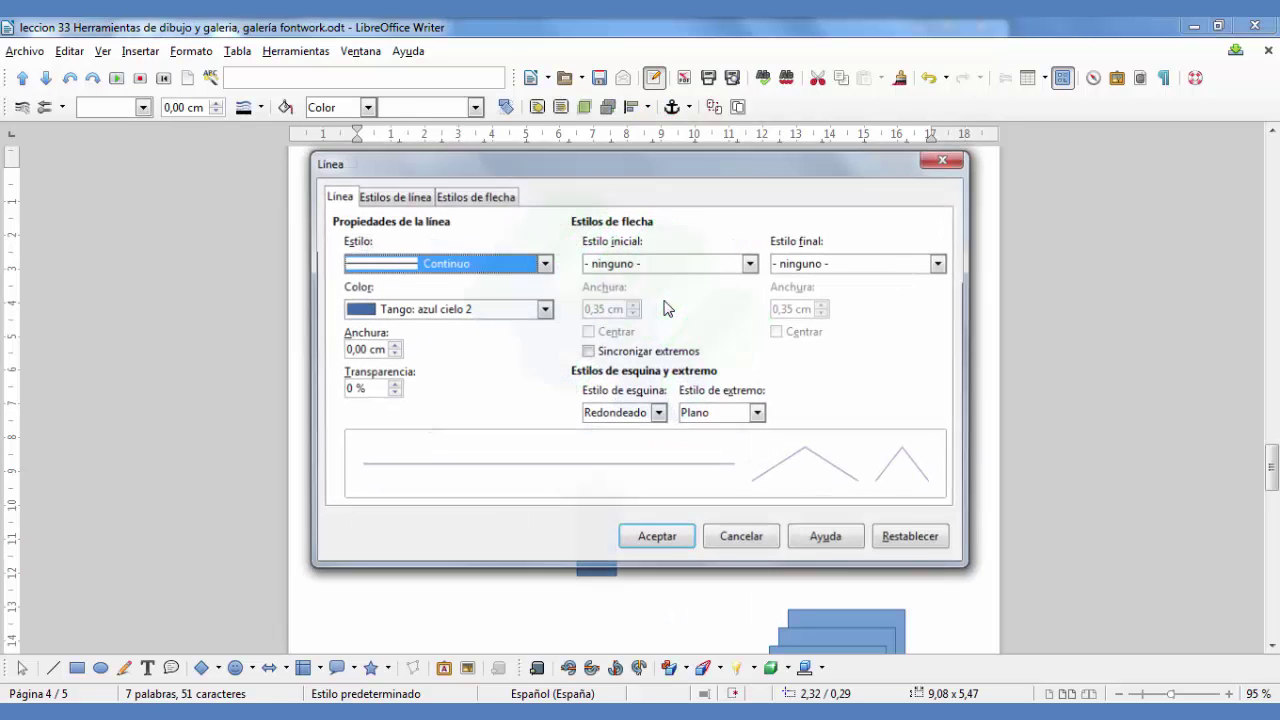
click(741, 539)
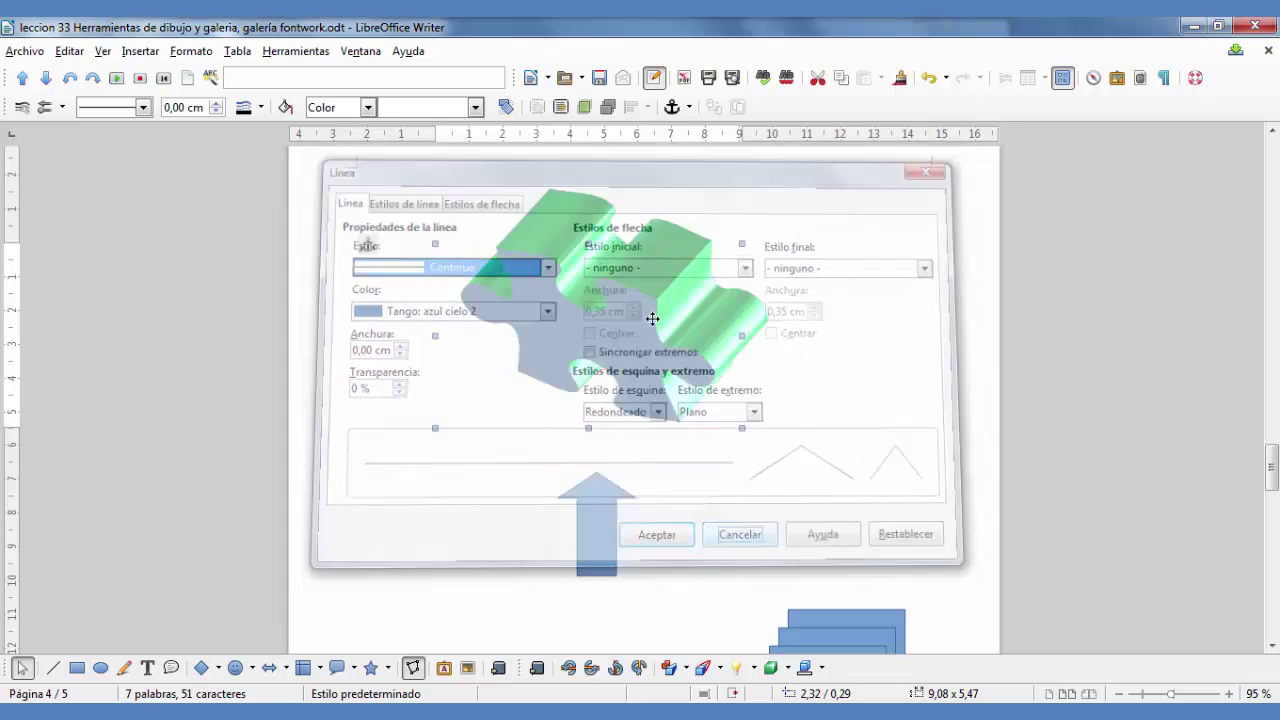
right_click(644, 296)
click(740, 346)
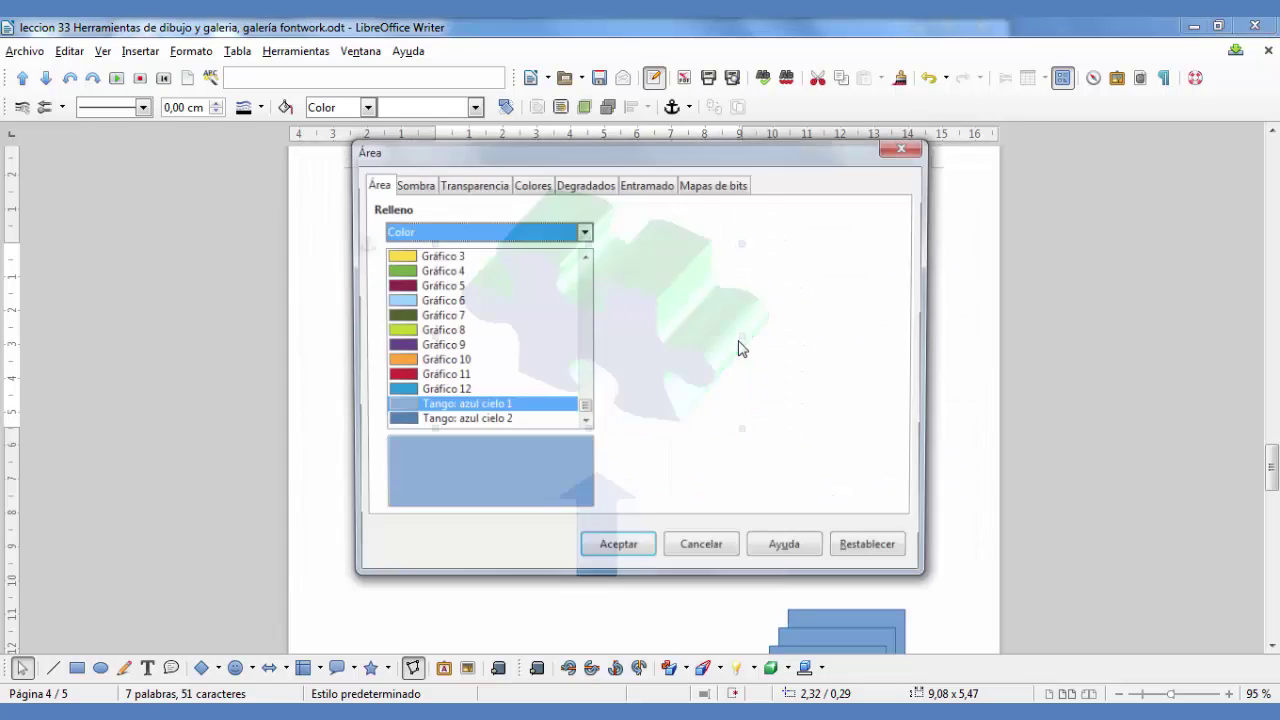
click(703, 549)
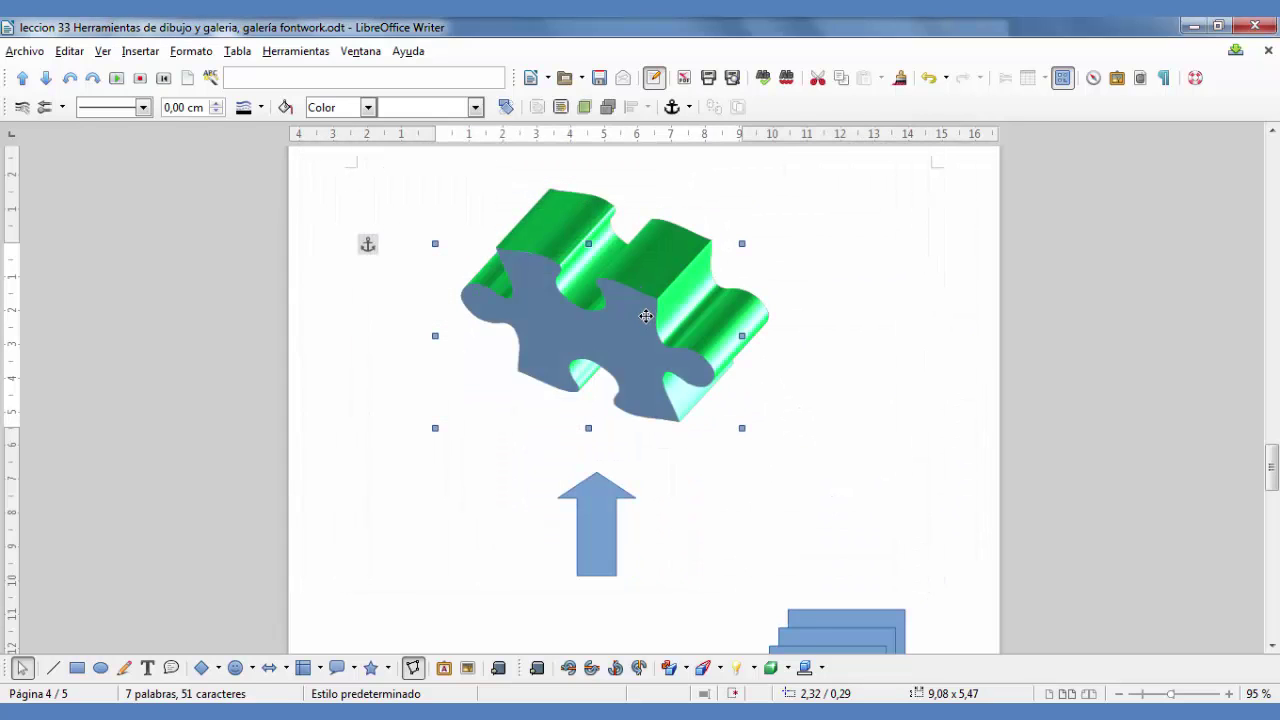
right_click(640, 310)
click(714, 378)
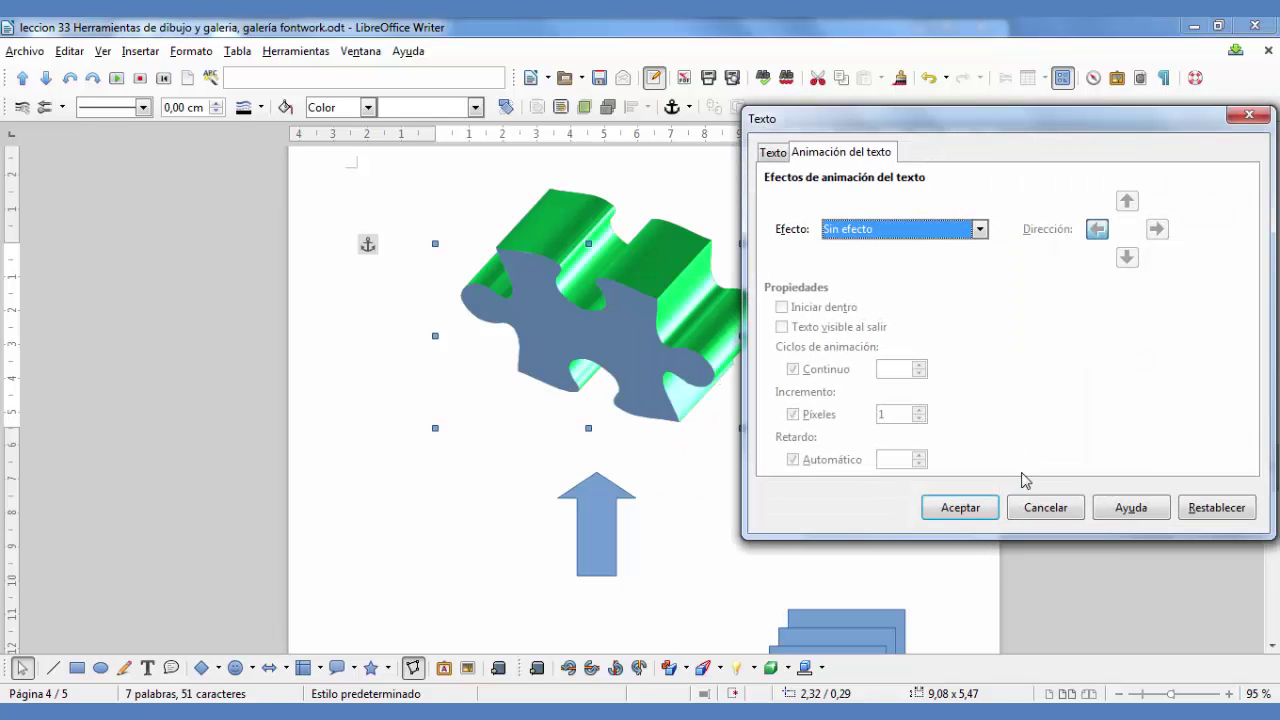
click(1045, 507)
click(880, 448)
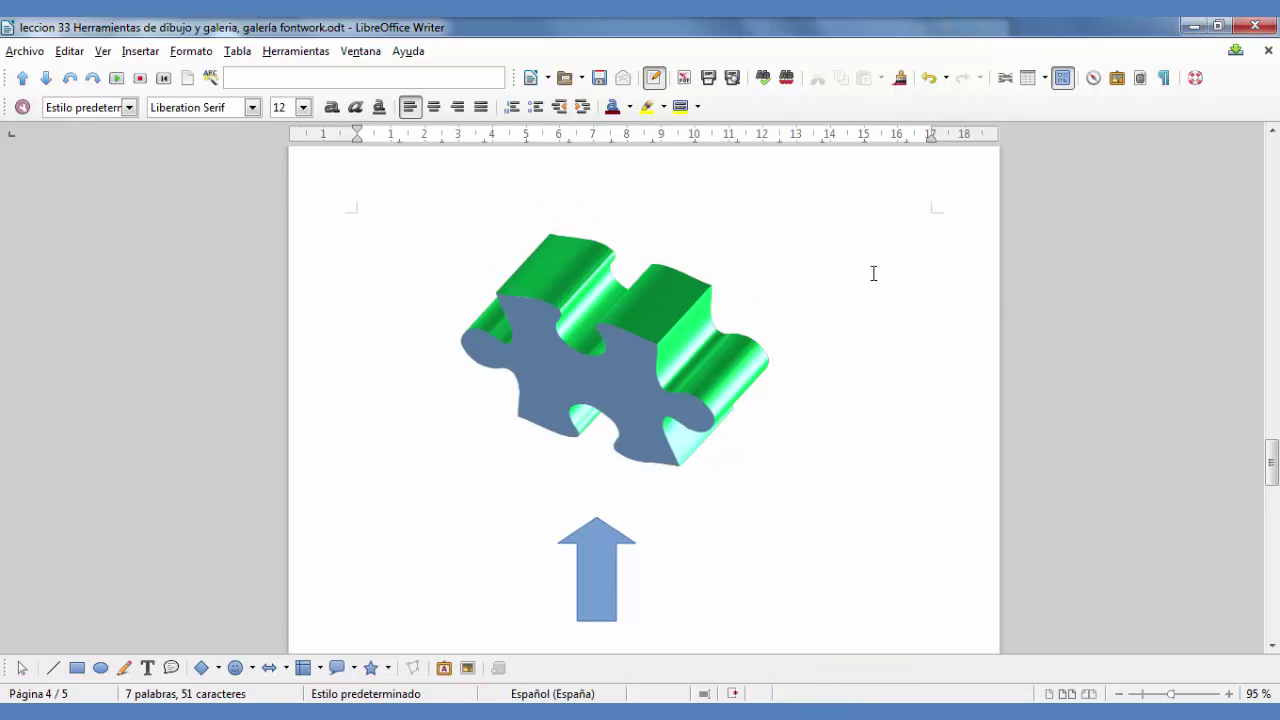
Place the text cursor at the start of blank page 5 and open the Gallery
scroll(873, 273, down, 6)
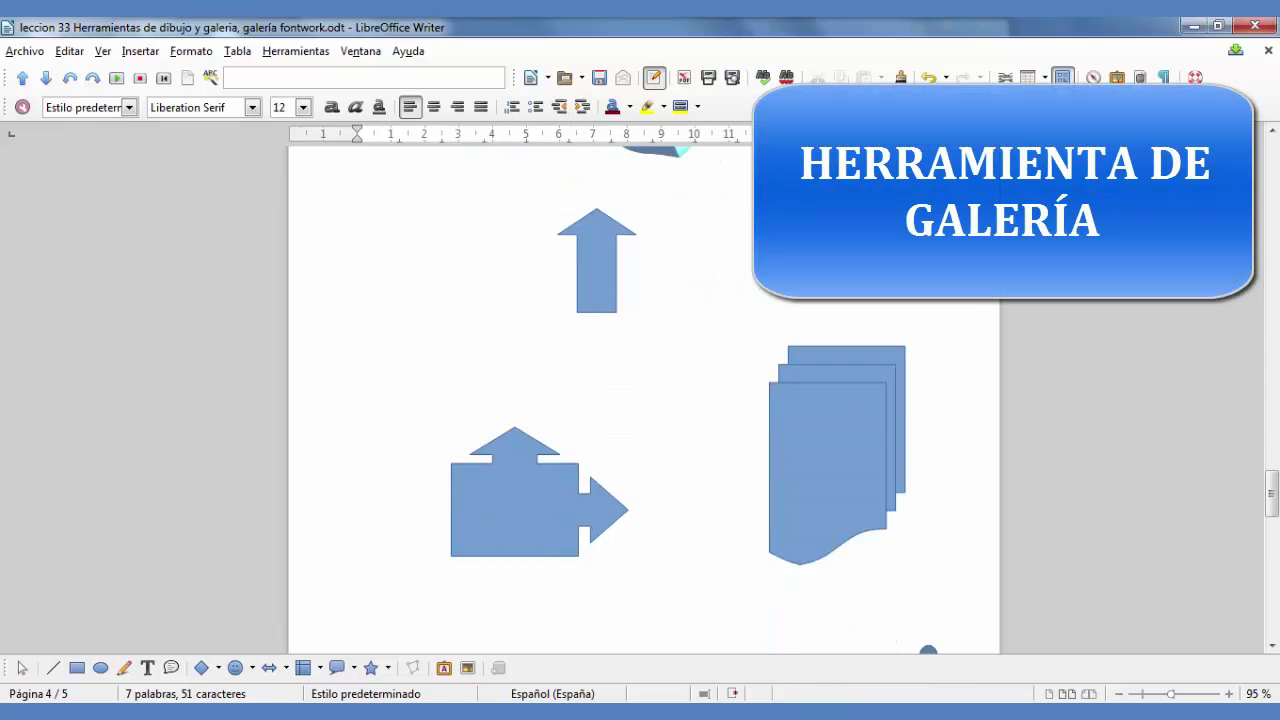
scroll(506, 300, down, 10)
click(506, 288)
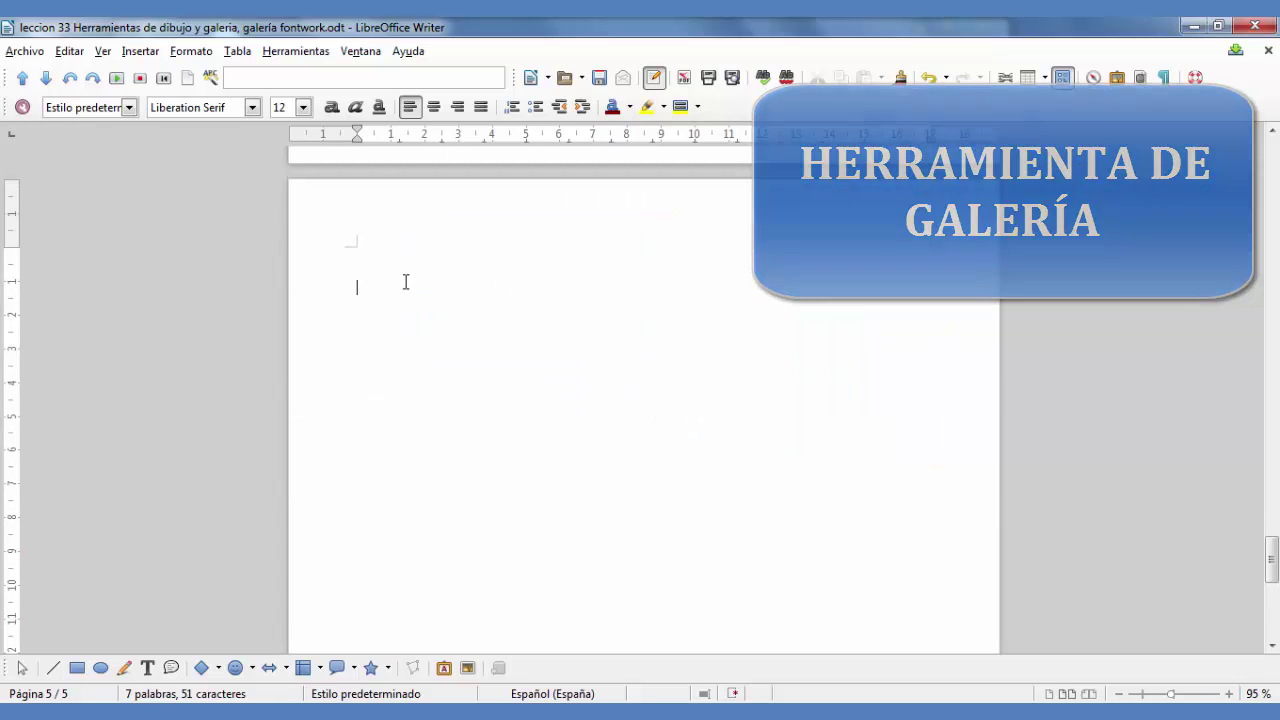
click(306, 52)
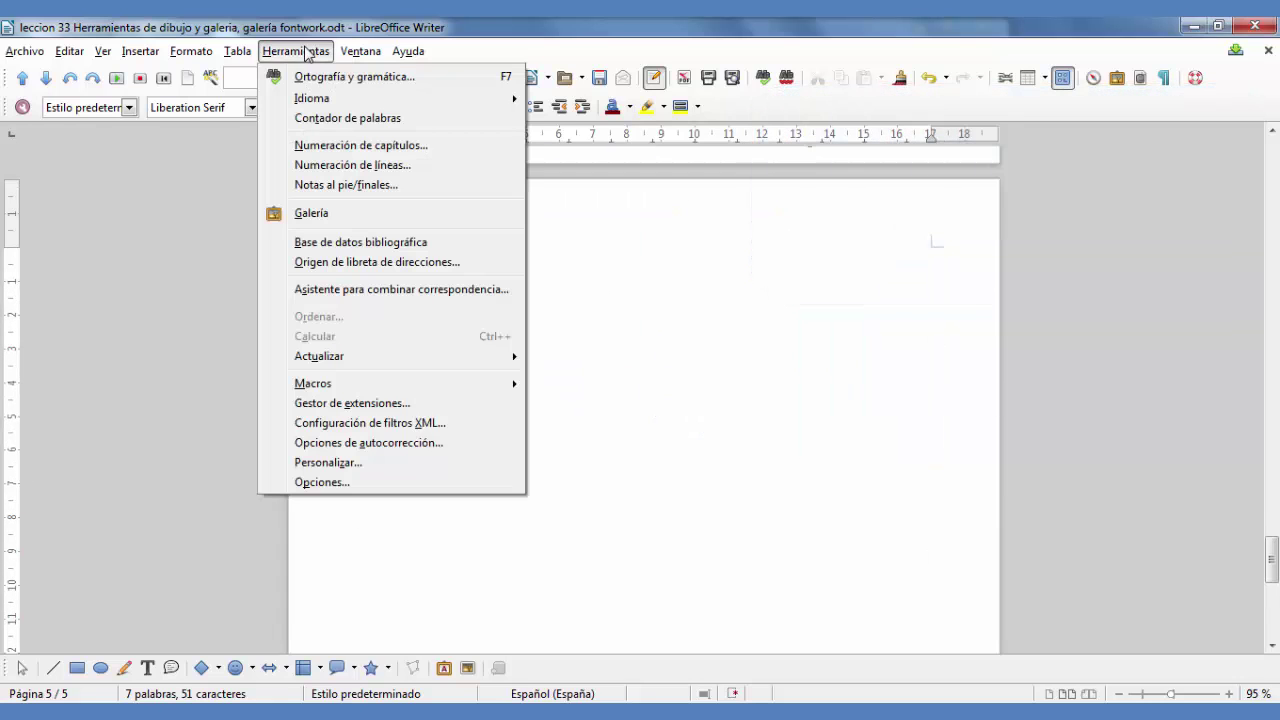
click(350, 228)
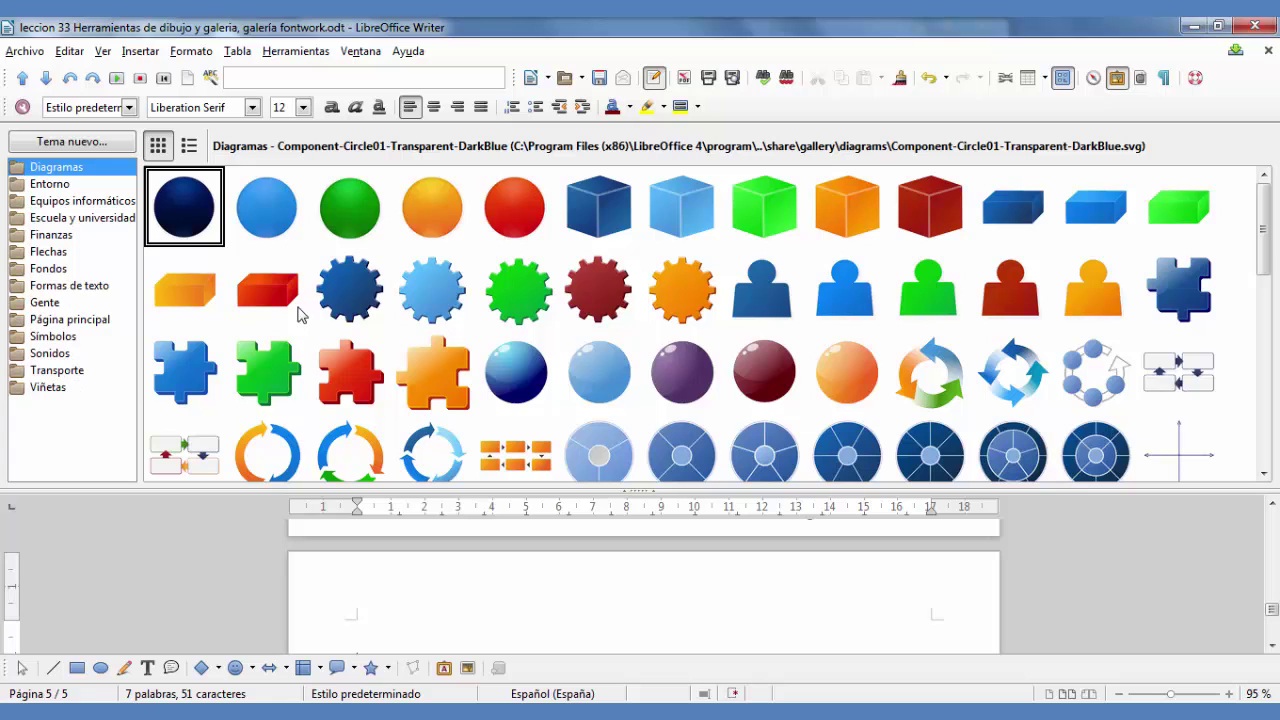
Browse the gallery images in the Diagramas, Entorno, Equipos informáticos, Escuela y universidad, Finanzas and Gente themes
click(591, 280)
scroll(729, 271, down, 5)
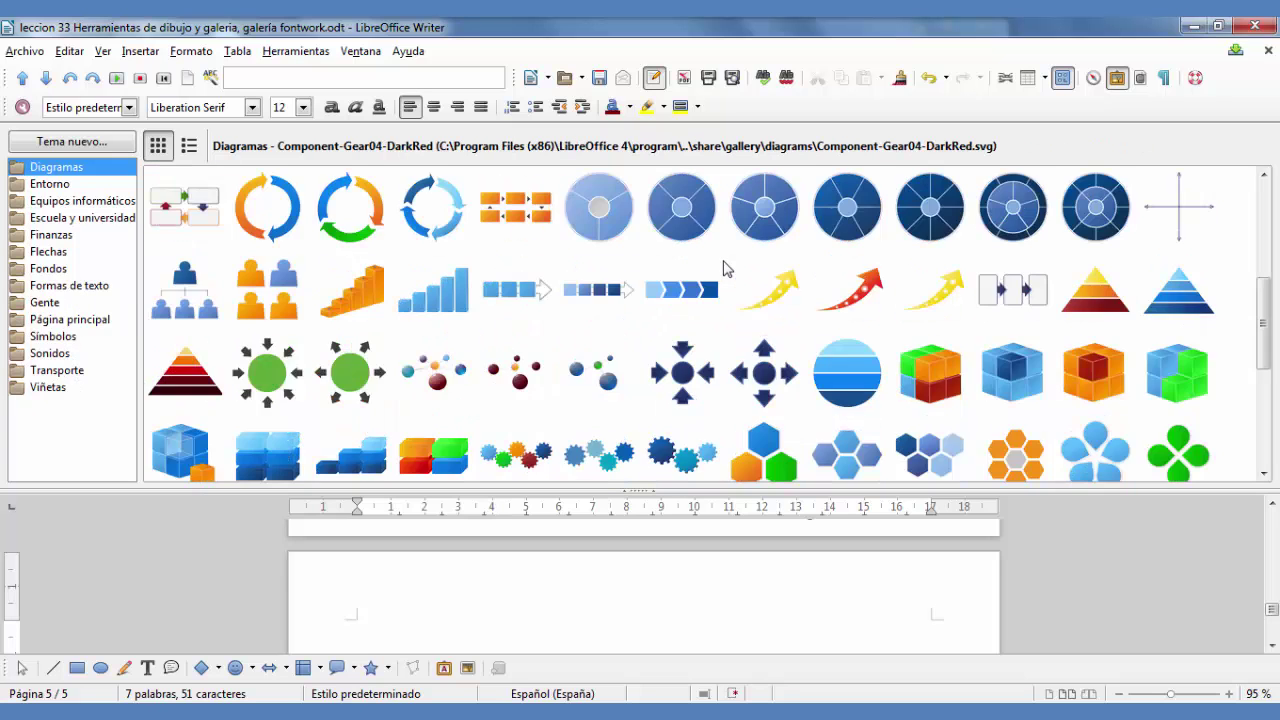
scroll(729, 270, up, 6)
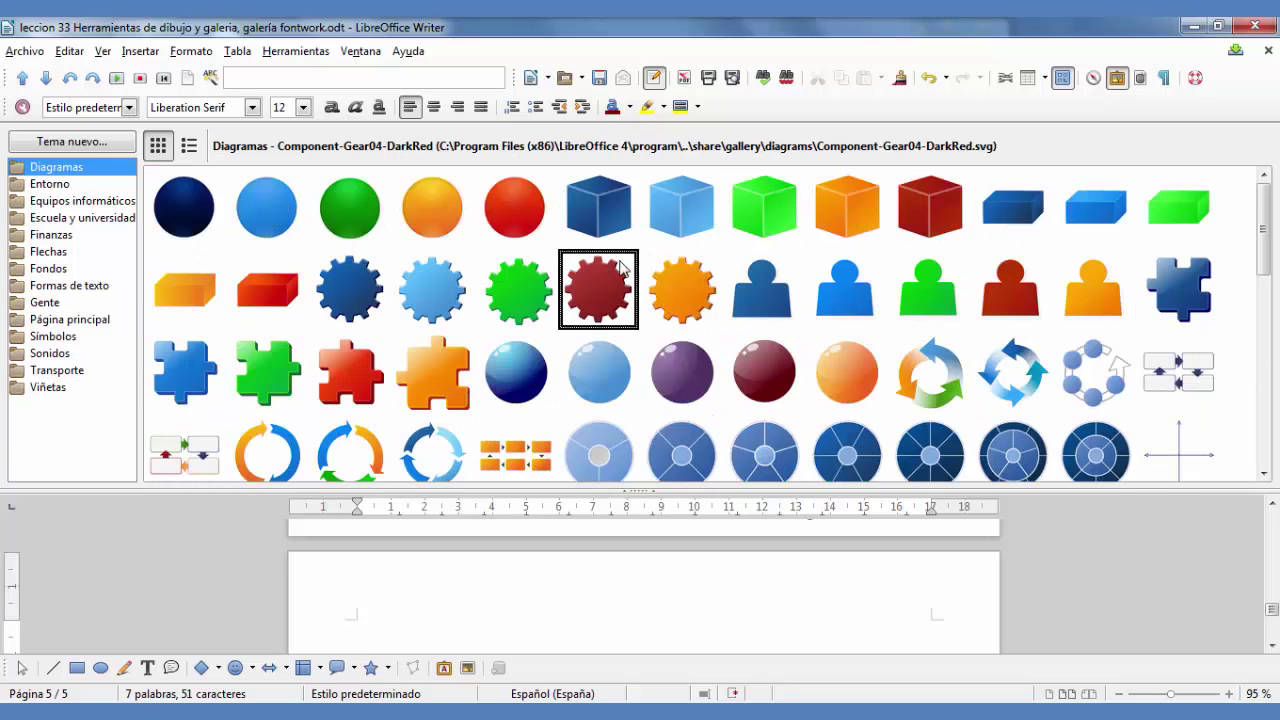
click(58, 186)
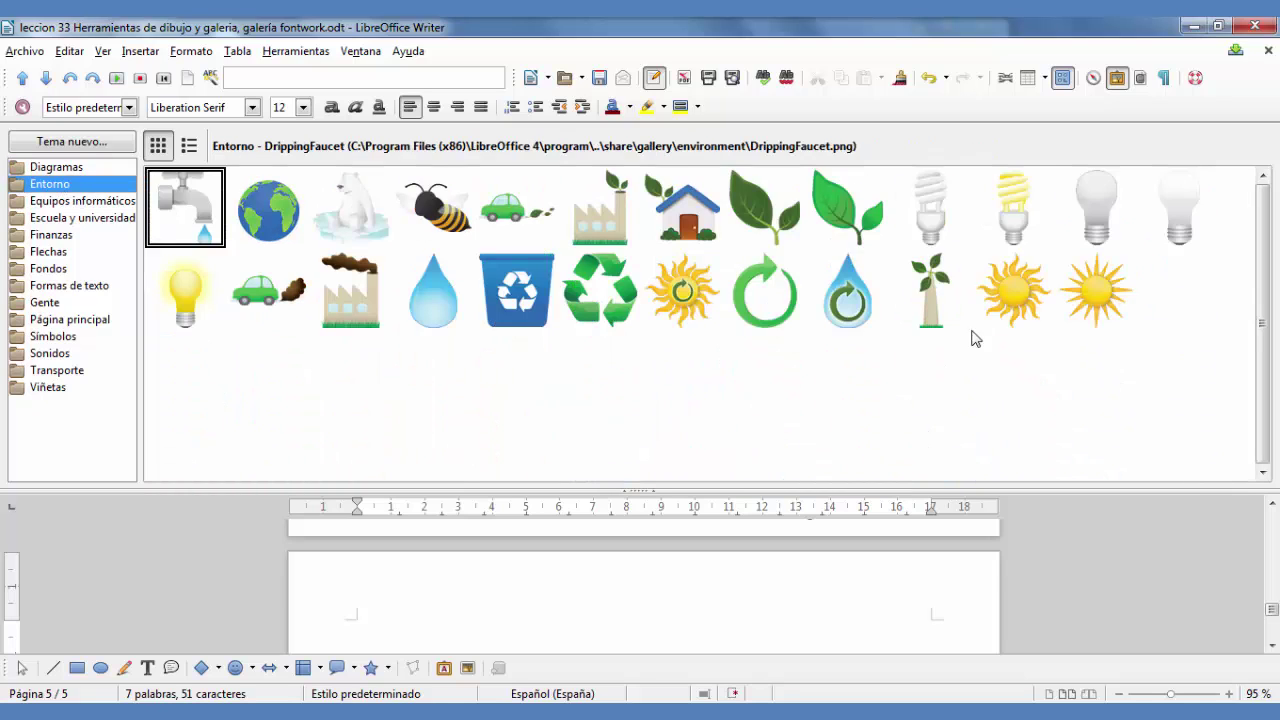
click(45, 206)
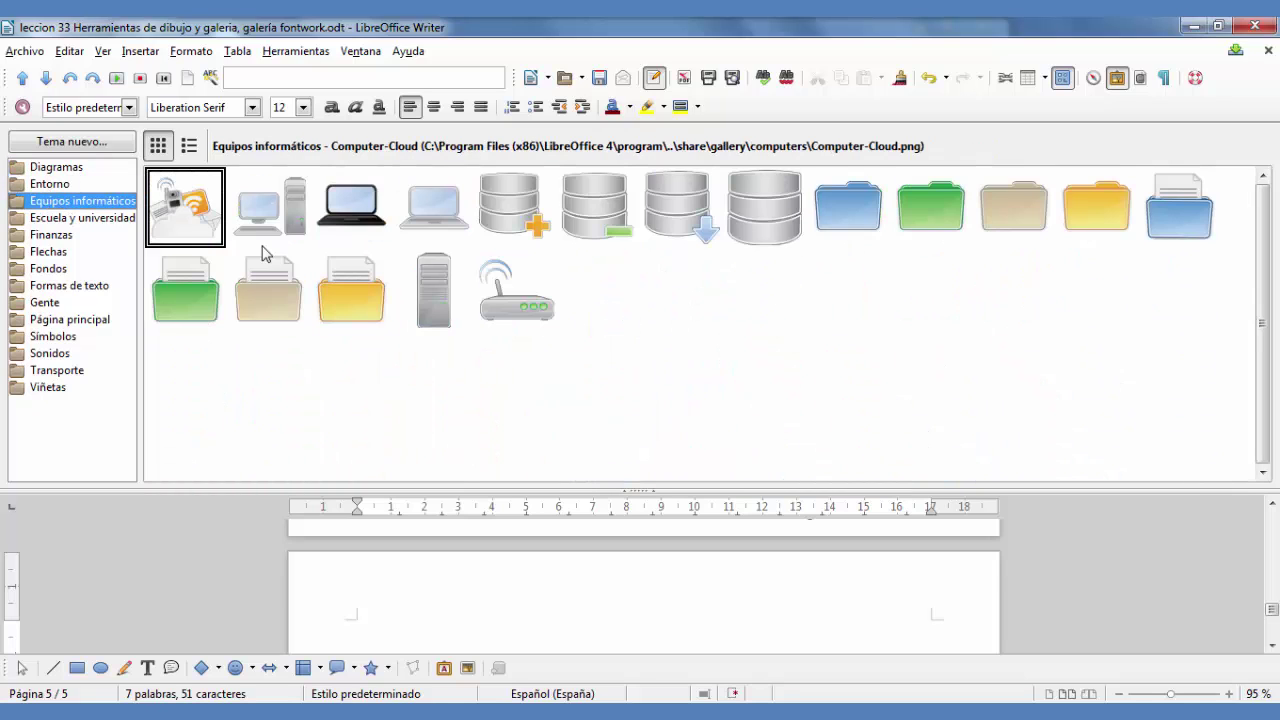
click(128, 219)
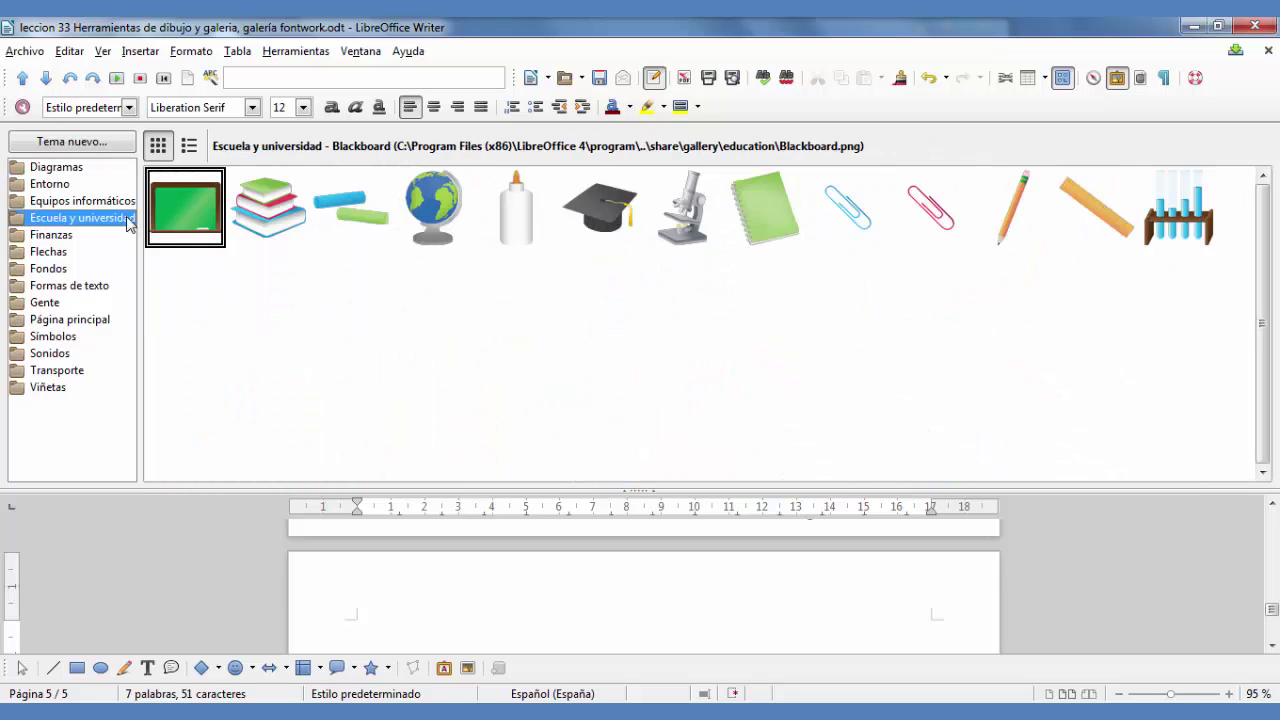
click(70, 240)
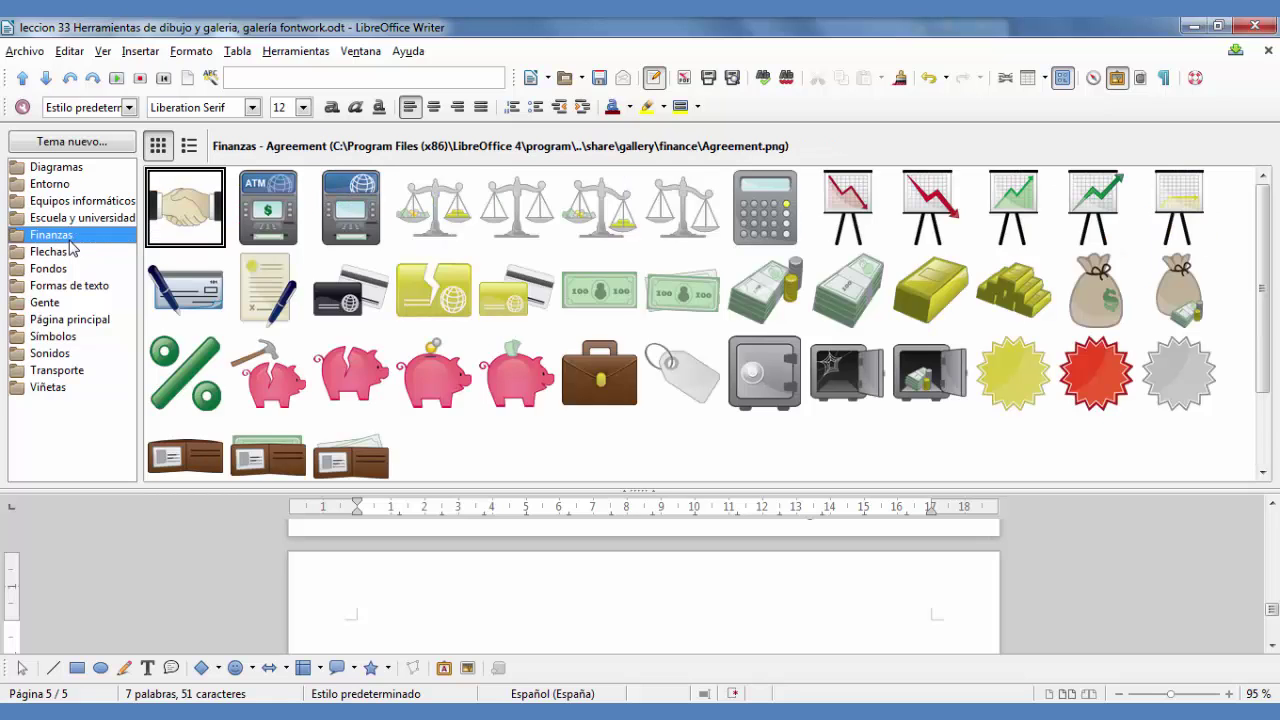
click(55, 308)
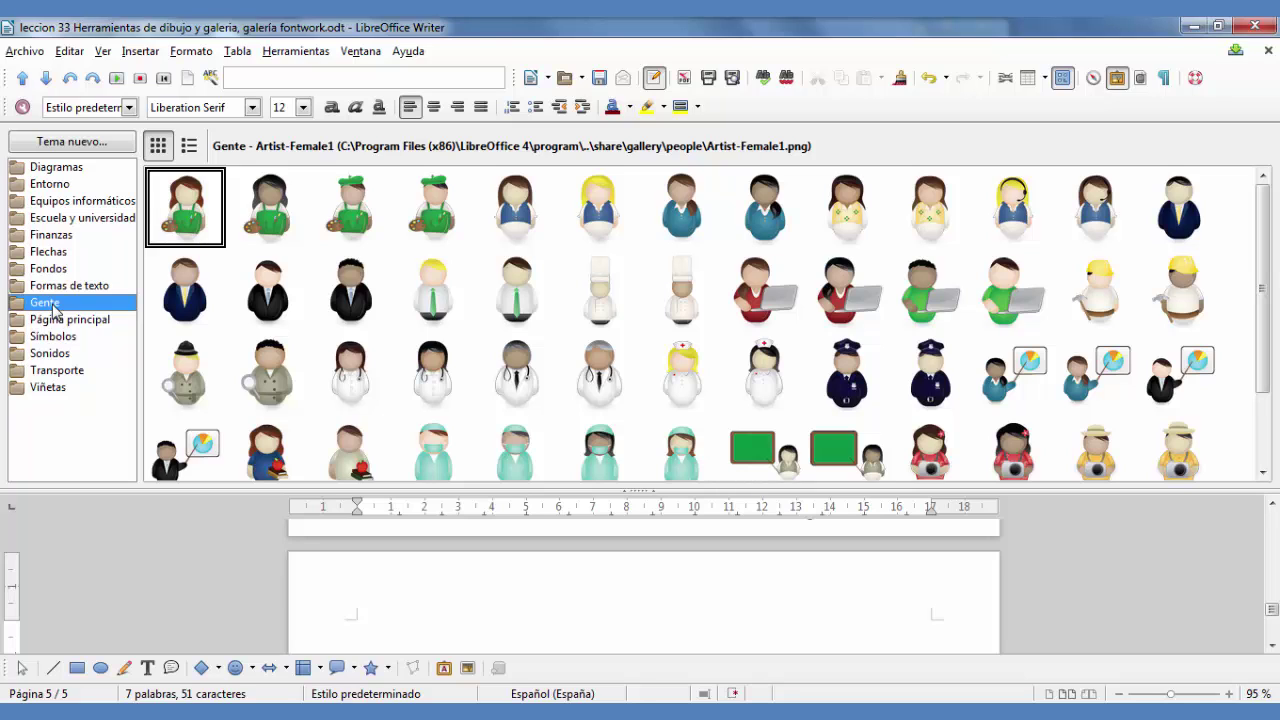
Go through sound clips in the gallery's Sonidos theme, including applause, ups and roll
click(52, 358)
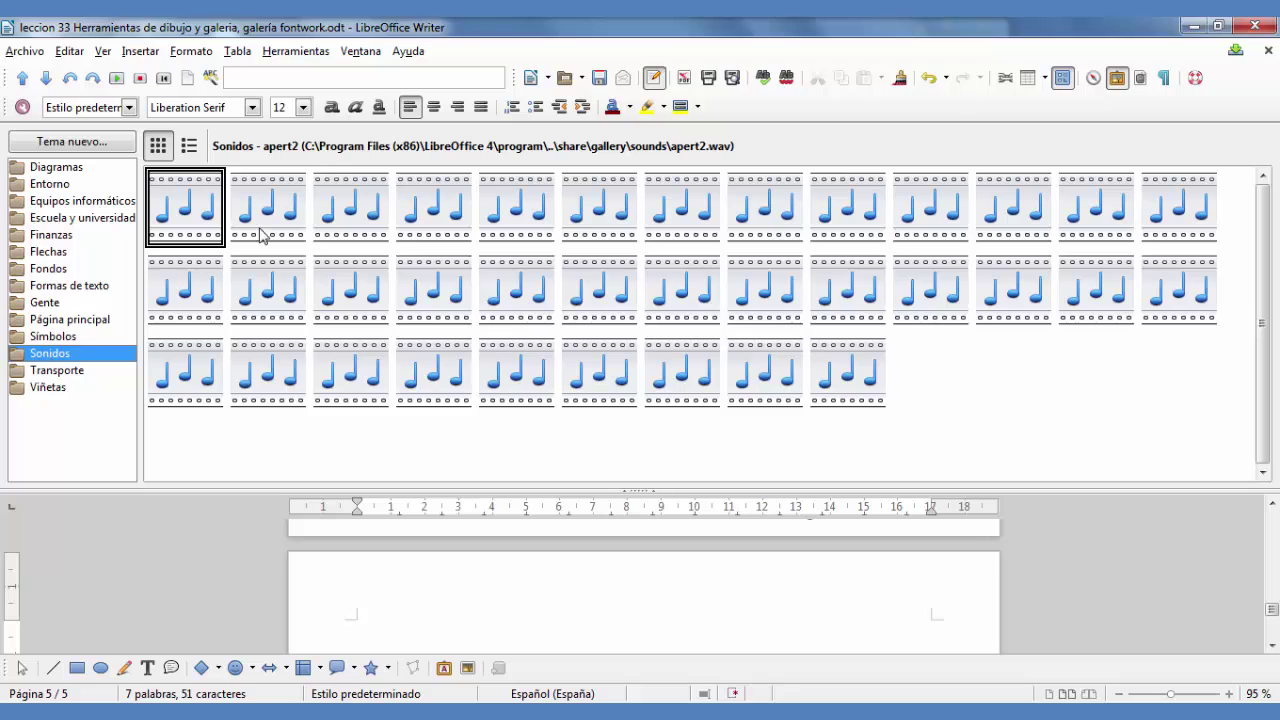
click(345, 235)
click(516, 375)
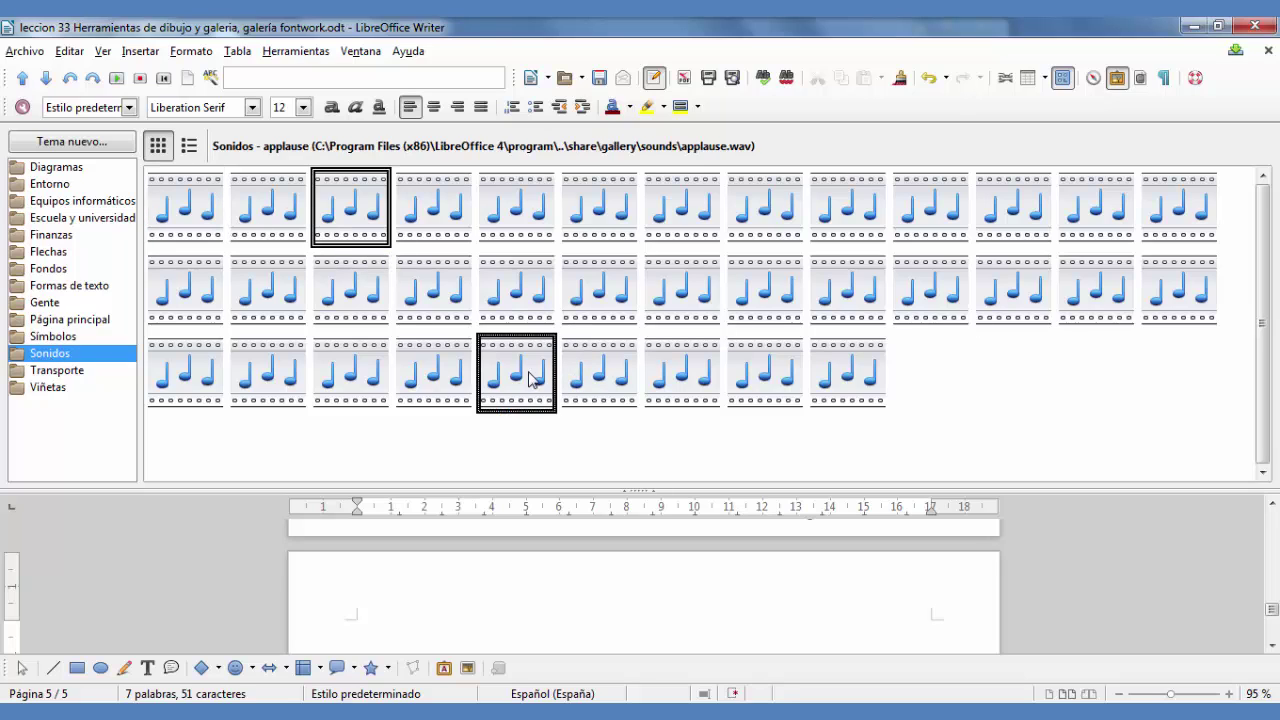
click(595, 380)
click(665, 380)
click(765, 375)
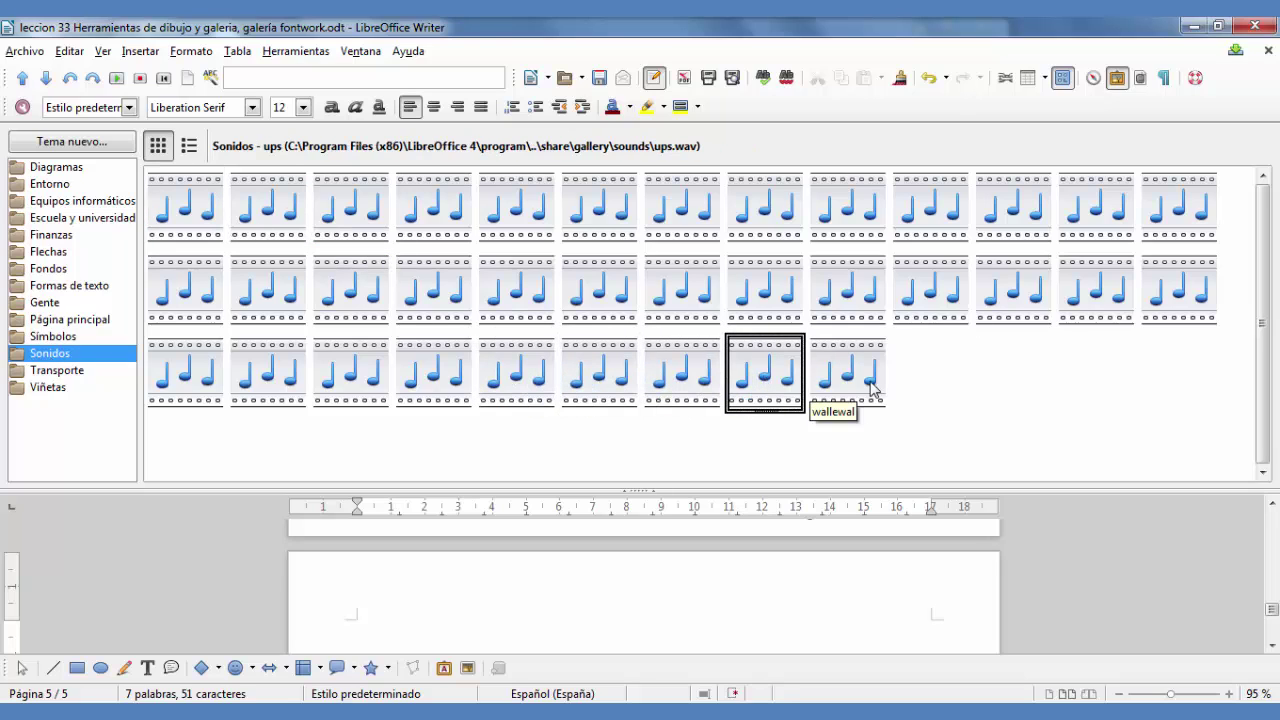
click(848, 375)
click(848, 283)
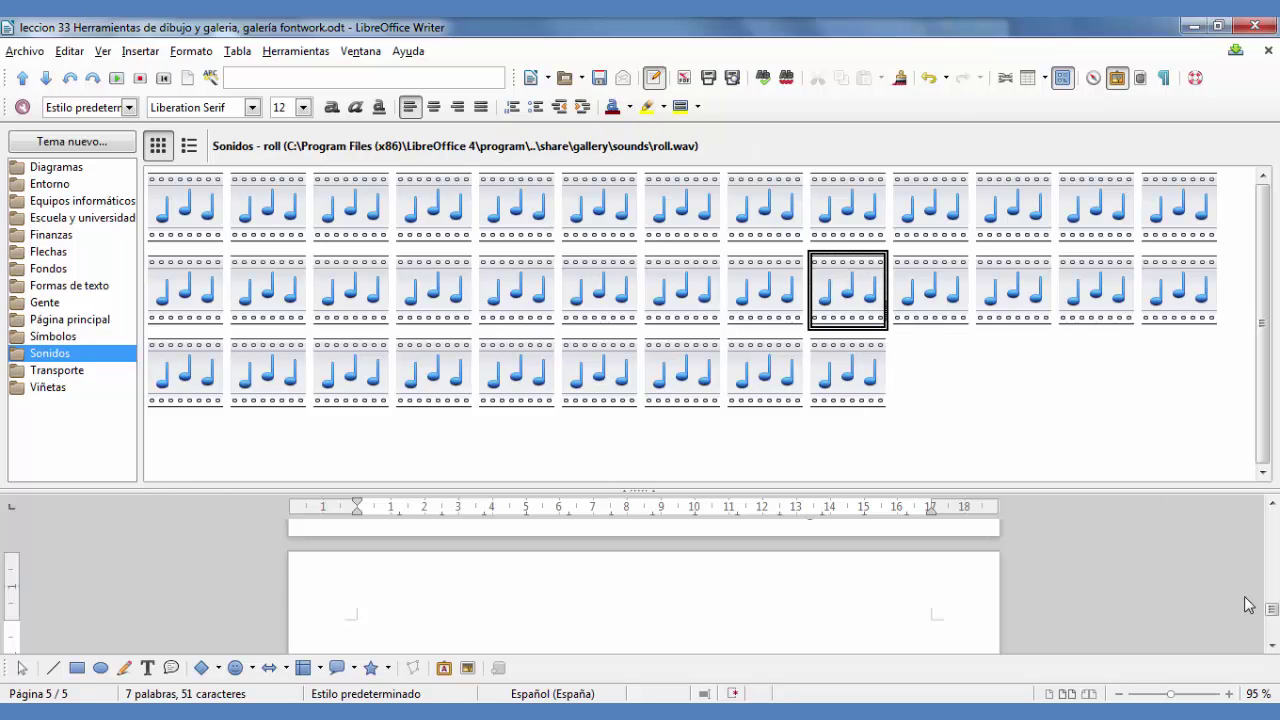
Insert the pluck sound from the gallery on page 5 and play it
mouse_move(768, 300)
mouse_down()
mouse_move(697, 434)
mouse_move(512, 637)
mouse_move(394, 646)
mouse_move(396, 612)
mouse_up()
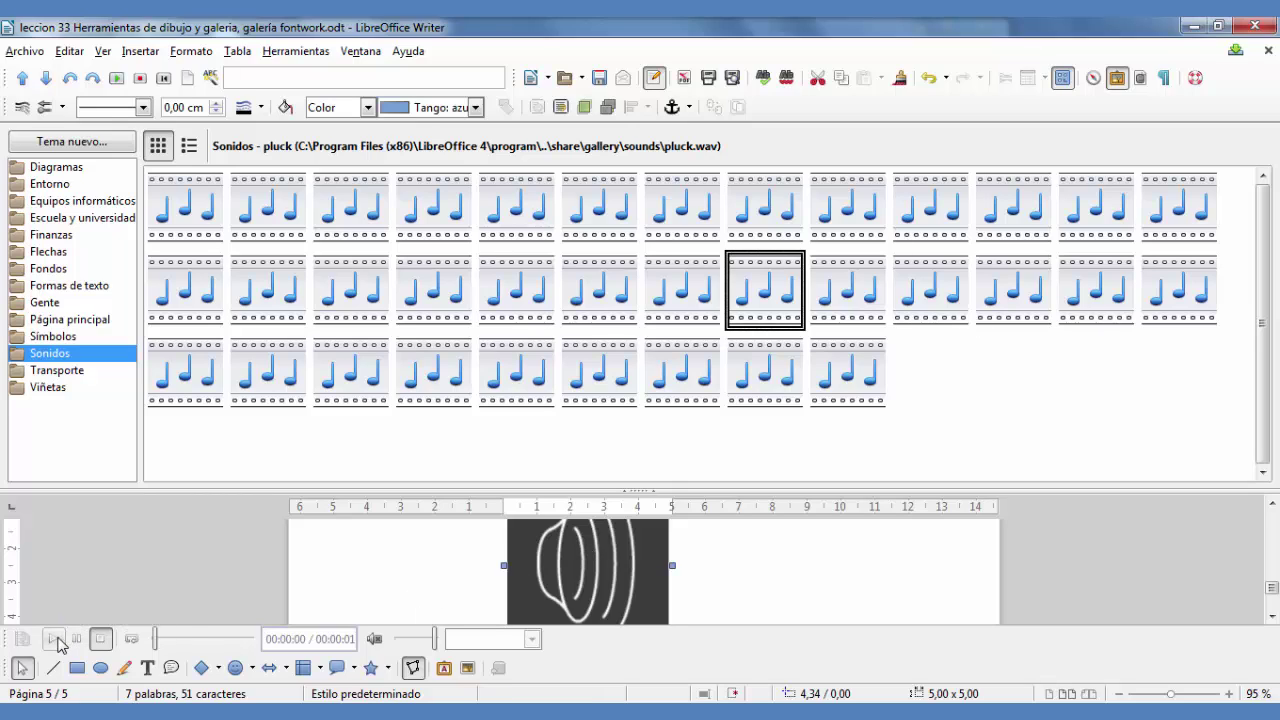
click(57, 641)
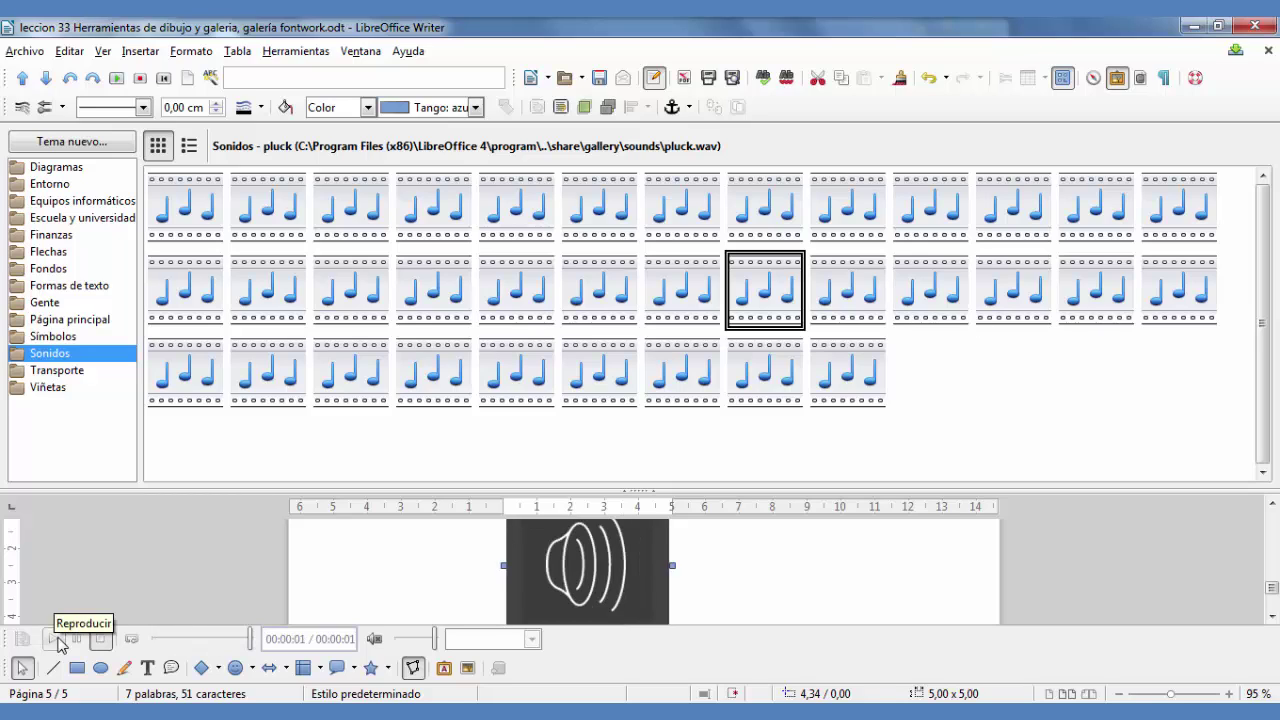
Select the laser sound in the gallery and undo the last document change
click(380, 310)
key(ctrl+z)
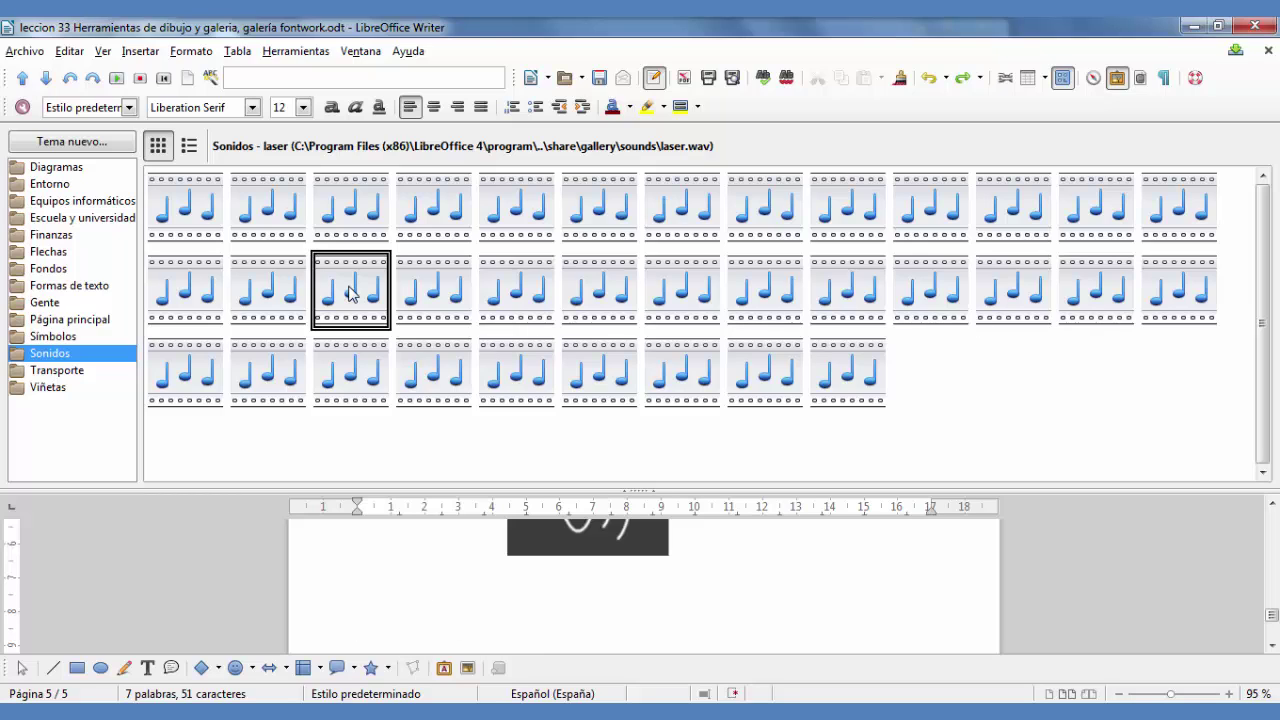
Insert the laser sound from the gallery into page 5 of the document
drag(350, 293, 432, 637)
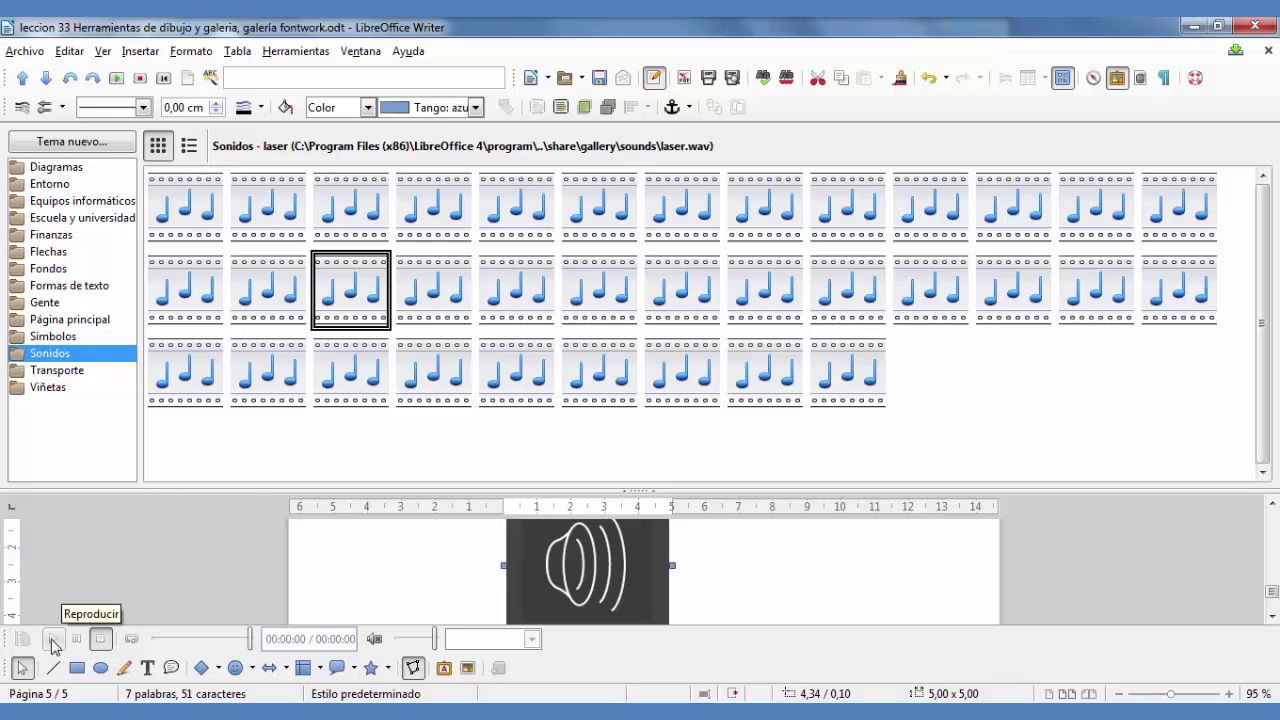
View the file-adding options in the properties of a new gallery theme, and cancel without creating the theme
click(81, 149)
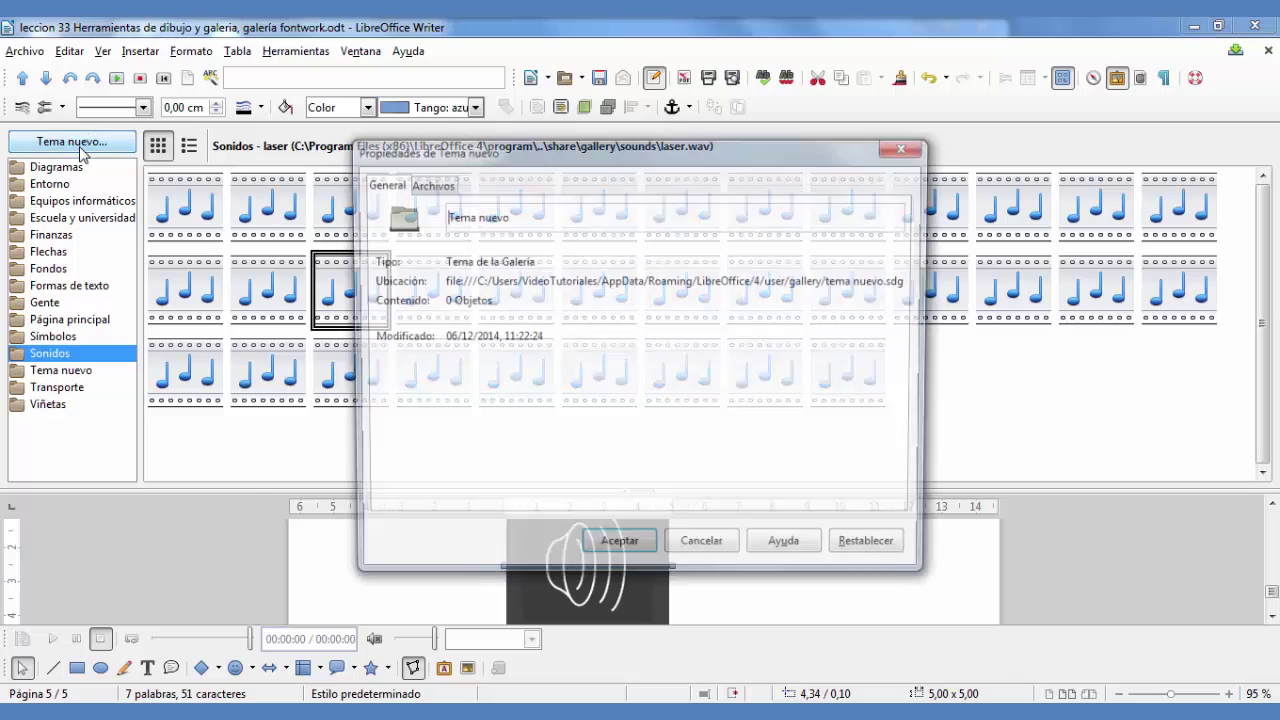
click(446, 188)
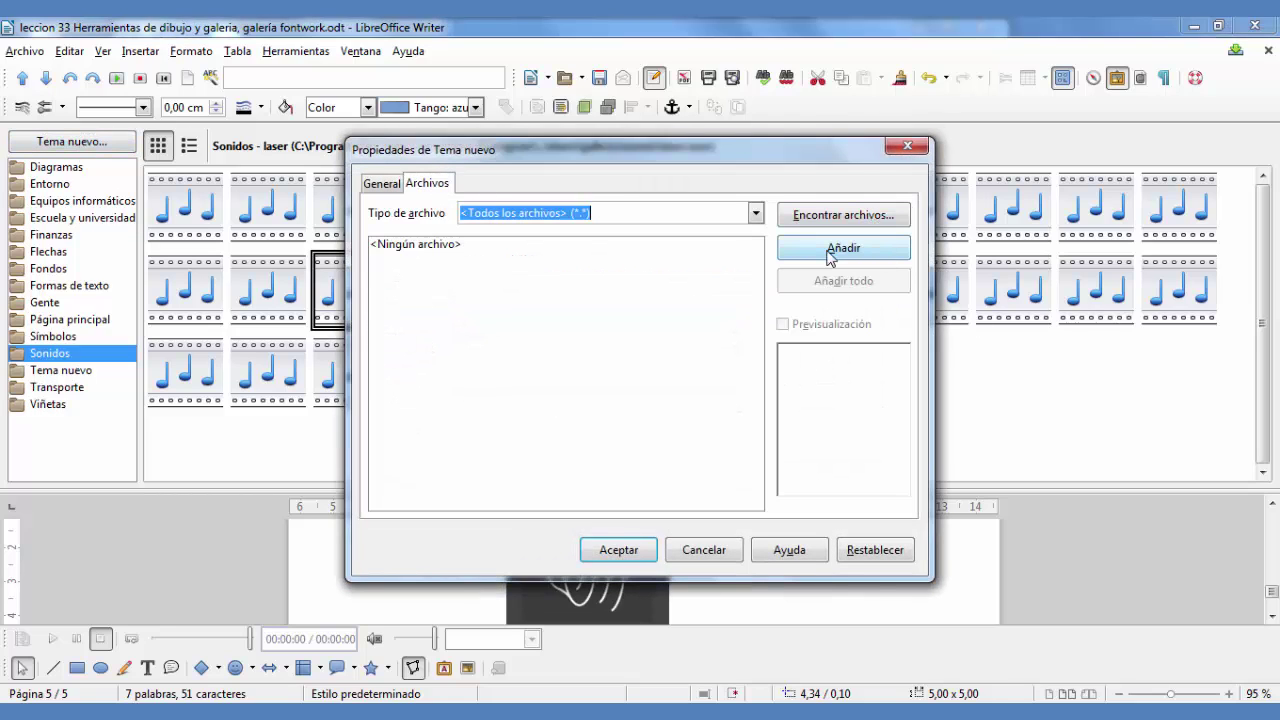
click(712, 550)
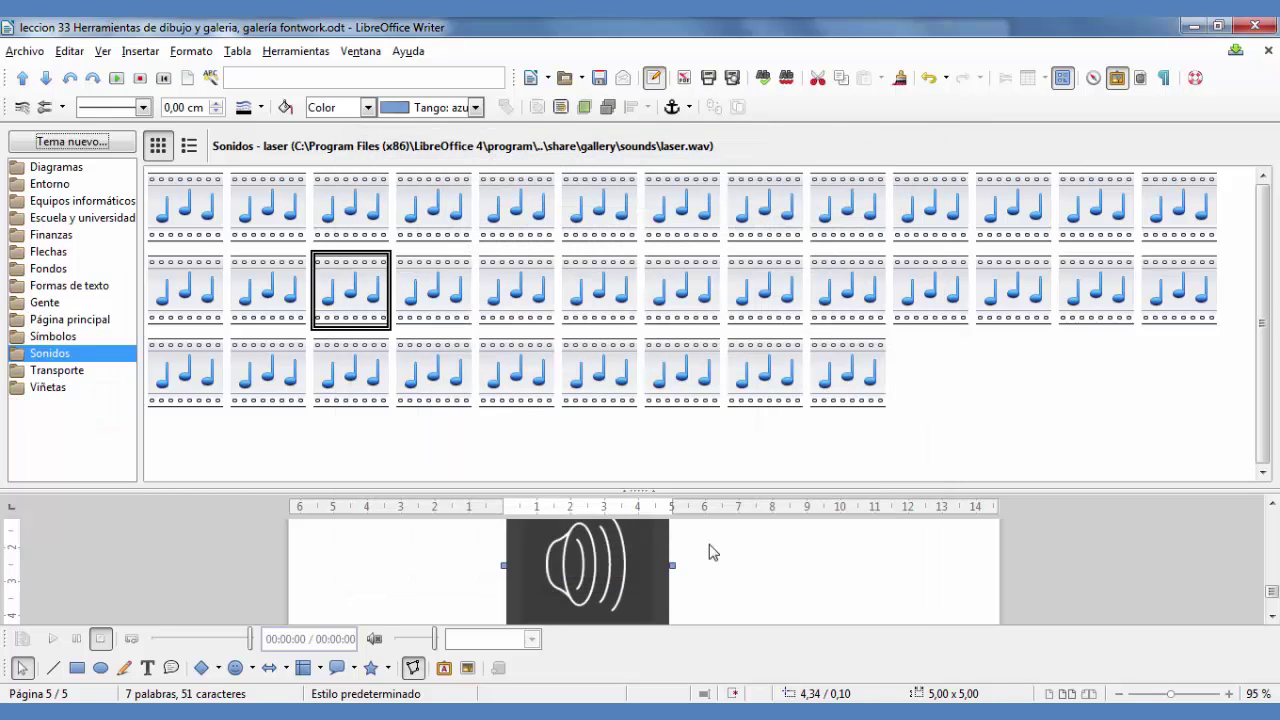
Close the gallery and add blank paragraphs to place the text cursor below the sound object
click(295, 51)
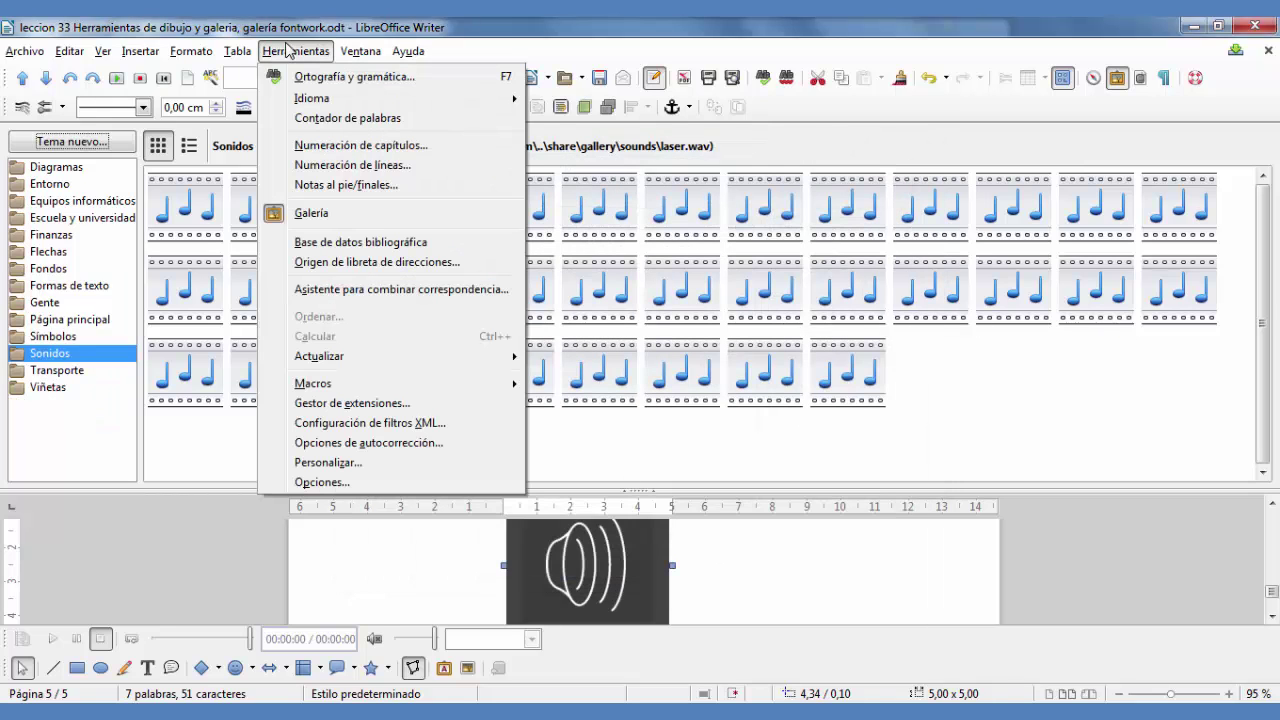
click(346, 216)
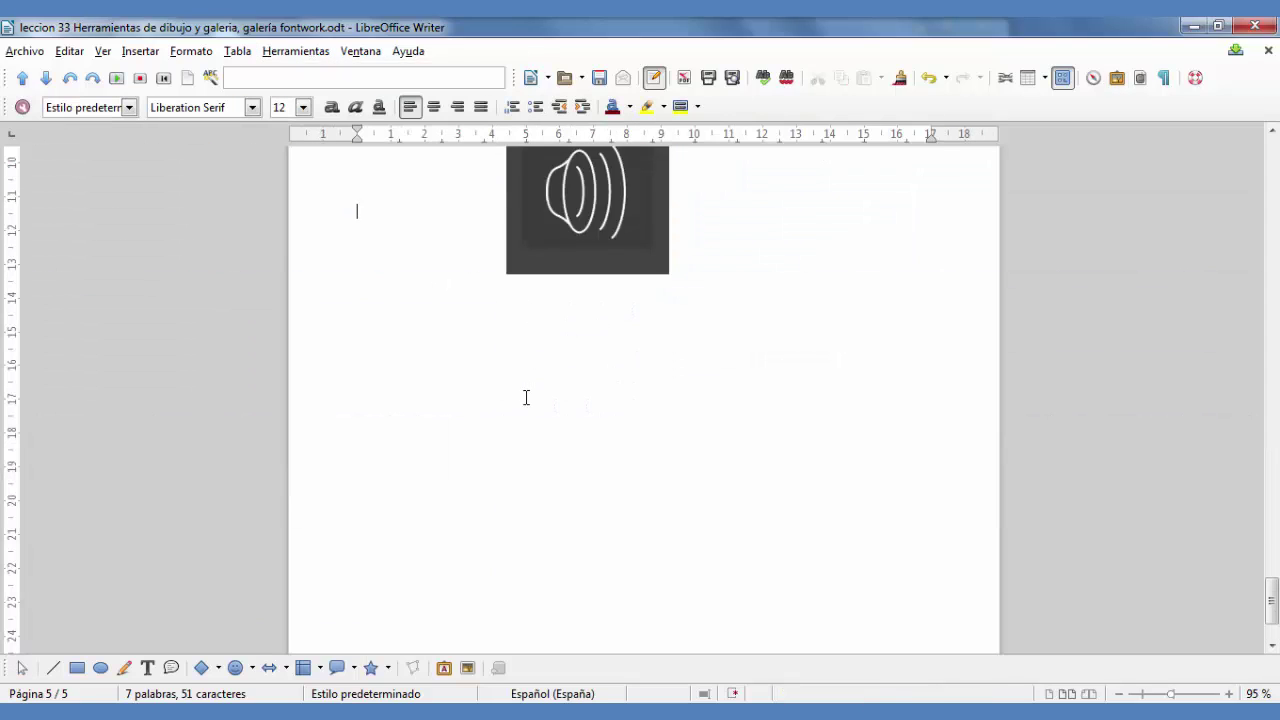
key(Return)
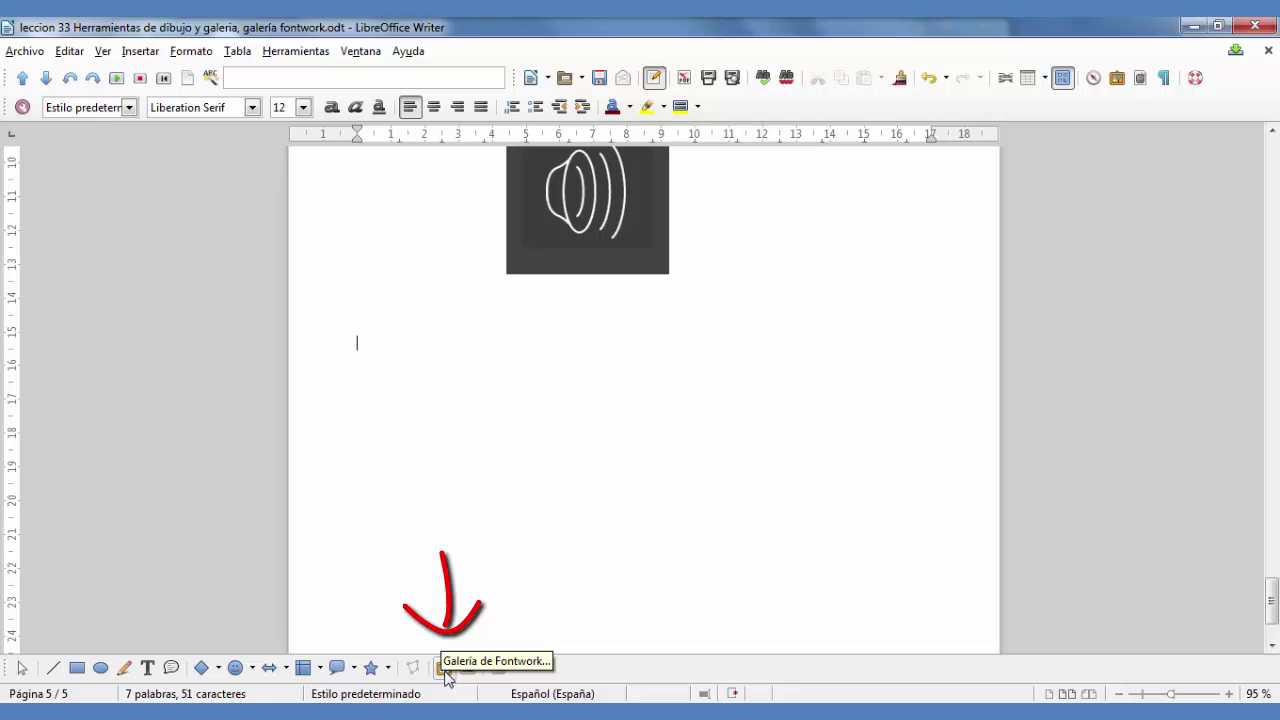
Insert a Fontwork object on page 5 using the violet 3D style that curves upward with a grey shadow
click(139, 51)
mouse_move(200, 489)
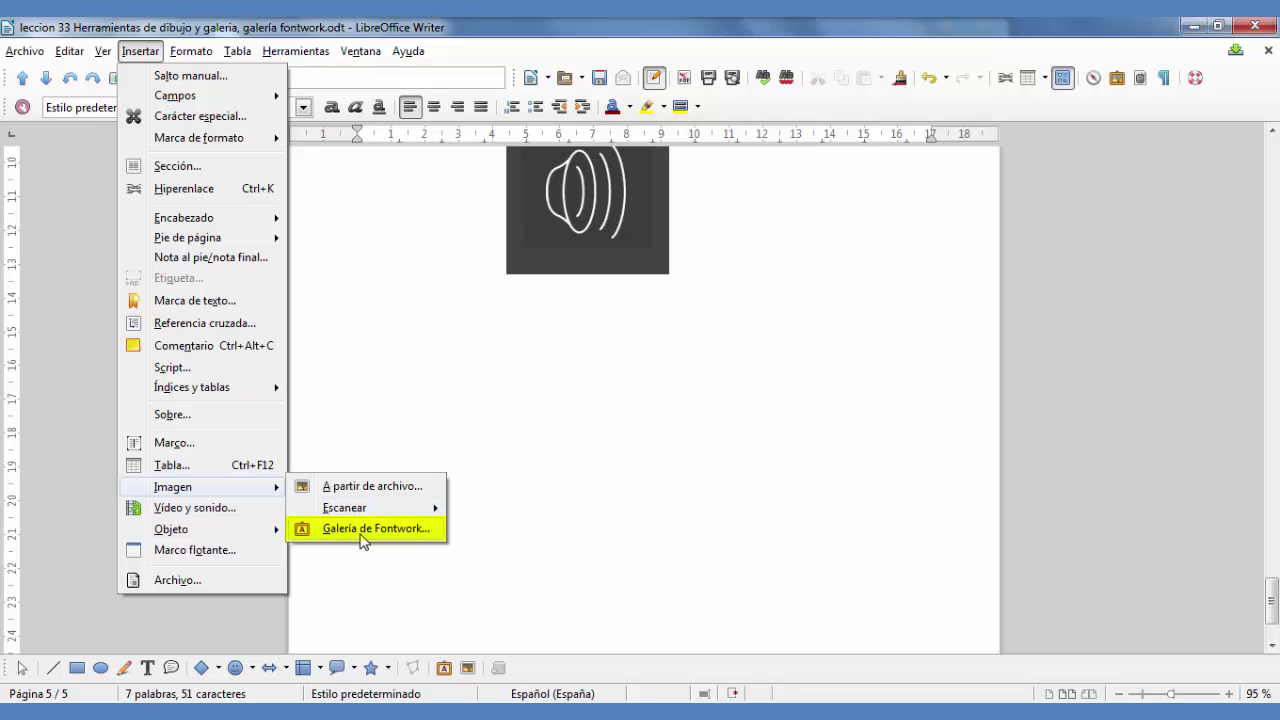
click(362, 530)
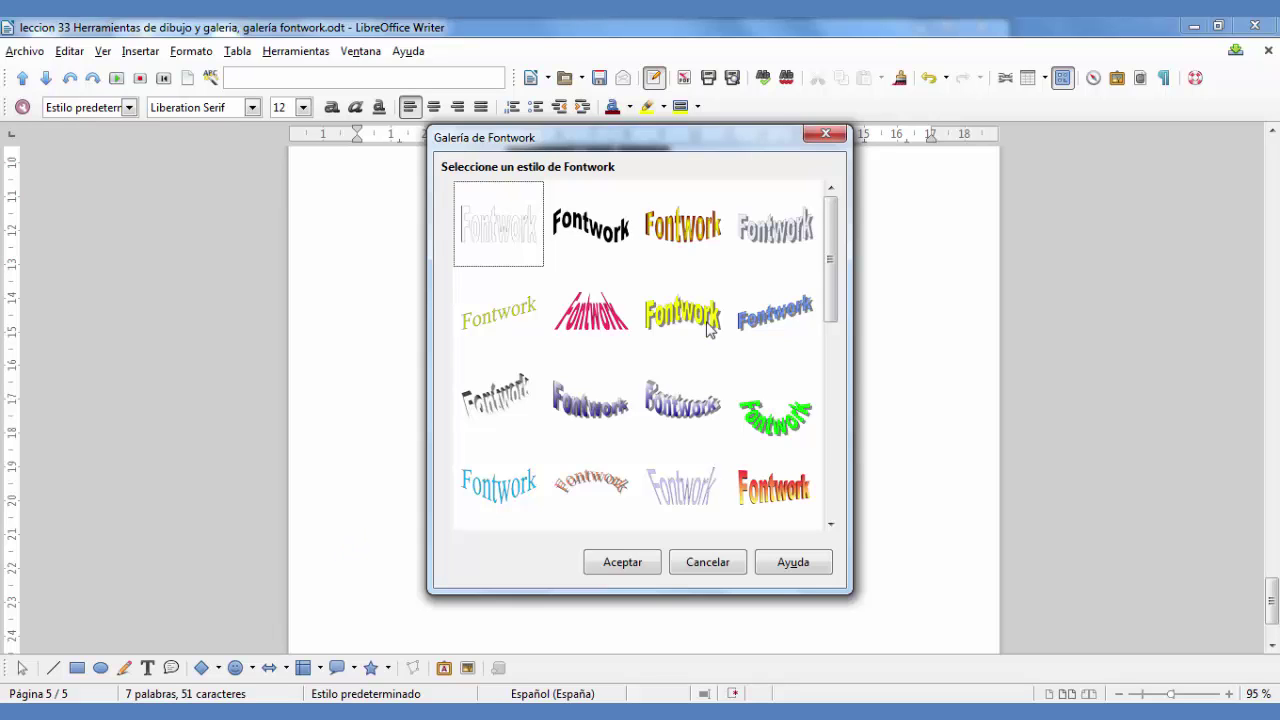
drag(832, 250, 829, 366)
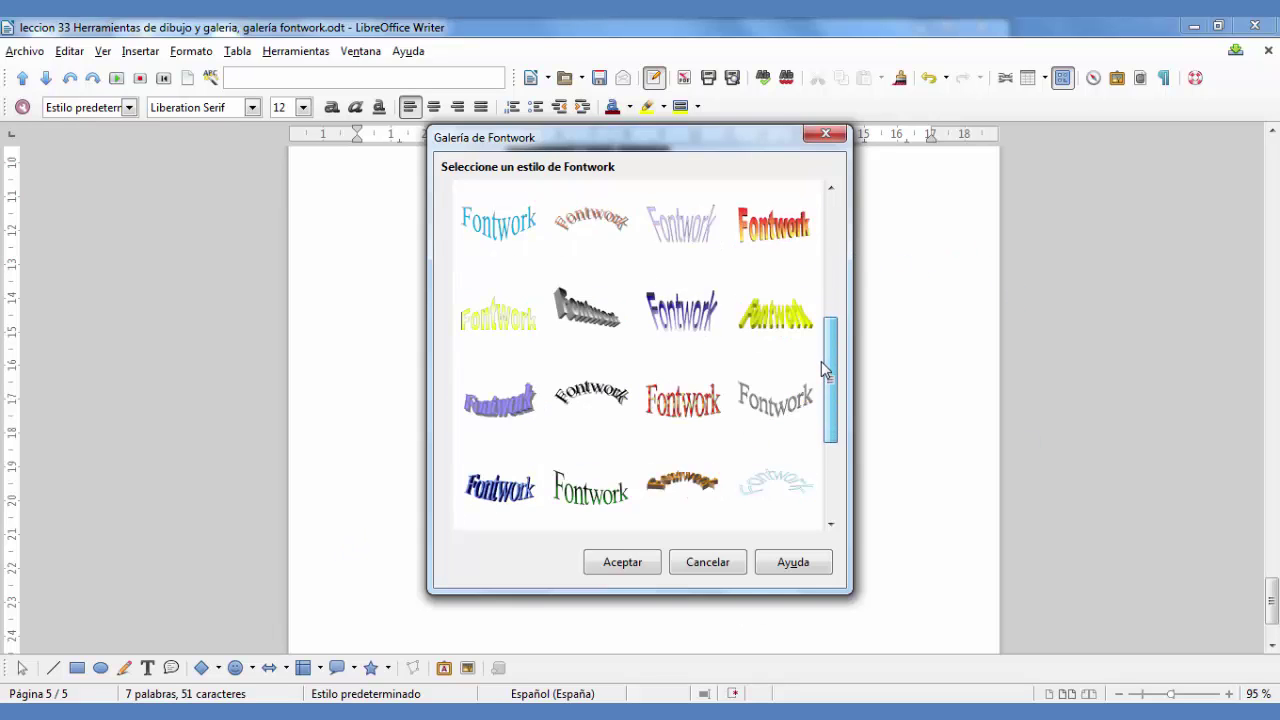
click(528, 408)
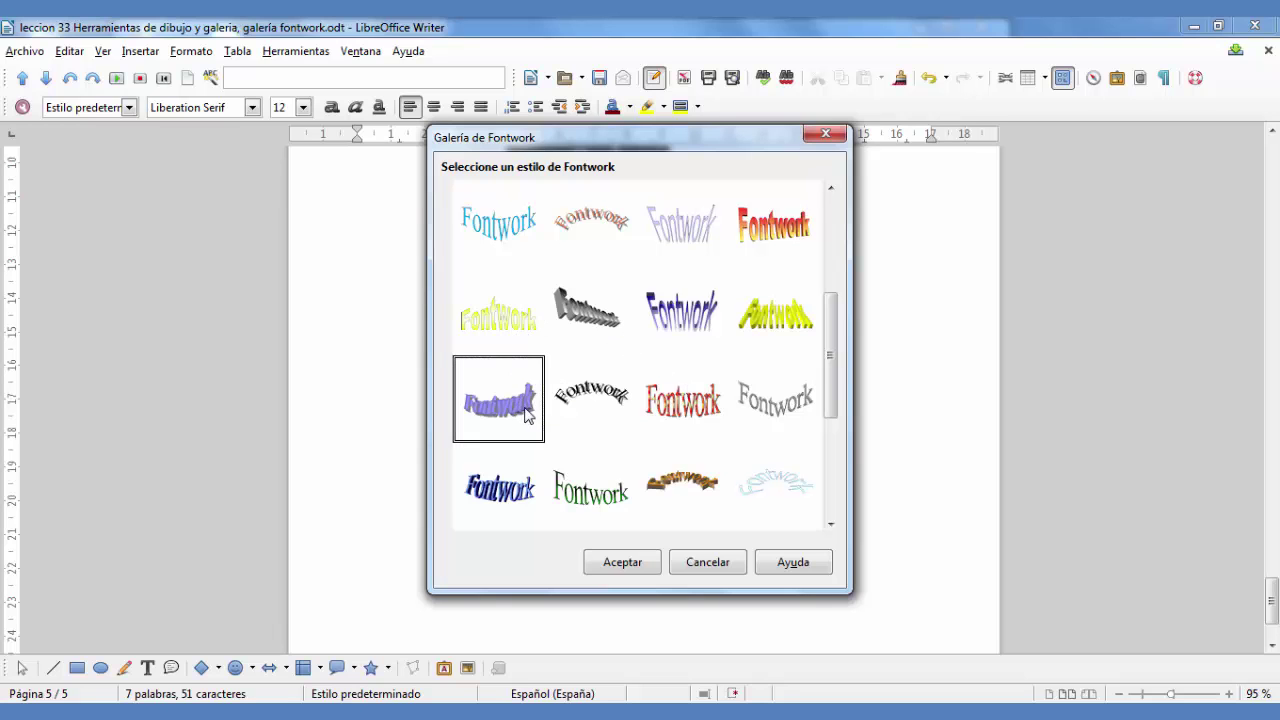
click(621, 563)
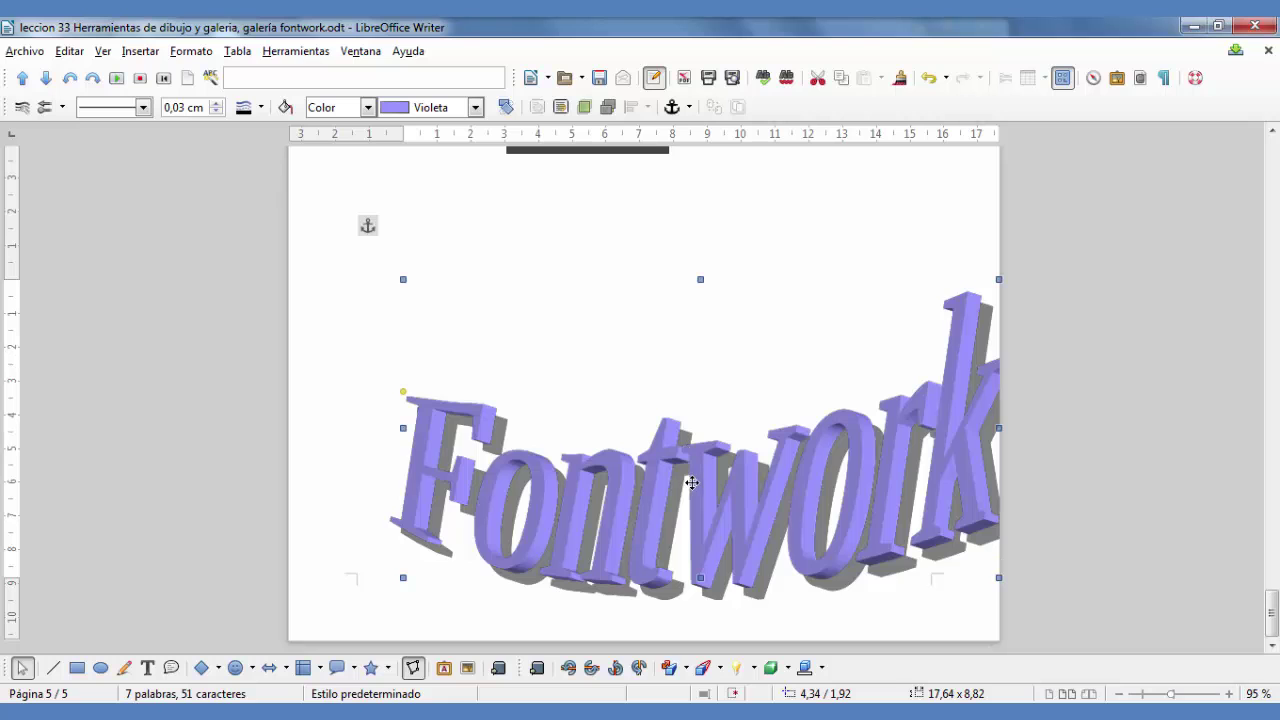
Move the Fontwork object up within the page margins and shrink it to about 15.22 x 6.99 cm
drag(750, 497, 712, 399)
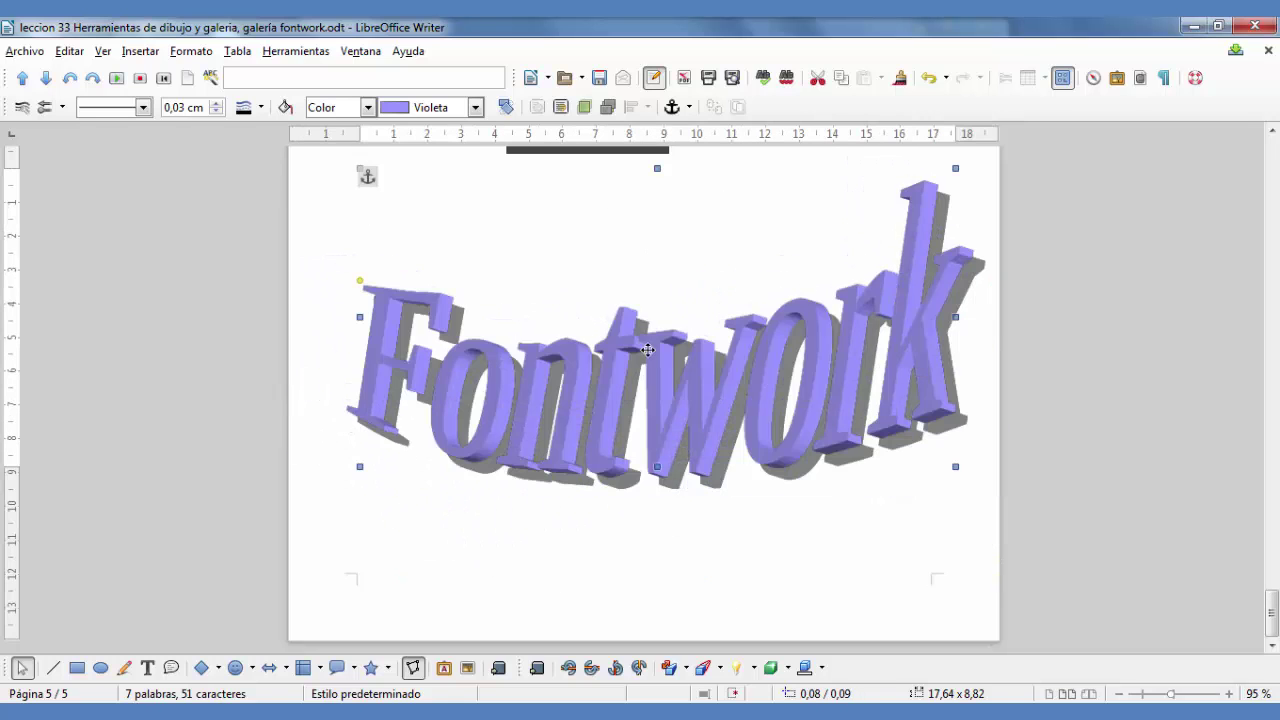
right_click(655, 372)
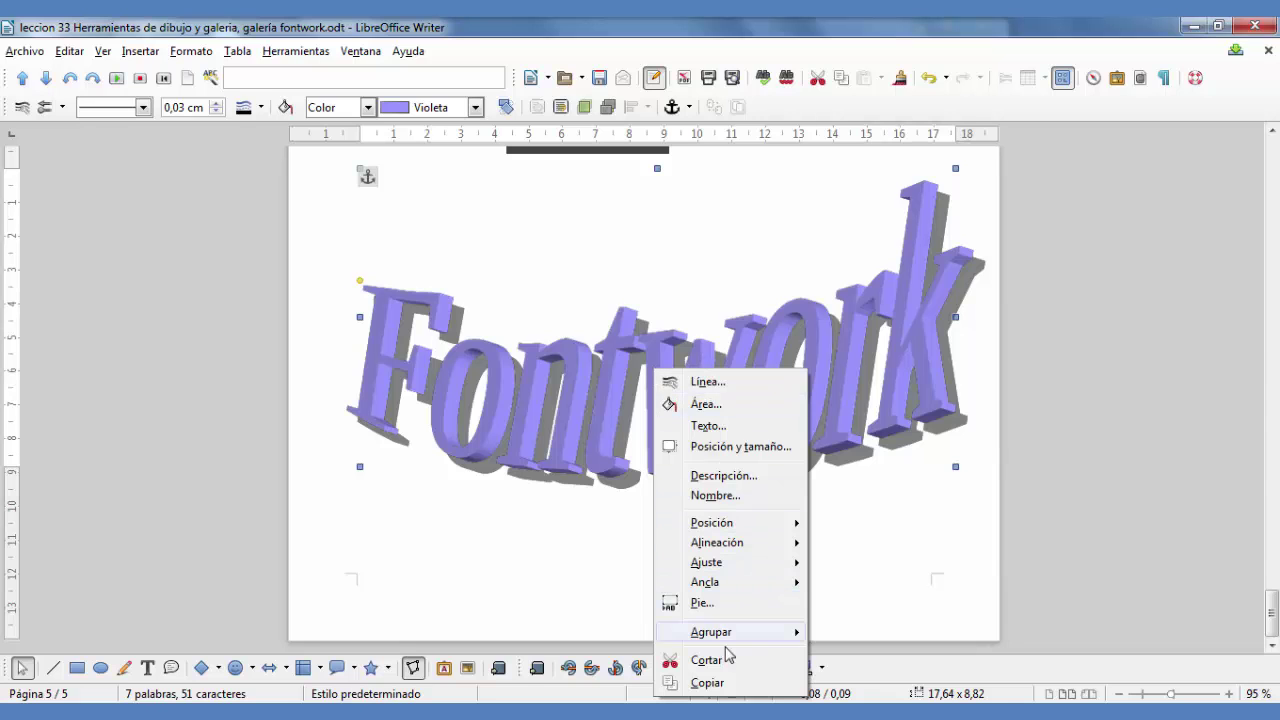
click(544, 356)
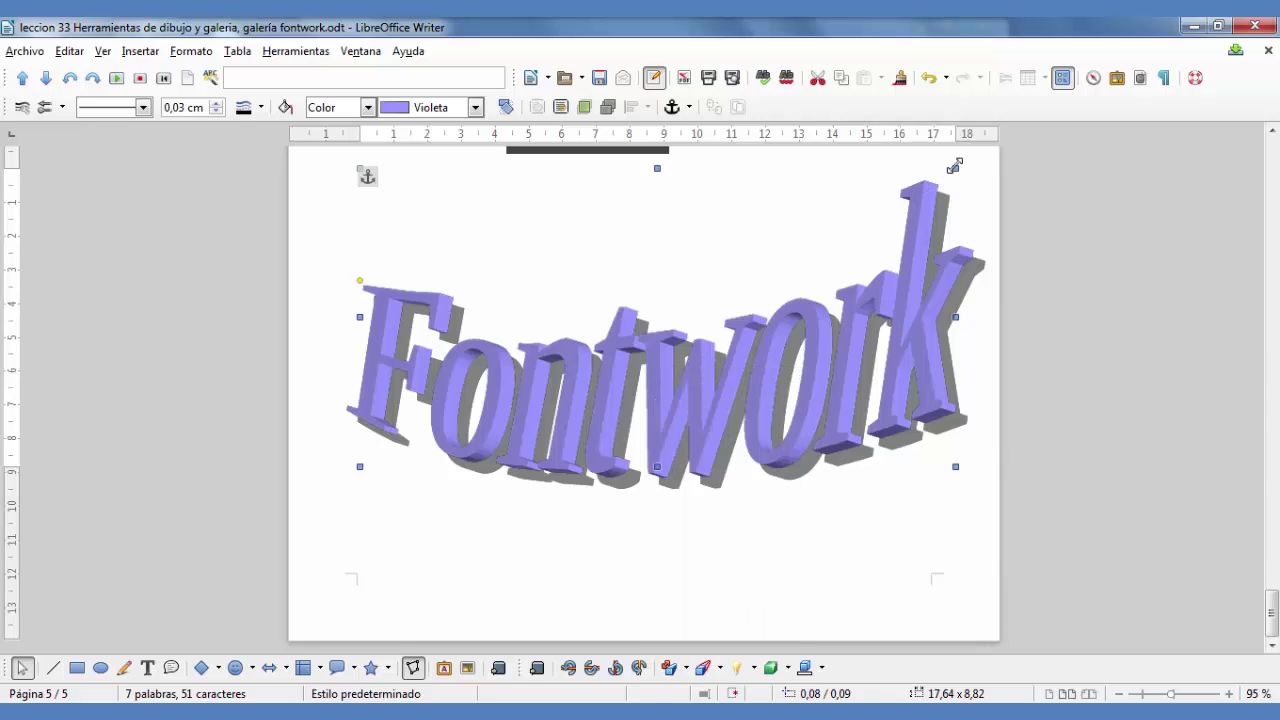
drag(910, 198, 875, 232)
click(927, 496)
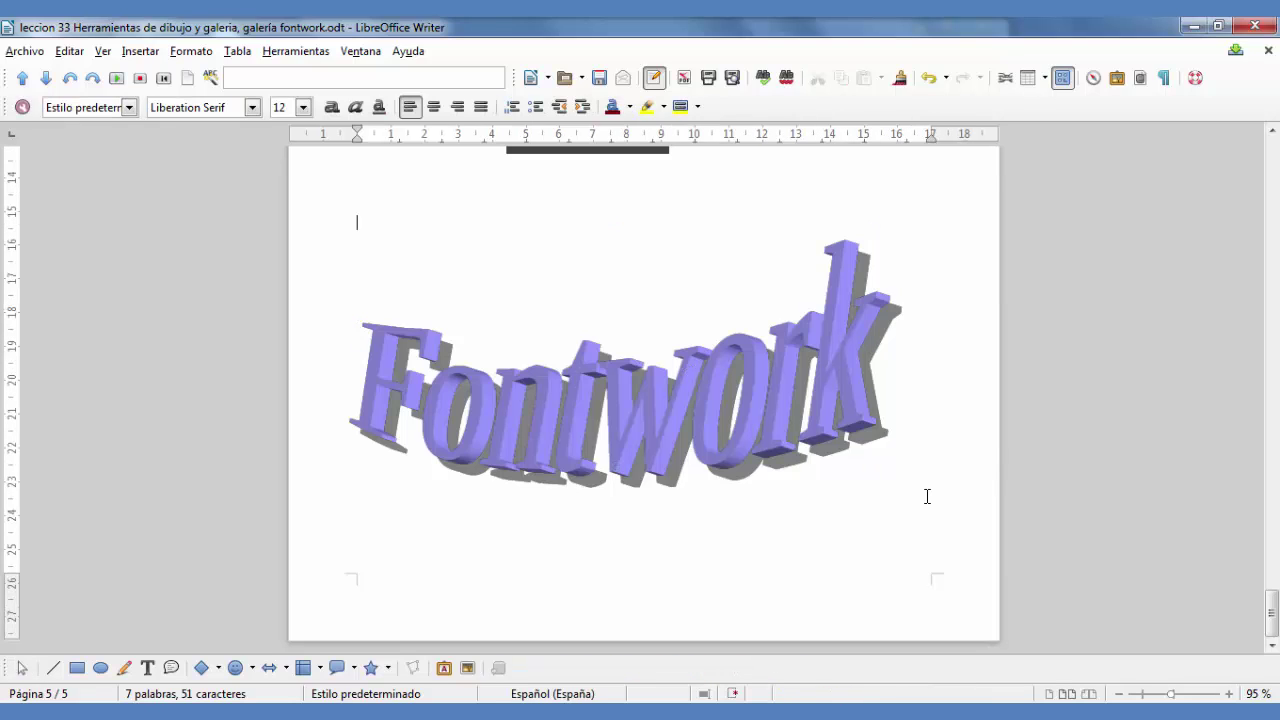
Replace the Fontwork object's text with "Hola a todos"
double_click(648, 423)
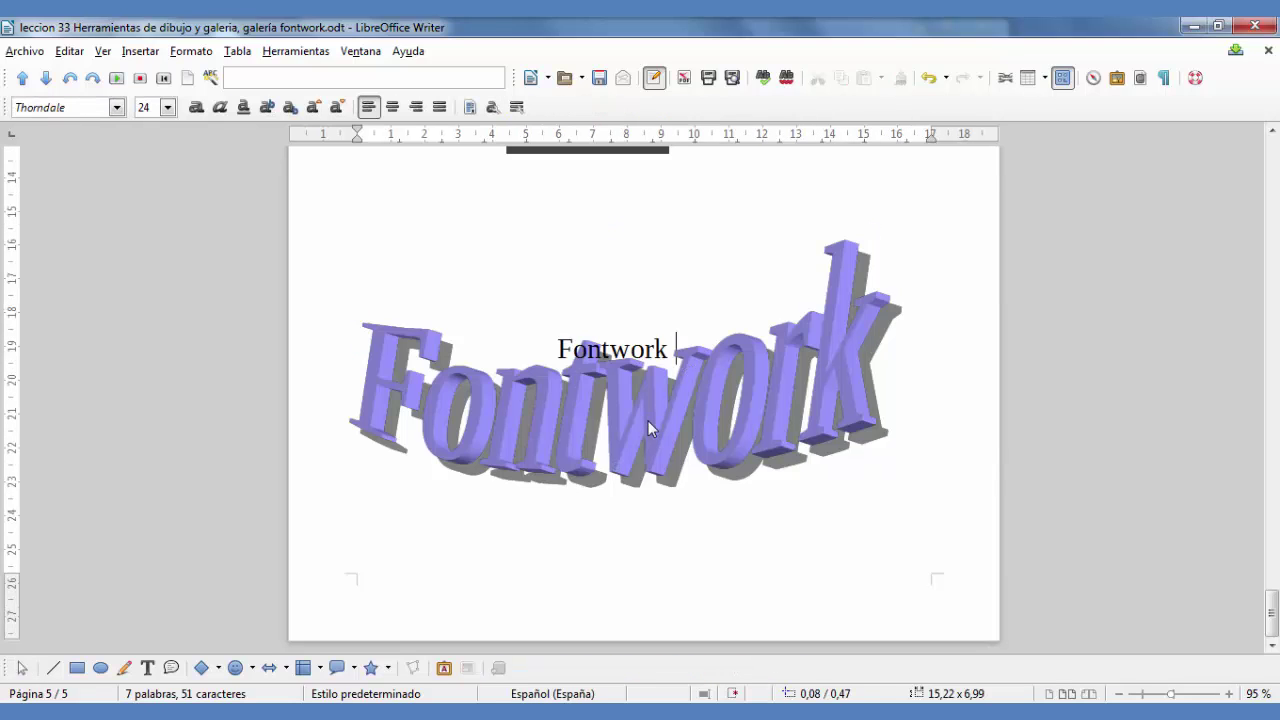
key(BackSpace)
key(BackSpace)
key(BackSpace)
key(BackSpace)
key(BackSpace)
key(BackSpace)
key(BackSpace)
key(BackSpace)
key(BackSpace)
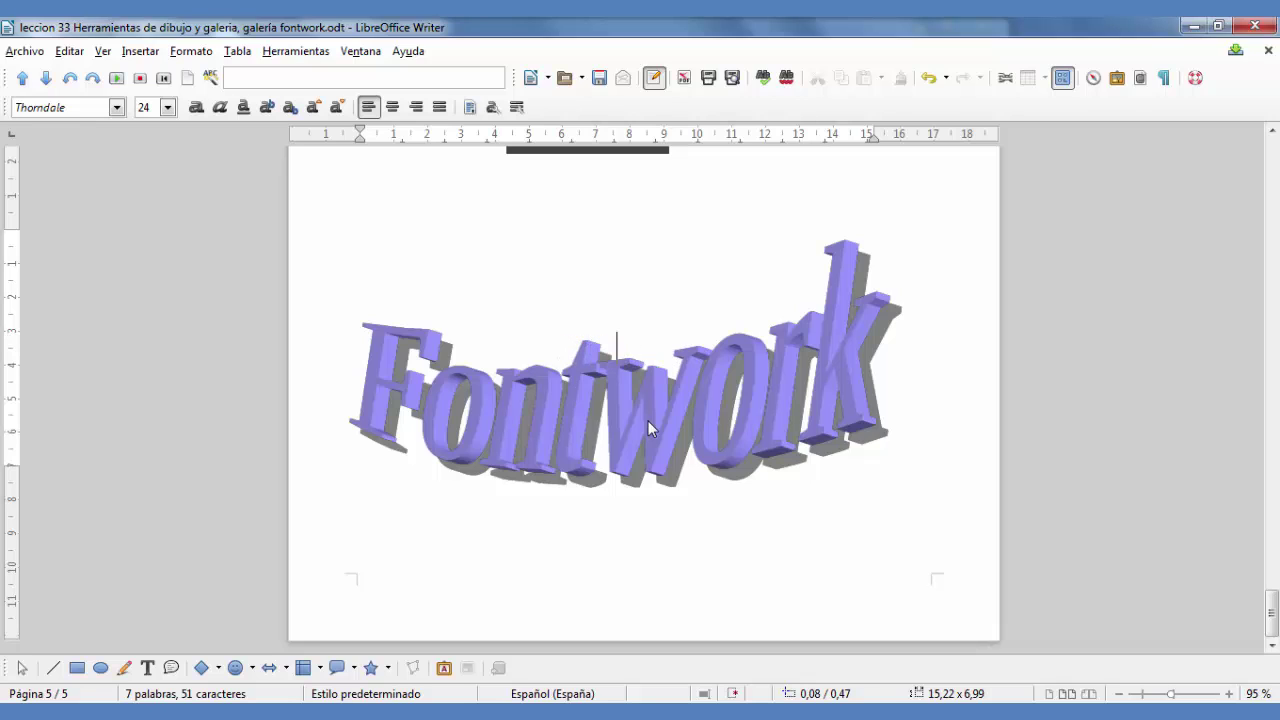
text(Hola )
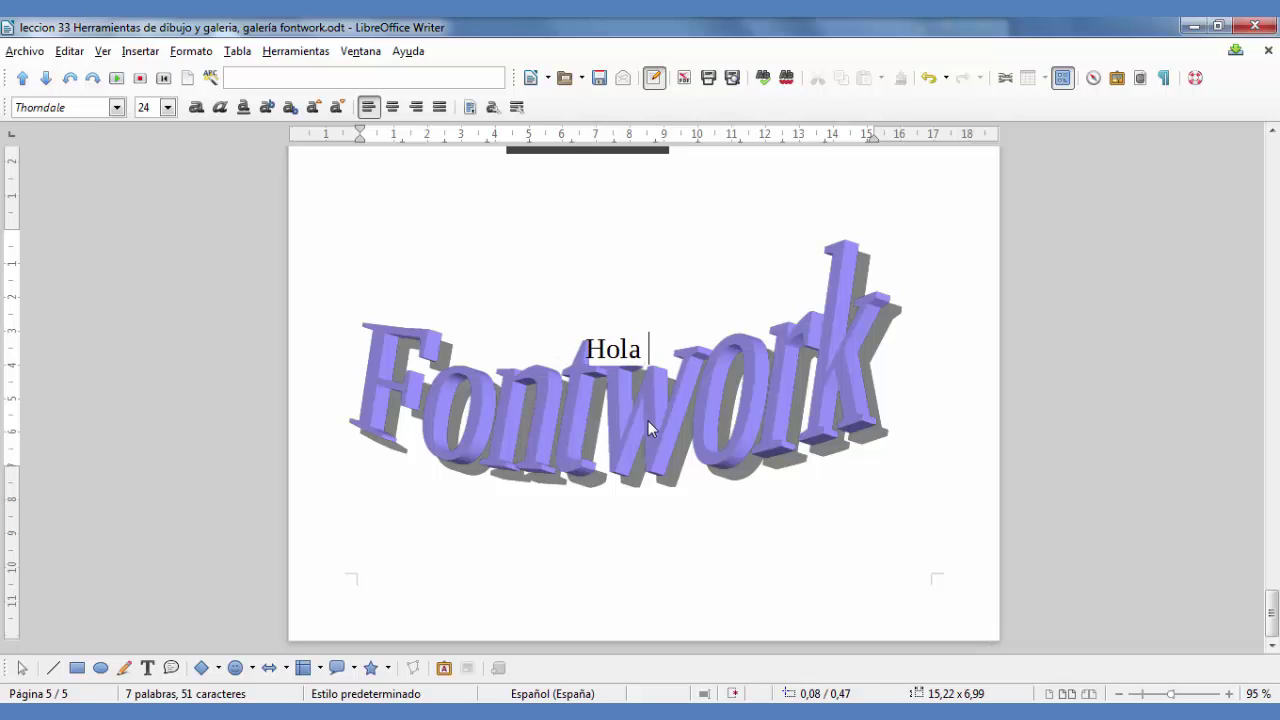
text(a todos)
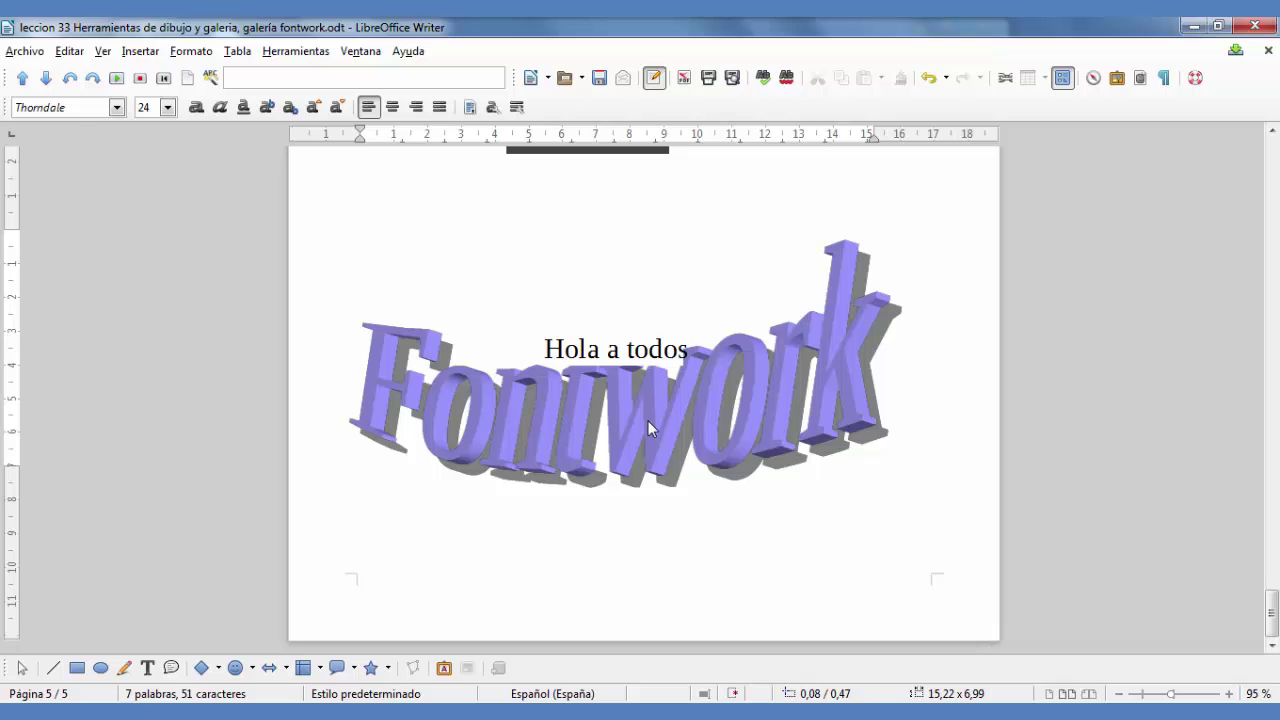
click(782, 543)
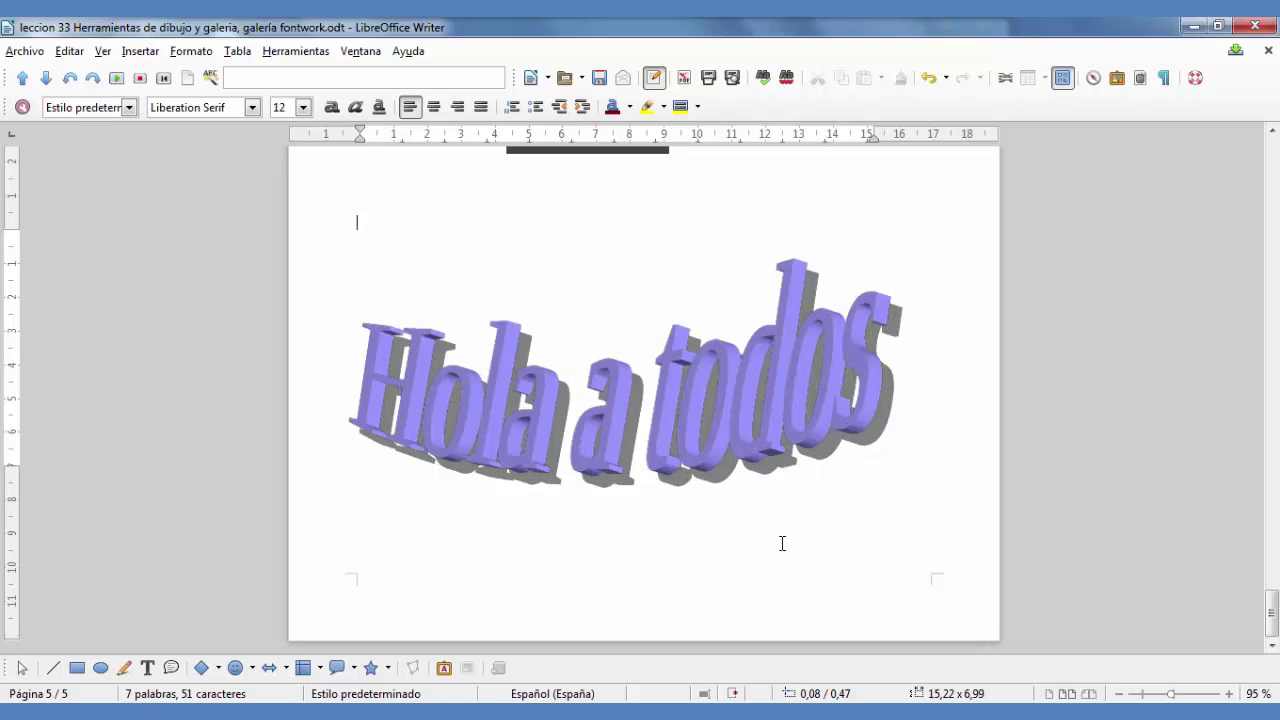